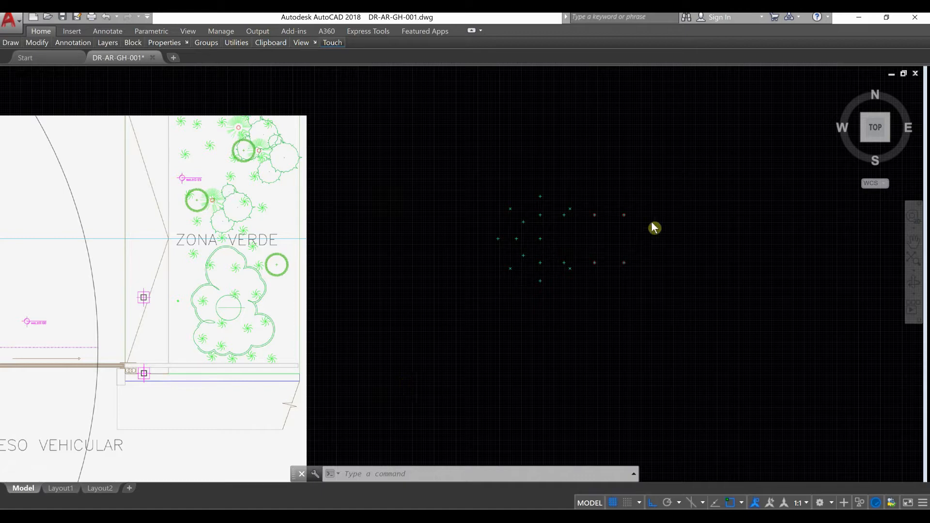
Inspect the column markers drawn beside the reference floor plan, especially the square columns of the reception area.
scroll(652, 222, up, 4)
scroll(660, 193, up, 5)
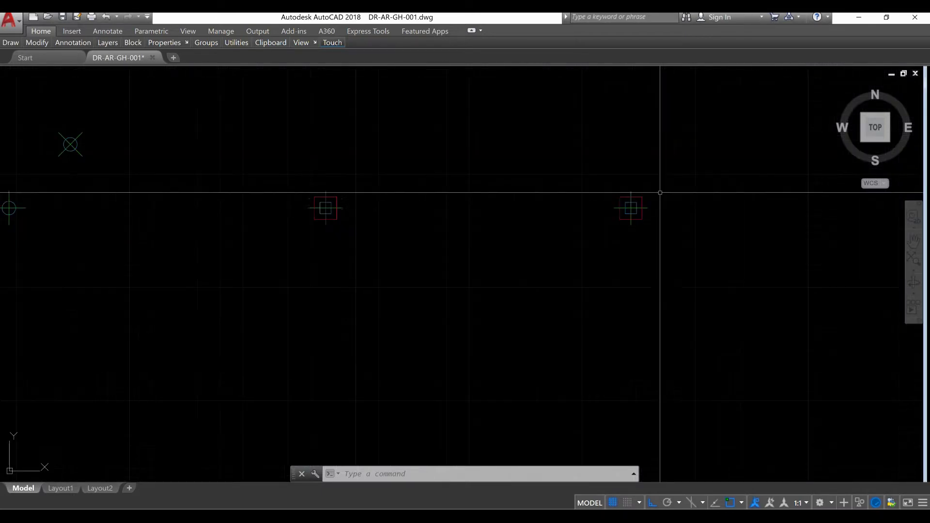
scroll(594, 220, down, 5)
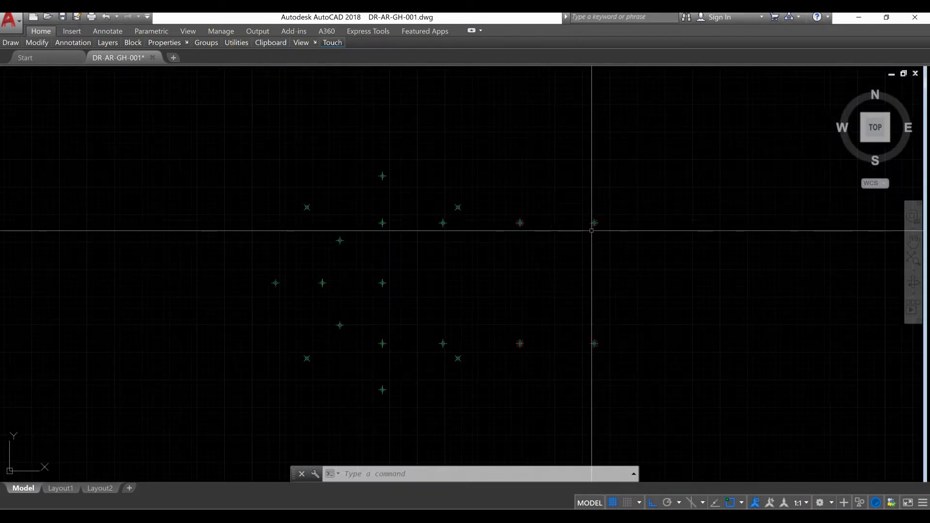
middle_drag(604, 262, 588, 270)
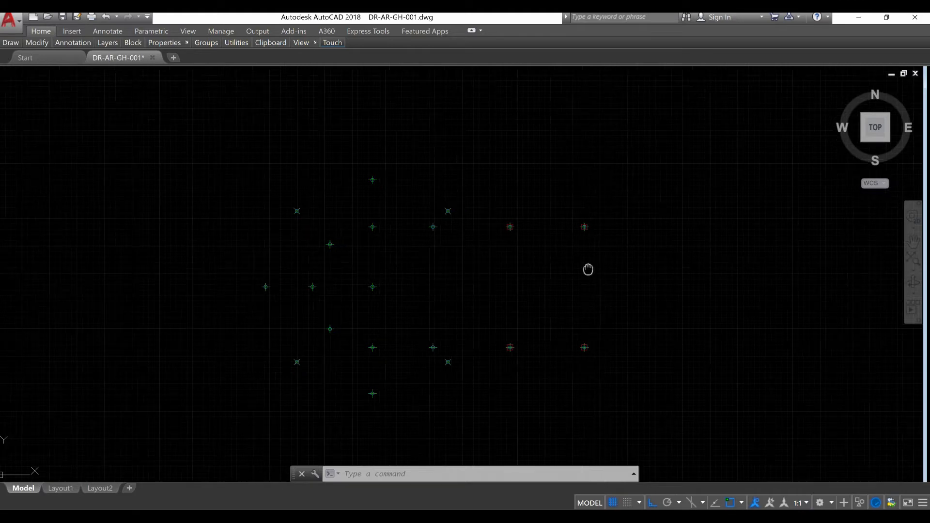
scroll(582, 224, up, 4)
scroll(565, 243, down, 6)
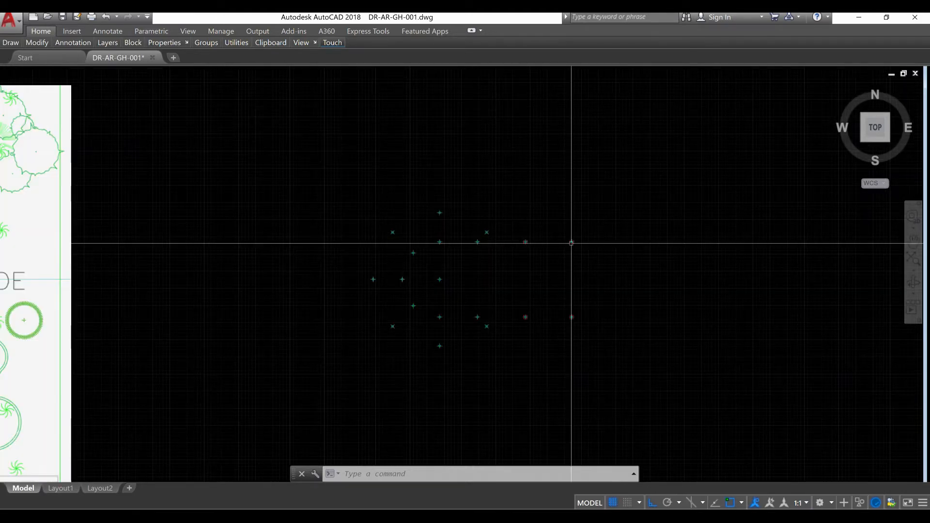
scroll(570, 245, up, 4)
scroll(565, 245, down, 4)
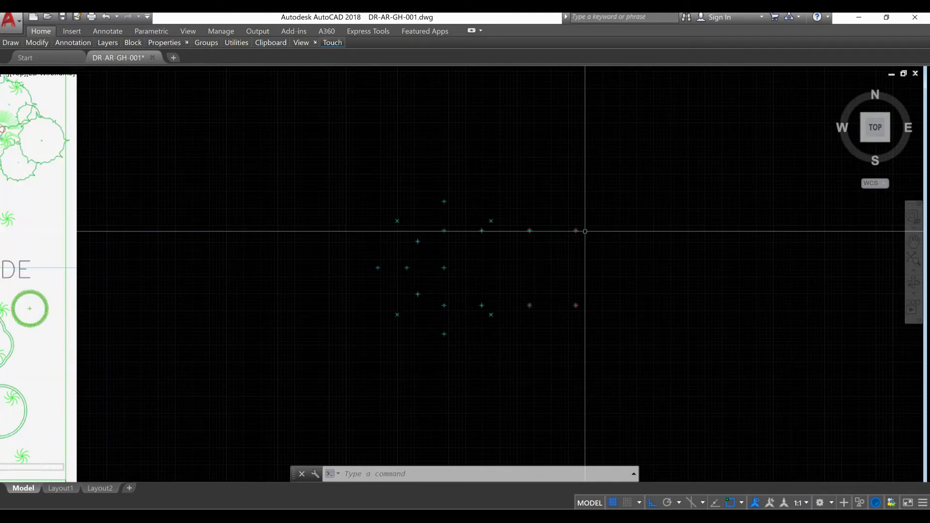
scroll(586, 231, down, 3)
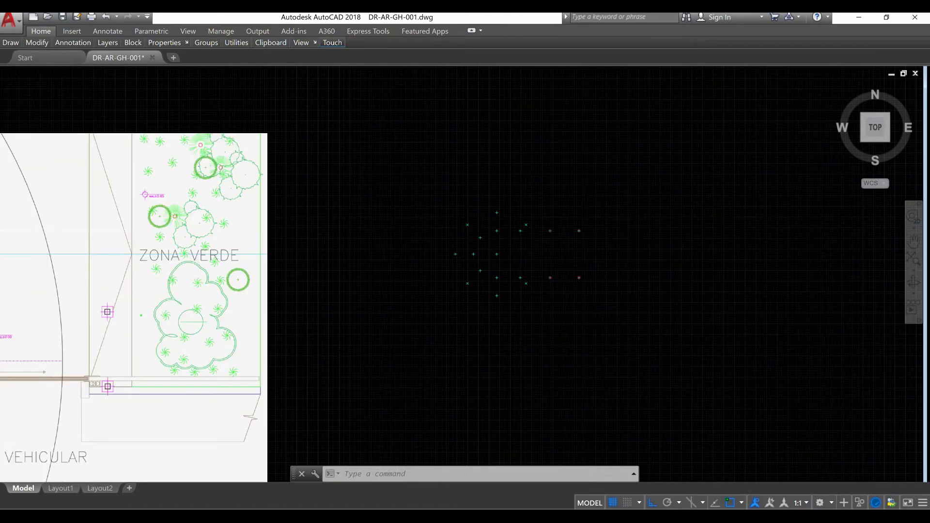
Examine the column axes and dimensions on the reference floor plan and compare them with the drawn column markers.
scroll(577, 242, down, 4)
middle_drag(460, 318, 477, 322)
scroll(368, 257, up, 6)
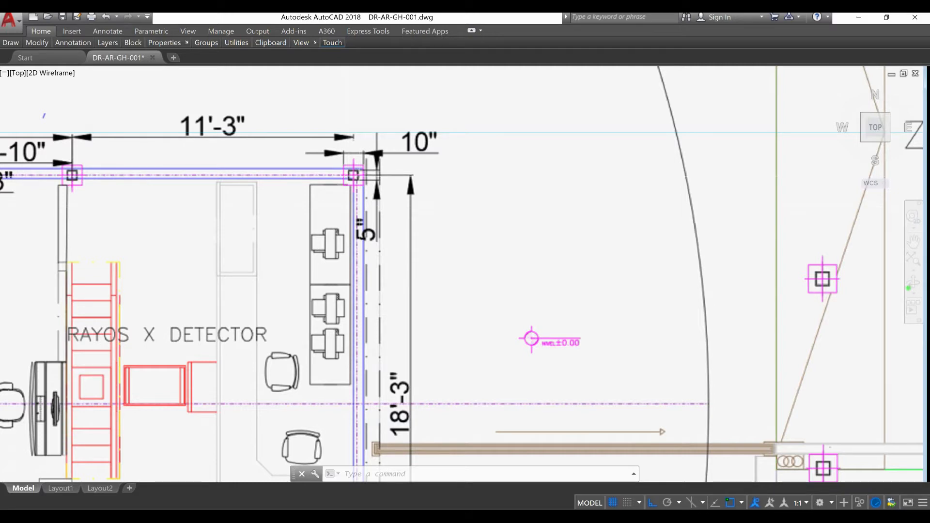
scroll(362, 175, down, 6)
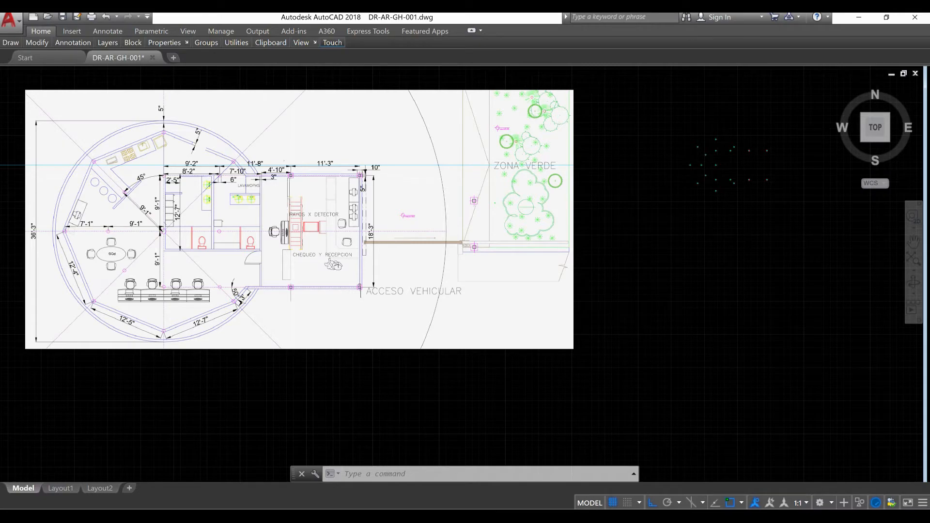
scroll(348, 170, up, 2)
middle_drag(207, 210, 270, 216)
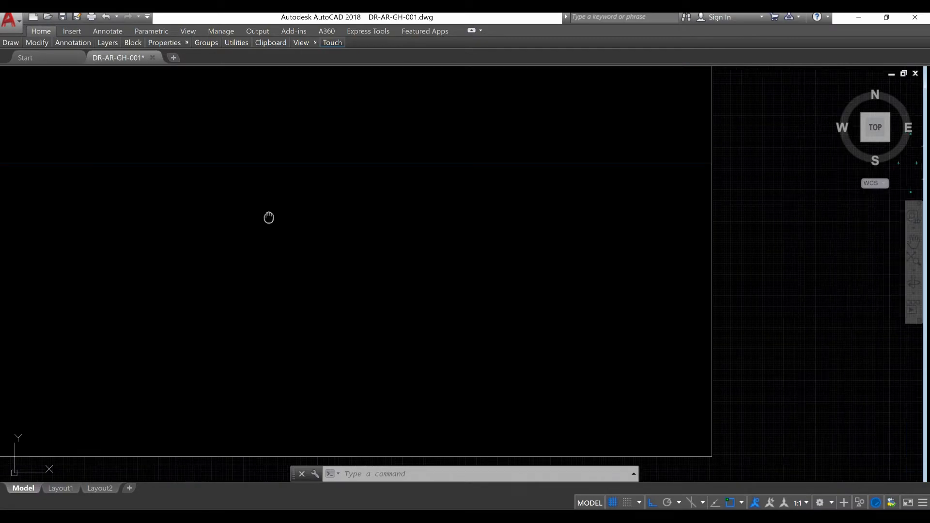
scroll(135, 189, up, 4)
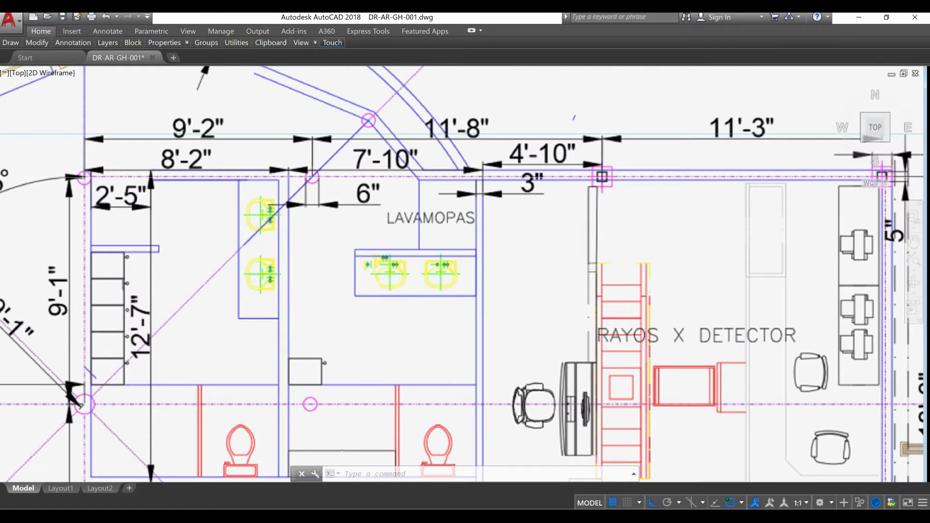
scroll(84, 176, down, 4)
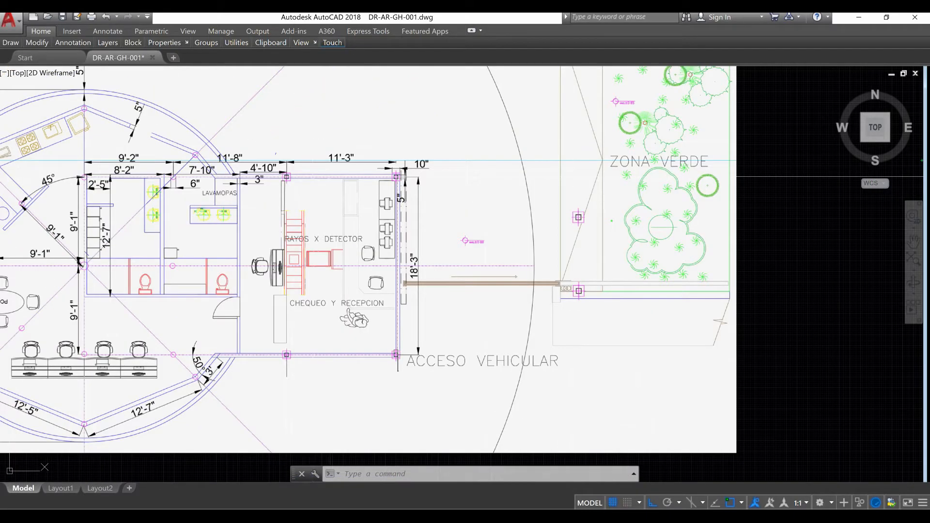
scroll(221, 177, down, 4)
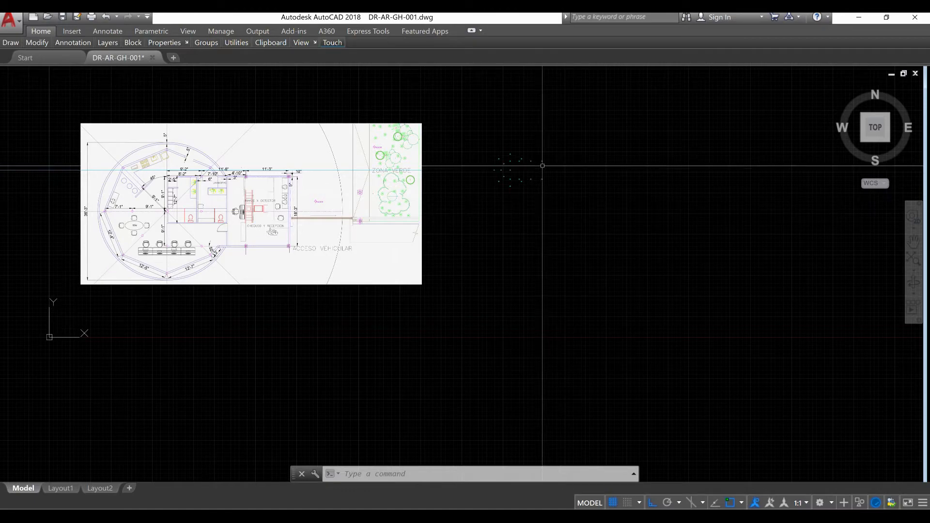
scroll(542, 158, up, 2)
scroll(542, 157, up, 3)
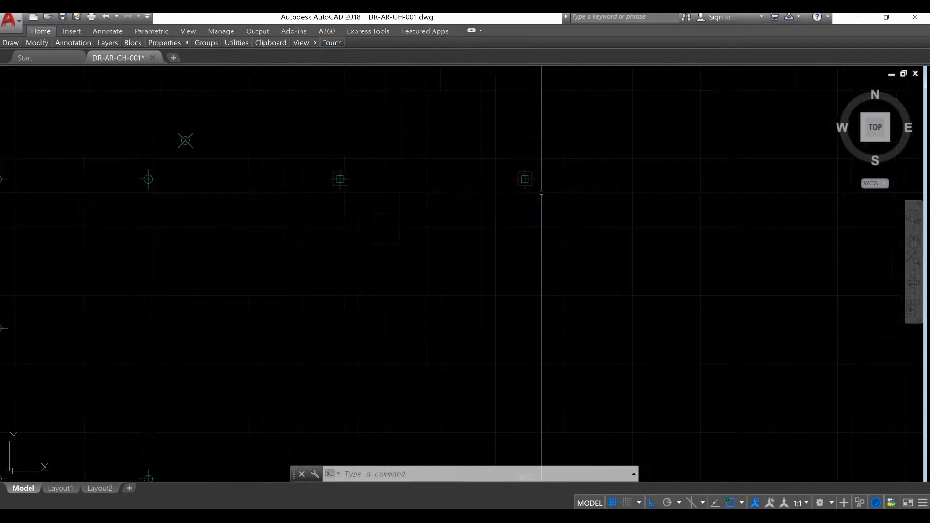
scroll(549, 206, down, 4)
middle_drag(548, 205, 526, 240)
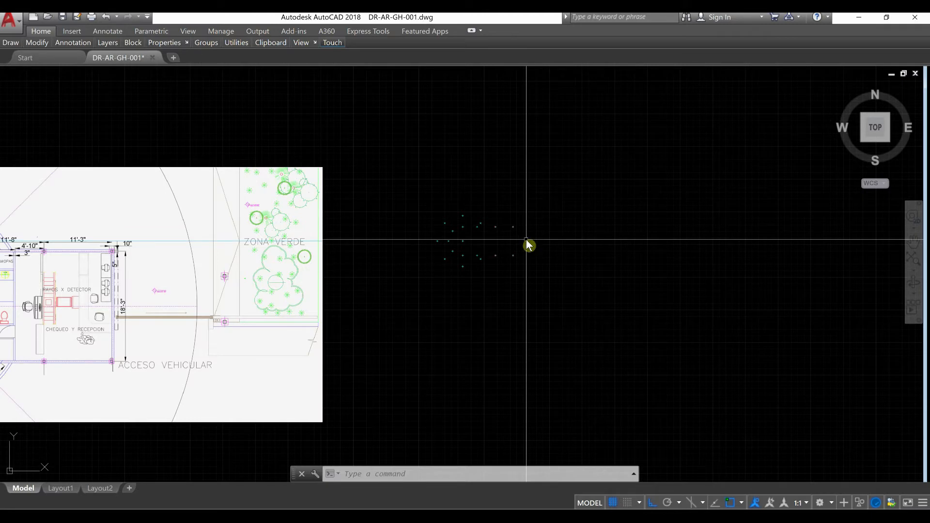
Create a layer named L-001 in the layer properties and freeze layer ED-001.
key(Return)
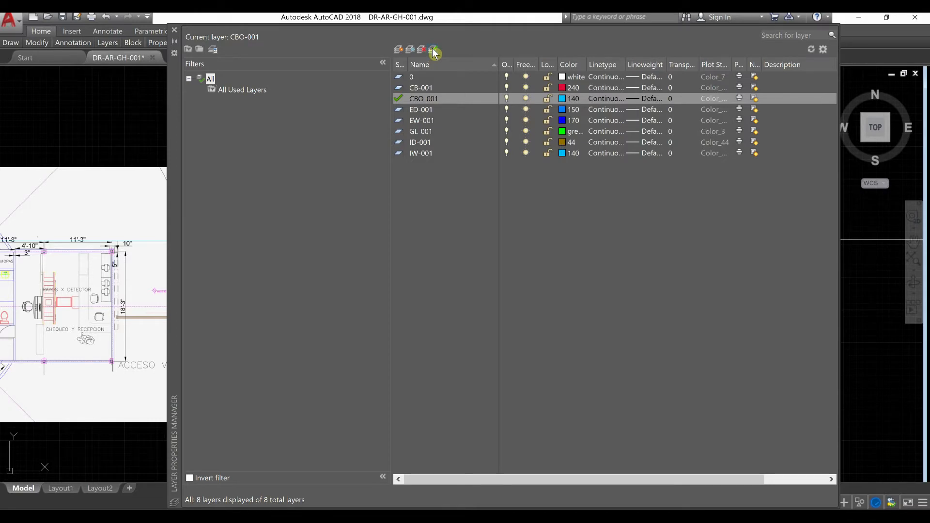
click(434, 50)
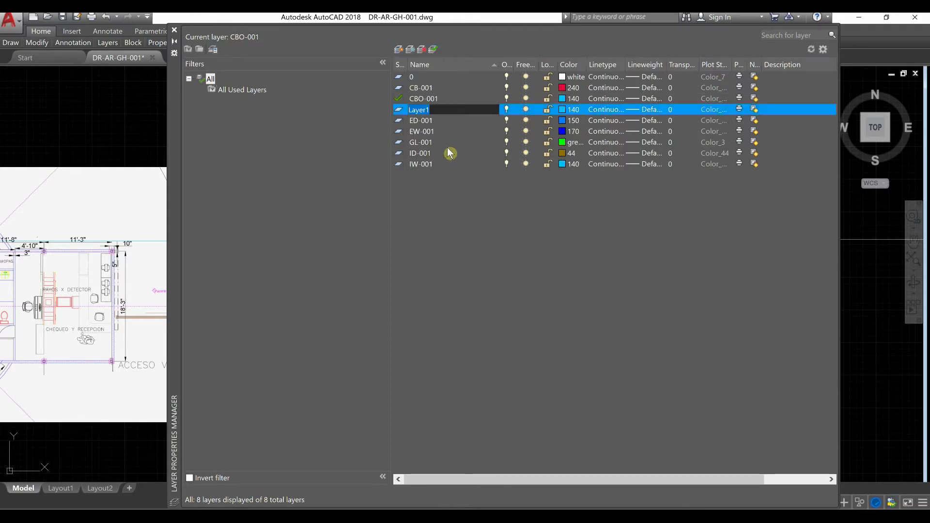
text(L)
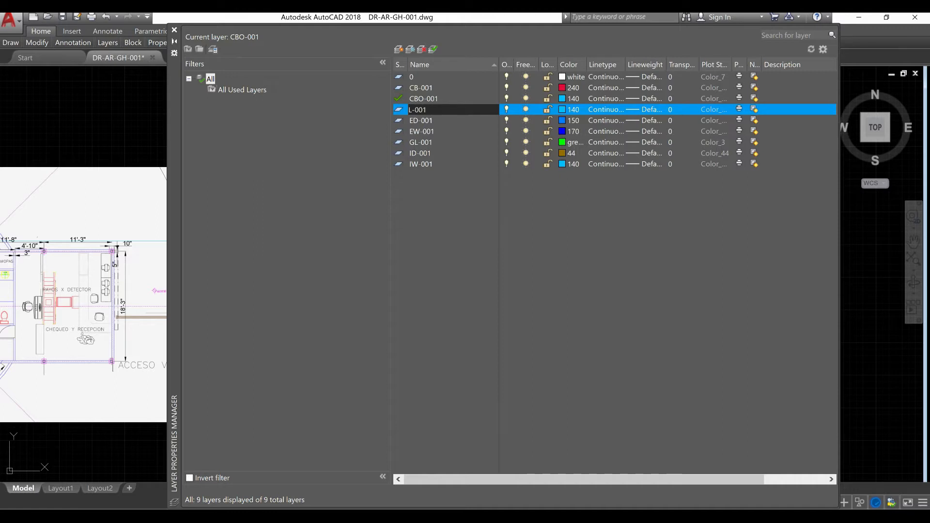
text(-001)
click(526, 120)
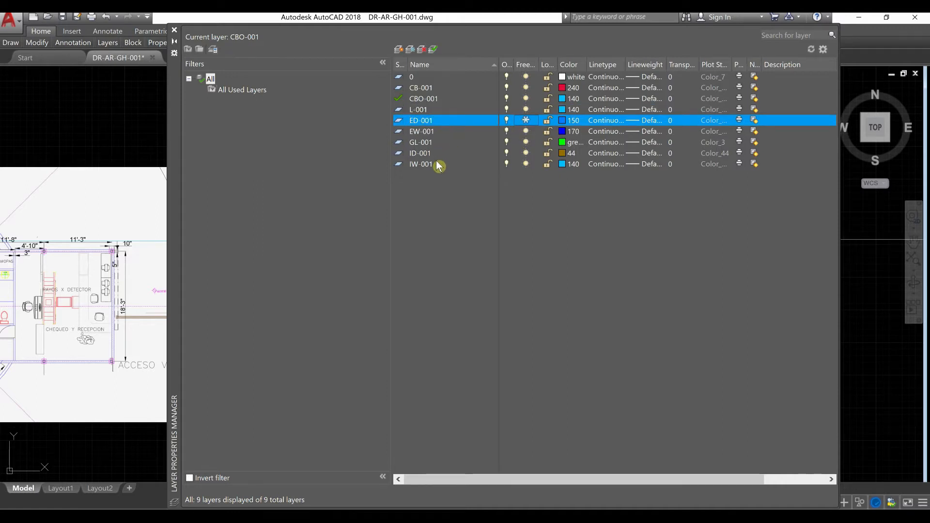
Make GL-001 the current layer and load the ISO dash dot linetype ACAD_ISO10W100 for it.
click(433, 144)
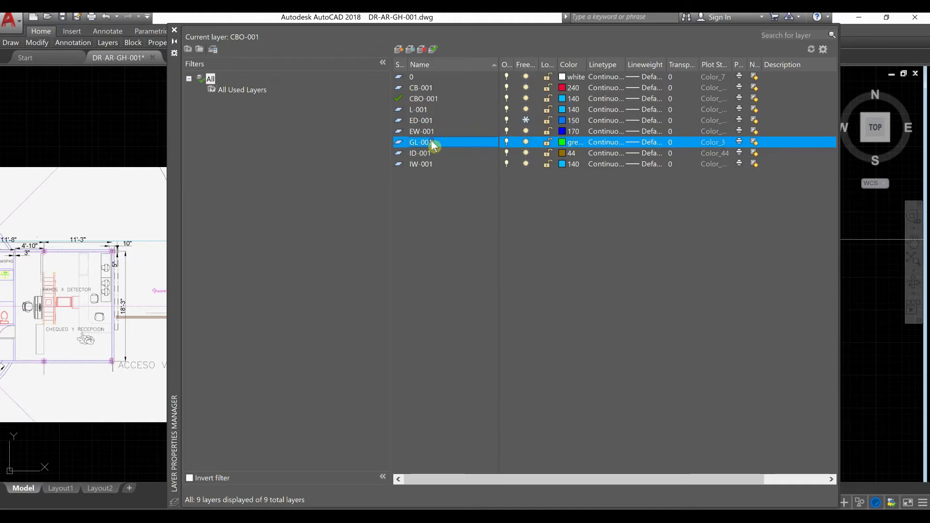
click(433, 48)
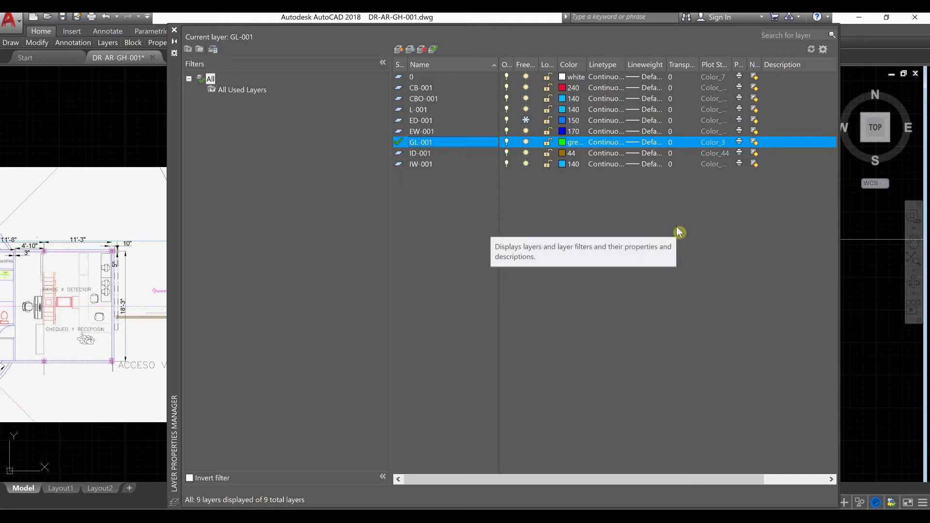
click(606, 143)
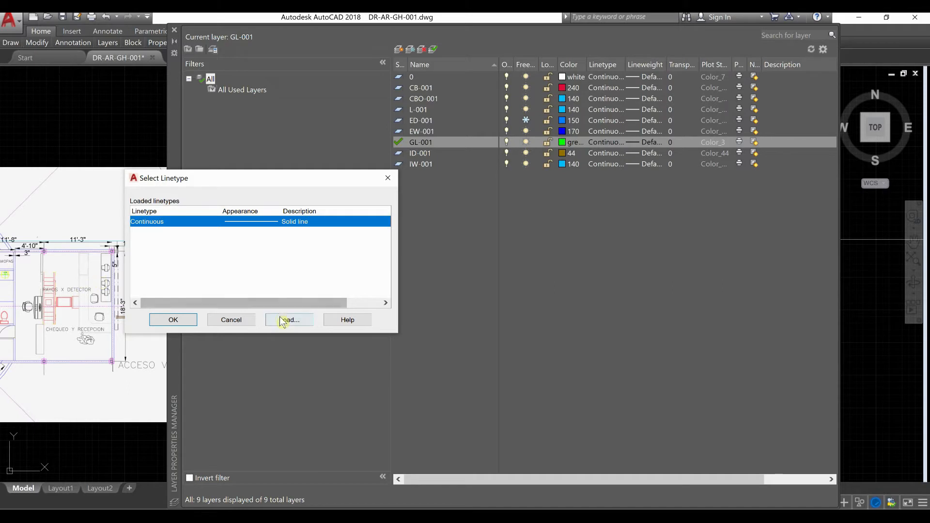
click(296, 324)
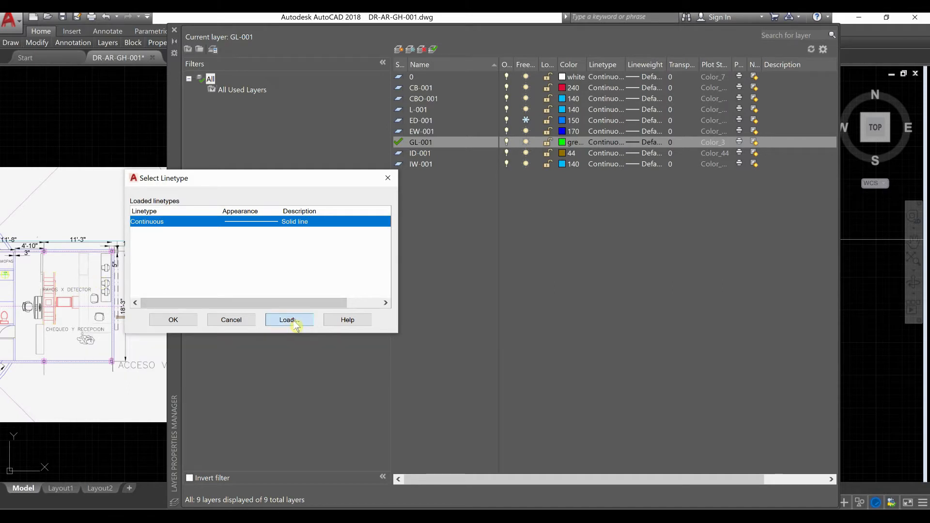
scroll(511, 304, down, 3)
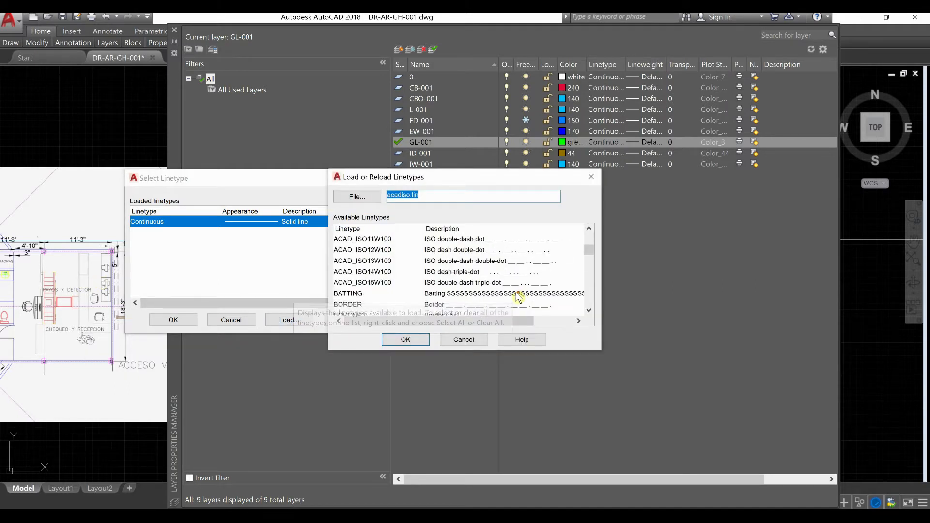
scroll(526, 290, down, 3)
scroll(535, 288, up, 4)
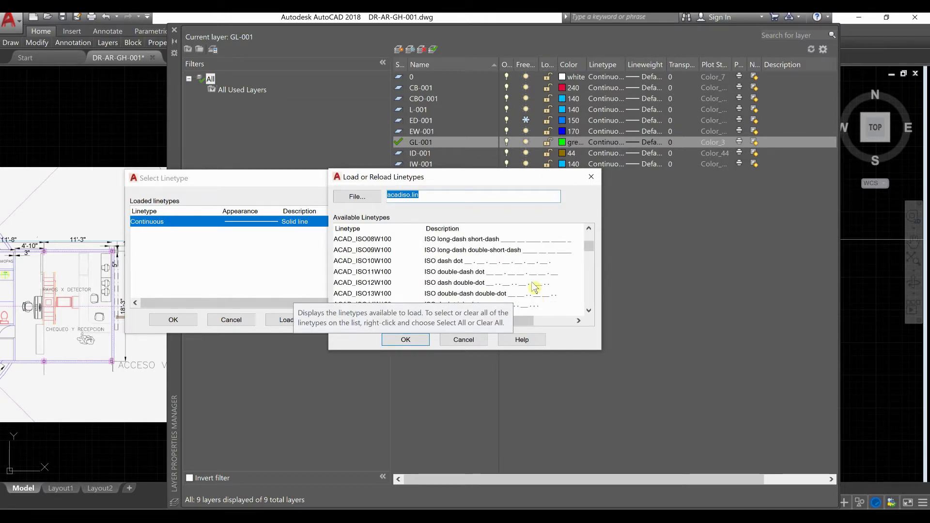
click(456, 262)
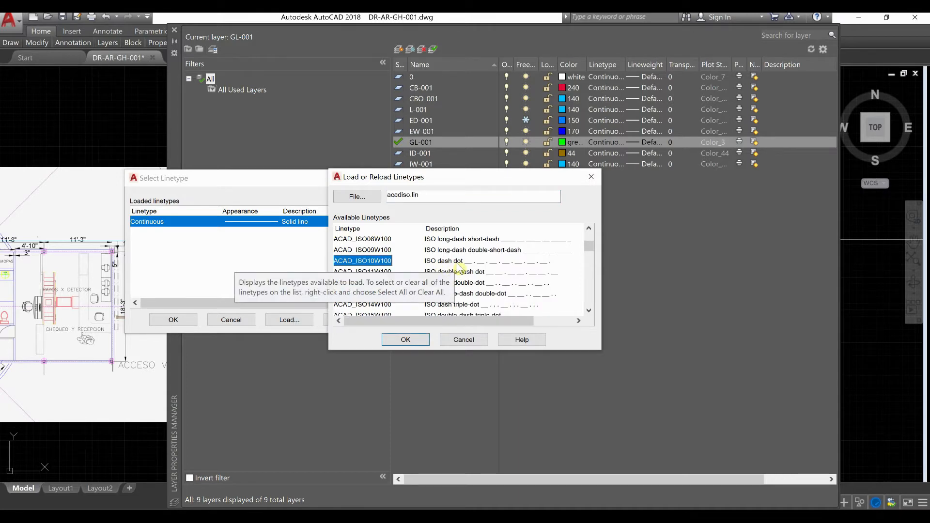
click(411, 340)
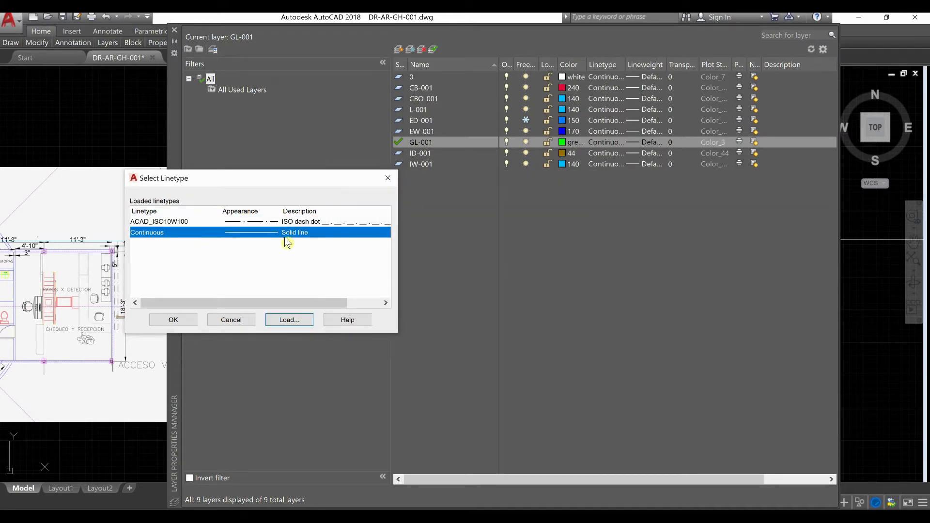
Assign the ACAD_ISO10W100 linetype to layer GL-001 and close the layer properties.
click(298, 222)
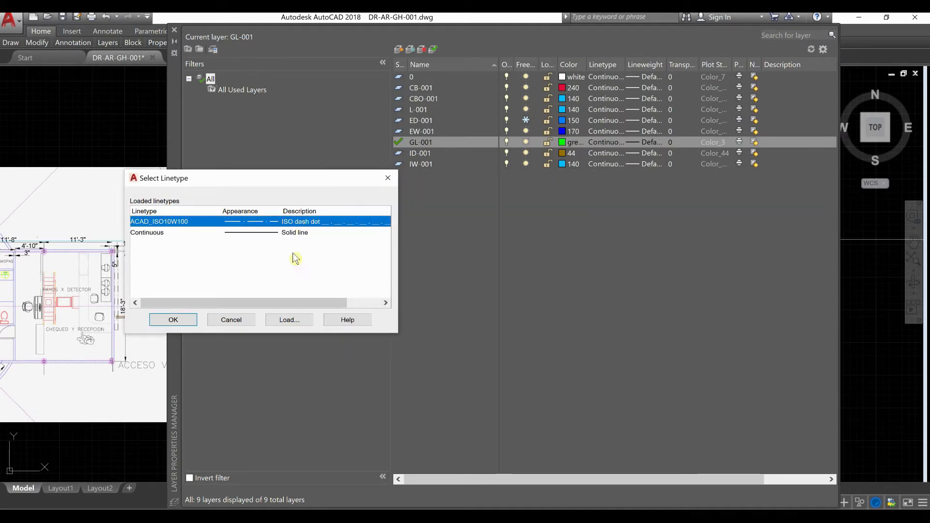
click(173, 320)
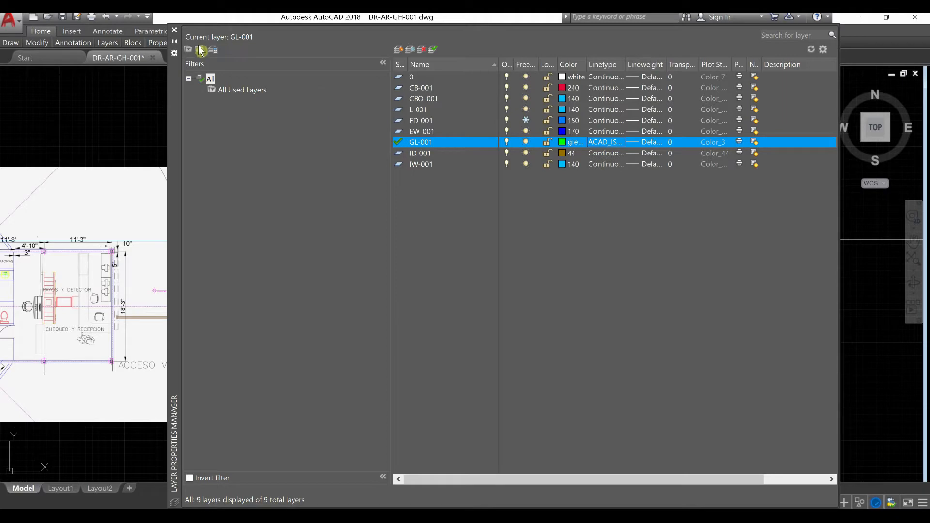
click(175, 31)
Draw a horizontal grid line along the upper row of columns, from the far-right square column's centre to the leftmost round column.
scroll(505, 225, up, 4)
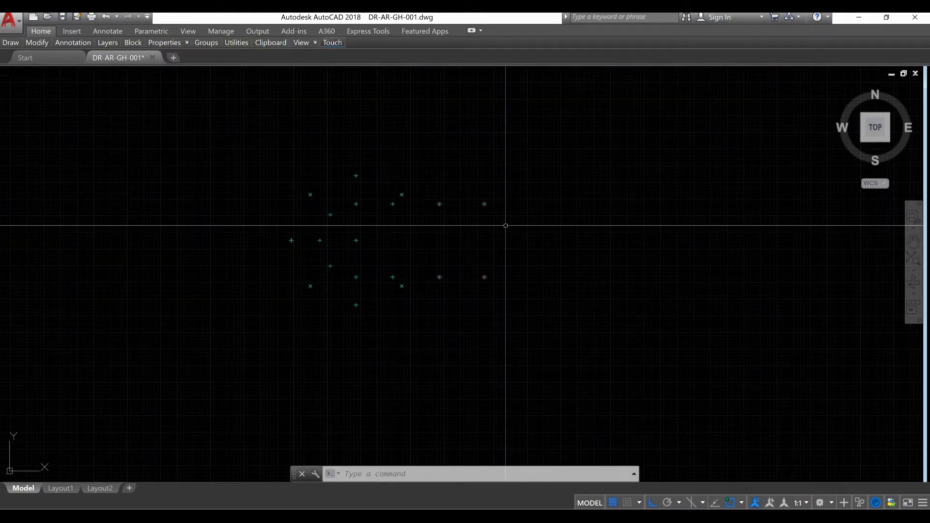
scroll(392, 223, down, 5)
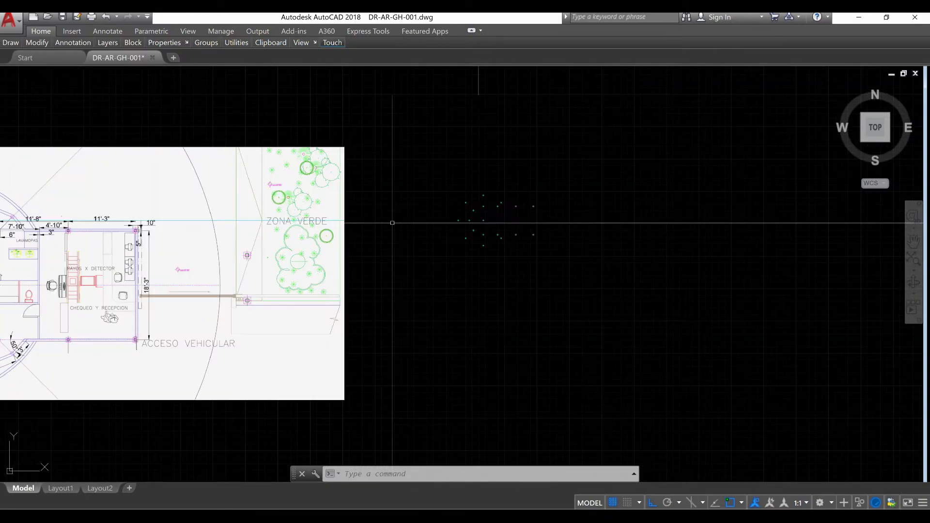
scroll(57, 235, up, 4)
scroll(82, 232, up, 3)
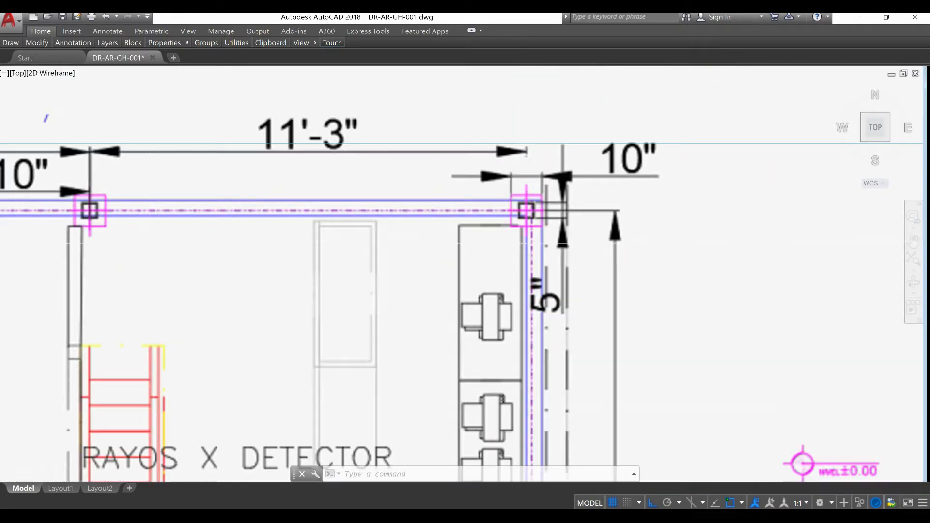
scroll(538, 210, down, 3)
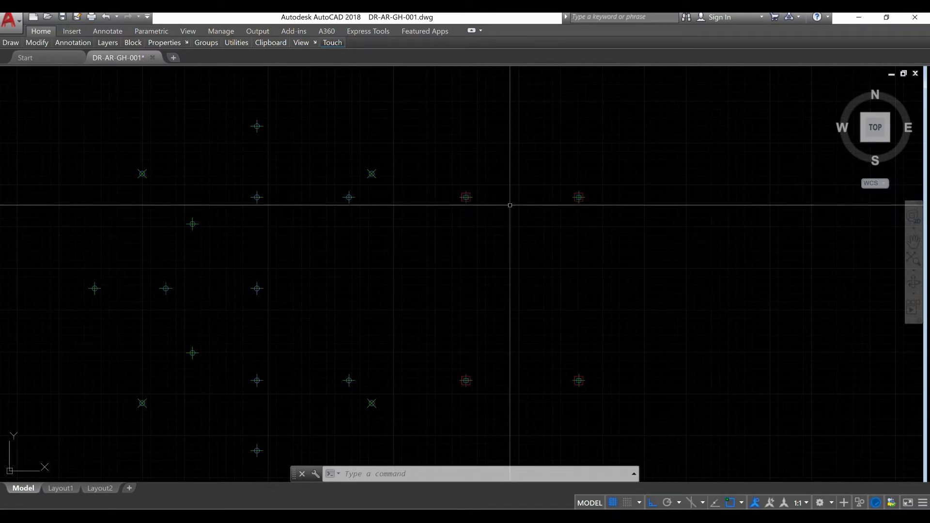
text(l)
key(Return)
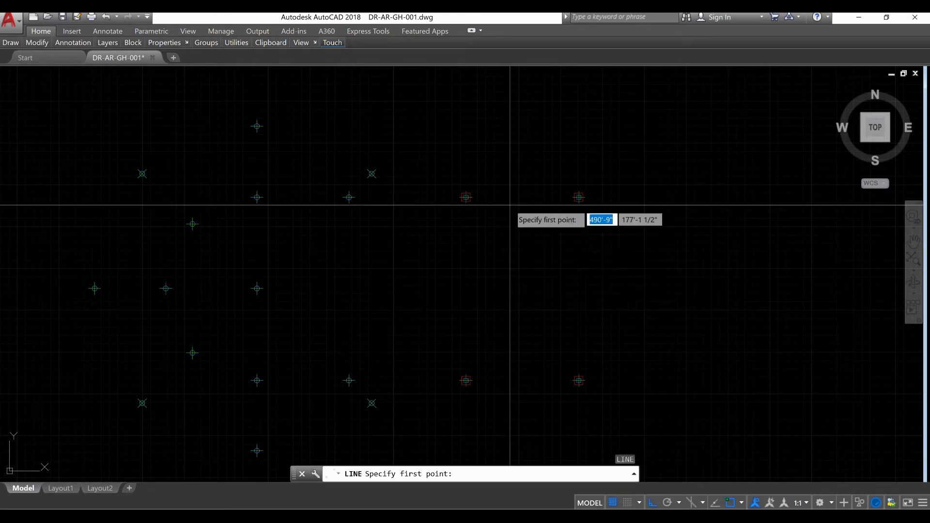
scroll(577, 194, up, 5)
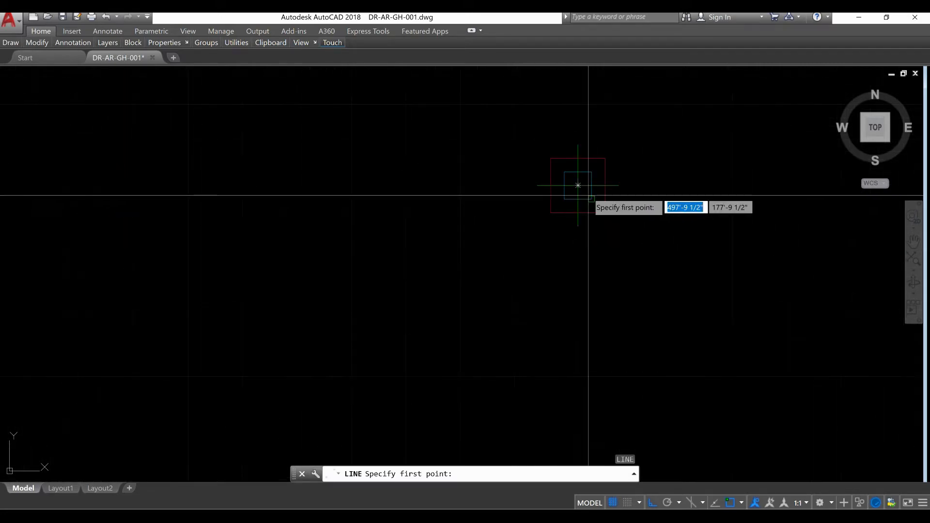
click(578, 186)
scroll(645, 197, down, 5)
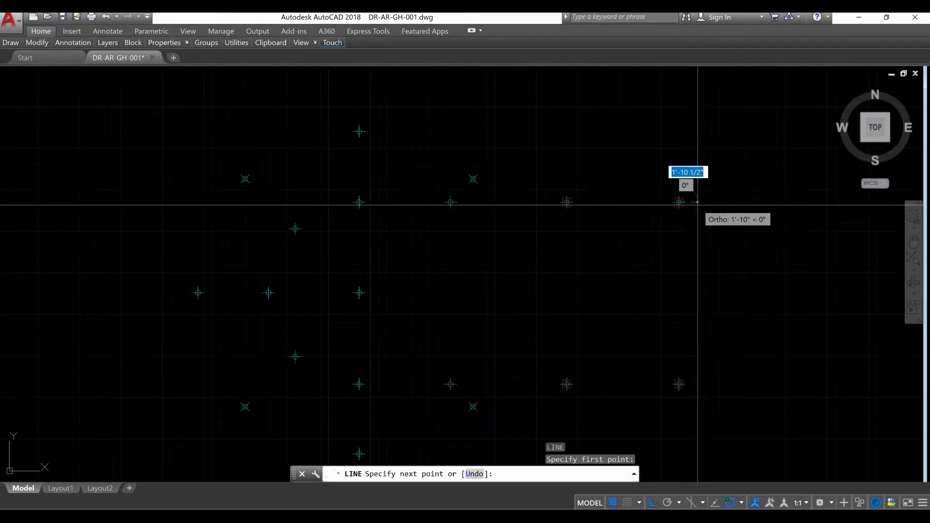
scroll(344, 209, up, 5)
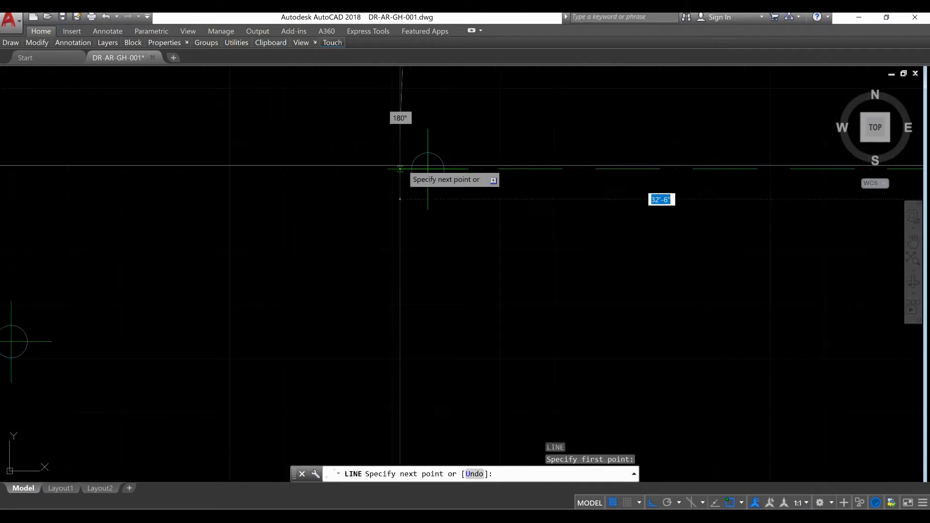
scroll(436, 171, up, 3)
click(448, 134)
right_click(446, 139)
click(467, 144)
scroll(139, 280, down, 5)
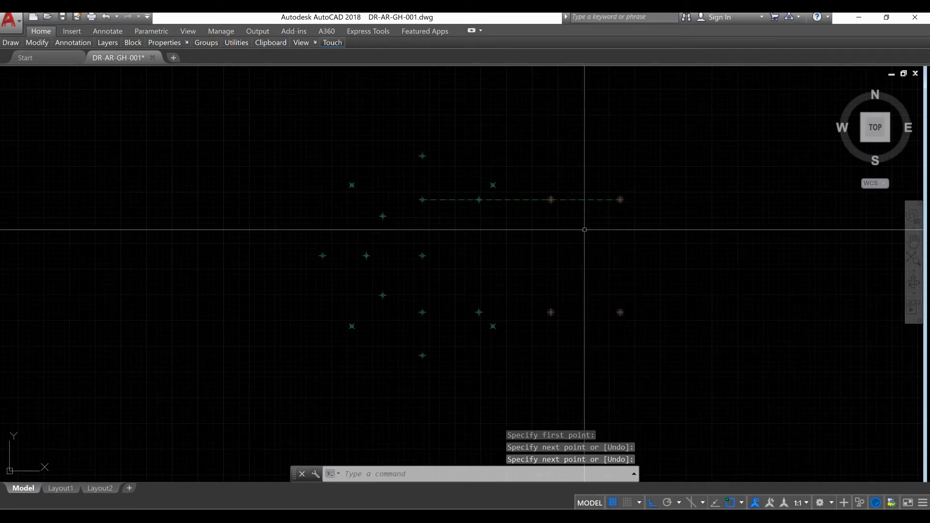
Copy the horizontal grid line 18'-3" straight down onto the lower row of columns, using the far-right column's centre as base point.
scroll(569, 215, up, 2)
click(566, 162)
click(566, 145)
click(566, 146)
text(co)
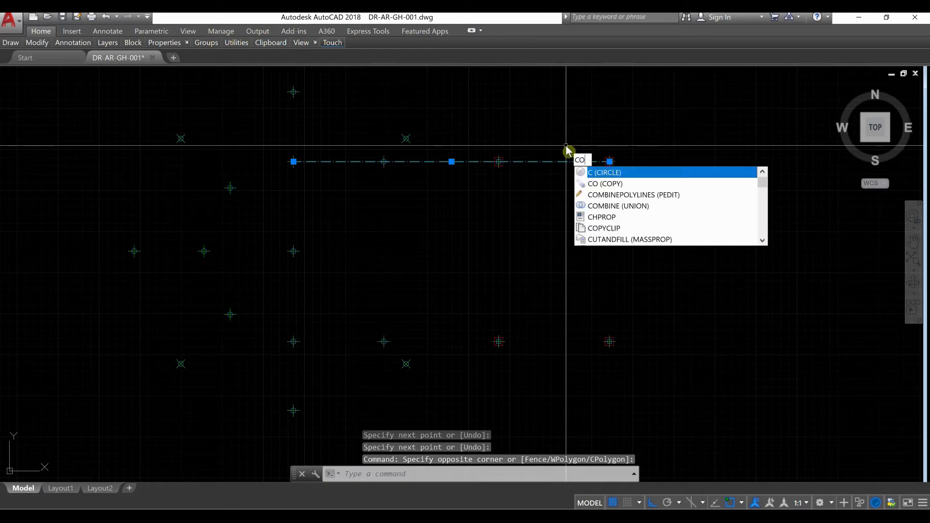
key(Return)
scroll(596, 156, up, 4)
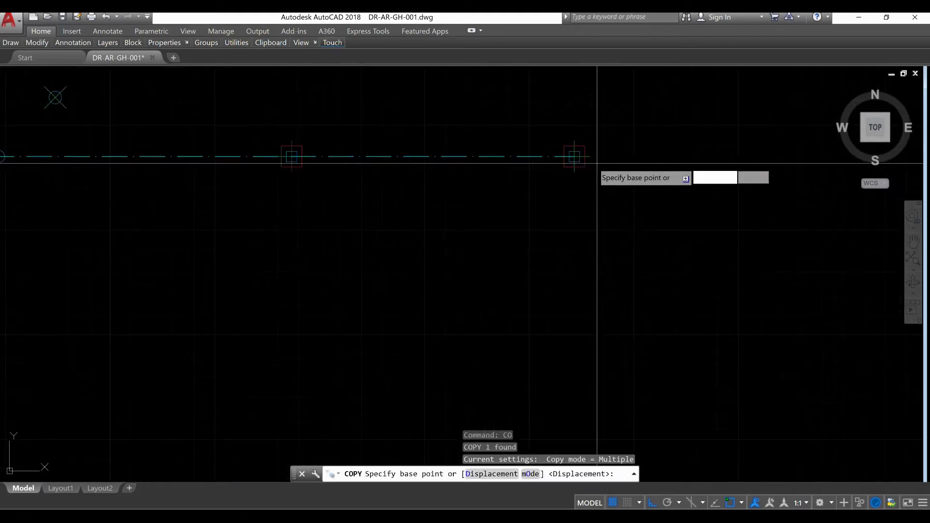
click(563, 155)
scroll(568, 145, down, 5)
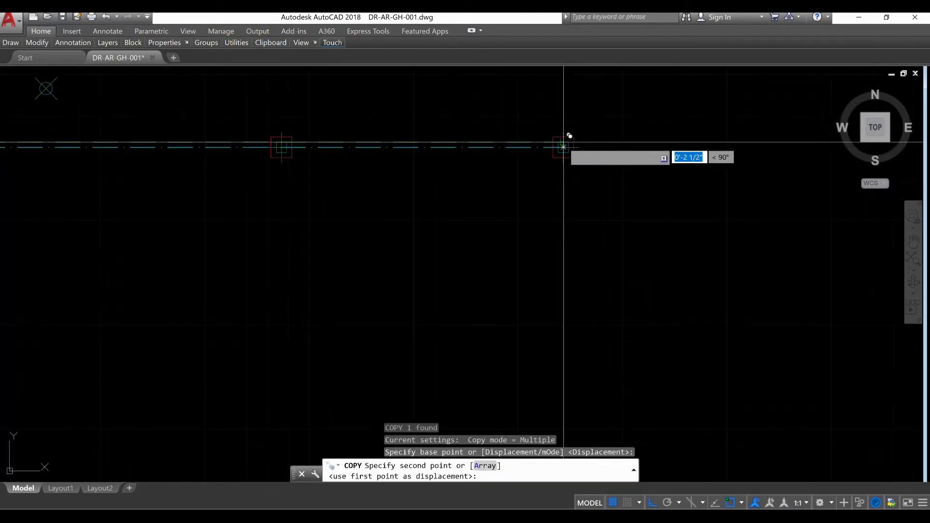
scroll(567, 339, up, 2)
scroll(562, 303, up, 4)
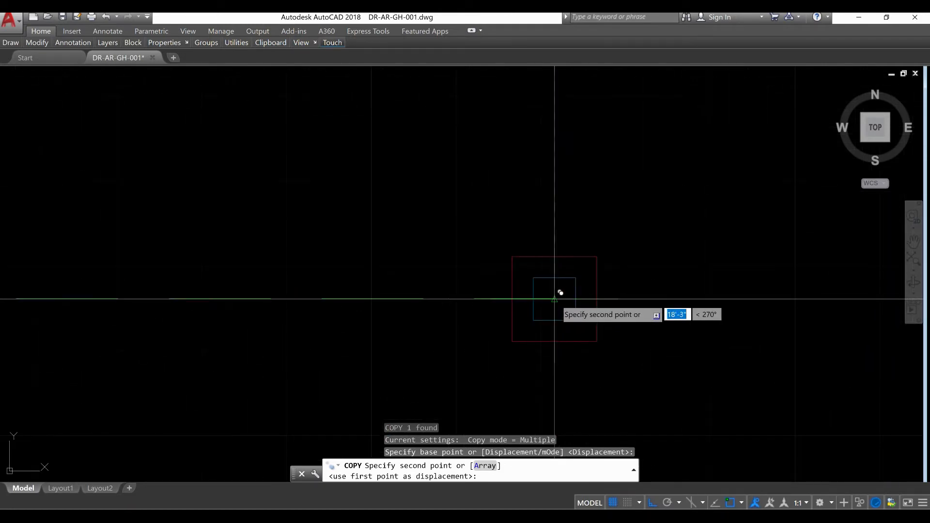
click(555, 299)
right_click(558, 224)
click(575, 229)
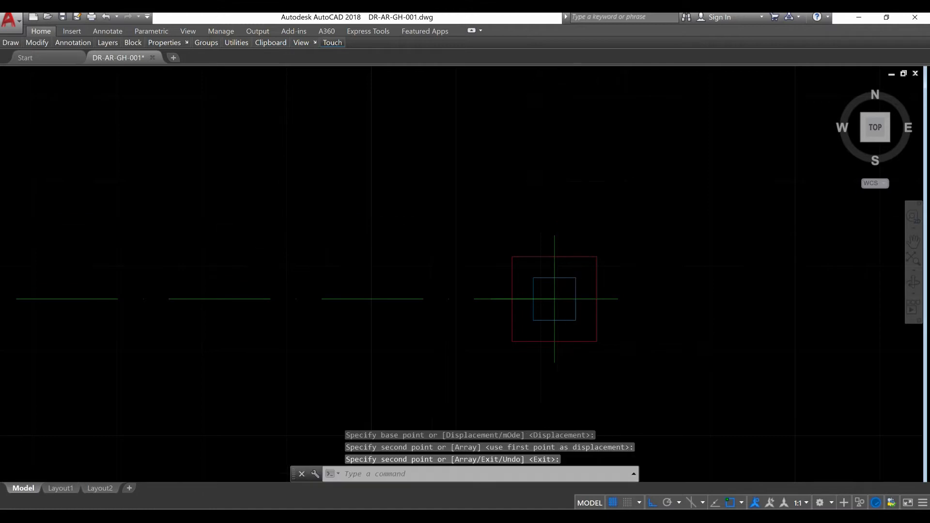
scroll(307, 216, down, 5)
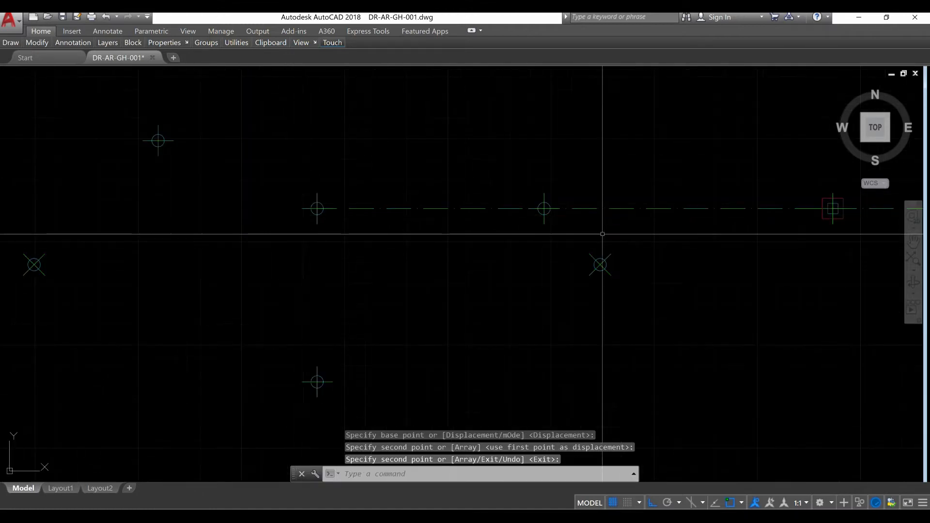
scroll(596, 238, down, 5)
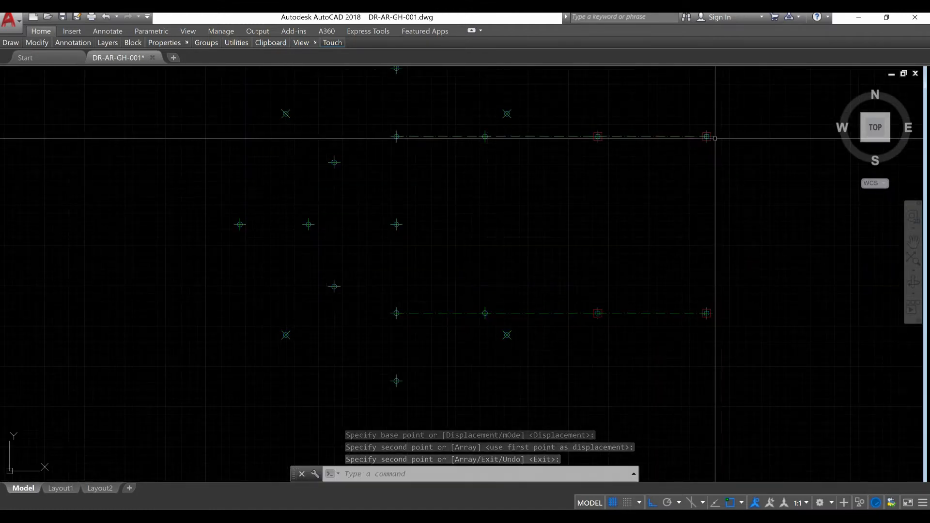
Examine how the vertical axis is placed relative to the upper-right square column on the reference floor plan.
scroll(703, 234, down, 10)
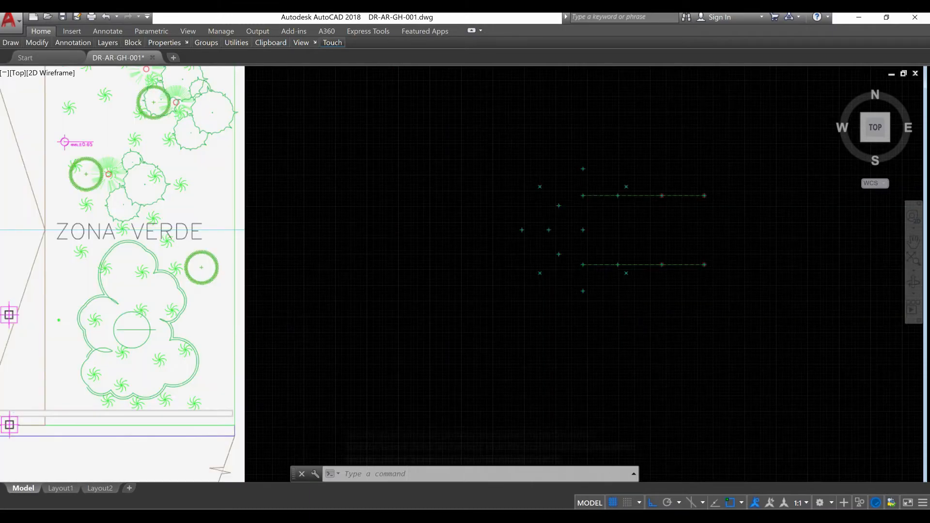
scroll(457, 278, up, 2)
scroll(477, 209, up, 6)
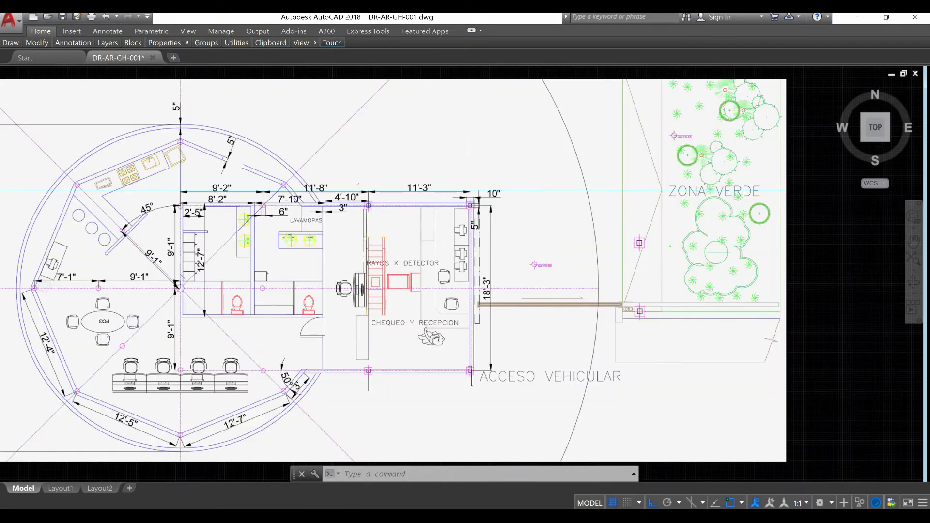
scroll(463, 219, up, 5)
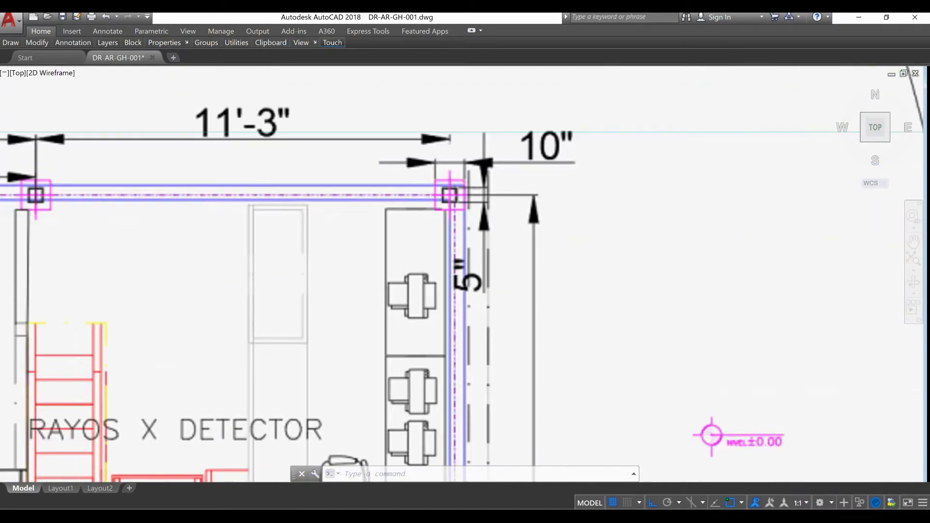
scroll(452, 182, up, 4)
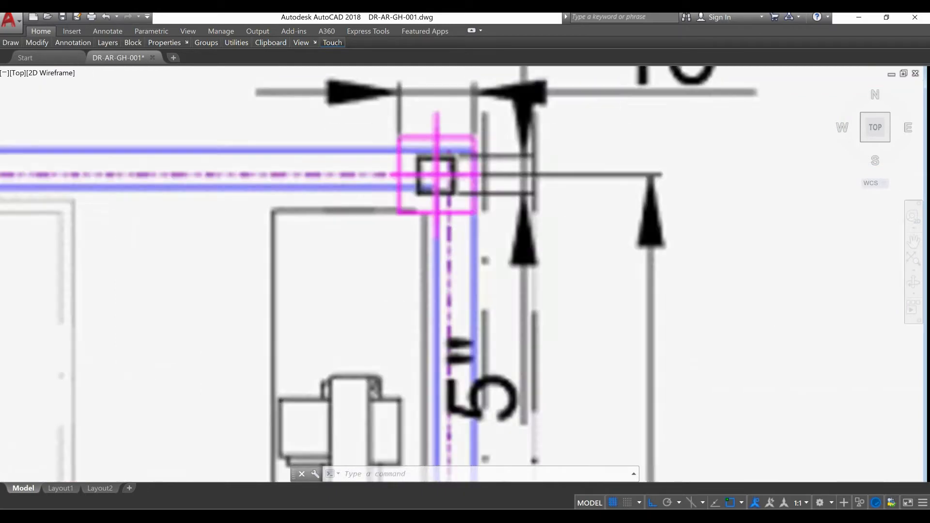
scroll(449, 179, down, 2)
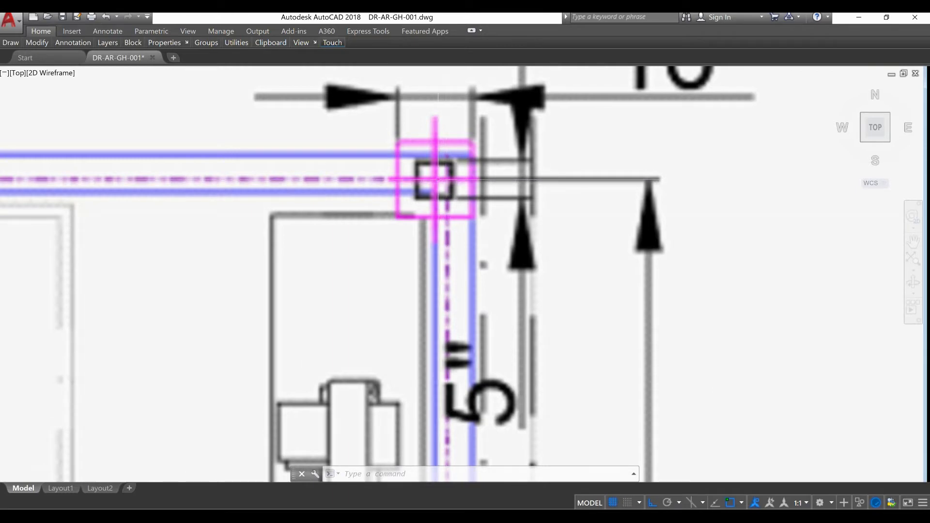
scroll(441, 179, down, 1)
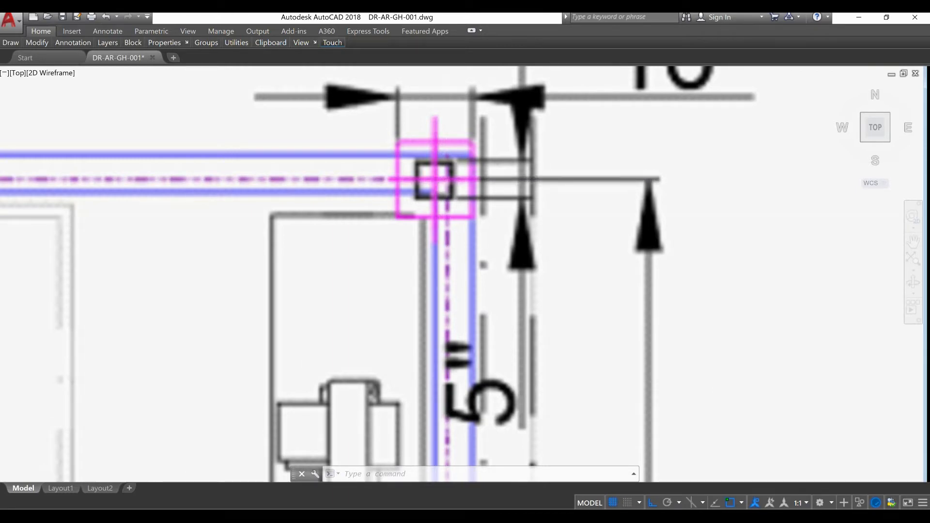
scroll(439, 178, down, 5)
scroll(438, 179, down, 4)
middle_drag(453, 279, 210, 301)
Draw a vertical grid line between the two far-right square columns, slightly to the right of their centres, joining both horizontal grid lines.
scroll(542, 186, up, 2)
scroll(584, 173, up, 8)
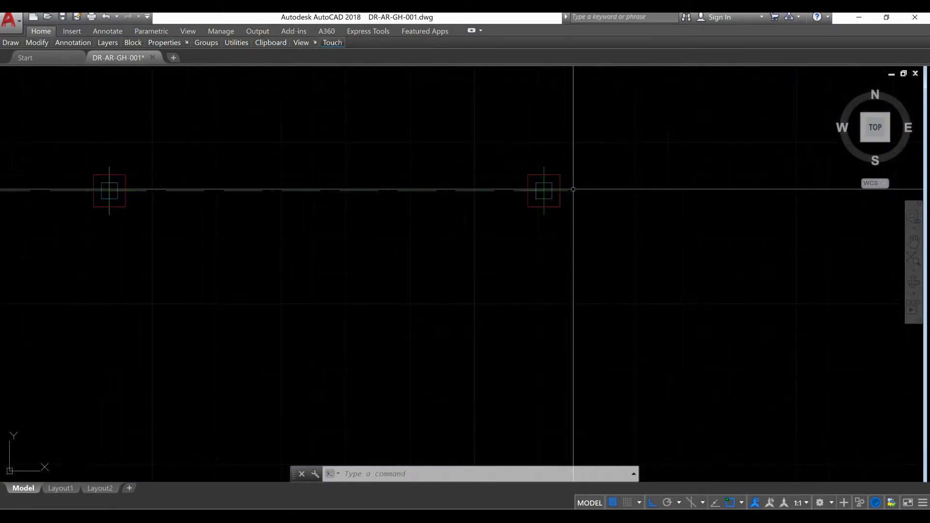
key(Return)
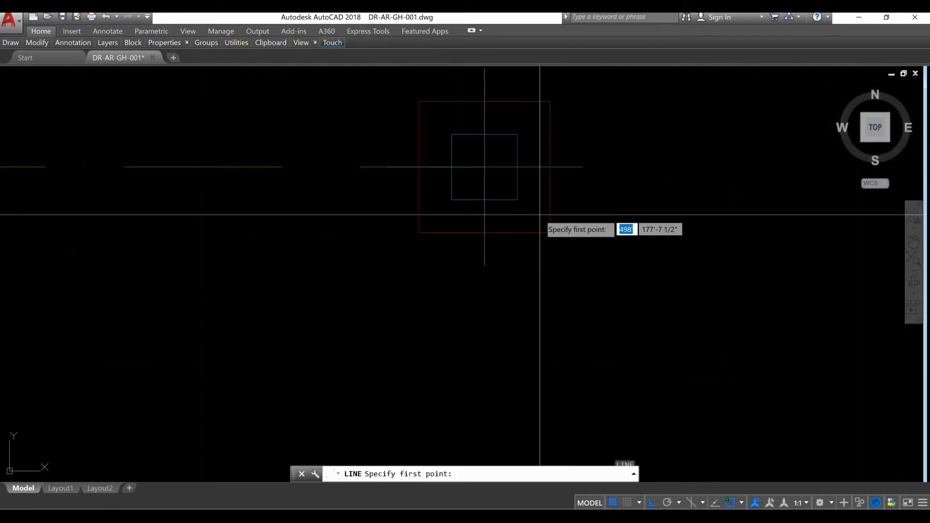
click(485, 167)
scroll(490, 295, down, 8)
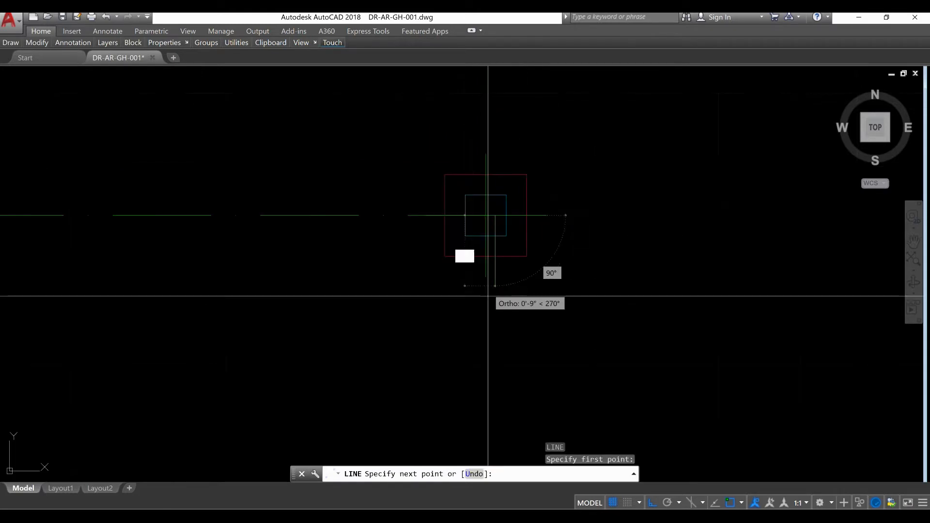
scroll(465, 305, up, 8)
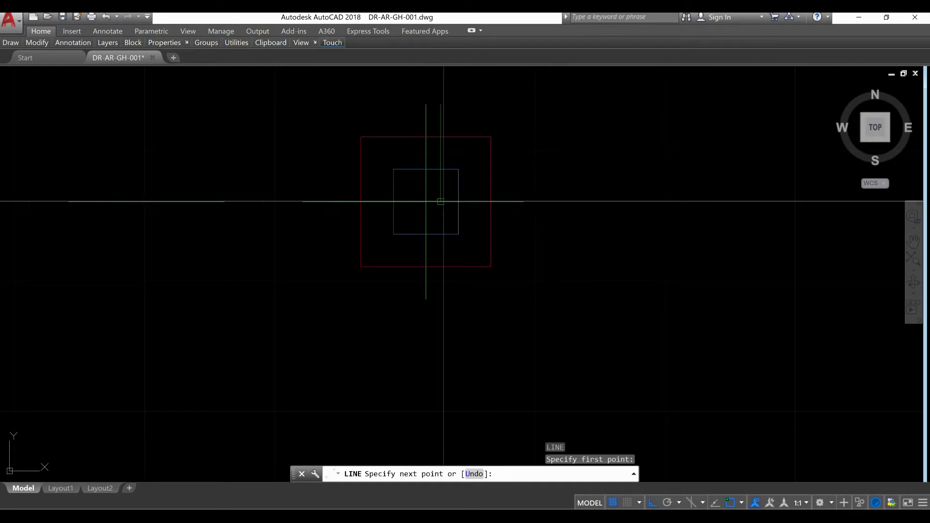
click(442, 150)
right_click(442, 151)
click(461, 154)
Examine the remaining column axes around the 9'-2" and 9'-1" dimensions on the reference floor plan.
scroll(621, 247, down, 5)
scroll(621, 247, down, 6)
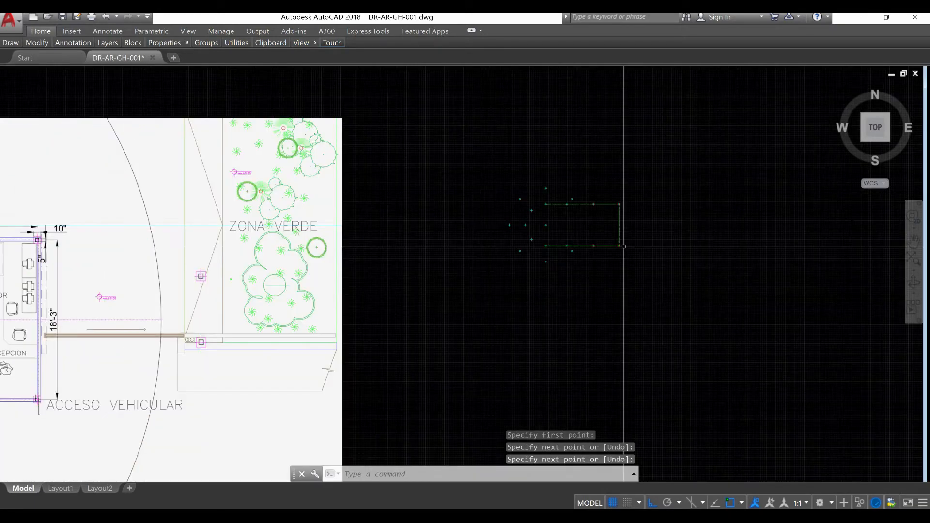
scroll(616, 245, down, 4)
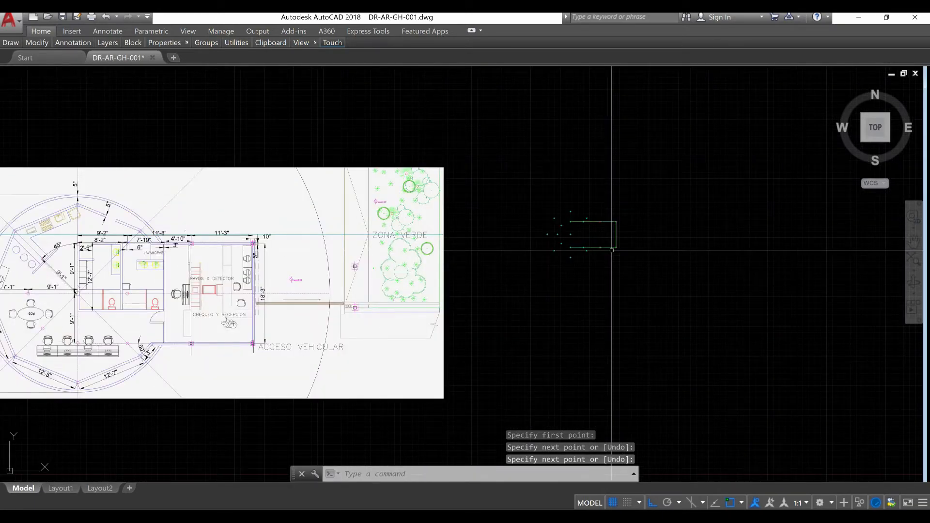
scroll(267, 270, up, 4)
scroll(284, 256, up, 4)
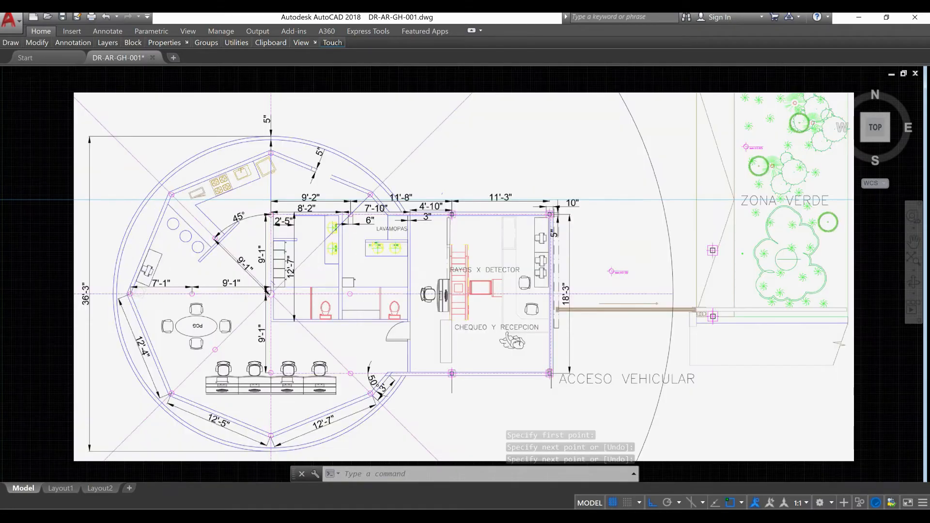
scroll(256, 191, up, 4)
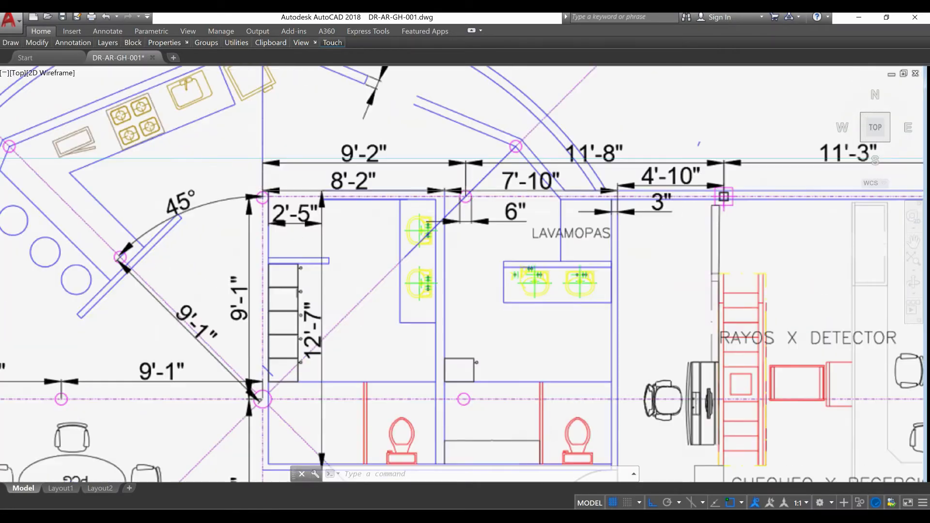
scroll(268, 201, down, 4)
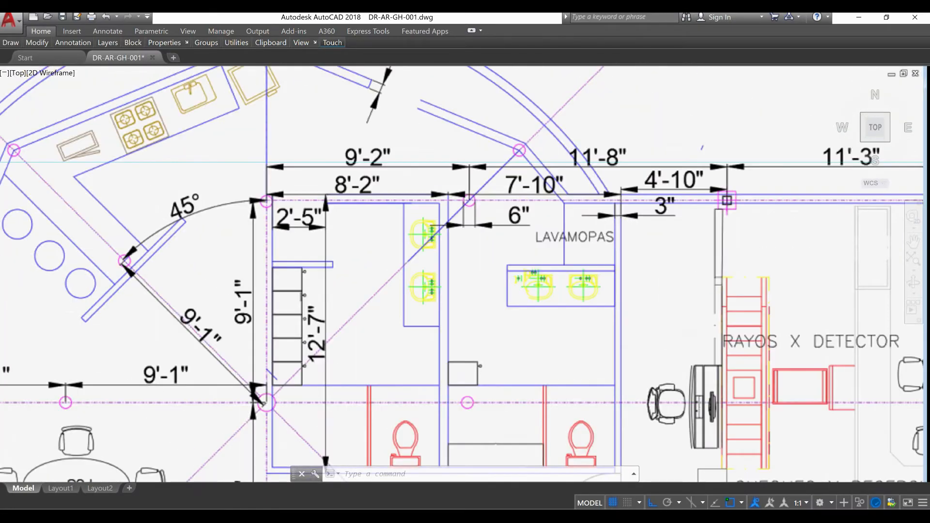
scroll(257, 191, down, 10)
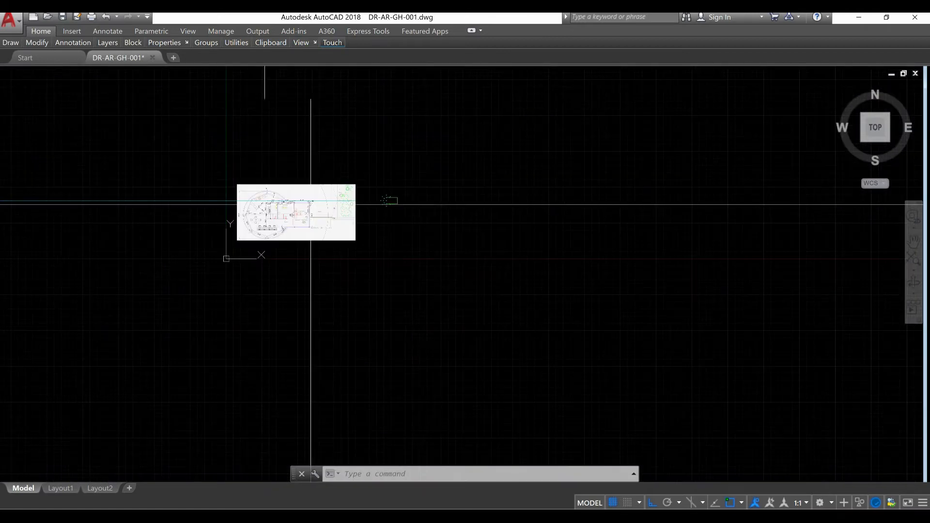
Draw a vertical grid line through the left column row, joining the left-end column centres of the upper and lower horizontal grid lines.
scroll(385, 196, up, 4)
scroll(386, 197, up, 8)
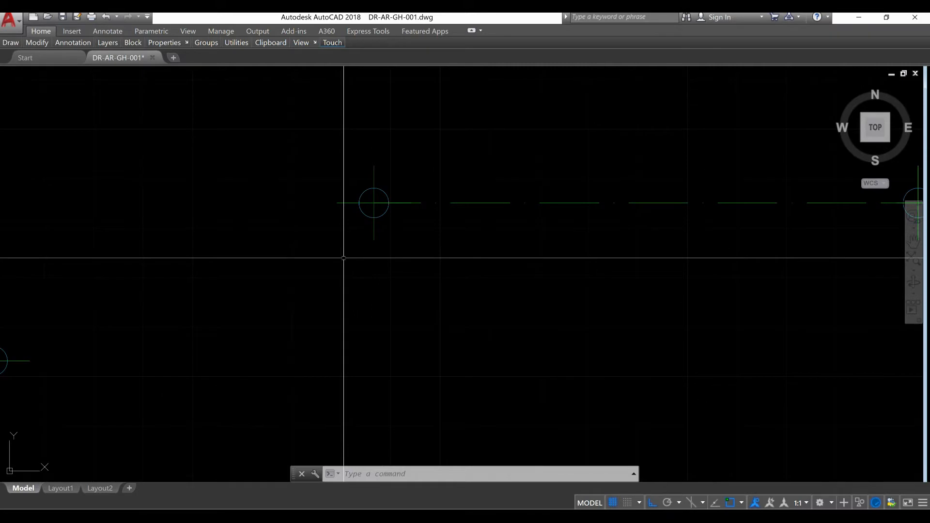
key(Return)
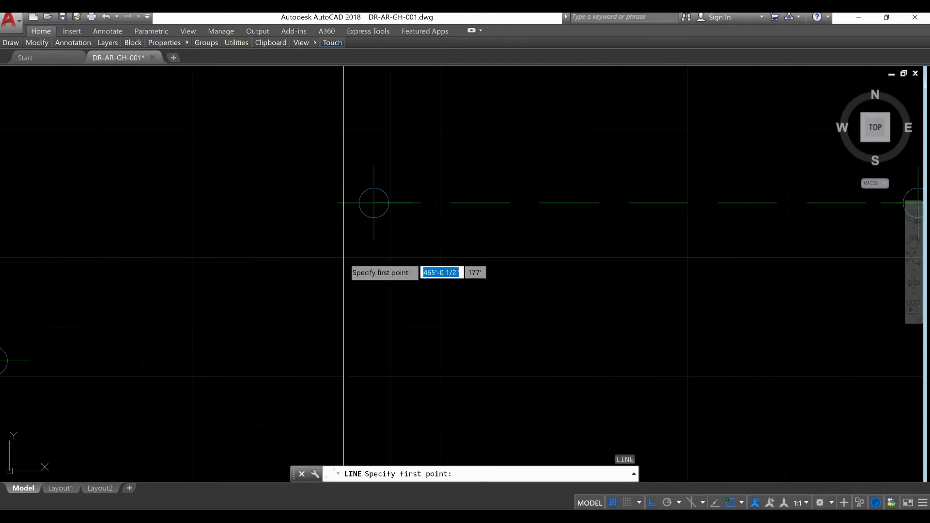
click(382, 203)
scroll(345, 189, down, 3)
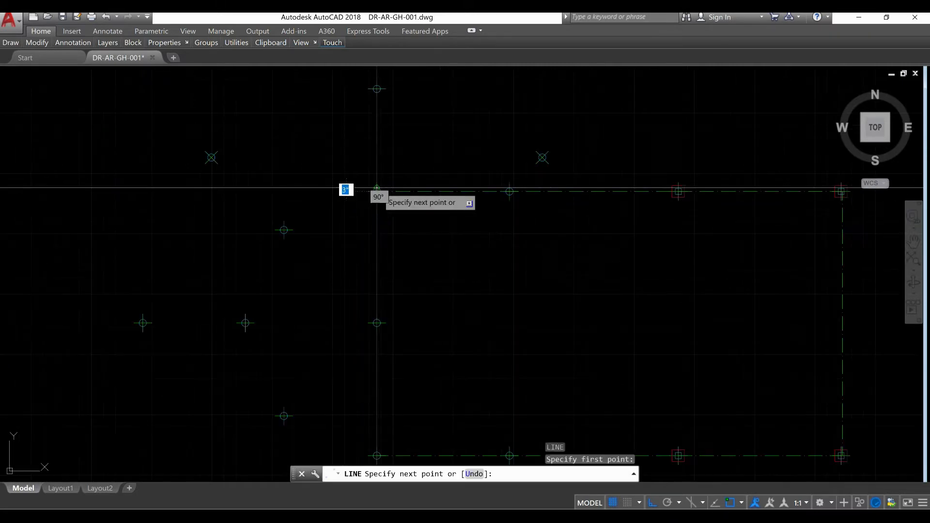
scroll(376, 322, up, 5)
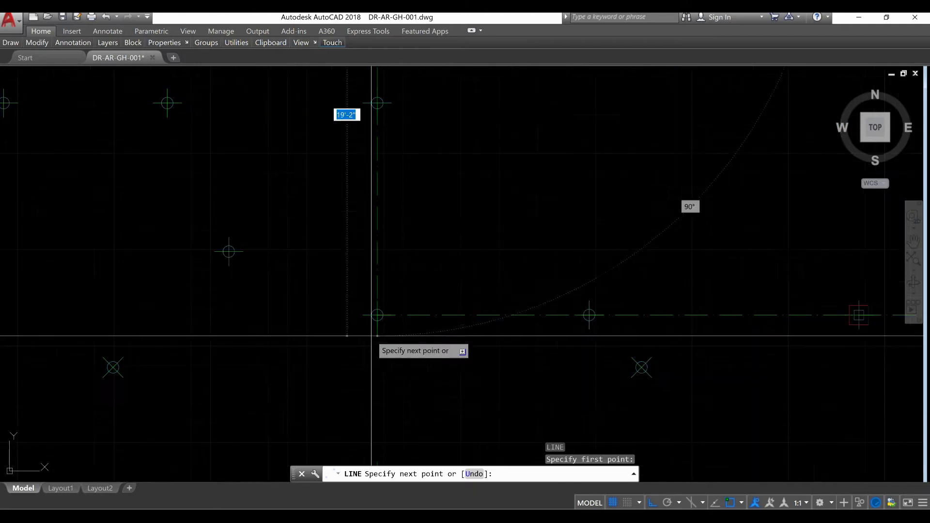
click(388, 287)
key(Return)
scroll(374, 264, down, 5)
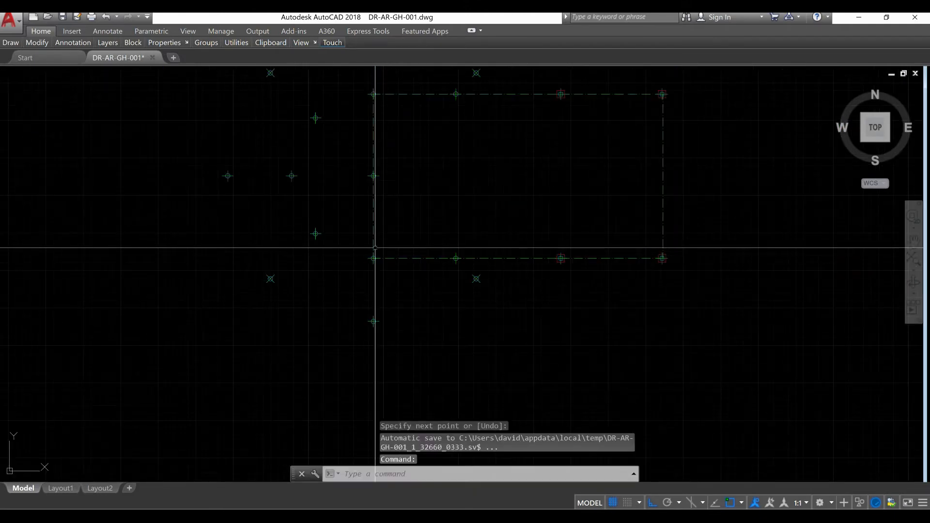
middle_drag(406, 247, 369, 283)
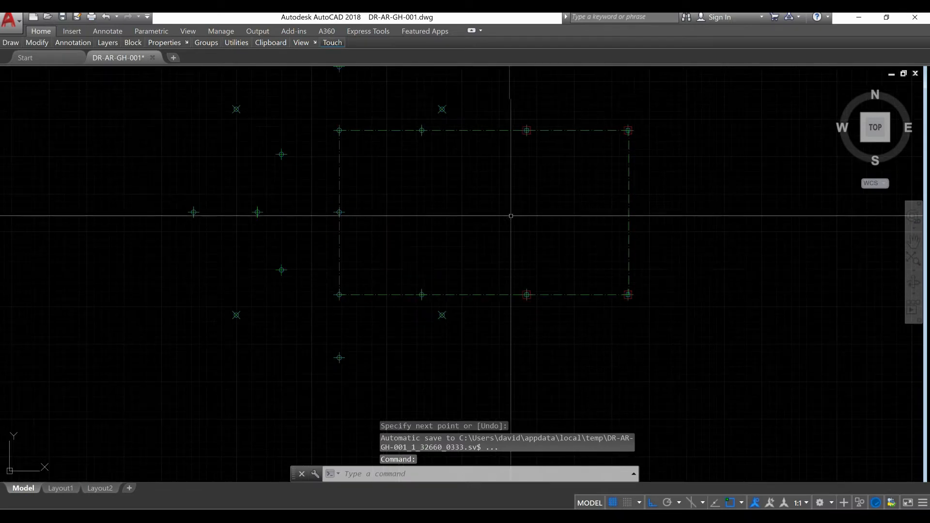
middle_drag(525, 210, 525, 250)
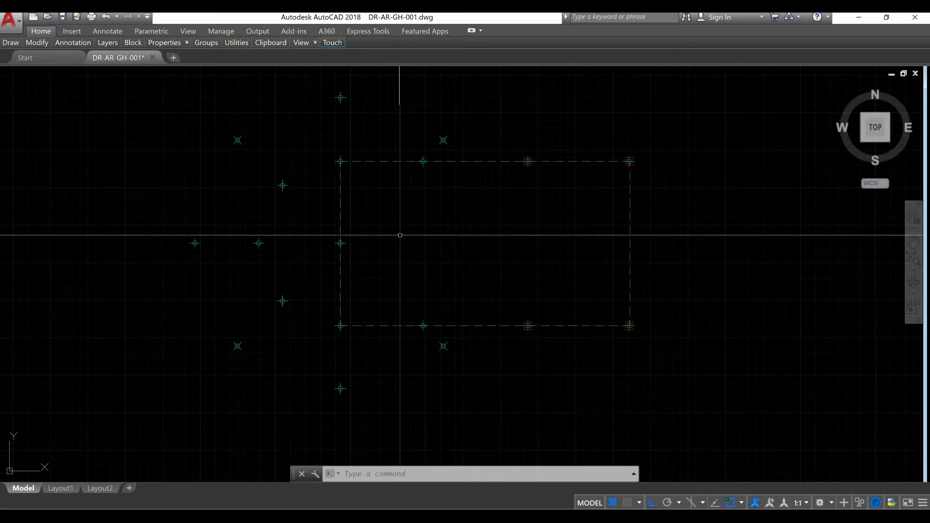
middle_drag(398, 235, 443, 274)
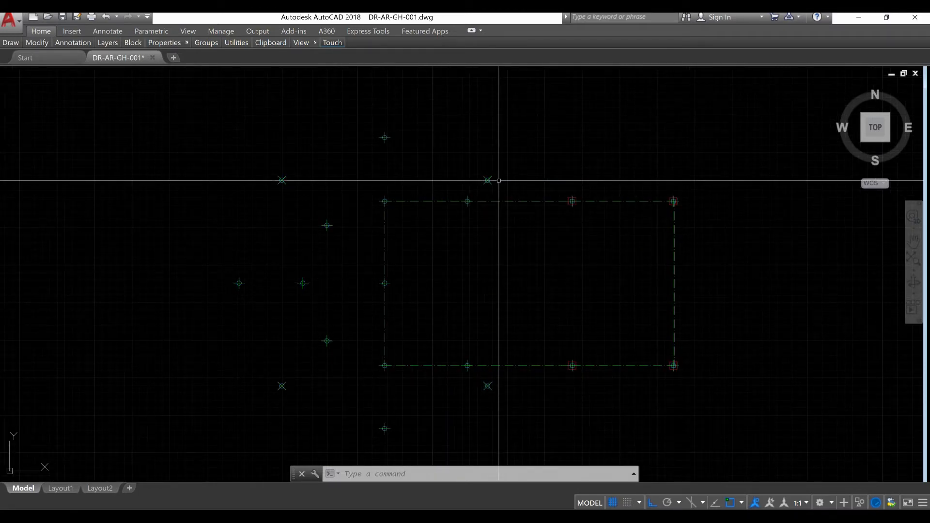
middle_drag(485, 392, 474, 390)
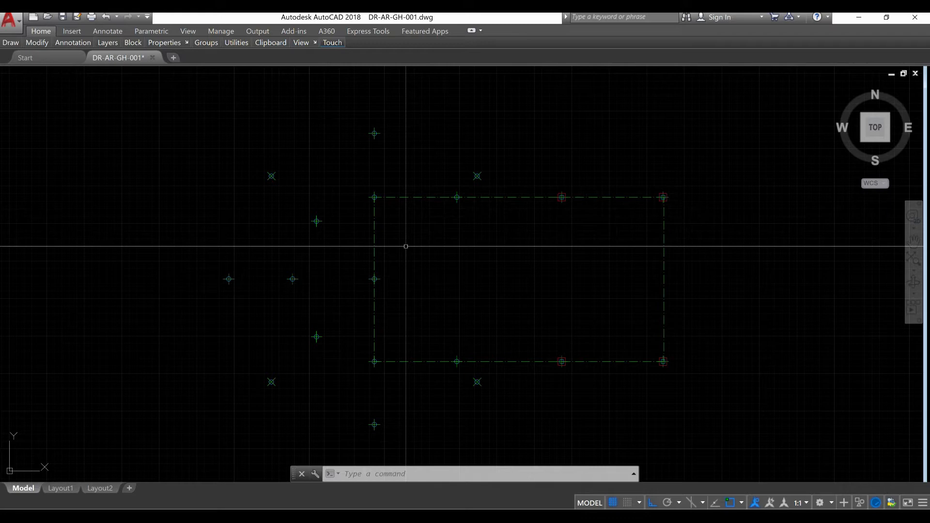
Draw a 45° construction line from the middle column of the left vertical axis through the upper-right rotated column's centre.
text(INE)
key(Return)
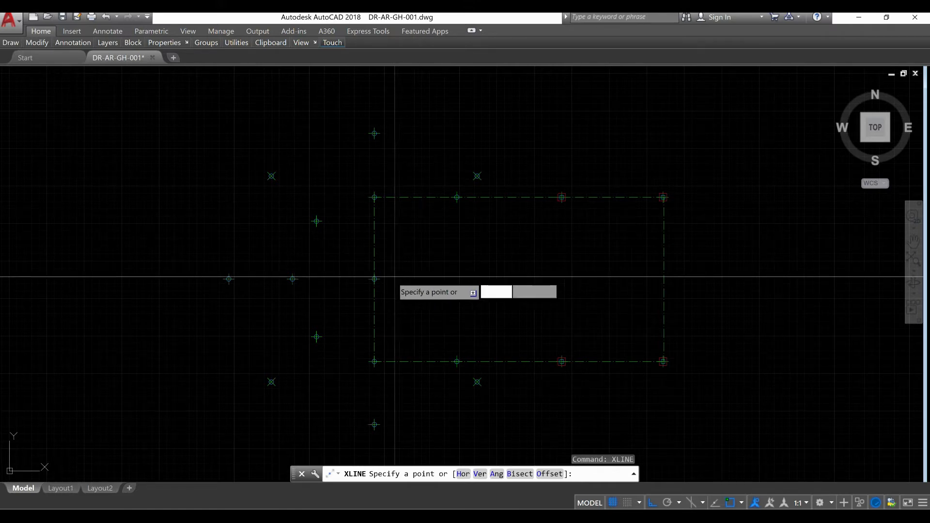
scroll(396, 276, up, 5)
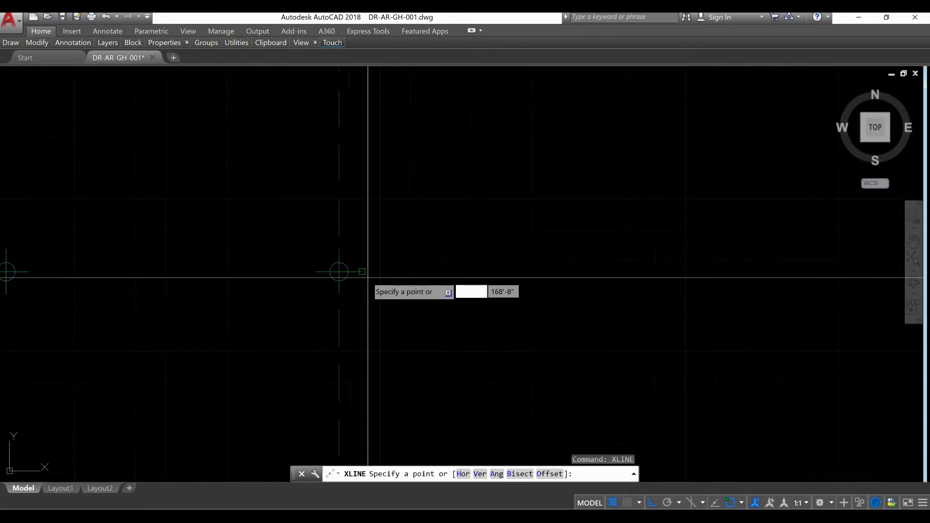
scroll(347, 278, up, 3)
scroll(346, 277, down, 5)
scroll(298, 223, up, 5)
click(297, 234)
scroll(290, 308, down, 5)
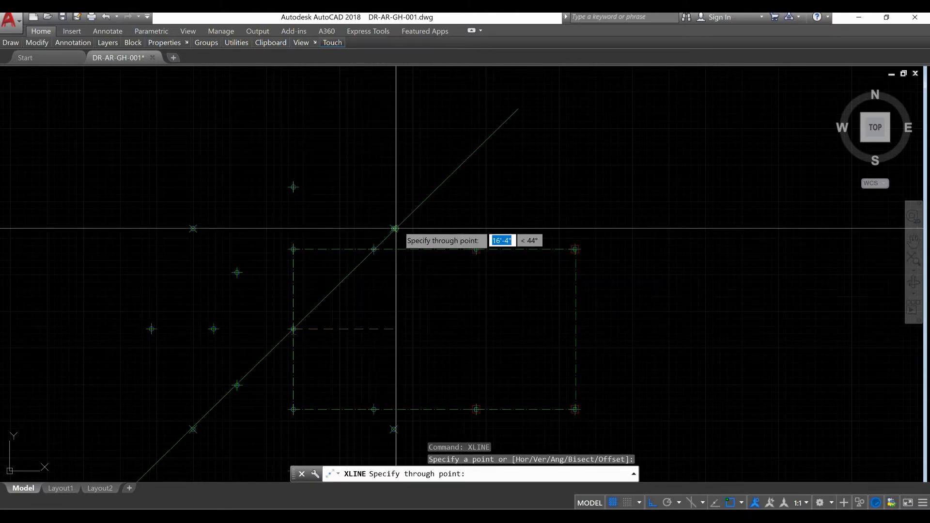
scroll(393, 232, up, 5)
scroll(391, 252, up, 3)
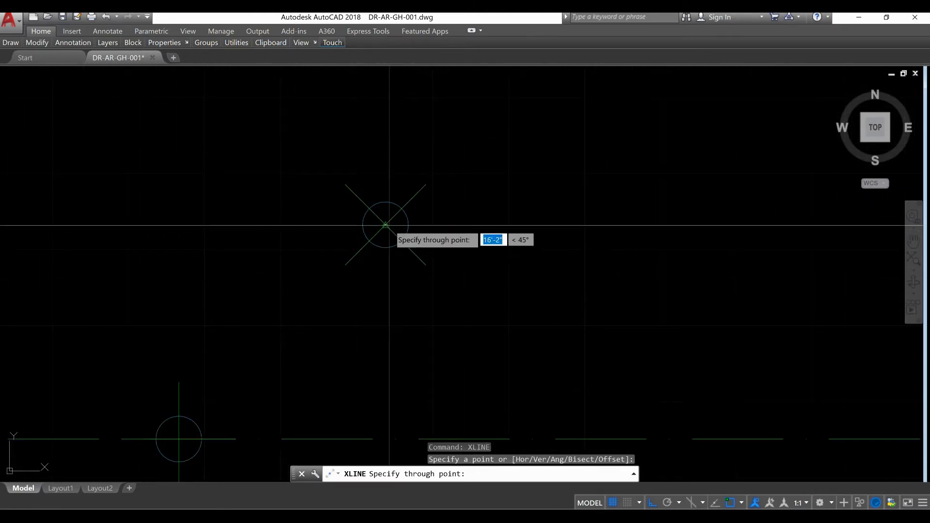
scroll(386, 230, up, 5)
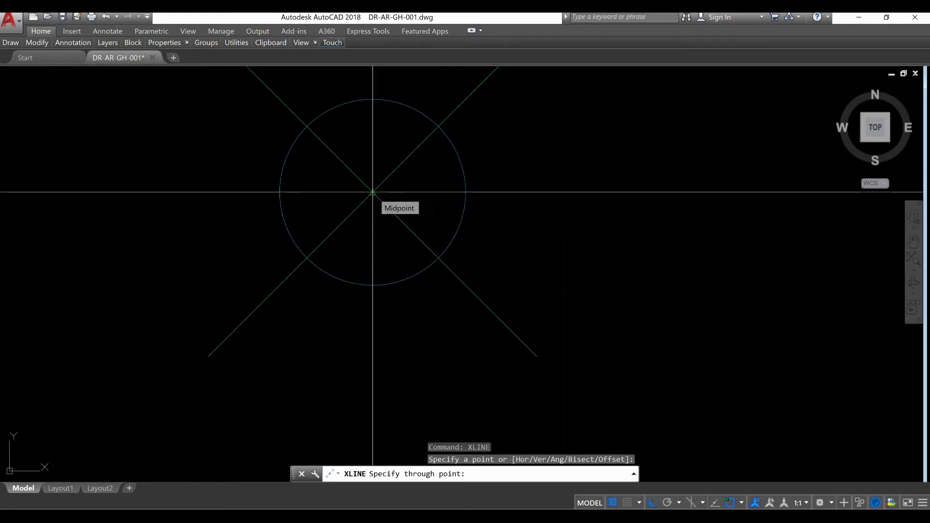
From the same centre, add a vertical construction line through the topmost column and a 135° one through the upper-left rotated column.
scroll(375, 197, down, 6)
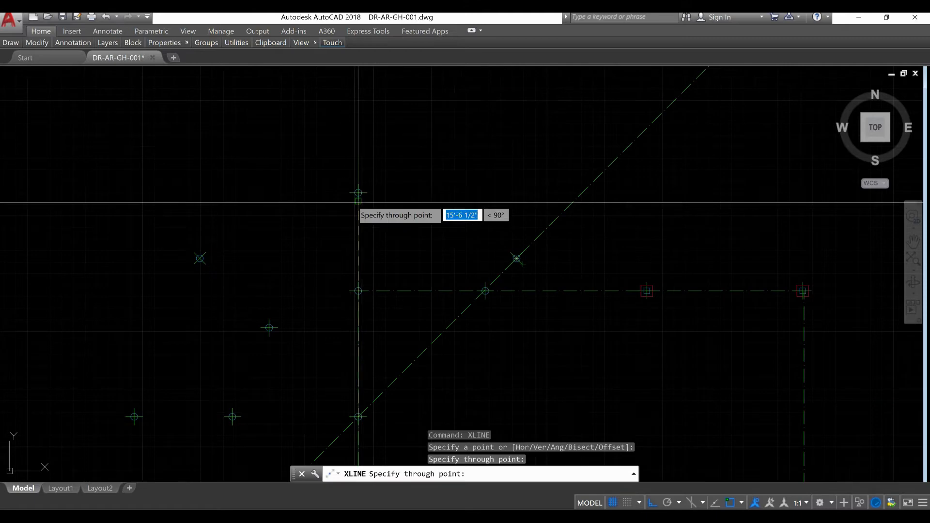
scroll(358, 203, up, 6)
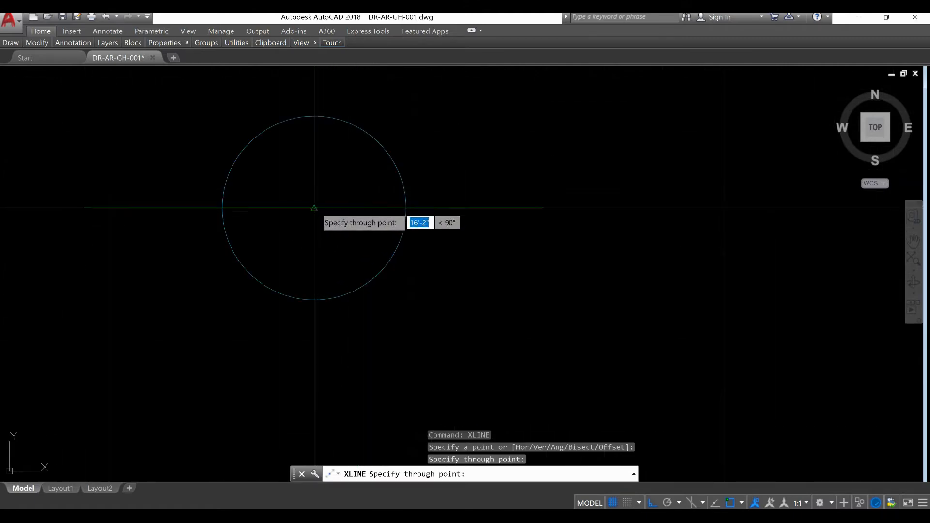
scroll(584, 197, down, 10)
middle_drag(440, 341, 486, 188)
scroll(236, 197, up, 4)
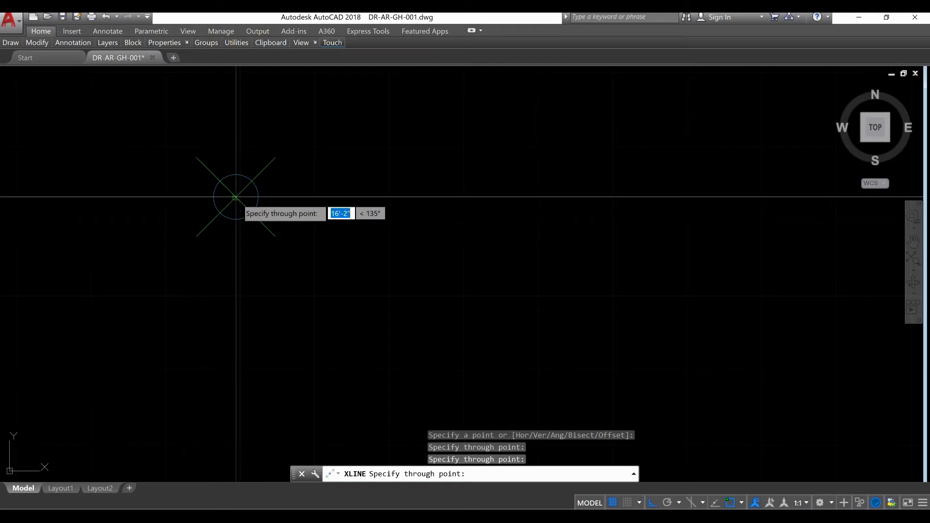
scroll(343, 165, down, 6)
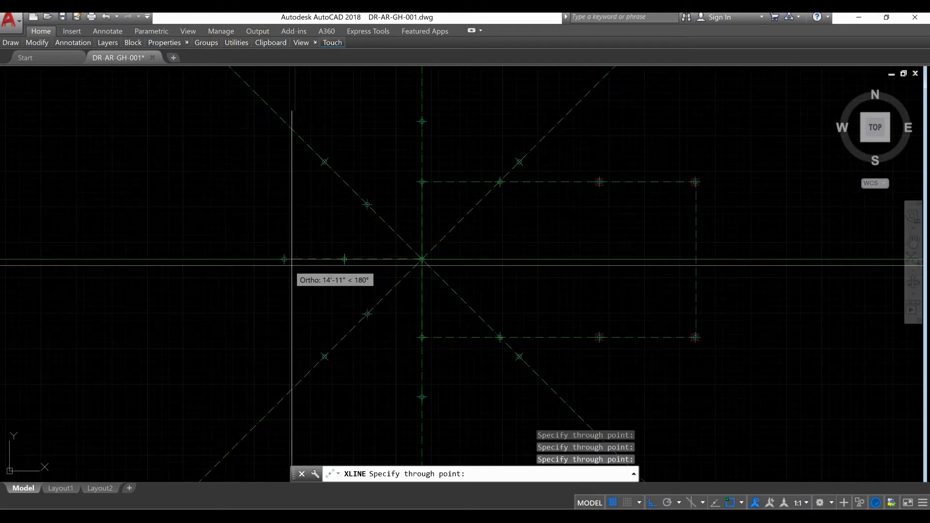
Add a horizontal construction line from the same centre through the two far-left columns and end the construction line command.
scroll(292, 265, up, 8)
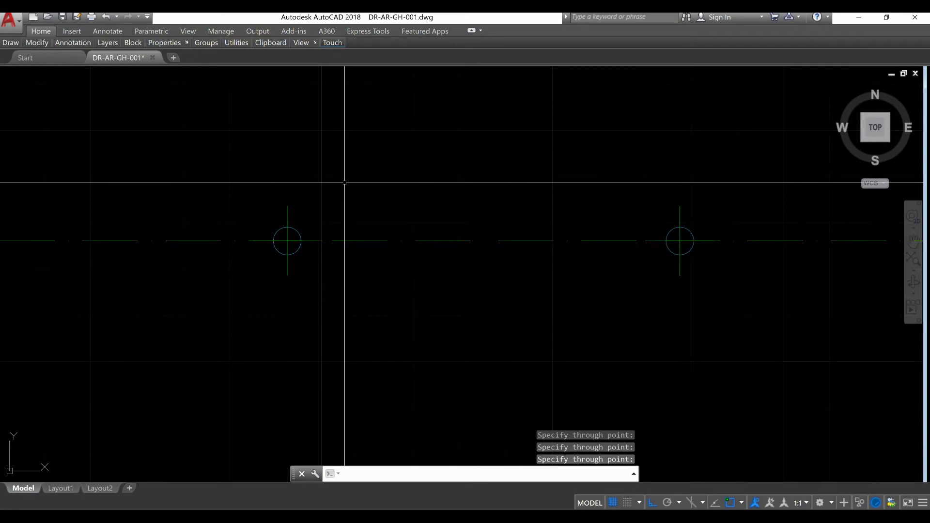
scroll(345, 183, down, 4)
mouse_move(421, 290)
middle_down()
mouse_move(403, 321)
mouse_move(325, 318)
middle_up()
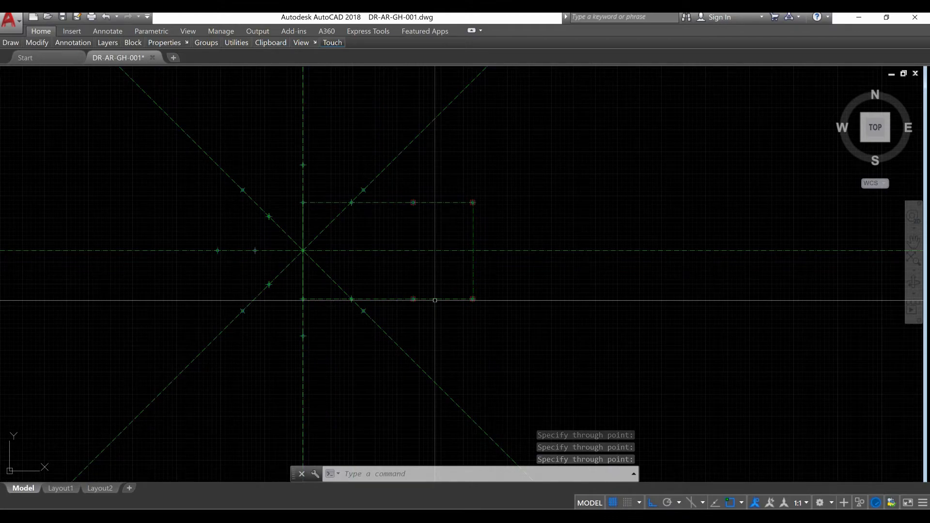
scroll(435, 300, down, 4)
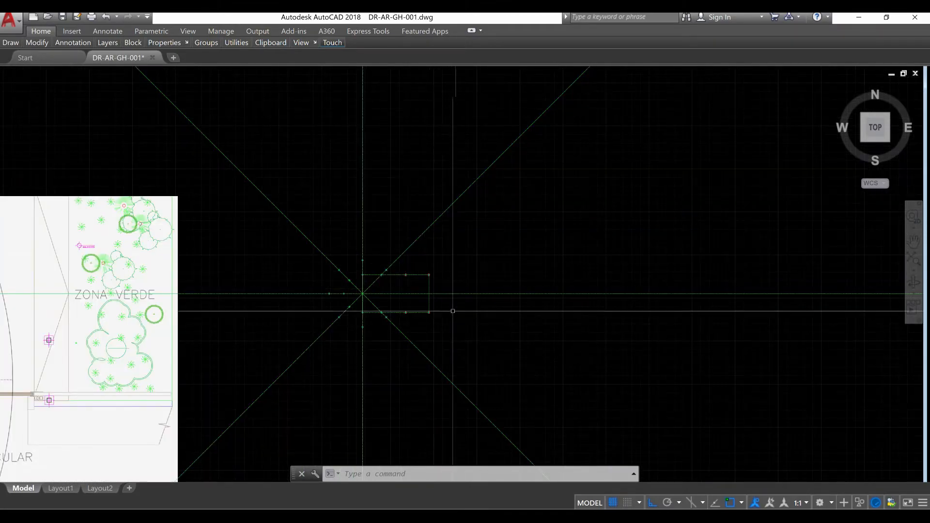
scroll(424, 344, down, 4)
scroll(417, 324, up, 10)
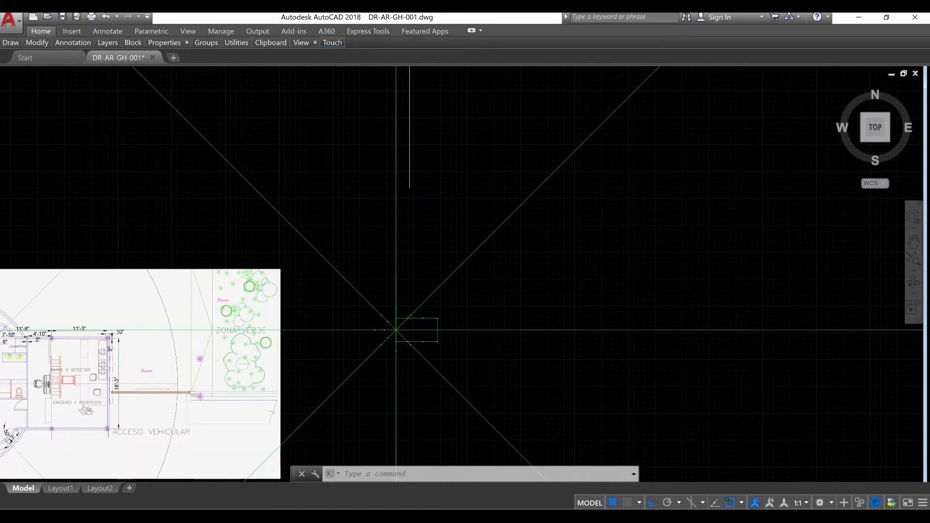
middle_drag(388, 320, 377, 276)
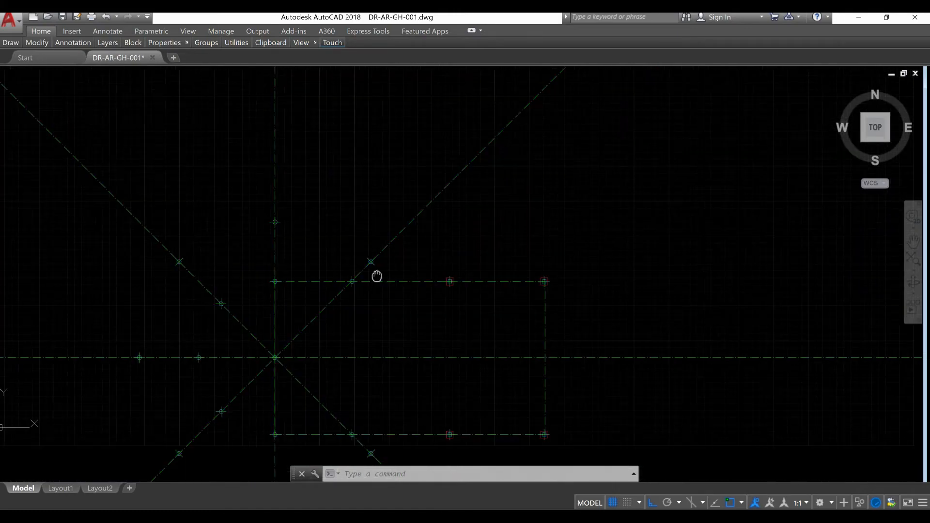
scroll(375, 290, down, 6)
scroll(388, 333, up, 2)
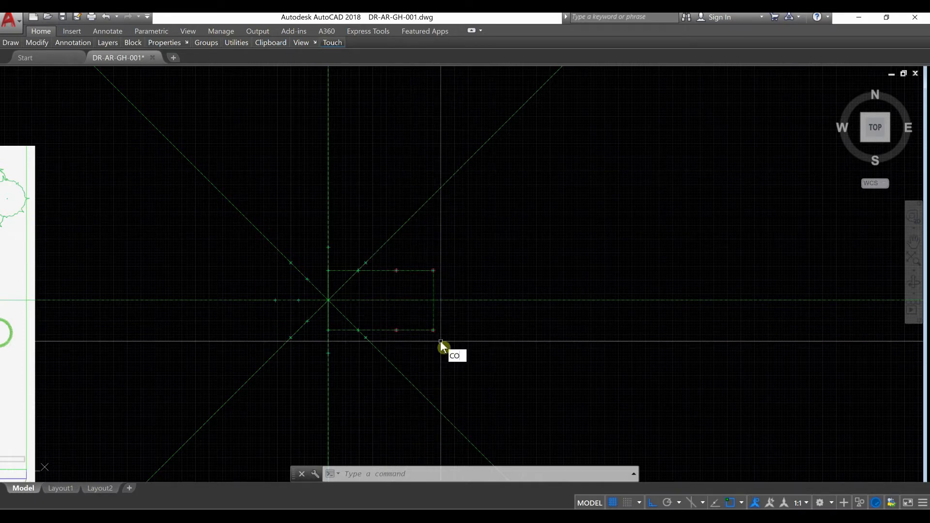
Draw a large circle centred on the construction lines' crossing, big enough to enclose all columns with a wide margin.
key(Return)
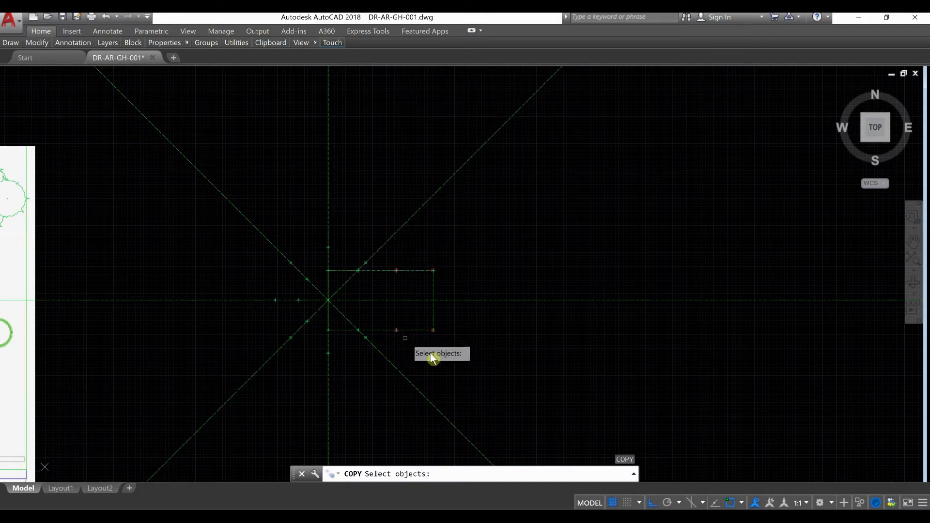
key(Escape)
text(c)
key(Return)
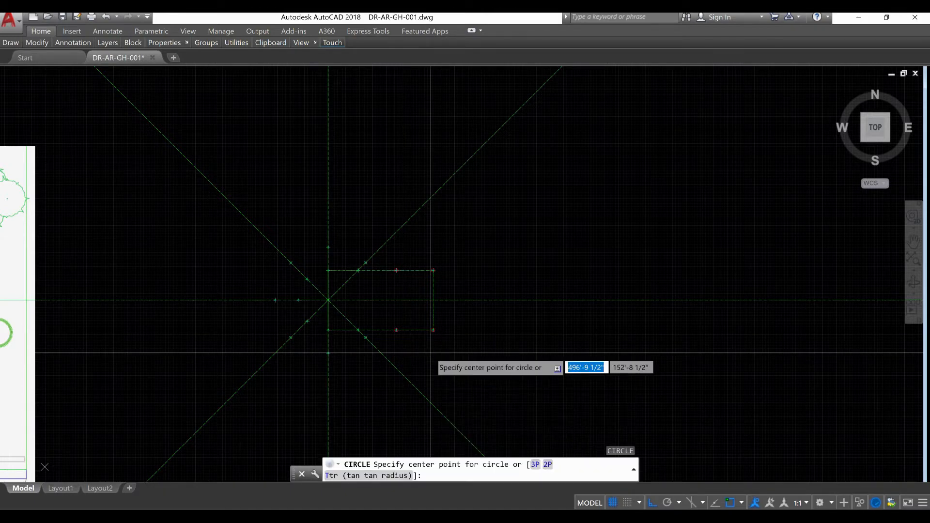
scroll(316, 303, up, 4)
scroll(347, 302, up, 3)
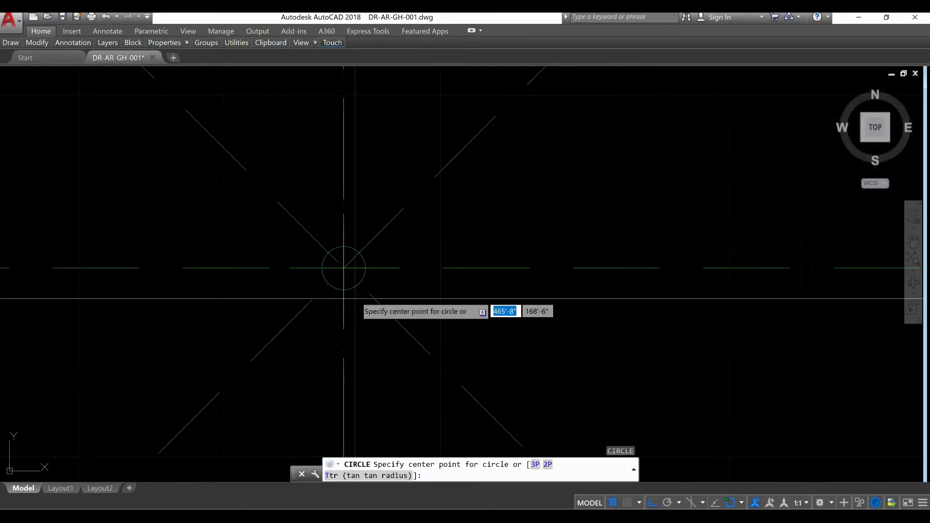
click(344, 268)
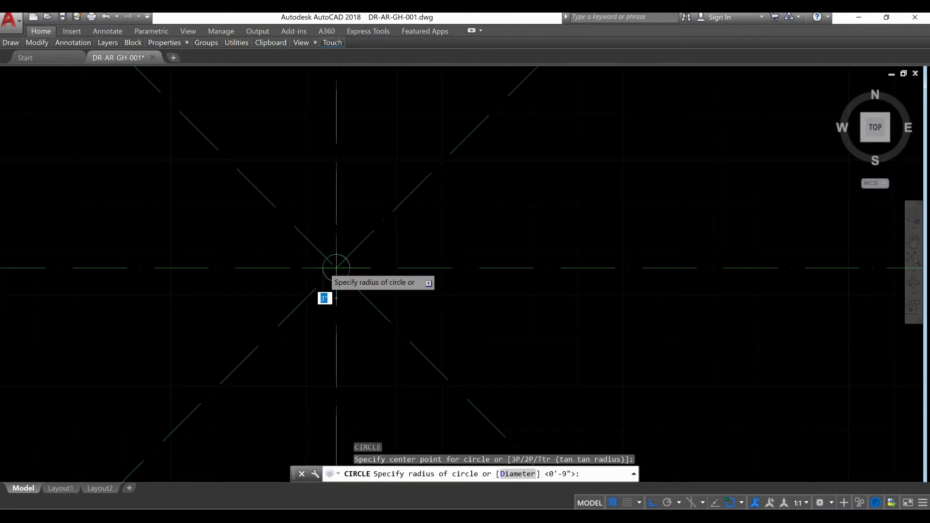
scroll(324, 298, down, 4)
click(410, 278)
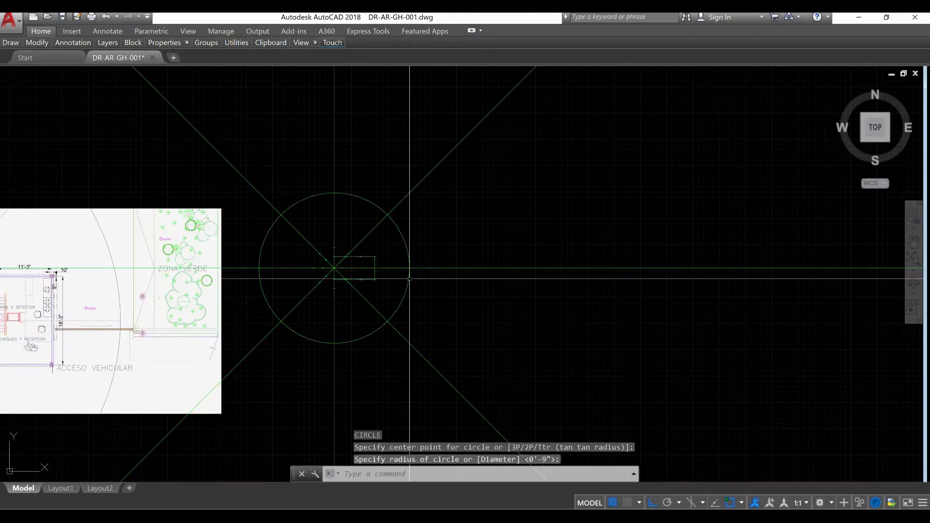
Trim the parts of the upper-right diagonal and upper vertical construction lines that extend outside the circle, using all objects as cutting edges.
scroll(395, 256, up, 4)
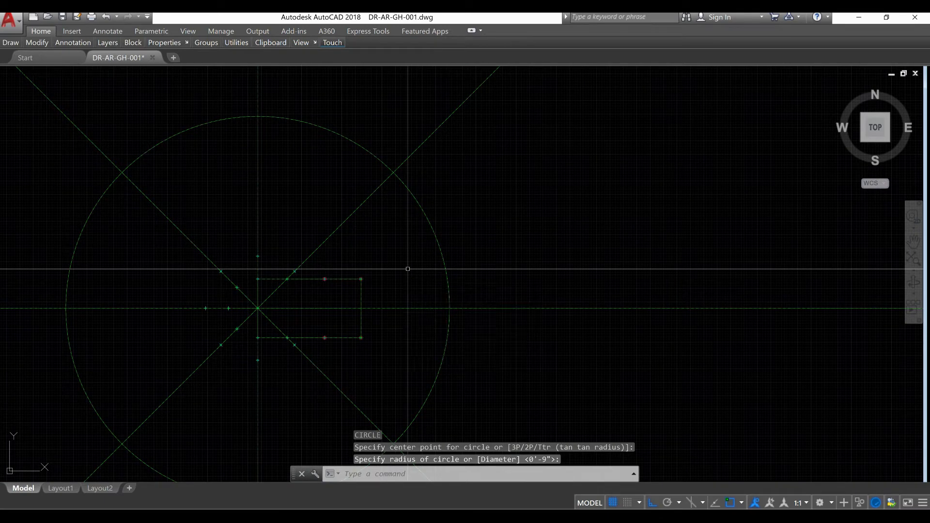
text(tr)
key(Return)
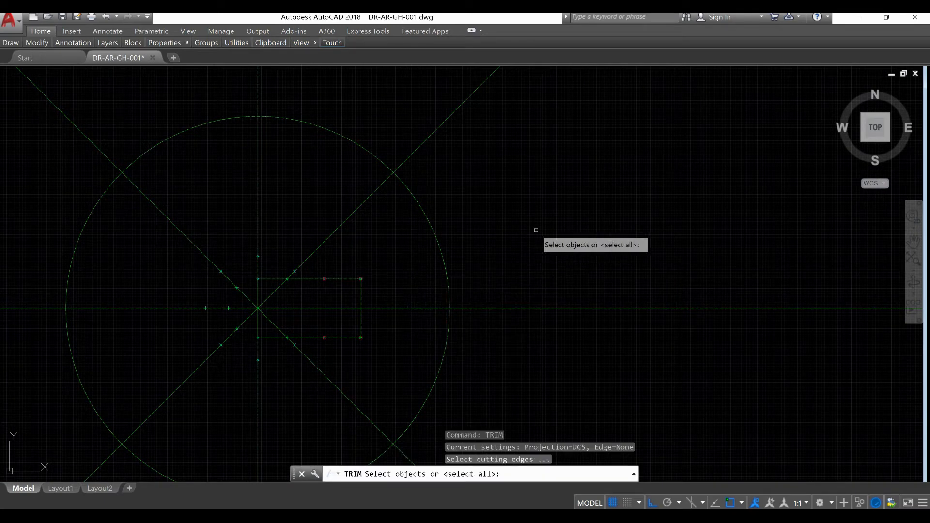
key(Return)
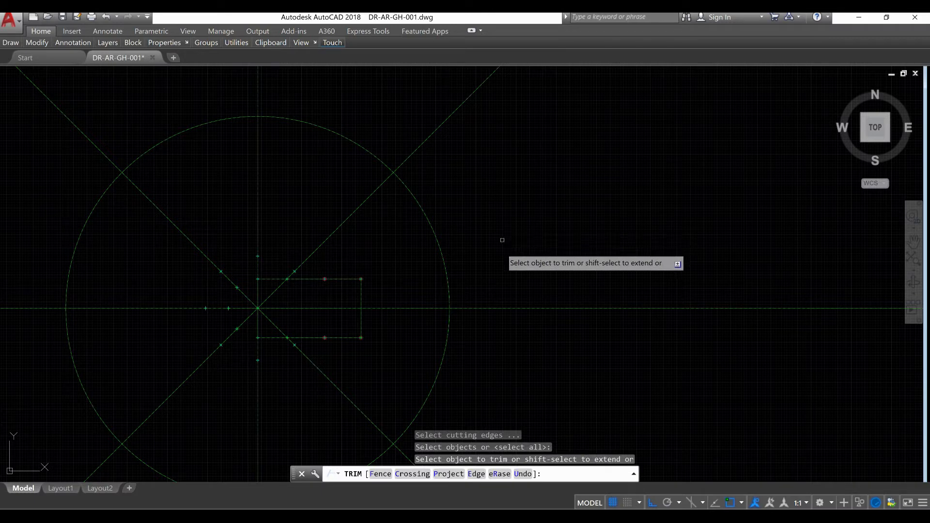
scroll(458, 128, up, 2)
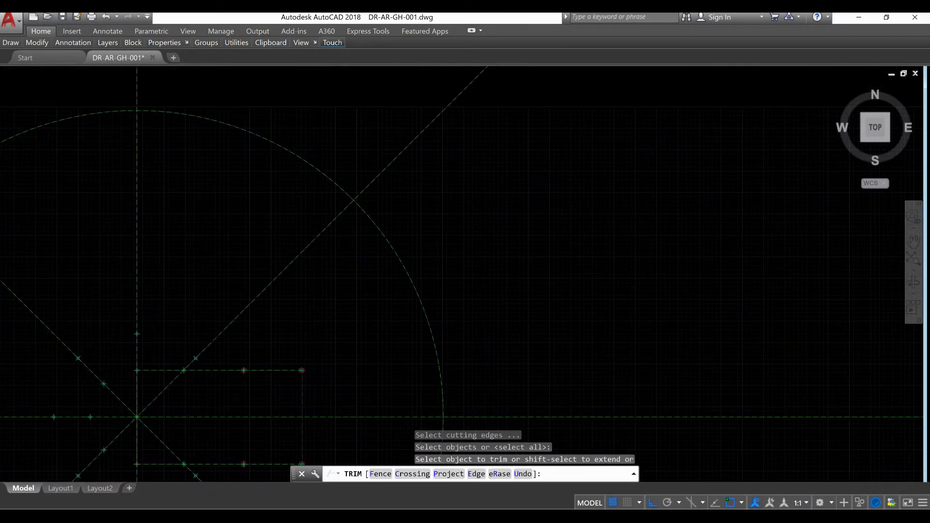
scroll(518, 350, down, 4)
click(524, 270)
click(485, 243)
click(432, 222)
click(310, 199)
Trim the left horizontal and lower-left diagonal construction lines where they extend outside the large circle.
mouse_move(272, 240)
middle_down()
mouse_move(328, 169)
mouse_move(355, 110)
middle_up()
click(312, 270)
click(297, 245)
middle_drag(312, 316, 311, 219)
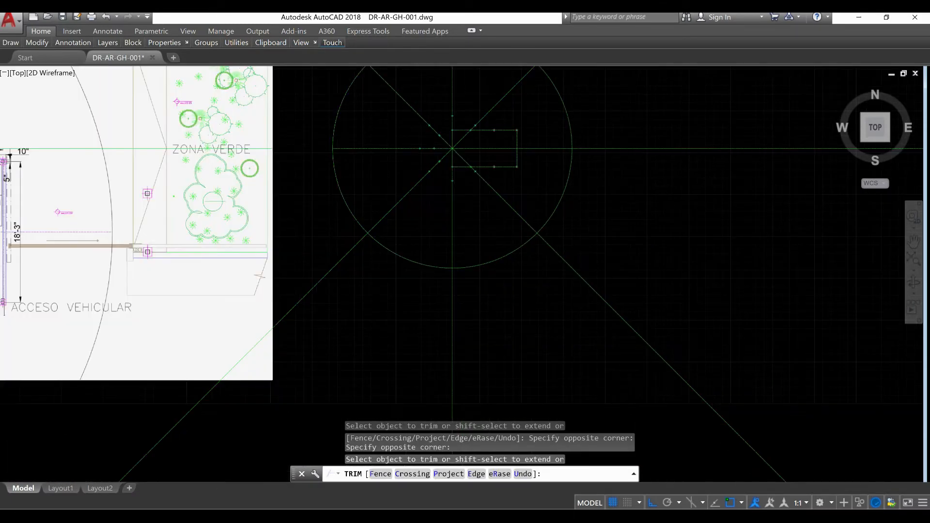
click(323, 297)
click(304, 268)
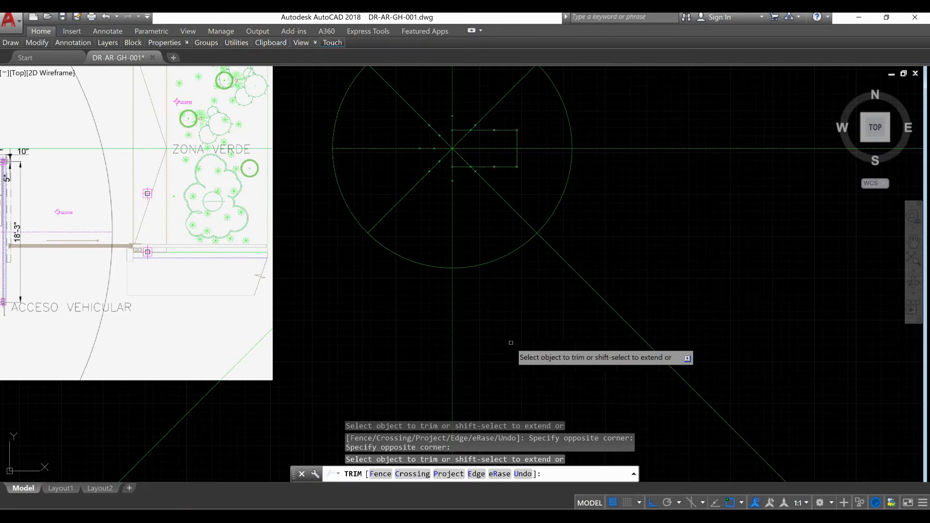
Trim the remaining construction line ends outside the circle and the horizontal line's part inside the column rectangle, ending the trim.
click(661, 241)
click(623, 125)
scroll(508, 138, up, 6)
click(413, 187)
click(428, 205)
scroll(583, 202, down, 6)
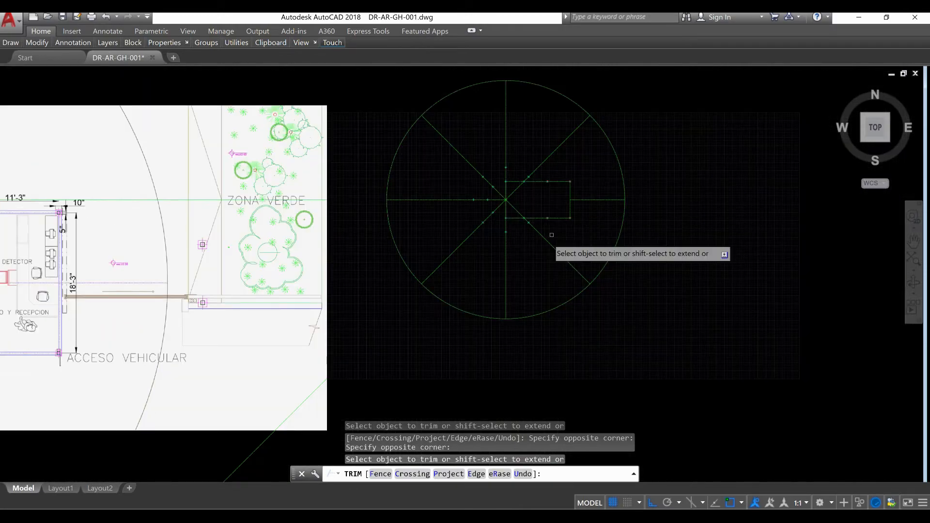
scroll(533, 242, down, 3)
right_click(614, 237)
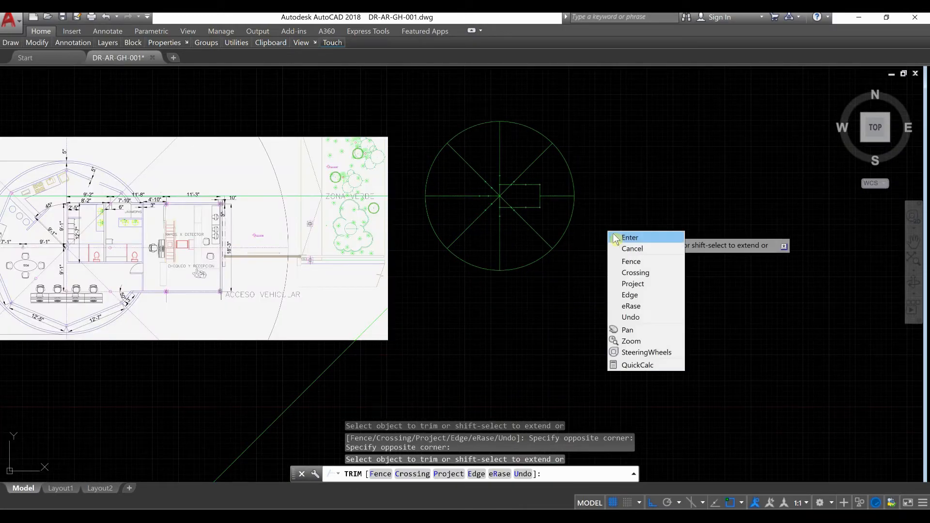
click(614, 237)
Erase the leftover horizontal segment between the column rectangle's right side and the large circle.
scroll(555, 194, up, 6)
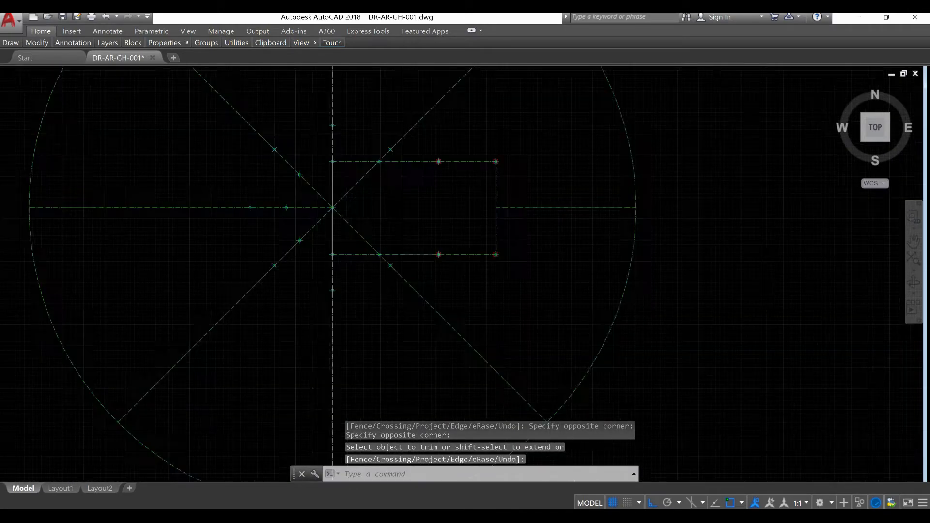
scroll(536, 201, up, 5)
scroll(542, 252, down, 5)
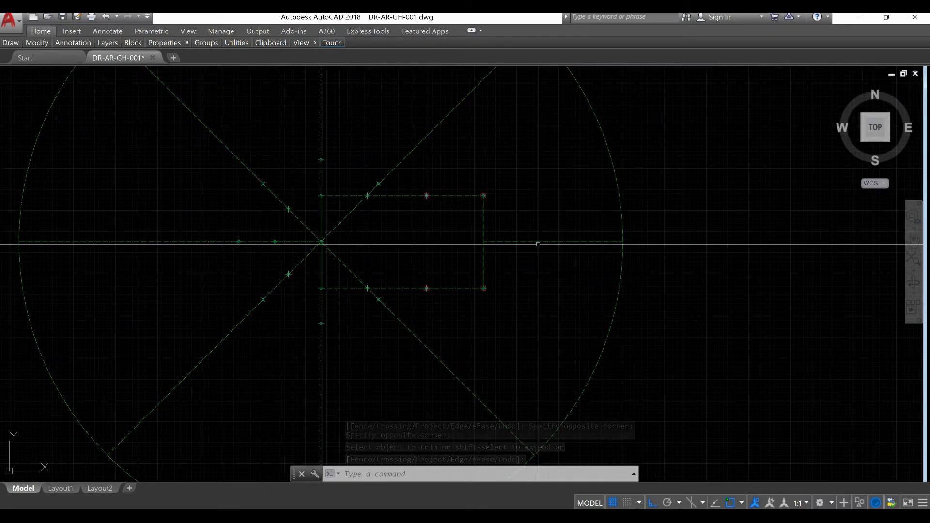
scroll(538, 244, up, 8)
scroll(533, 242, down, 5)
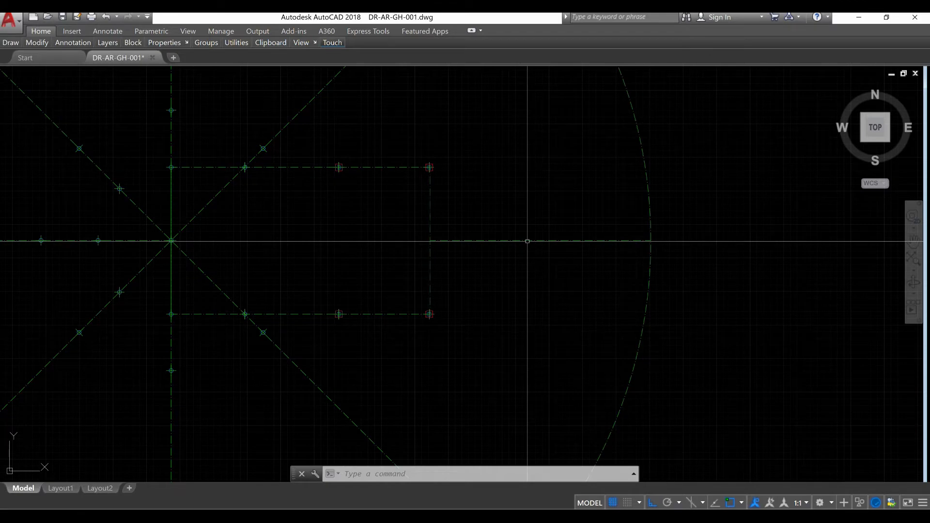
click(543, 268)
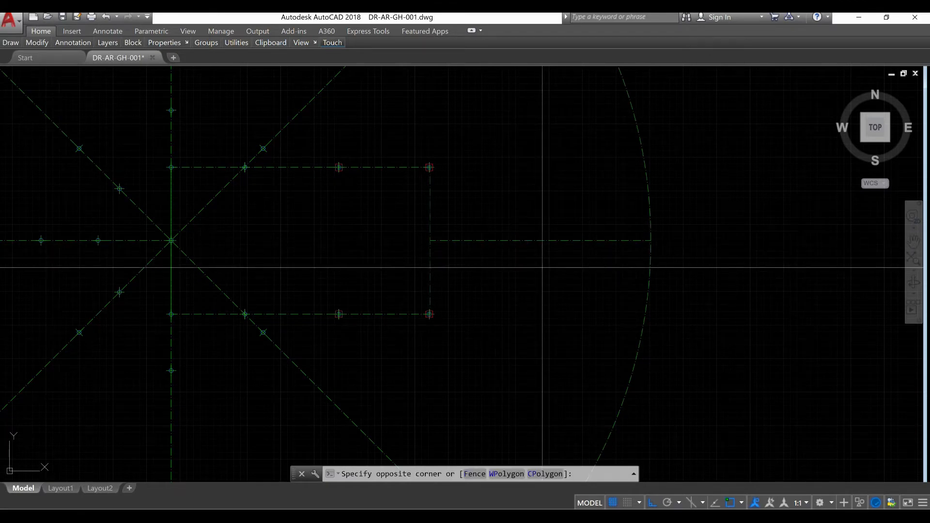
click(505, 222)
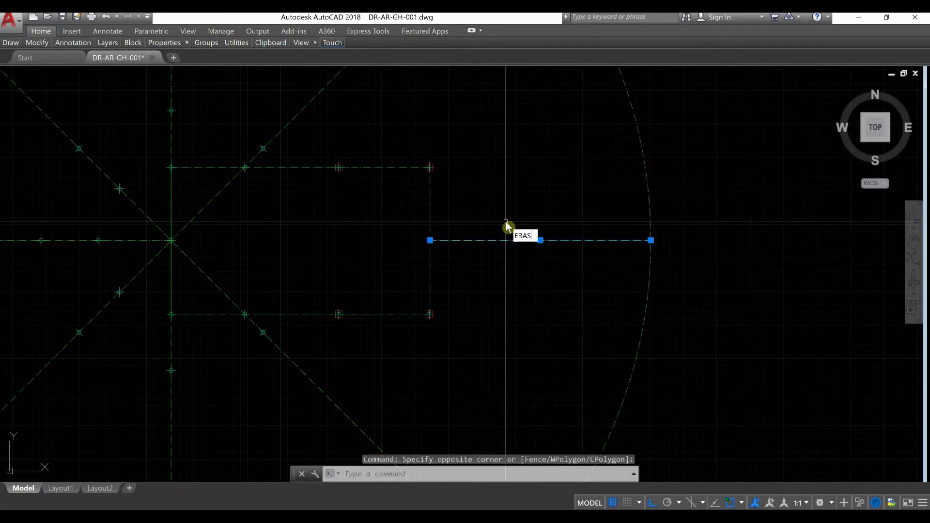
key(Return)
Erase the leftover diagonal and horizontal construction line pieces outside the circle around the reference plan.
scroll(509, 220, down, 15)
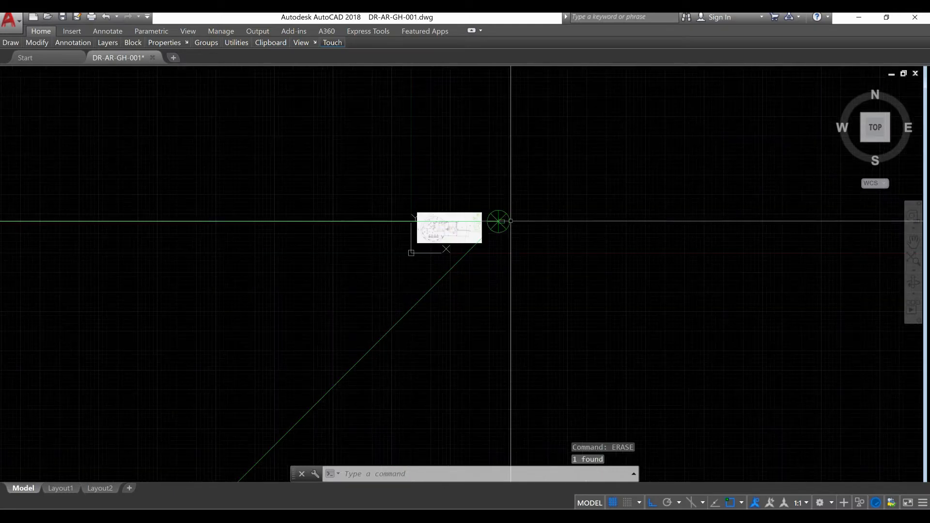
scroll(475, 246, up, 10)
click(514, 255)
click(457, 231)
scroll(458, 231, down, 10)
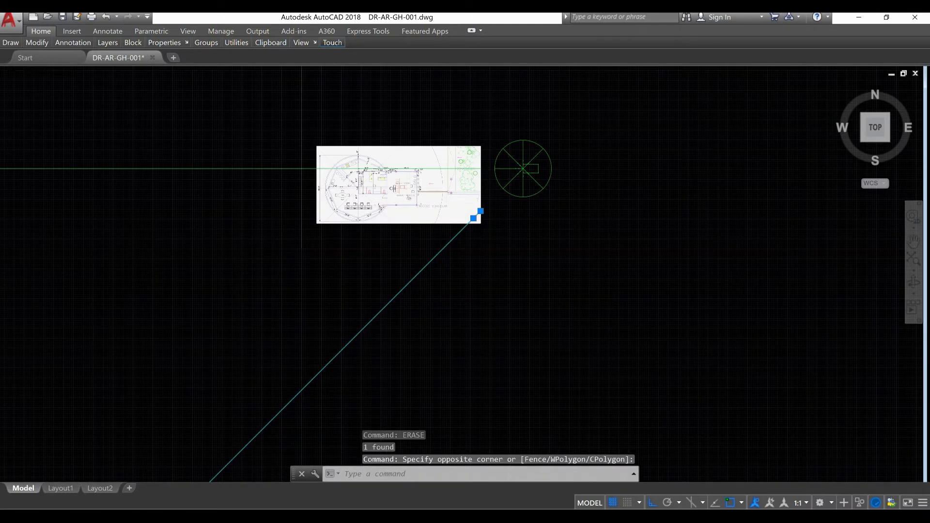
click(375, 217)
click(358, 199)
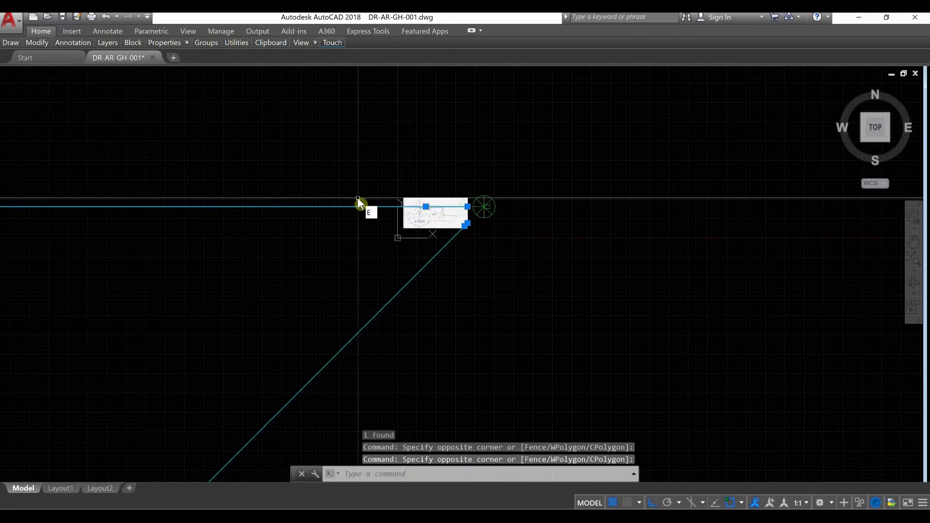
key(Return)
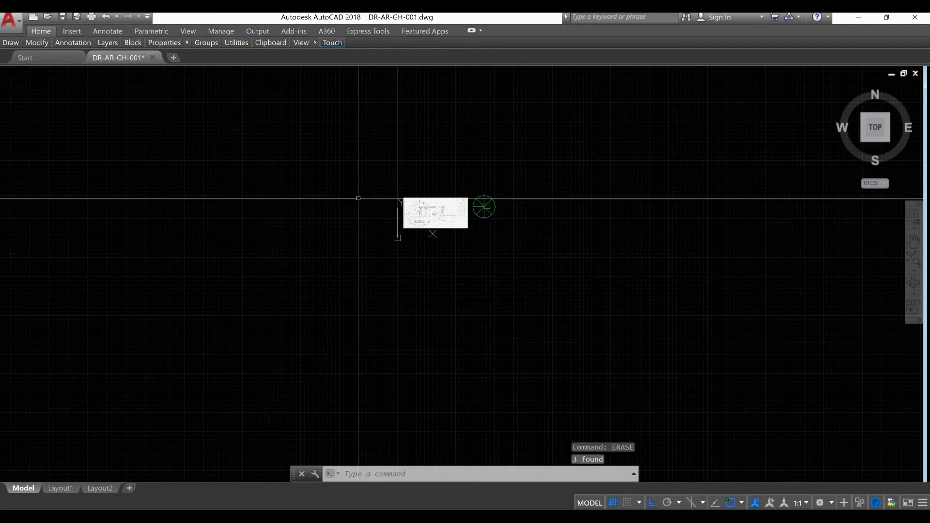
Draw a 2'-6" vertical line upward from the top end of the upper-right column's centre mark.
scroll(516, 189, up, 6)
scroll(390, 231, up, 10)
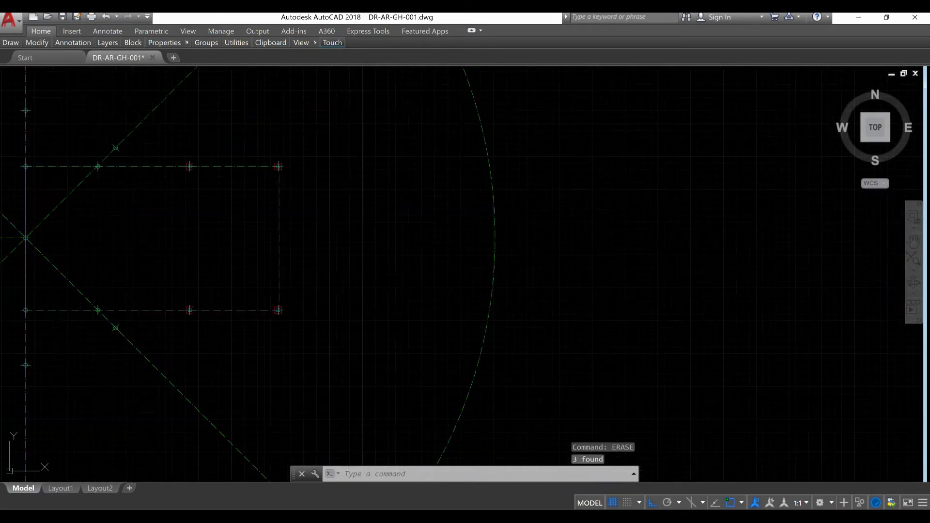
middle_drag(474, 267, 540, 339)
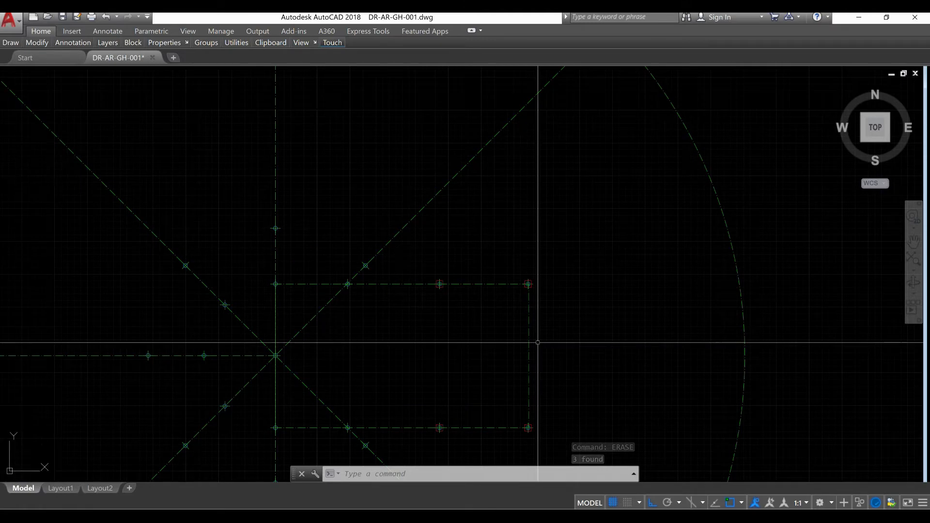
scroll(525, 277, up, 4)
scroll(525, 278, up, 4)
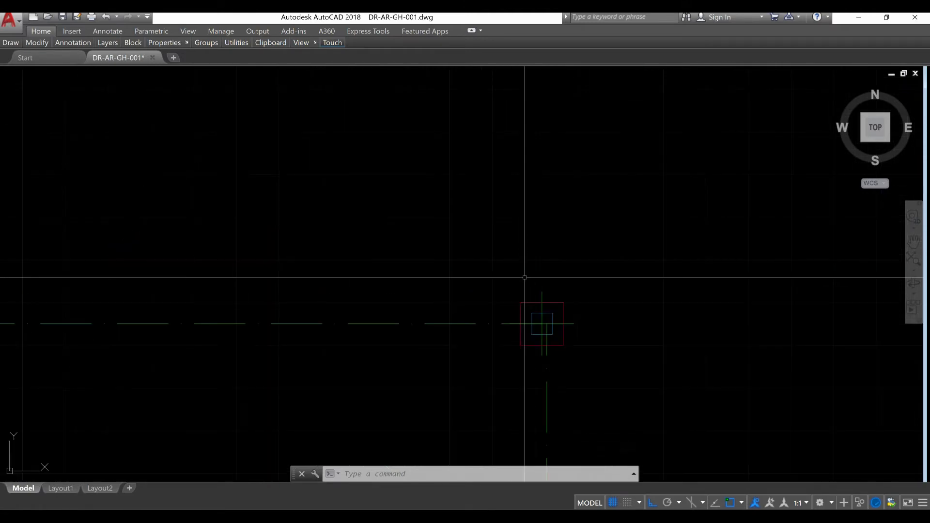
scroll(524, 278, down, 6)
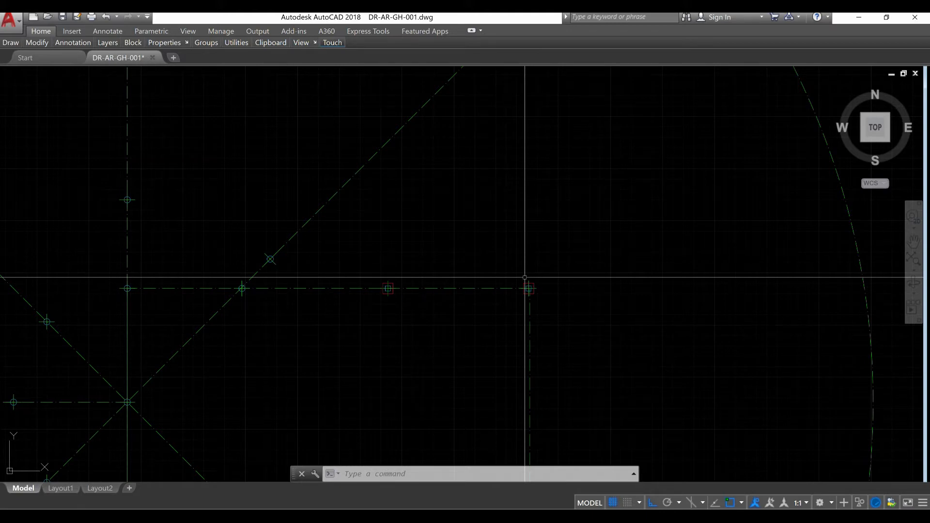
scroll(535, 277, up, 2)
scroll(535, 277, up, 3)
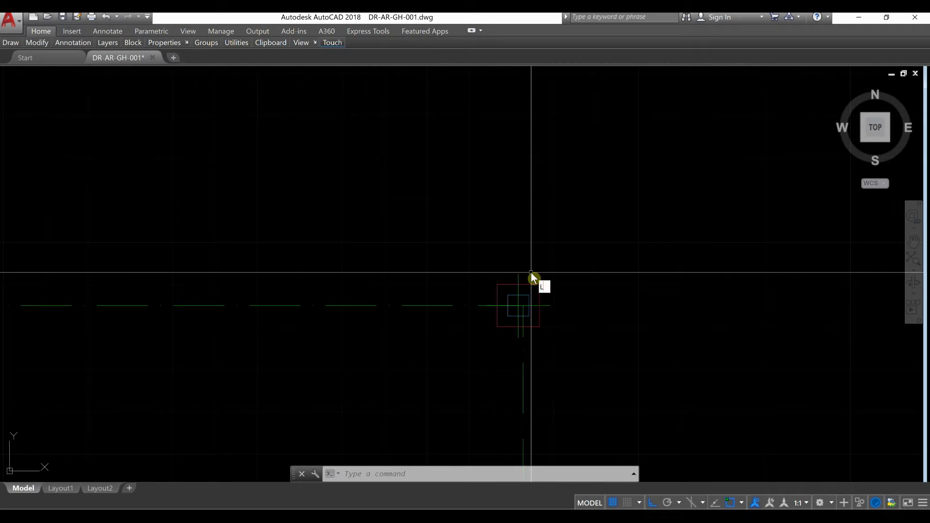
key(Return)
click(518, 274)
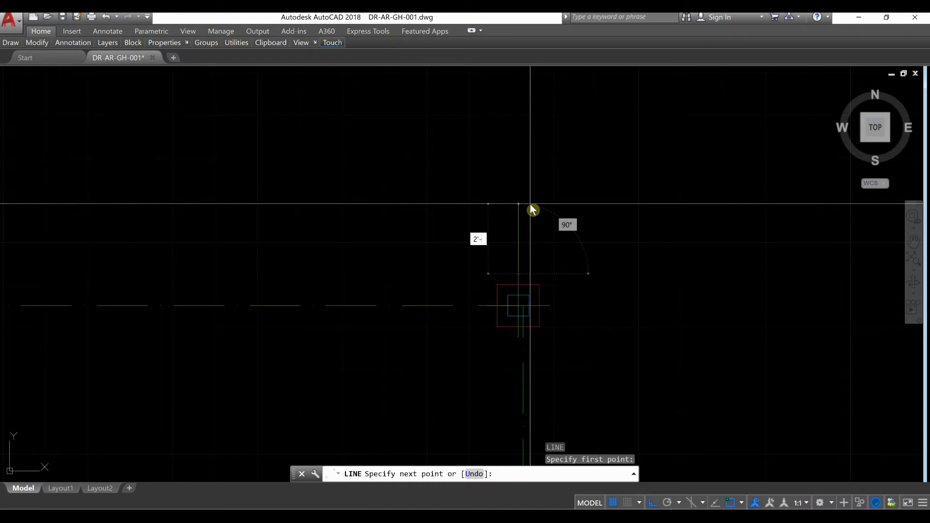
key(Return)
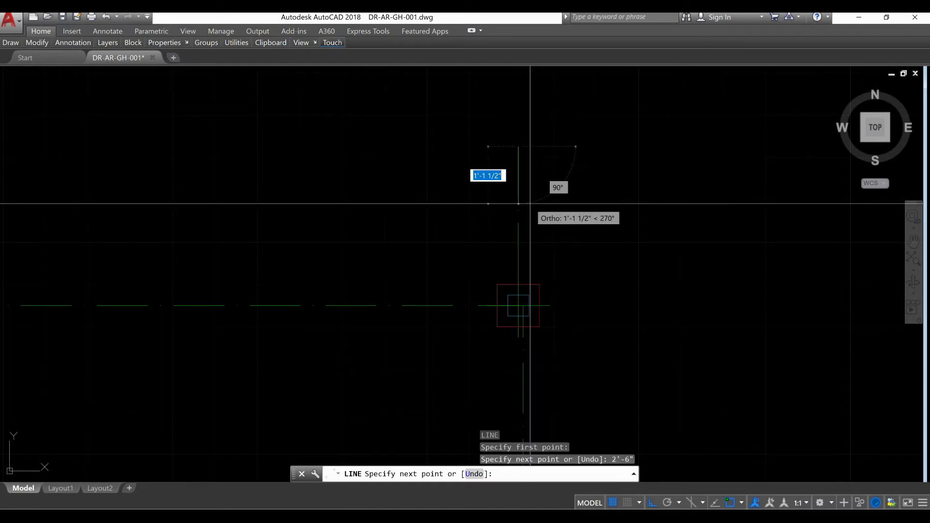
right_click(535, 197)
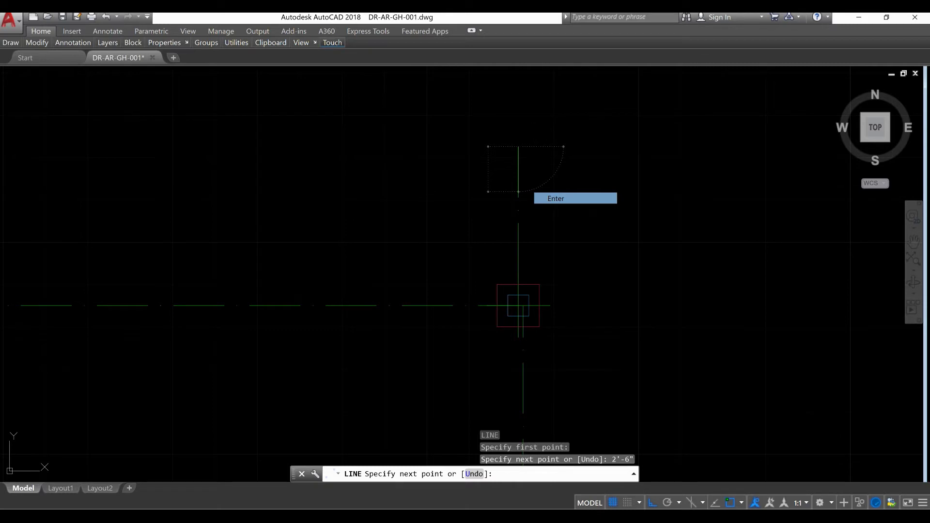
click(556, 198)
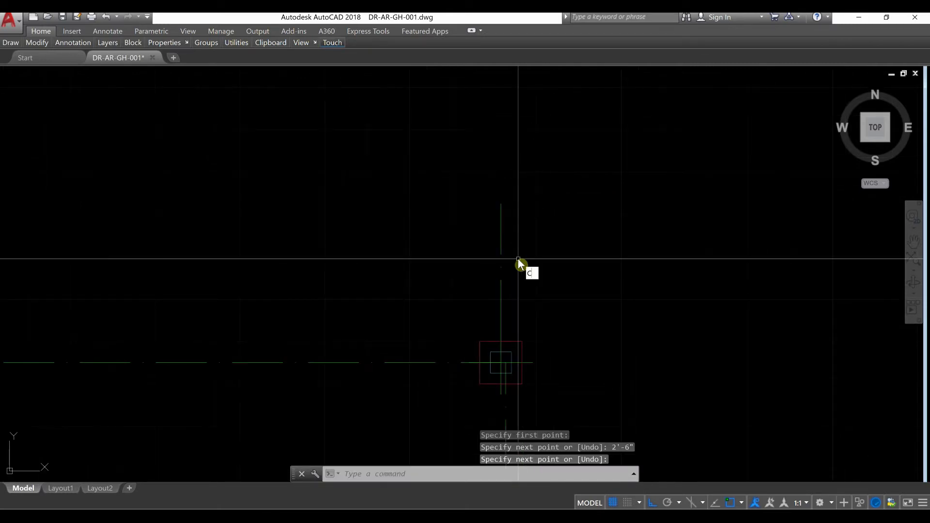
Draw a circle with a 1'-6" diameter centred on the top end of the new vertical line.
key(Return)
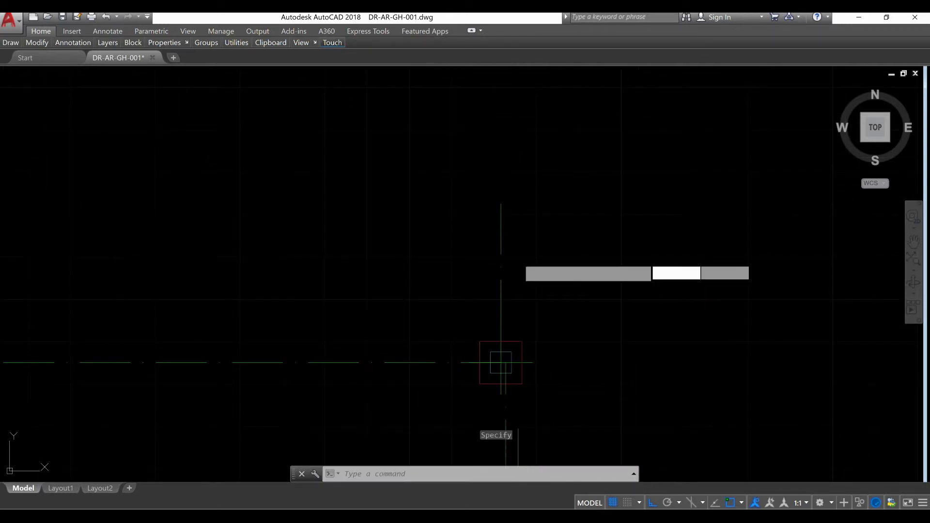
click(501, 204)
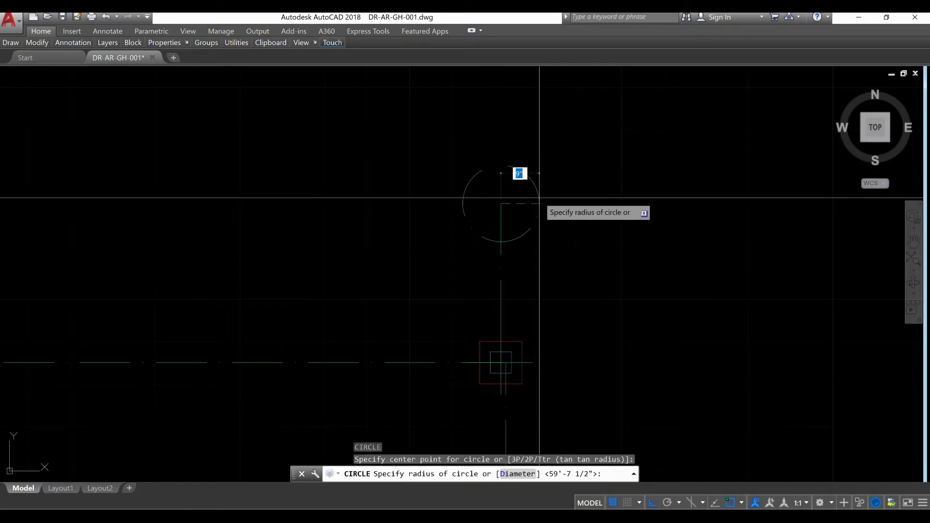
right_click(540, 198)
click(565, 240)
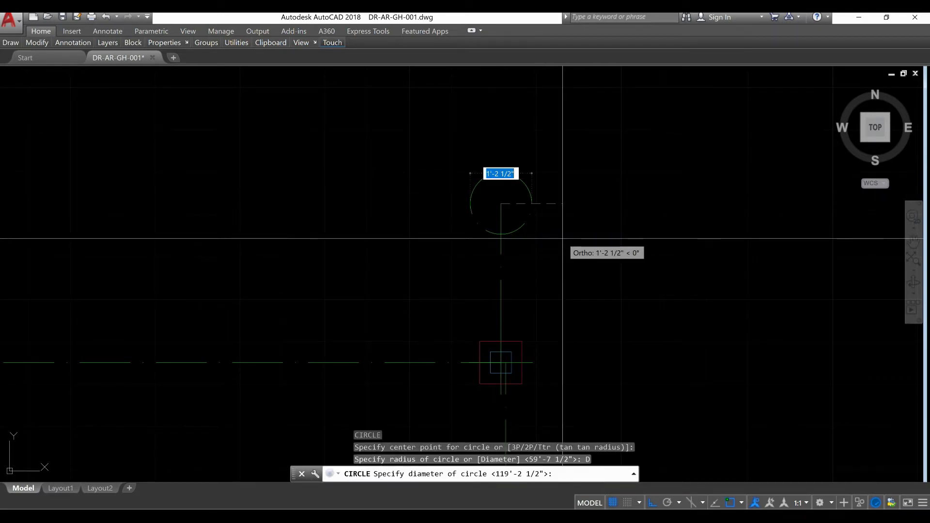
text(1'-)
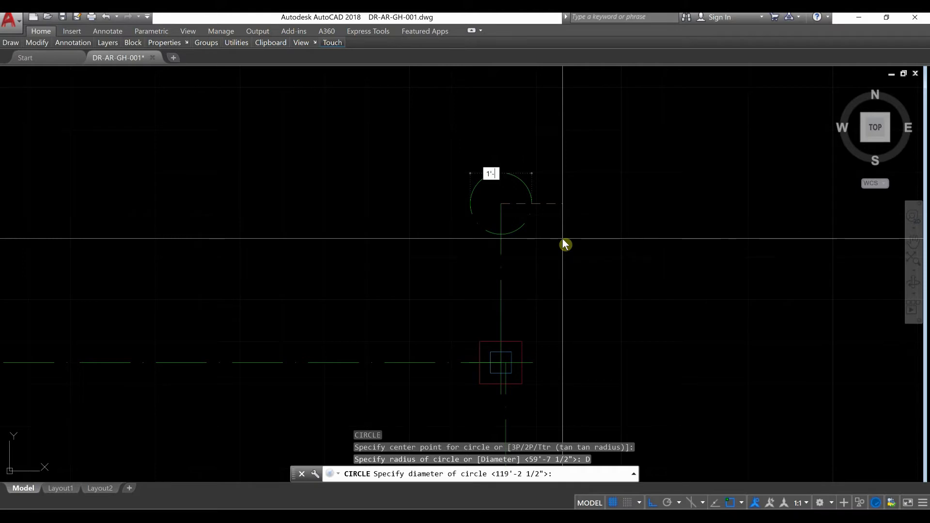
text(6")
key(Return)
Move the small circle up by its bottom quadrant so it rests on the vertical line's top end.
click(562, 239)
click(529, 183)
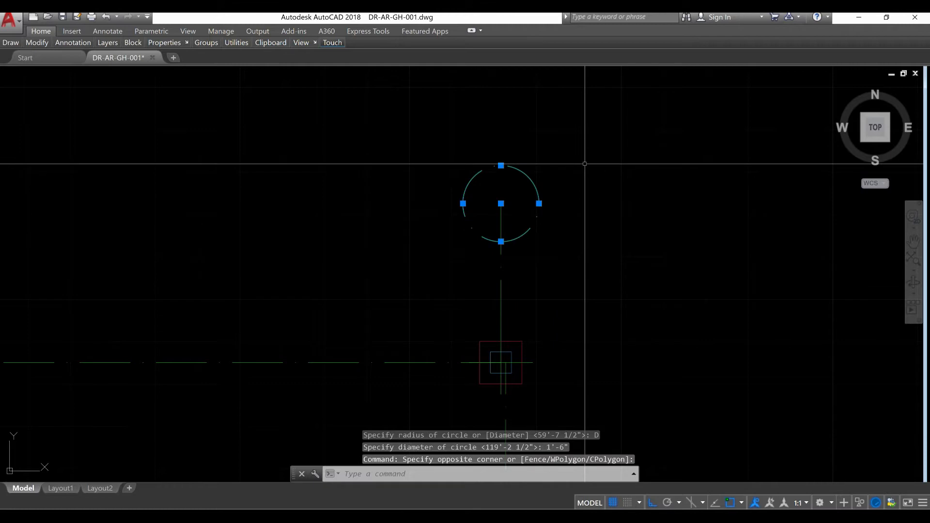
key(Return)
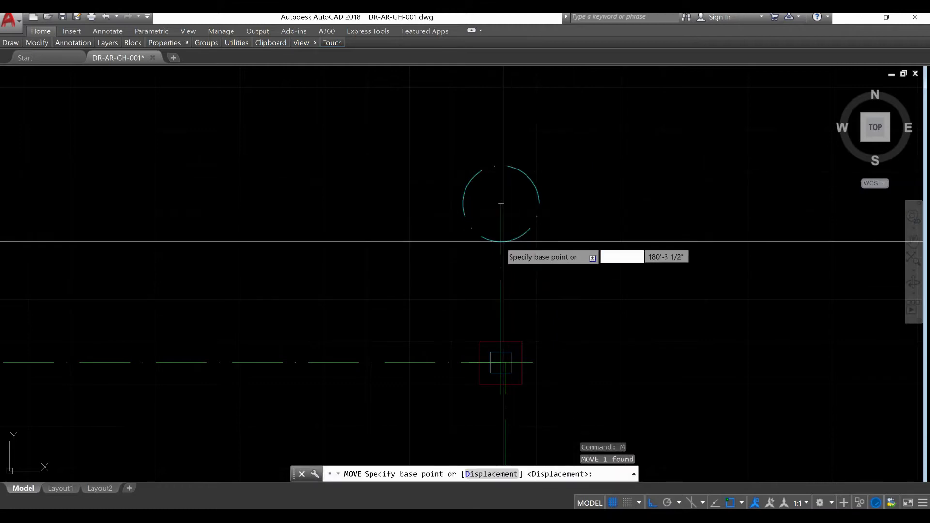
click(501, 241)
click(503, 209)
scroll(507, 209, down, 6)
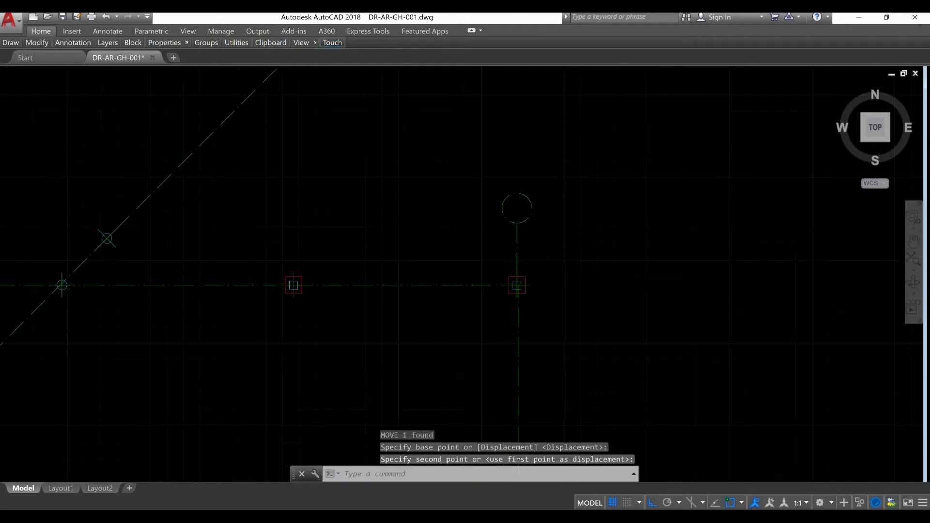
scroll(539, 248, up, 4)
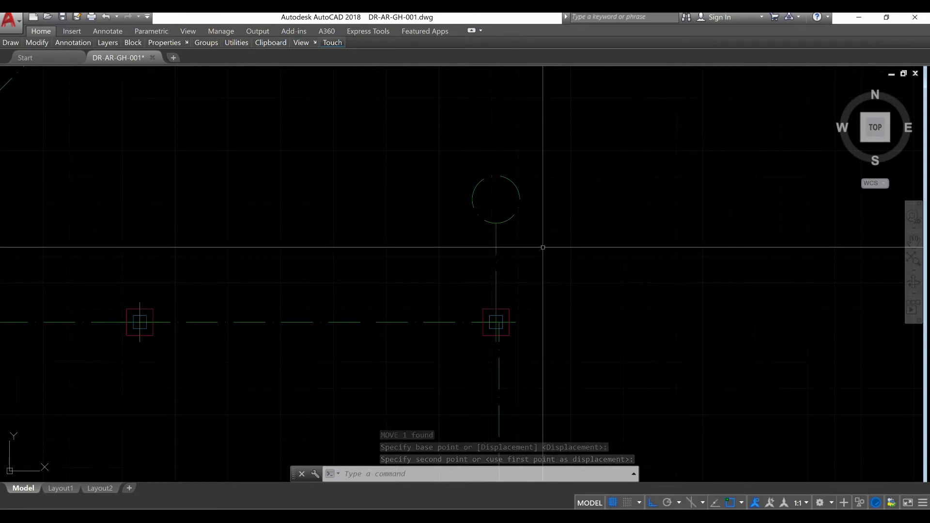
Make layer L-001 the current layer and change its colour to index 240.
text(LAYER)
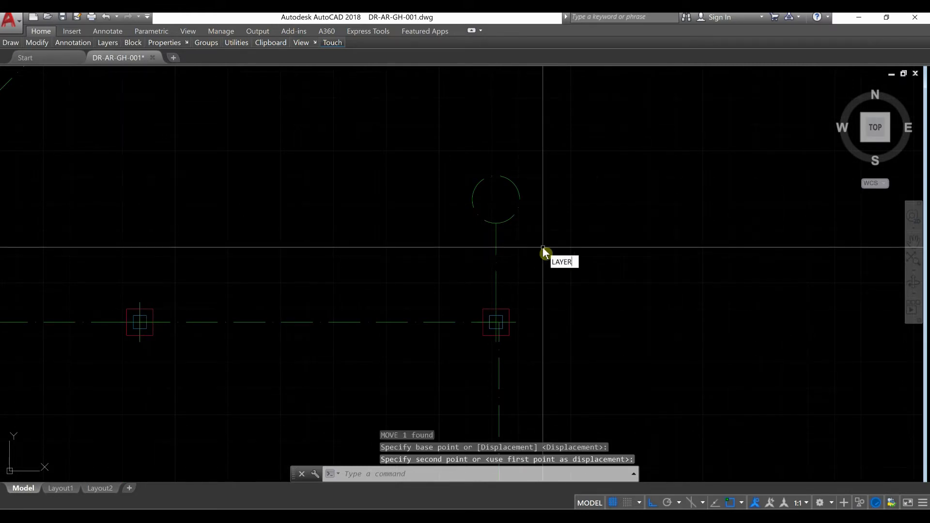
key(Return)
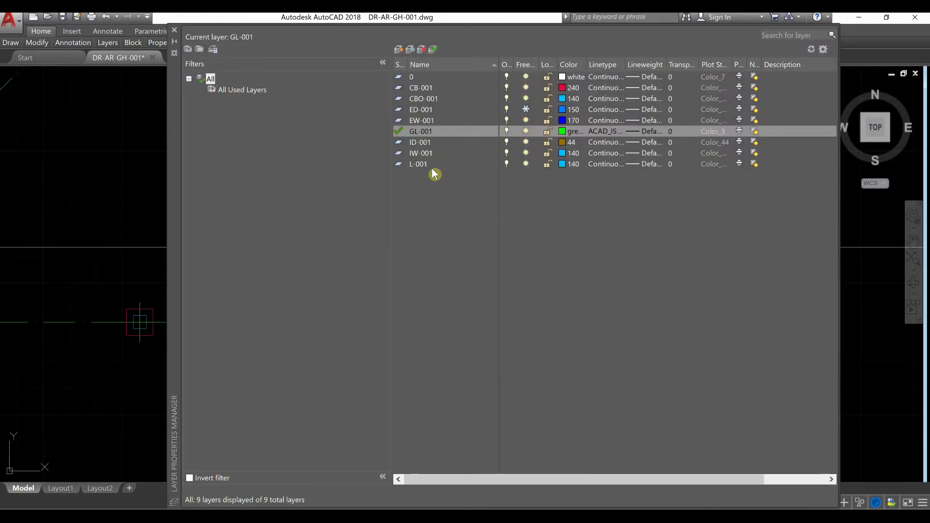
click(432, 164)
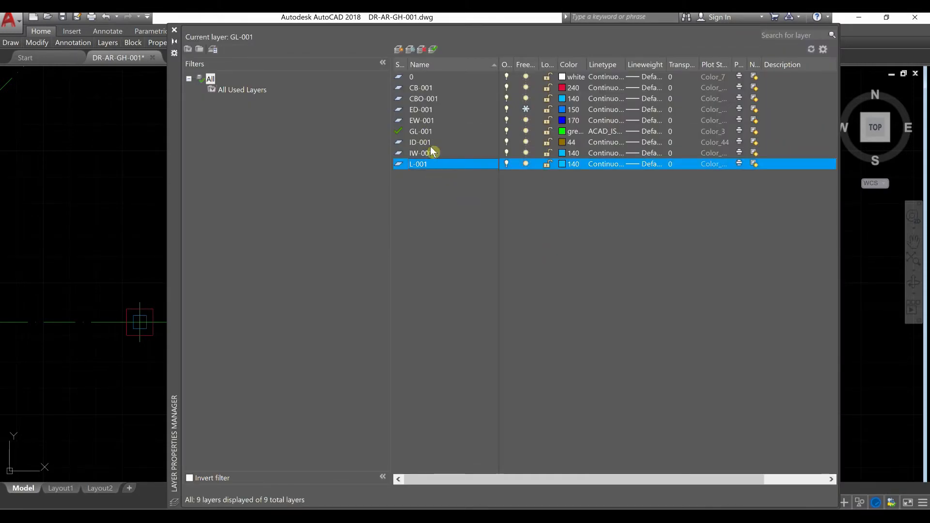
click(433, 49)
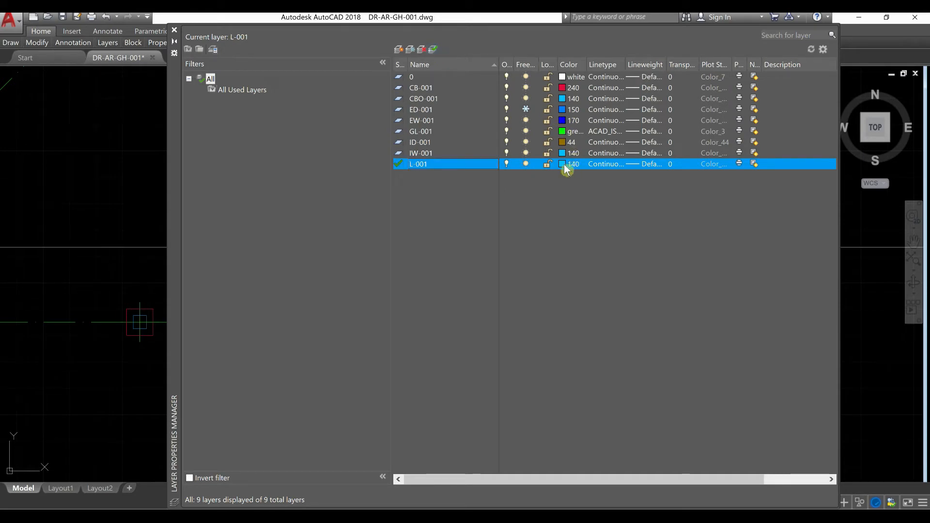
click(564, 164)
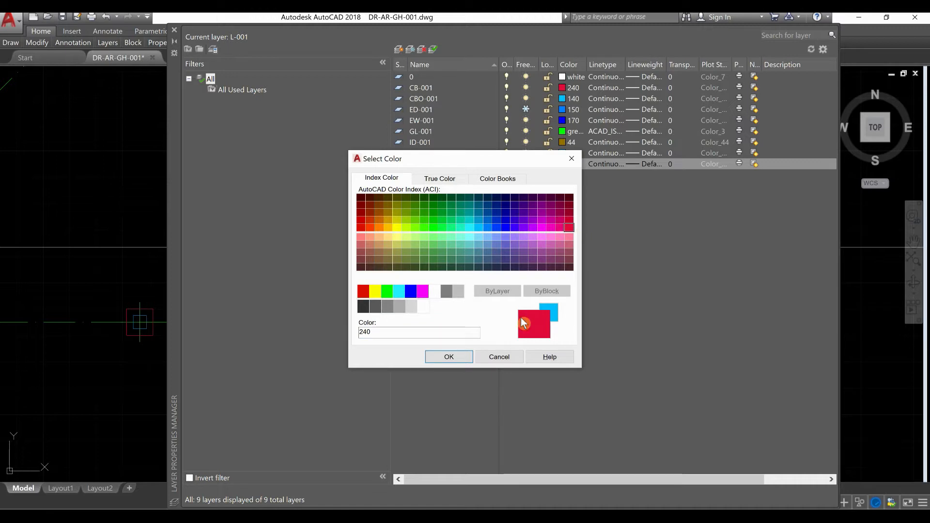
click(450, 358)
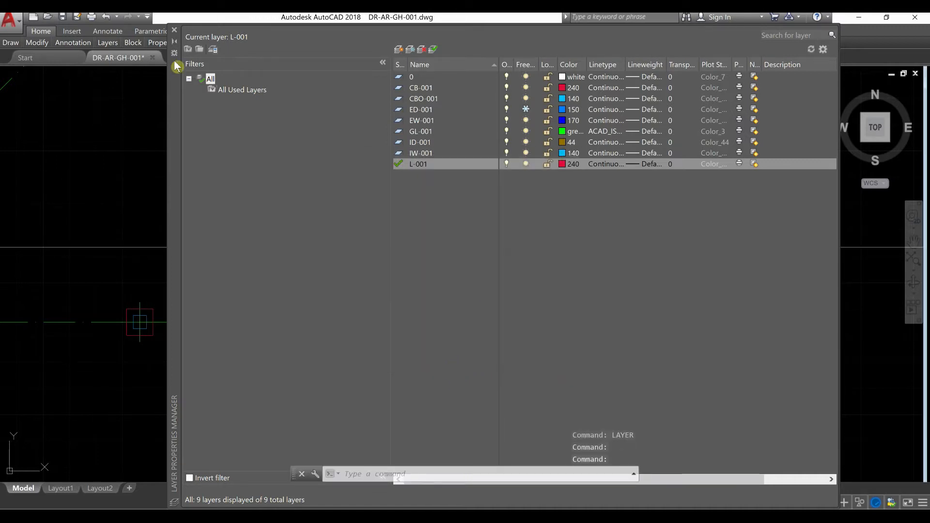
click(175, 32)
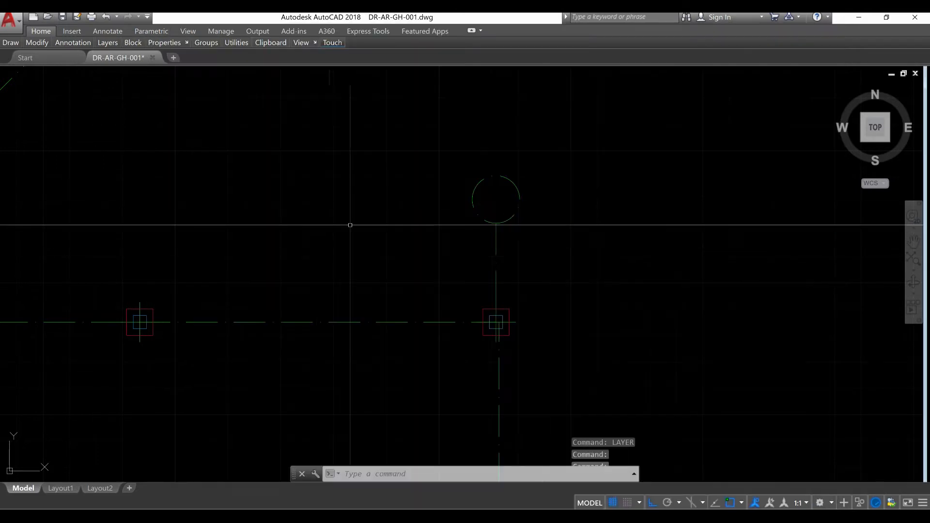
Place the single-line text "A" inside the grid bubble circle, with a height of about 9 1/2" and no rotation.
scroll(513, 219, up, 3)
scroll(513, 233, down, 2)
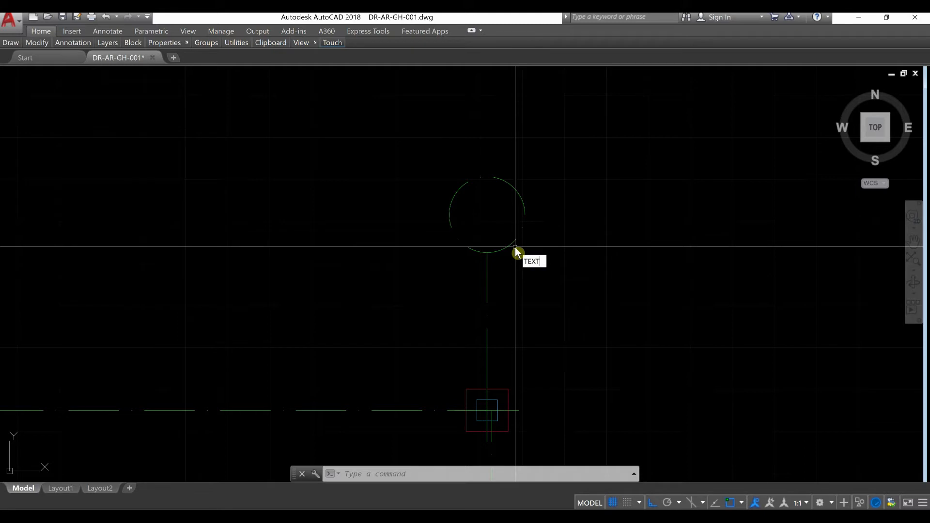
key(Return)
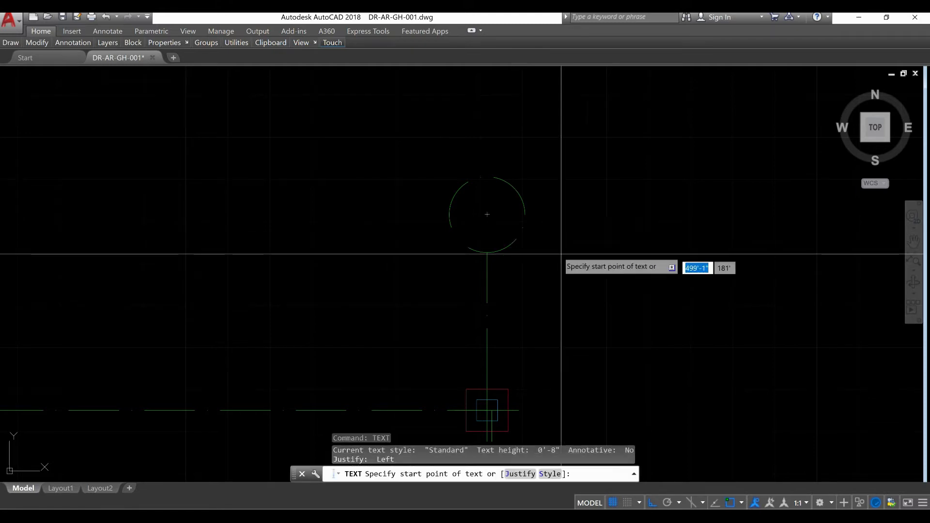
scroll(465, 235, up, 4)
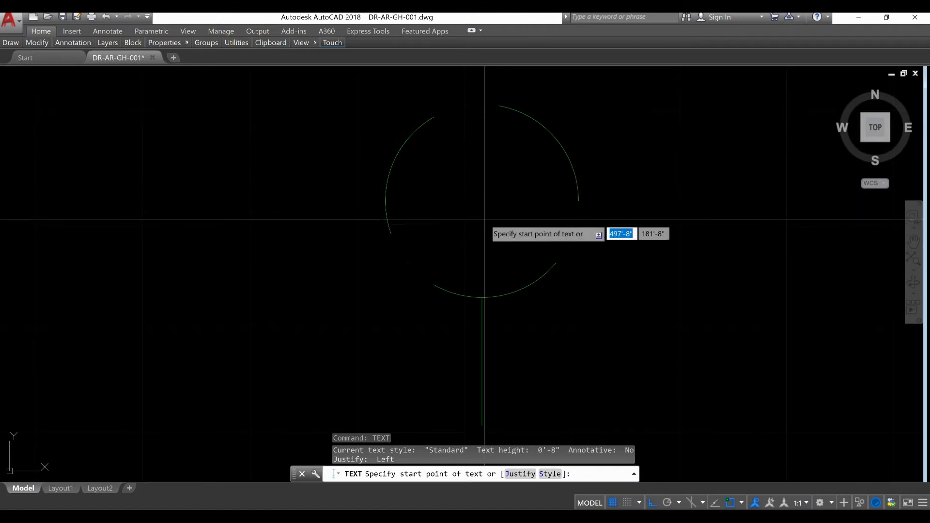
click(431, 247)
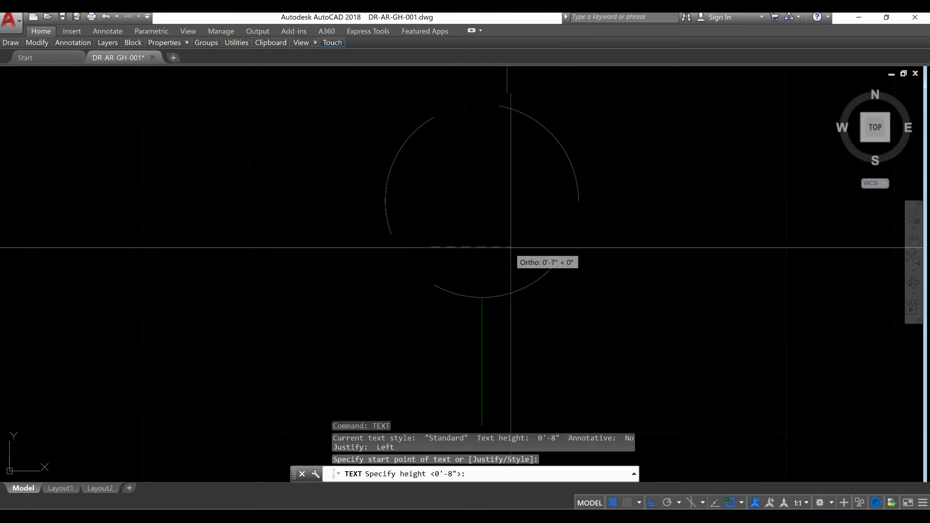
click(535, 248)
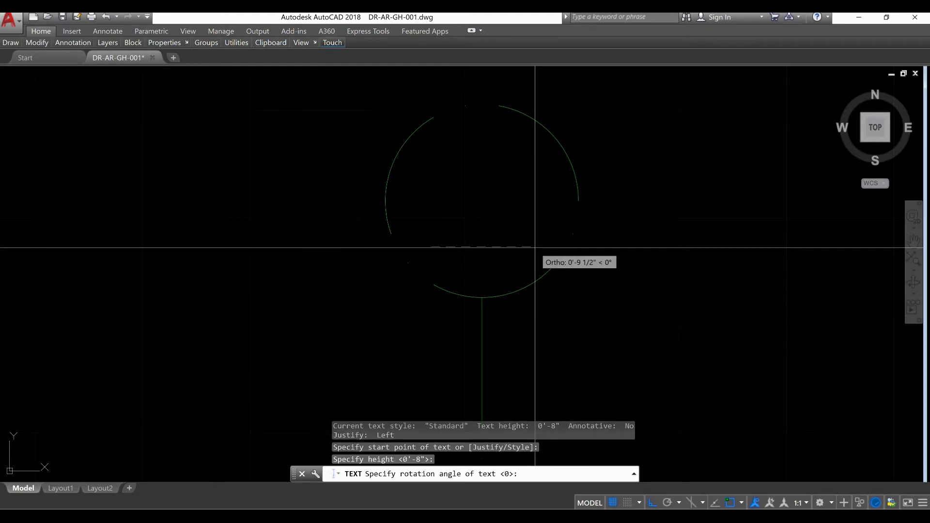
click(535, 248)
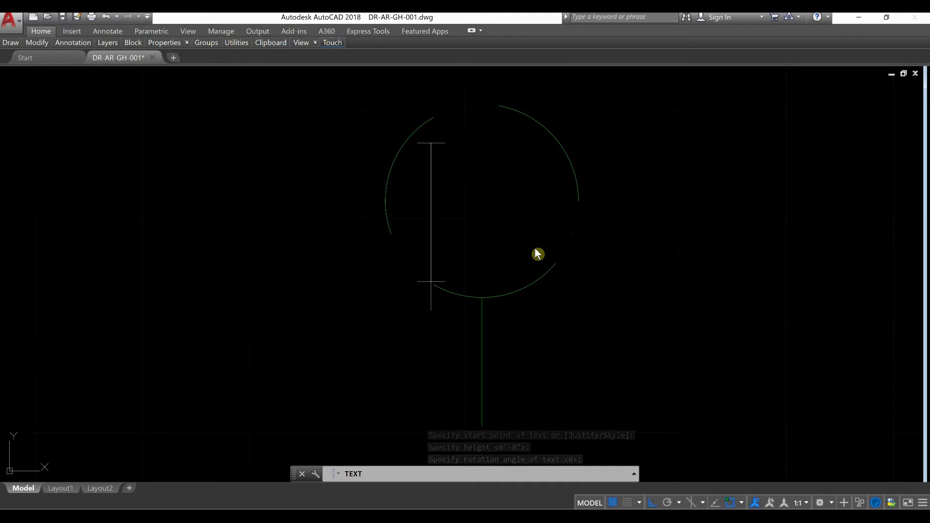
text(A)
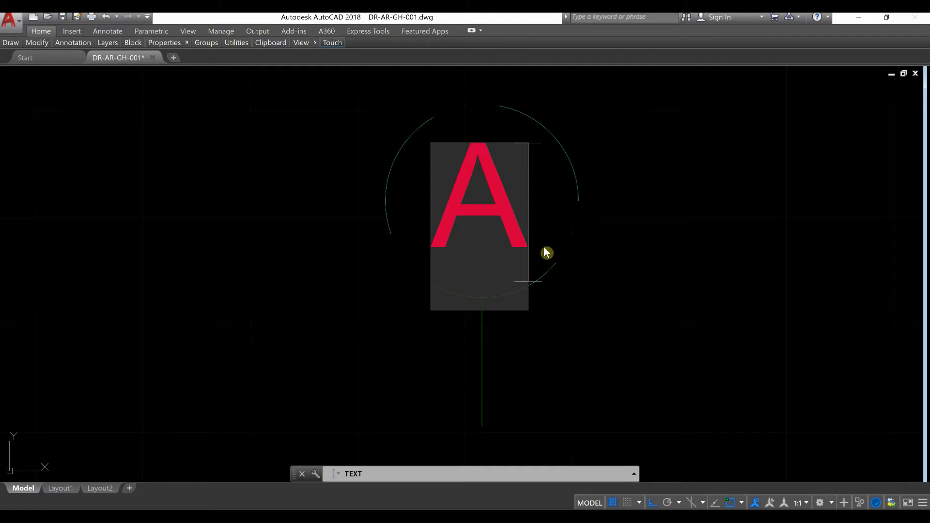
key(Return)
key(Return)
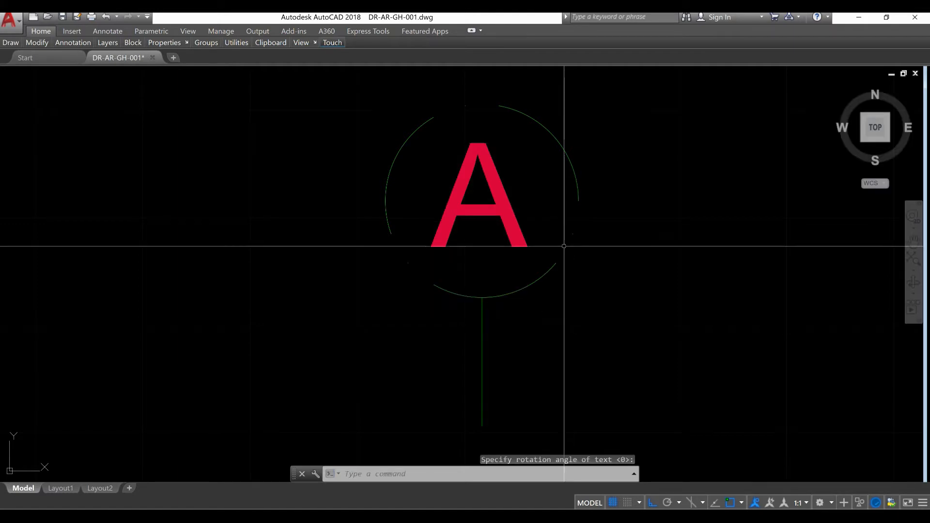
Copy the A bubble and its line from the line's lower end to the next column on the upper horizontal grid line.
scroll(562, 245, down, 4)
scroll(561, 245, down, 5)
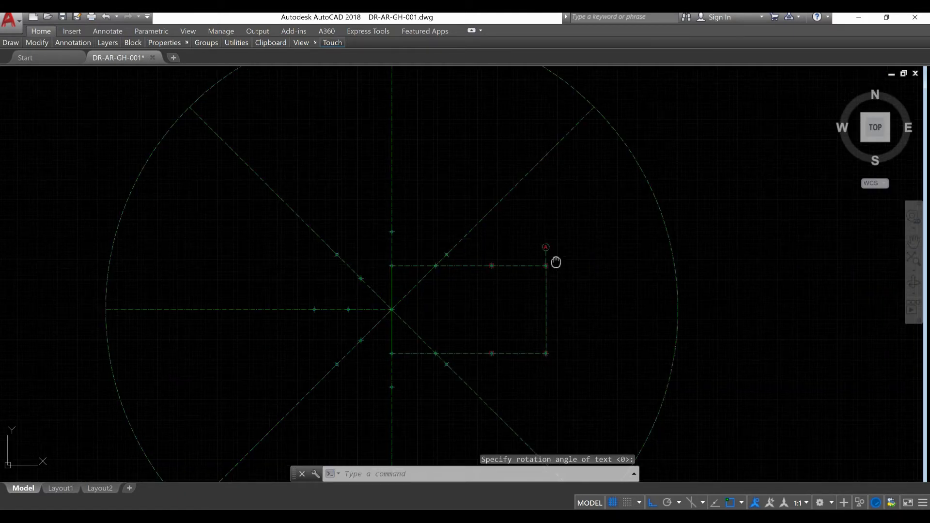
scroll(538, 218, up, 2)
scroll(544, 213, up, 2)
scroll(544, 214, down, 2)
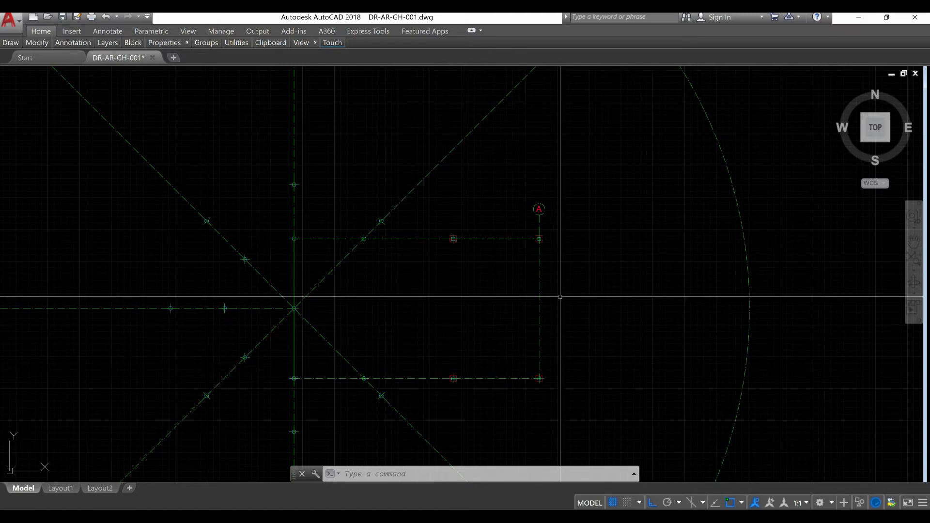
scroll(537, 240, up, 4)
middle_drag(581, 221, 583, 257)
scroll(551, 215, up, 4)
click(592, 257)
click(467, 125)
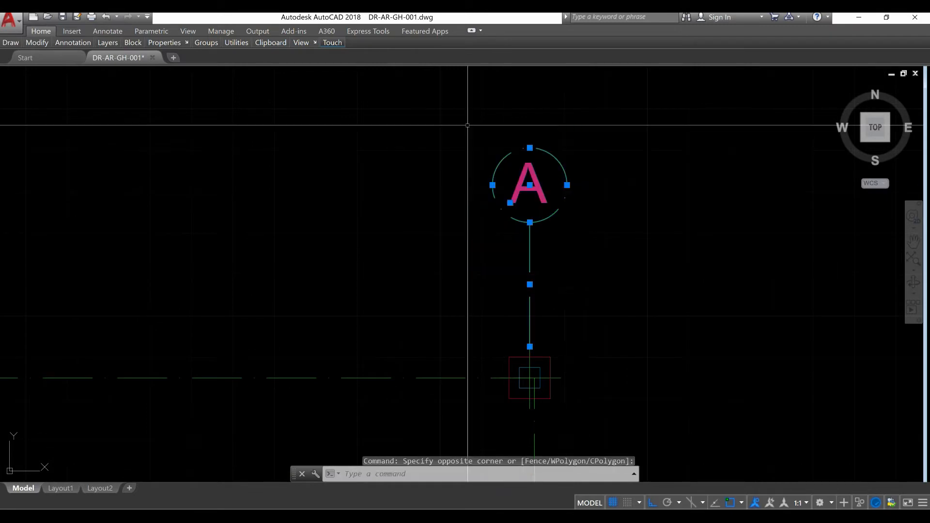
text(co)
key(Return)
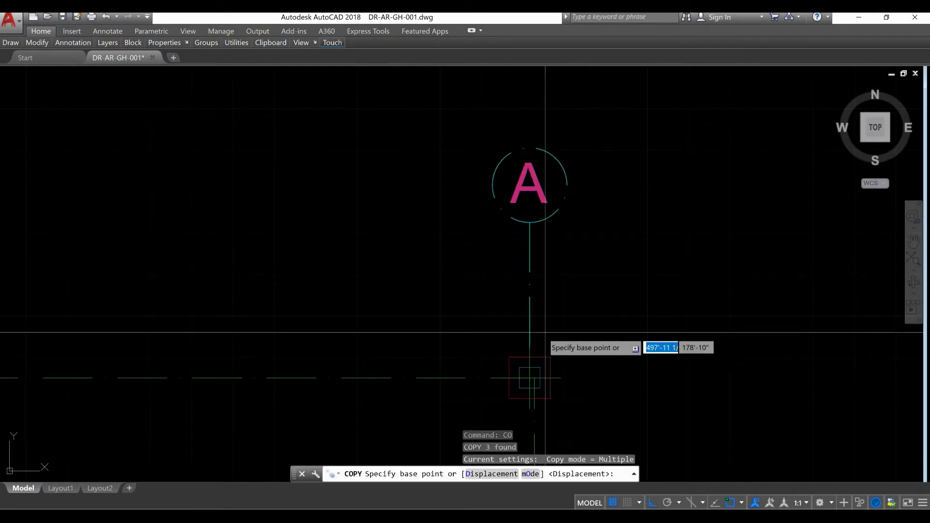
click(530, 347)
scroll(588, 342, down, 4)
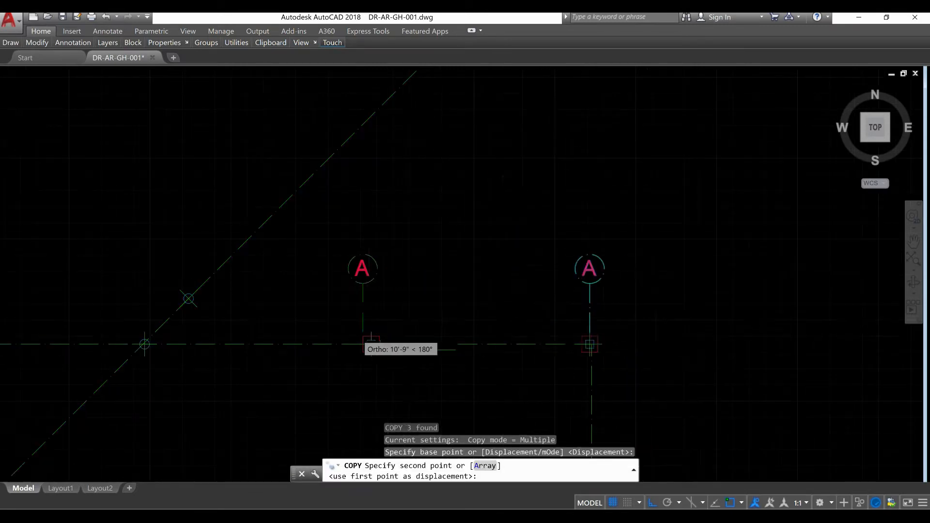
scroll(390, 327, up, 4)
click(400, 322)
Place further bubble copies at the outer column of the upper-right diagonal axis and the top column of the vertical axis.
scroll(398, 319, down, 3)
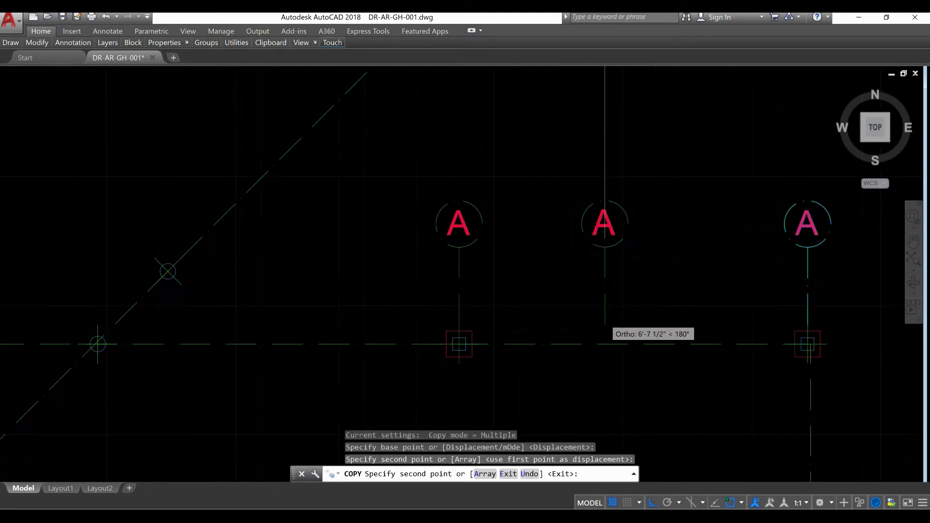
scroll(359, 274, up, 2)
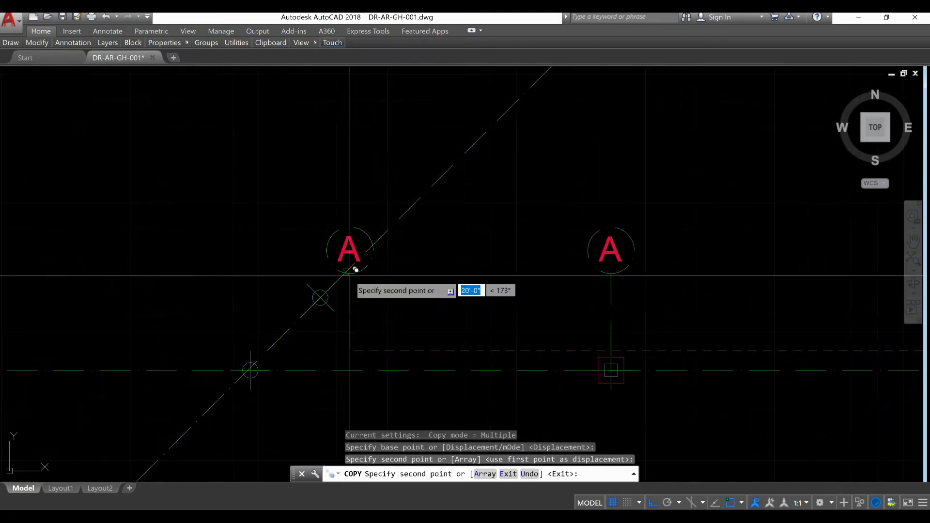
scroll(329, 289, up, 2)
click(329, 289)
scroll(603, 286, down, 3)
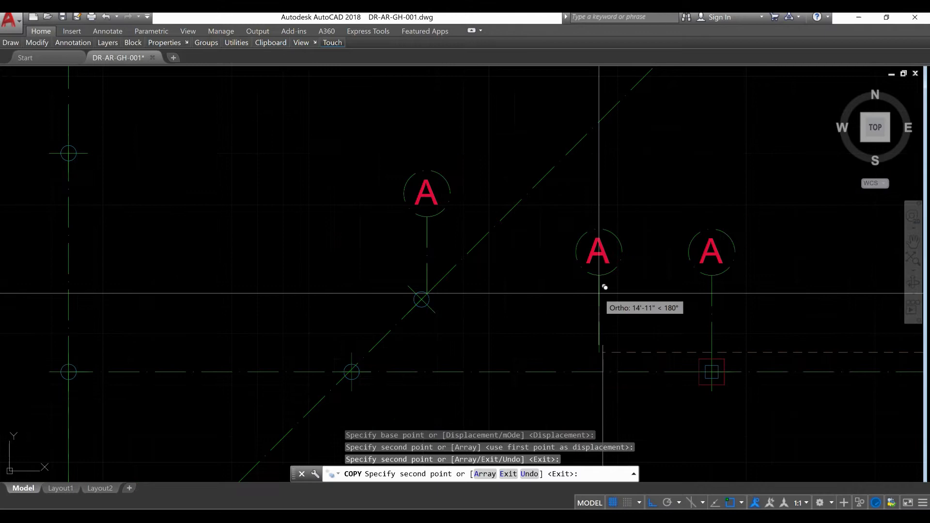
scroll(228, 189, up, 4)
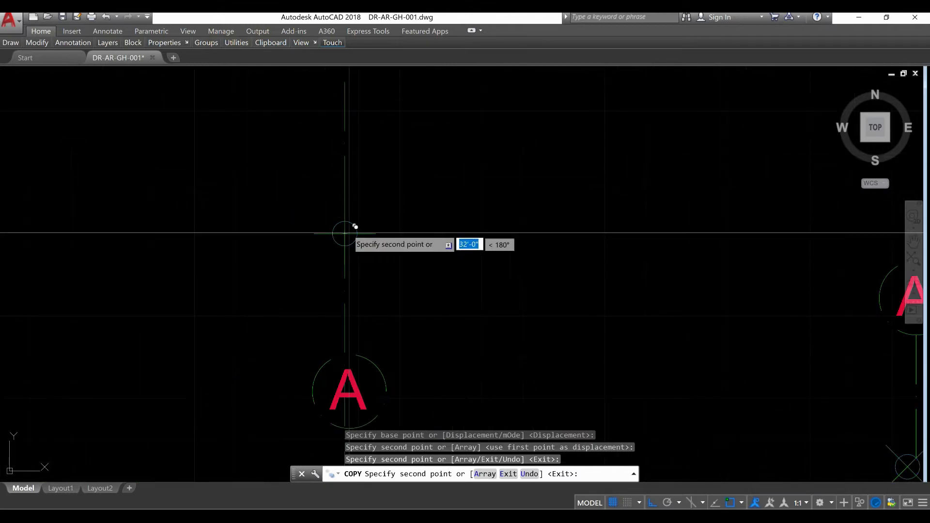
click(349, 218)
Place the last bubble copies at the outer columns of the upper-left diagonal axis and the left horizontal axis.
scroll(405, 214, down, 4)
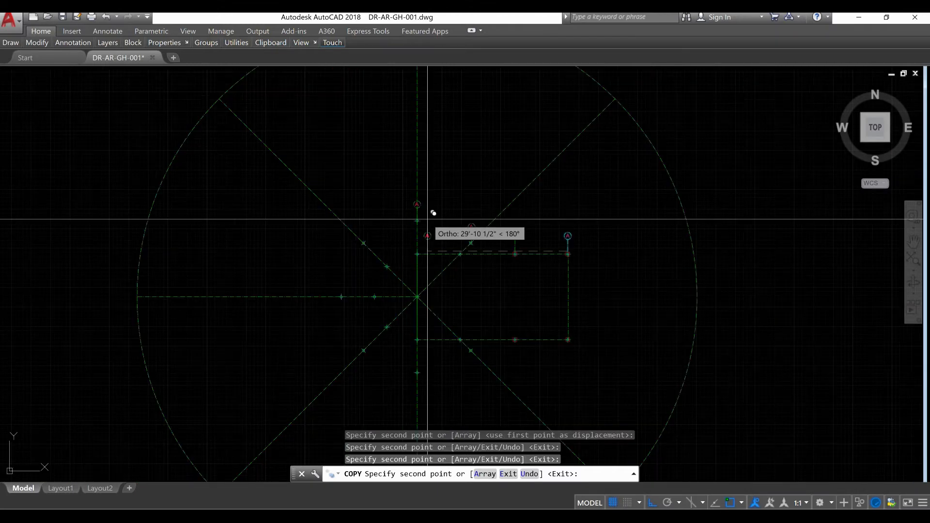
scroll(433, 212, up, 5)
click(433, 212)
scroll(465, 218, down, 2)
scroll(468, 199, down, 5)
scroll(472, 207, up, 6)
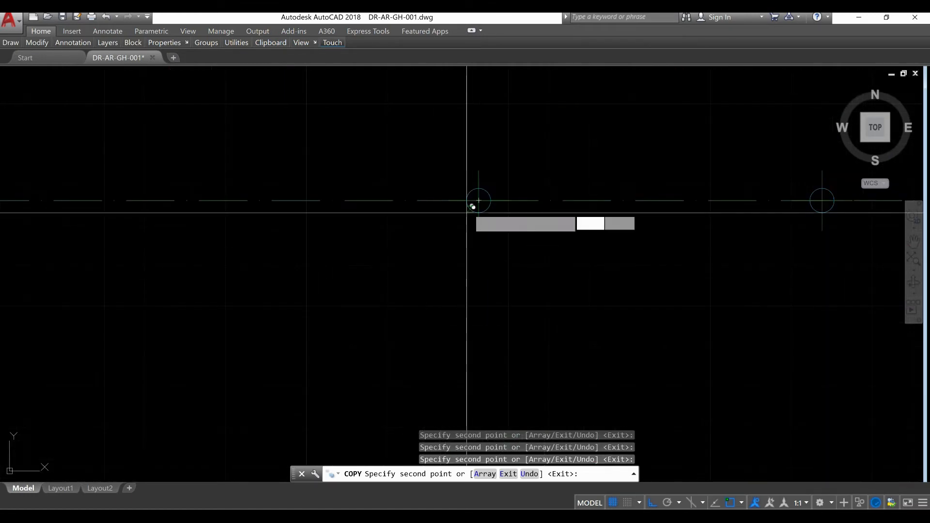
right_click(450, 159)
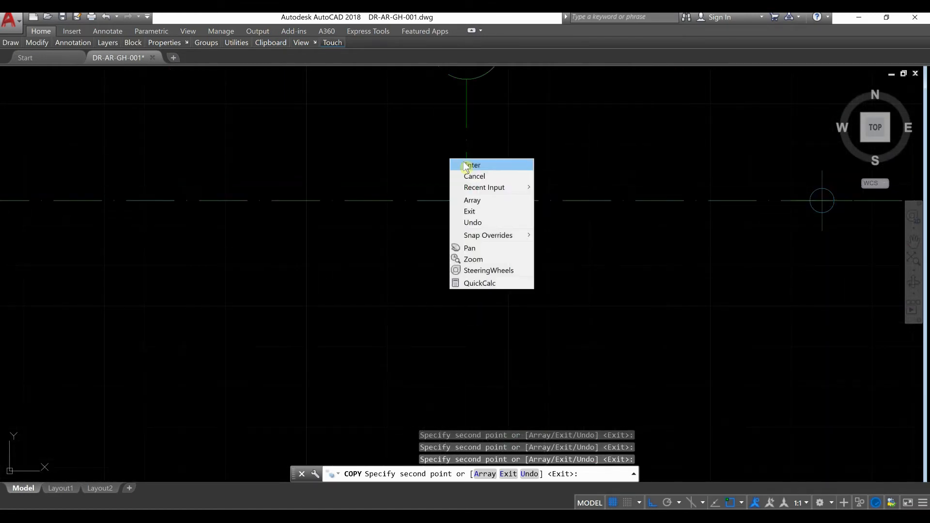
click(466, 166)
scroll(339, 245, down, 4)
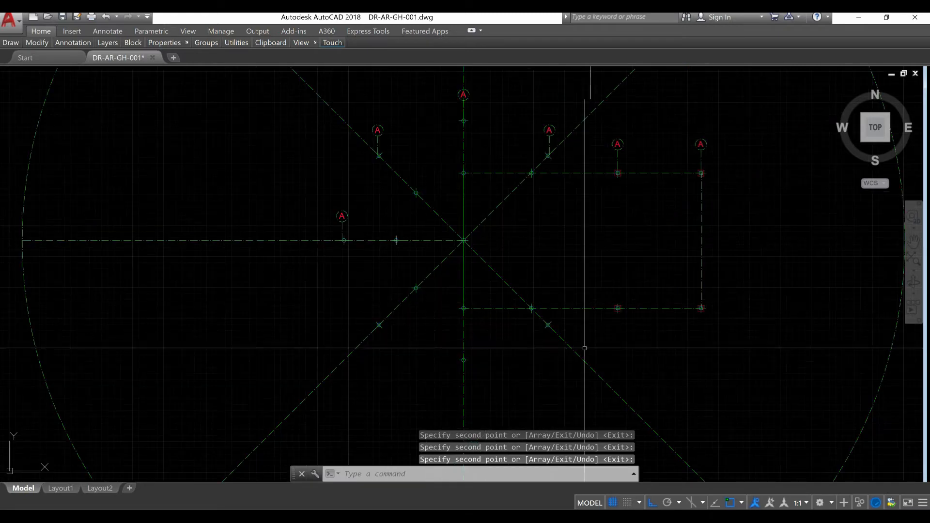
middle_drag(467, 353, 409, 404)
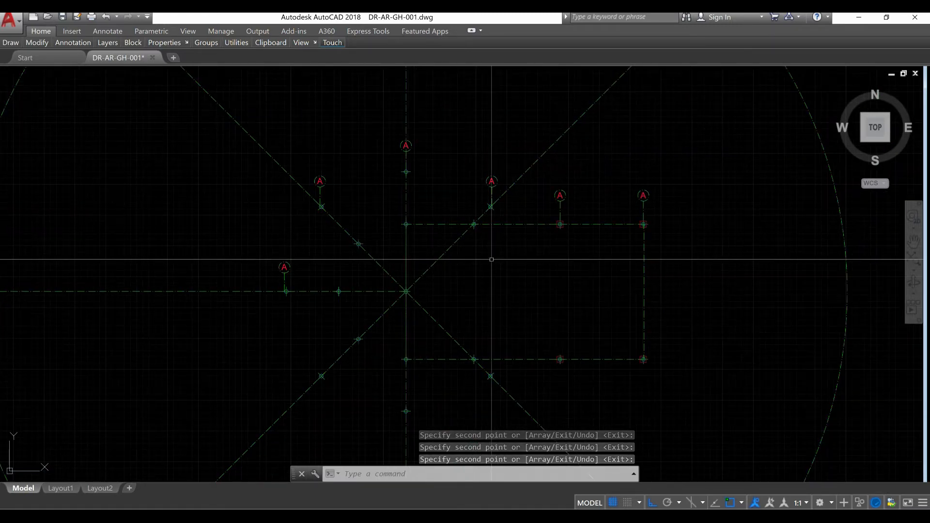
scroll(503, 155, up, 8)
click(488, 310)
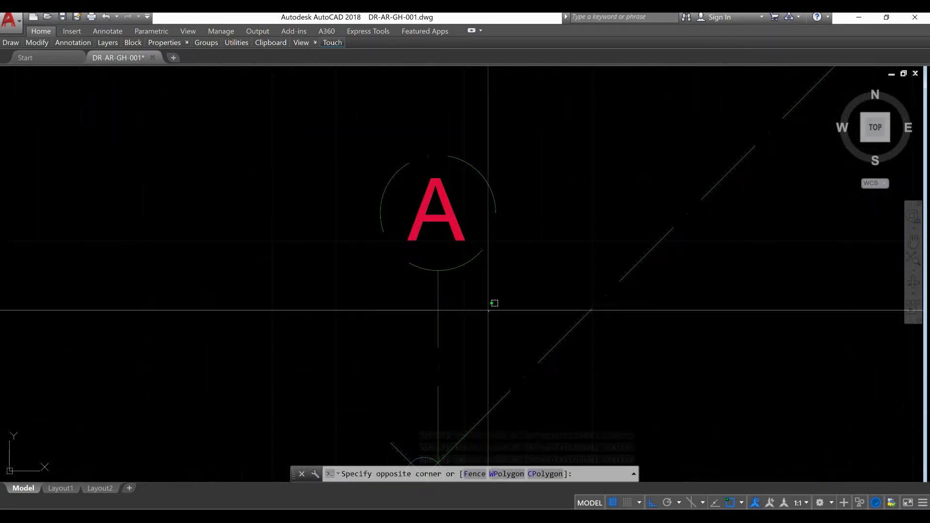
click(344, 154)
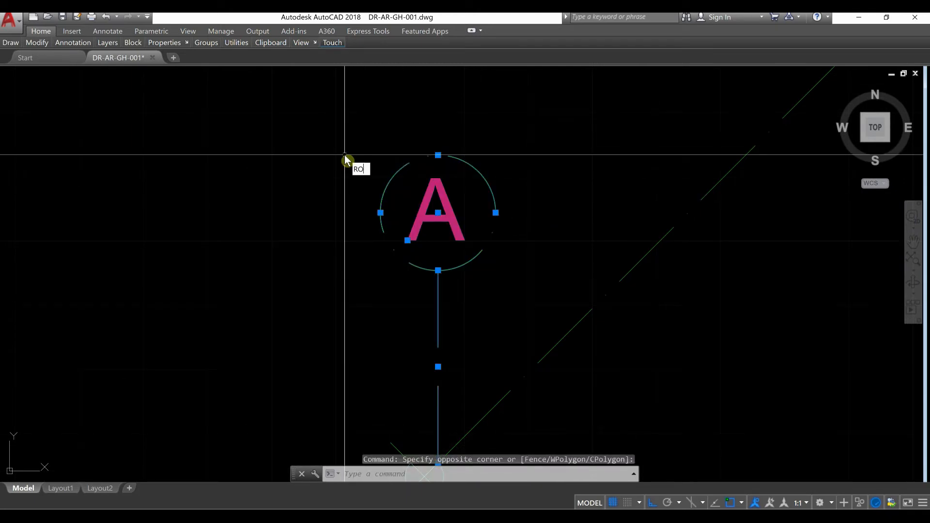
key(Return)
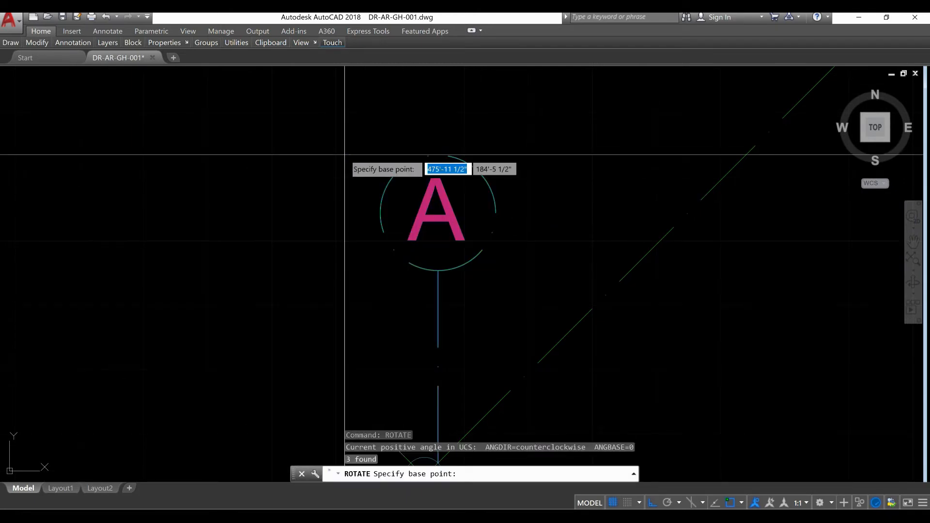
scroll(344, 155, down, 4)
scroll(369, 272, up, 4)
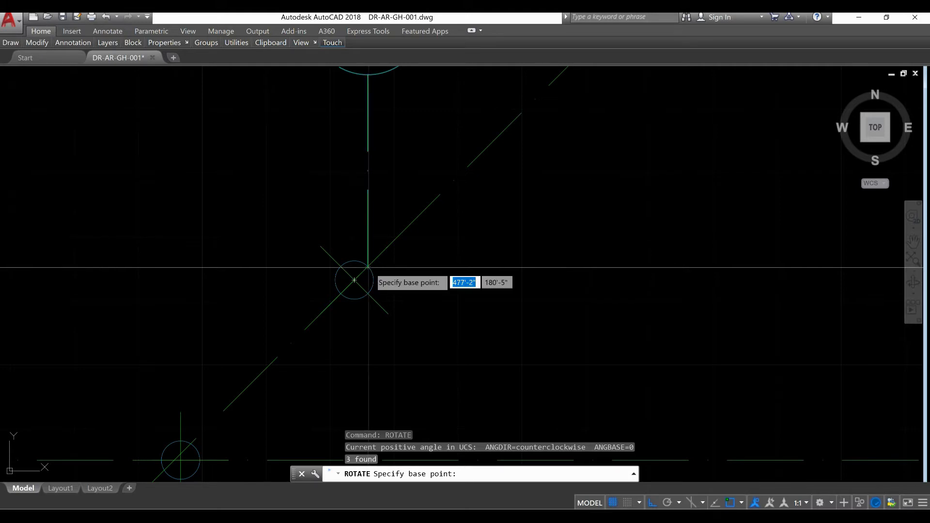
click(354, 280)
key(Escape)
key(ctrl+z)
Rotate the upper-right diagonal axis's A bubble and its line by -45 degrees about the line's lower end.
scroll(400, 279, up, 3)
scroll(426, 274, down, 3)
click(437, 255)
click(361, 165)
text(ROTAT)
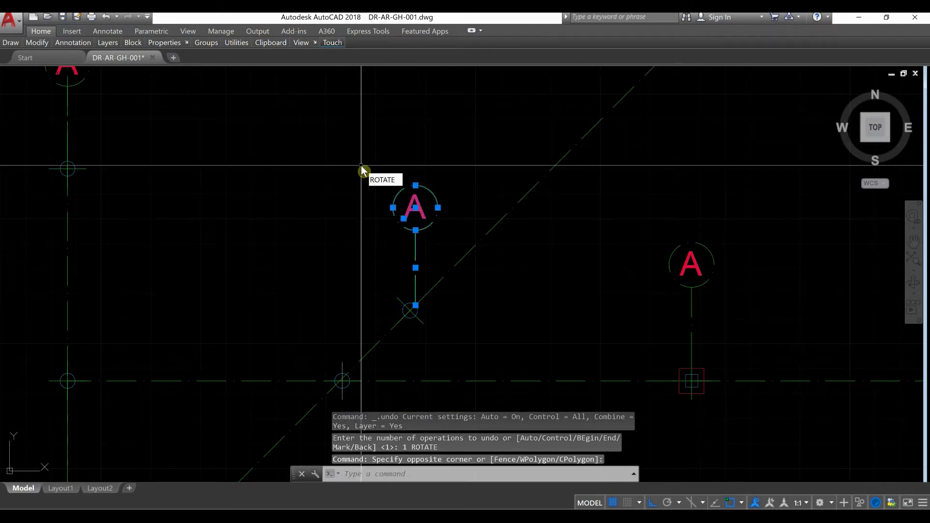
text(E)
key(Return)
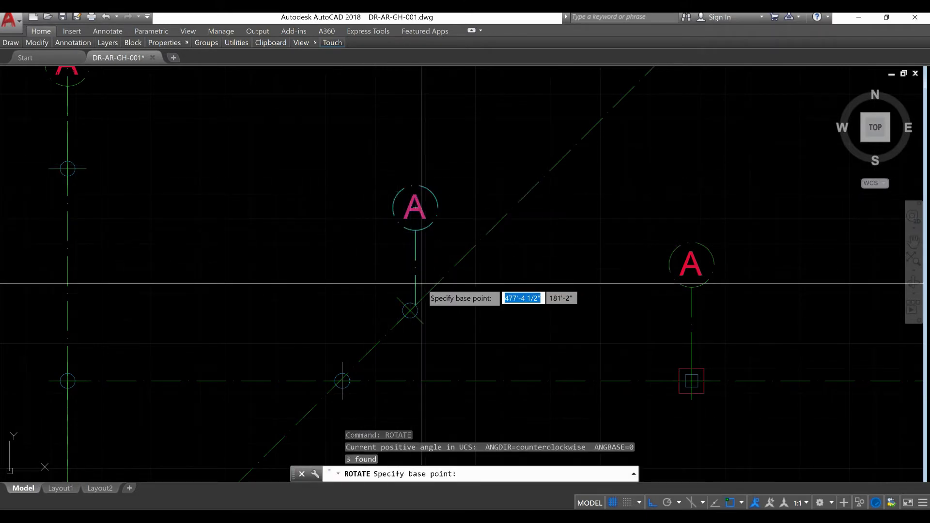
scroll(410, 310, up, 2)
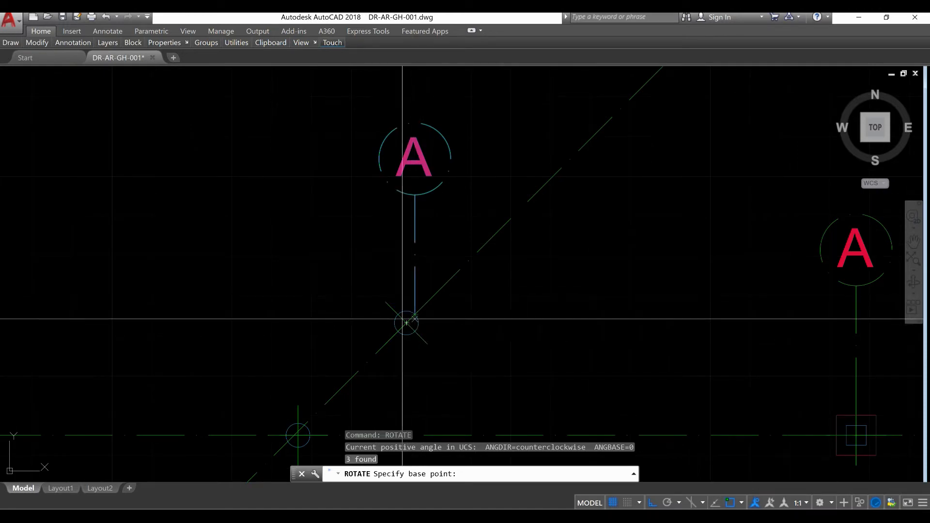
scroll(410, 315, up, 2)
click(419, 316)
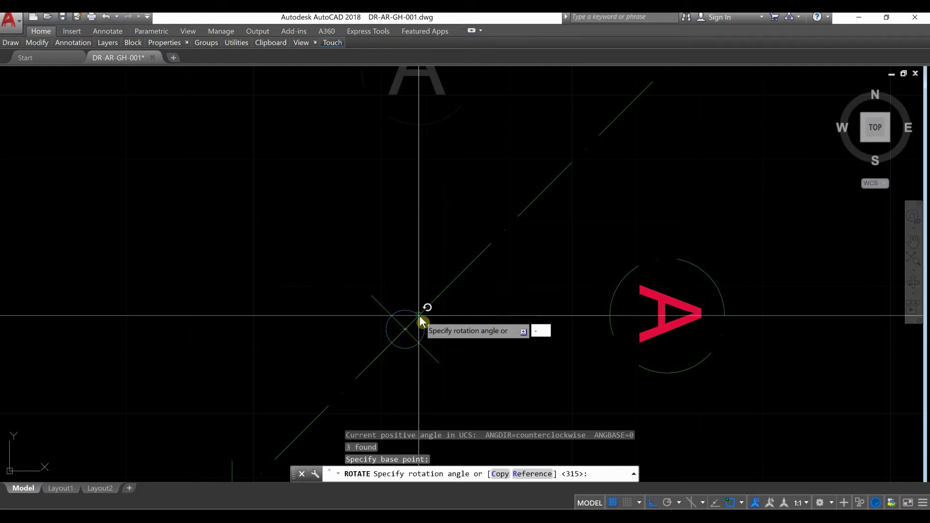
key(Return)
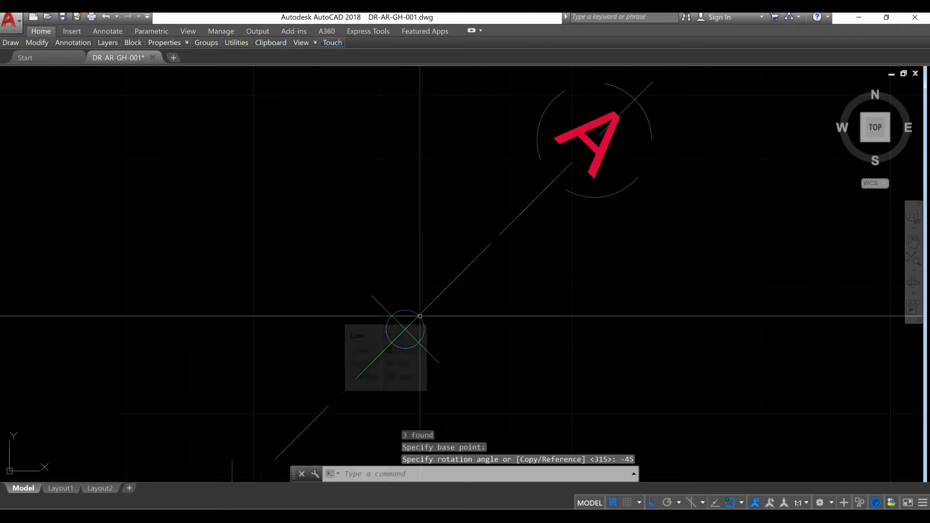
Change the letter in the second bubble on the upper horizontal grid line to B.
scroll(446, 308, down, 3)
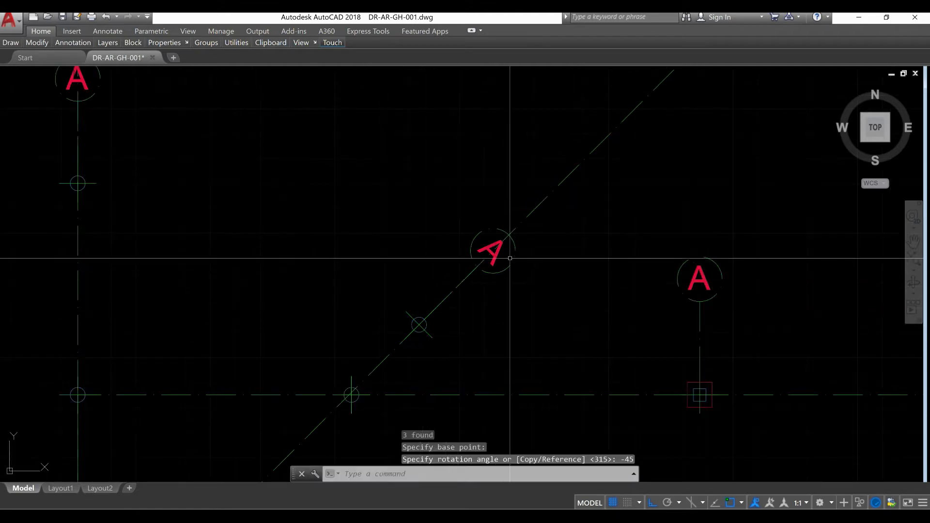
scroll(504, 266, up, 2)
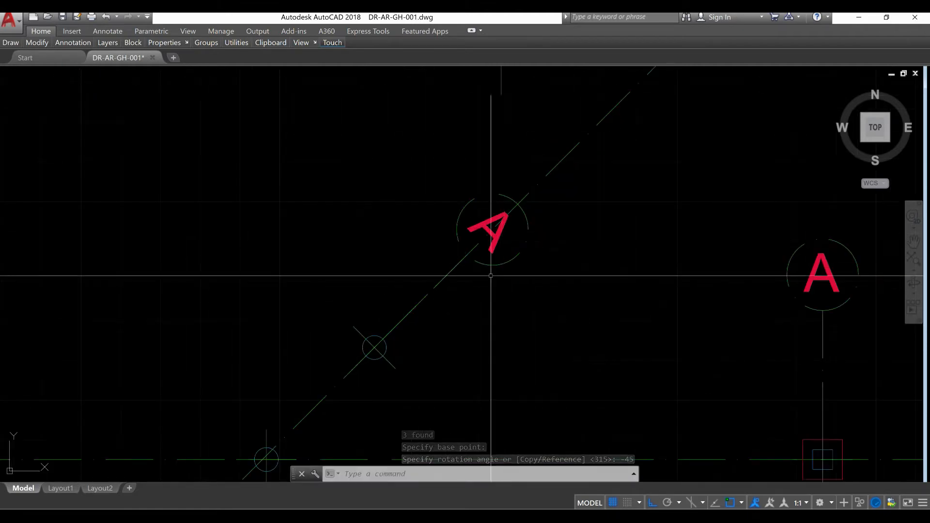
scroll(405, 354, down, 2)
scroll(442, 330, down, 3)
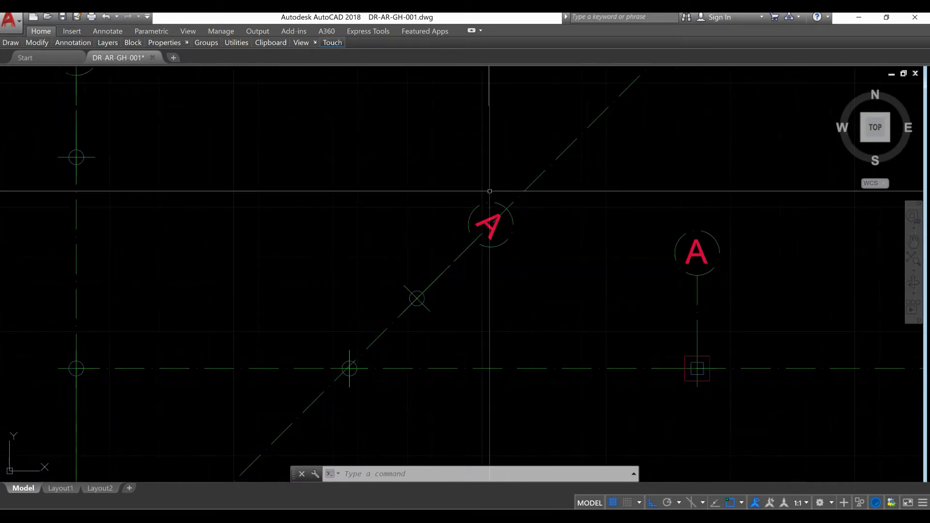
scroll(464, 305, down, 2)
scroll(464, 306, up, 4)
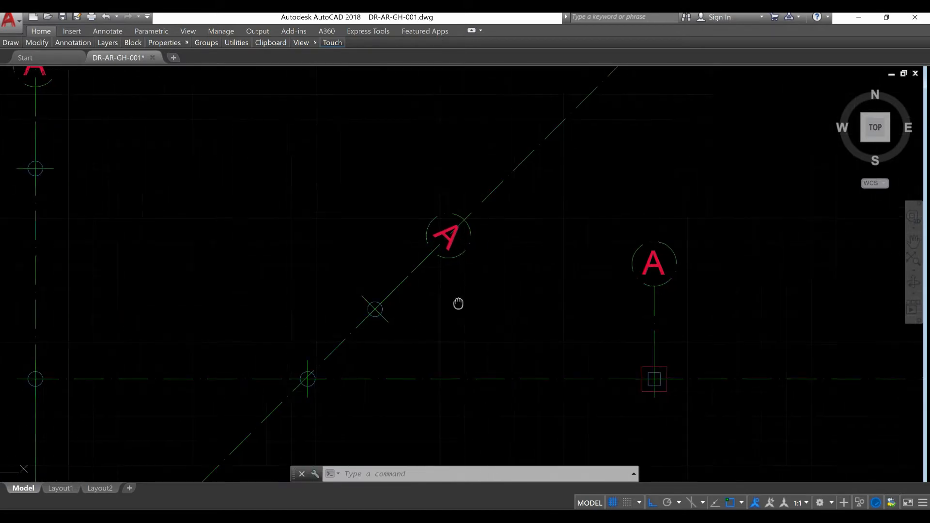
click(438, 266)
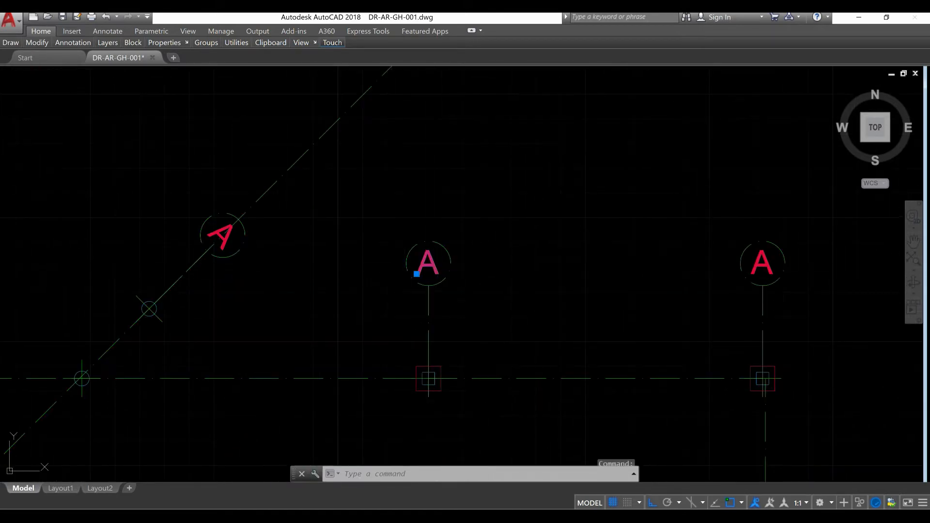
double_click(435, 268)
text(B)
key(Return)
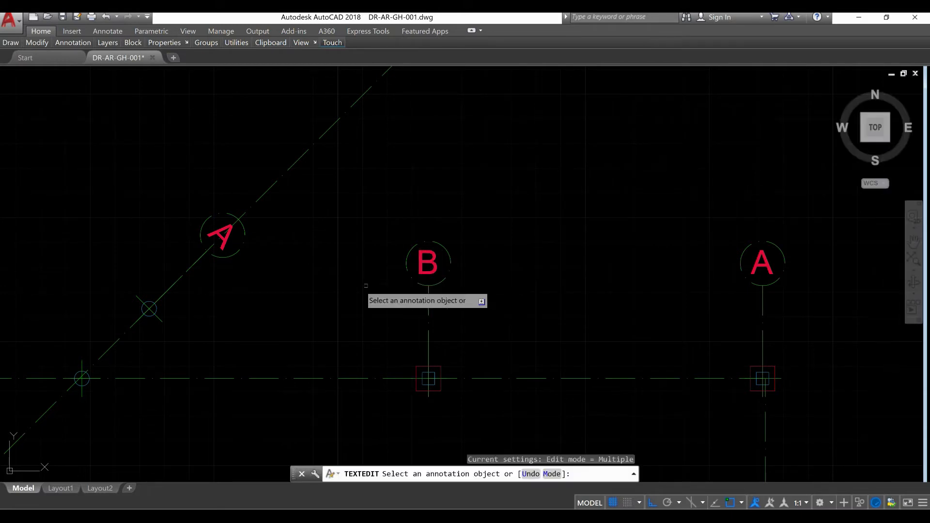
key(Return)
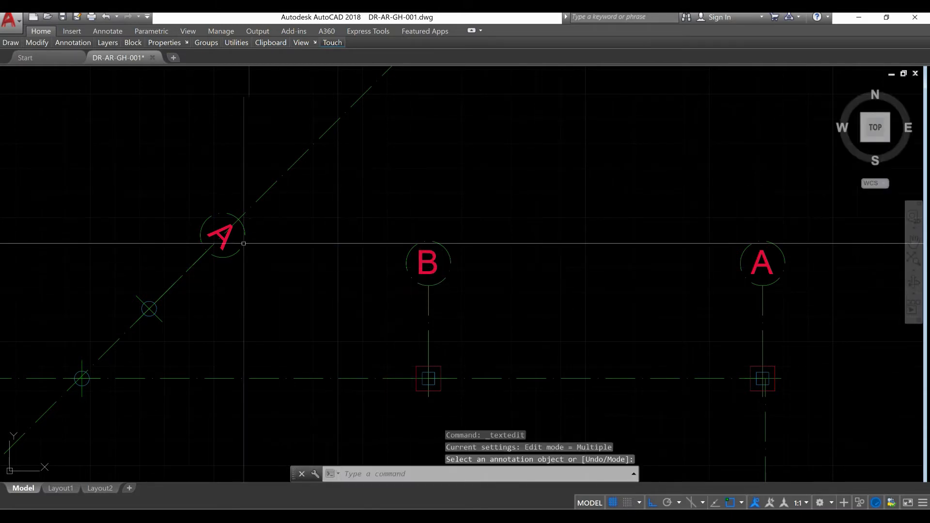
Change the letter in the rotated bubble on the upper-right diagonal axis to C.
click(222, 236)
double_click(226, 235)
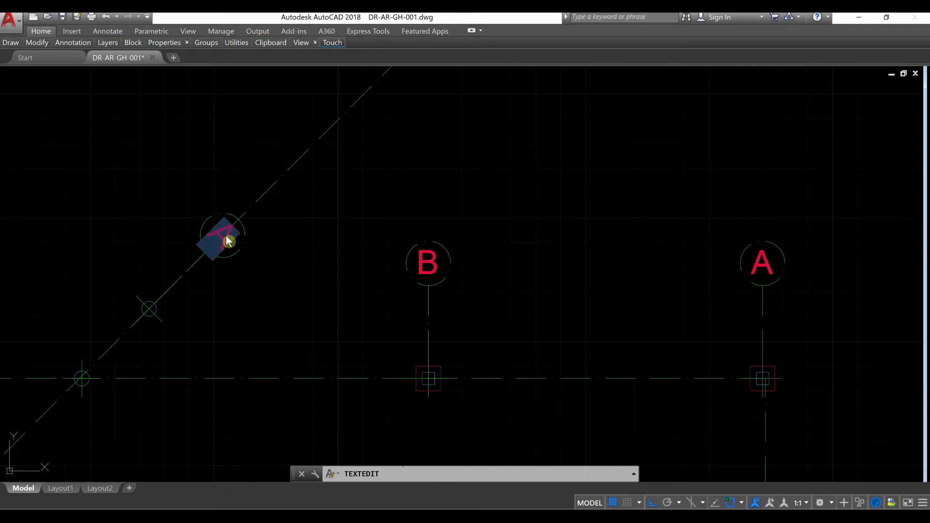
text(C)
key(Return)
right_click(338, 249)
click(345, 257)
Change the letter in the bubble at the top column of the vertical axis to D.
scroll(348, 263, down, 6)
middle_drag(300, 280, 382, 321)
scroll(280, 250, up, 8)
click(357, 264)
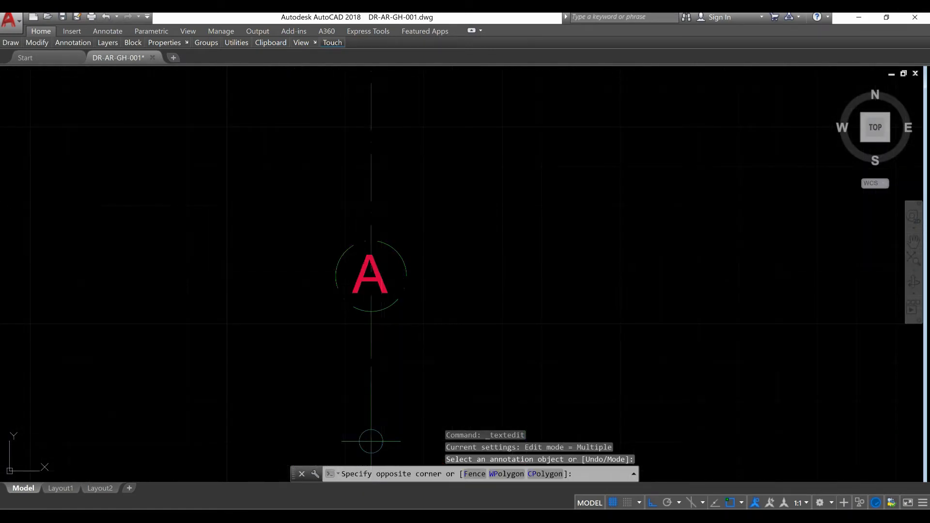
click(378, 274)
double_click(382, 279)
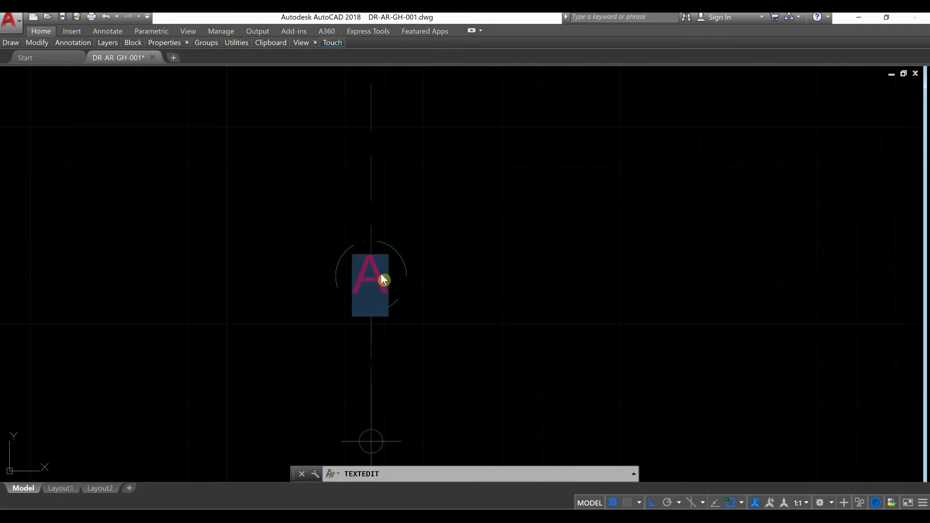
text(D)
key(Return)
right_click(459, 237)
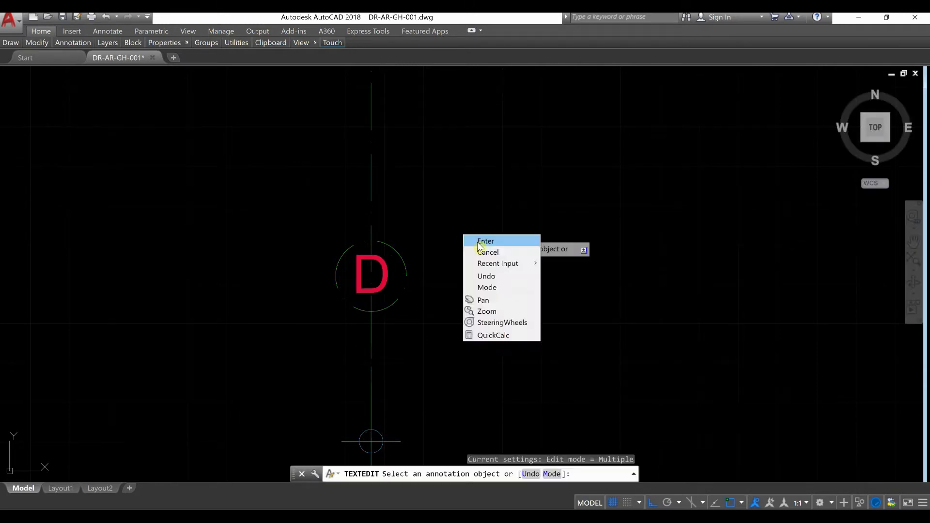
click(479, 242)
Change the letter in the bubble at the outer column of the upper-left diagonal axis to E.
scroll(472, 242, down, 5)
middle_drag(237, 399, 348, 264)
scroll(349, 236, up, 6)
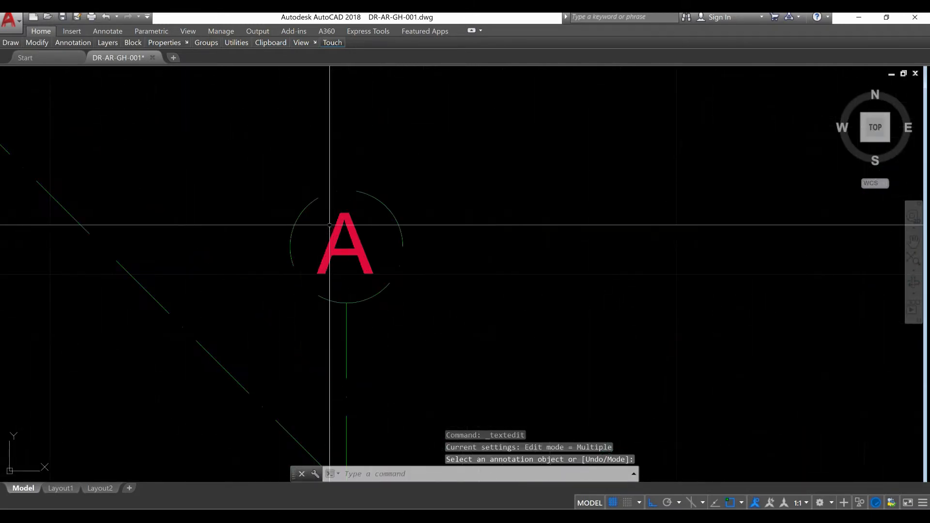
click(350, 237)
scroll(350, 237, down, 3)
scroll(349, 238, up, 3)
text(E)
key(Return)
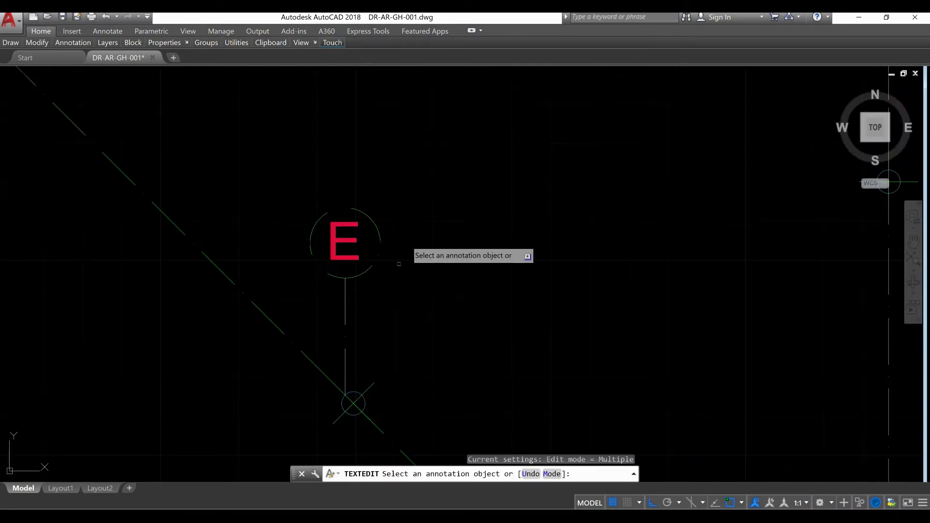
right_click(417, 245)
click(406, 323)
Rotate the E bubble and its line by 45 degrees about the line's lower end.
click(311, 189)
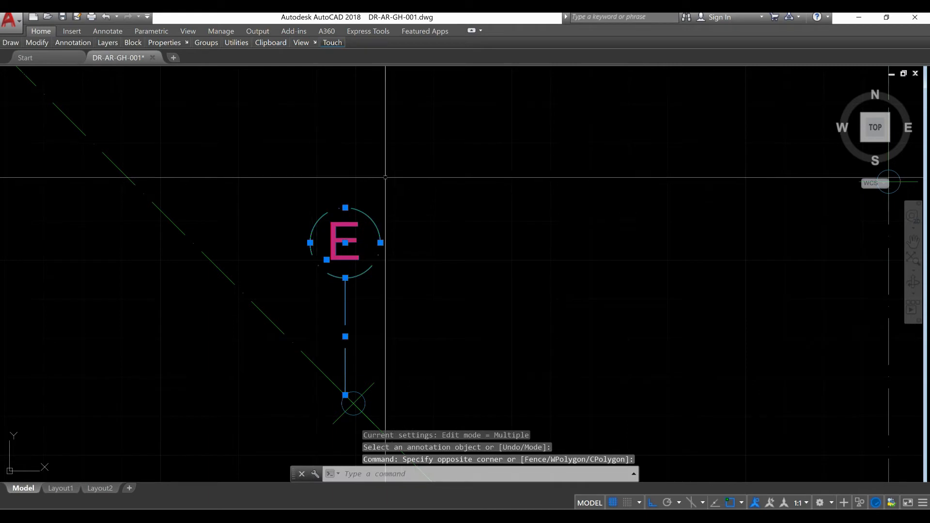
click(345, 395)
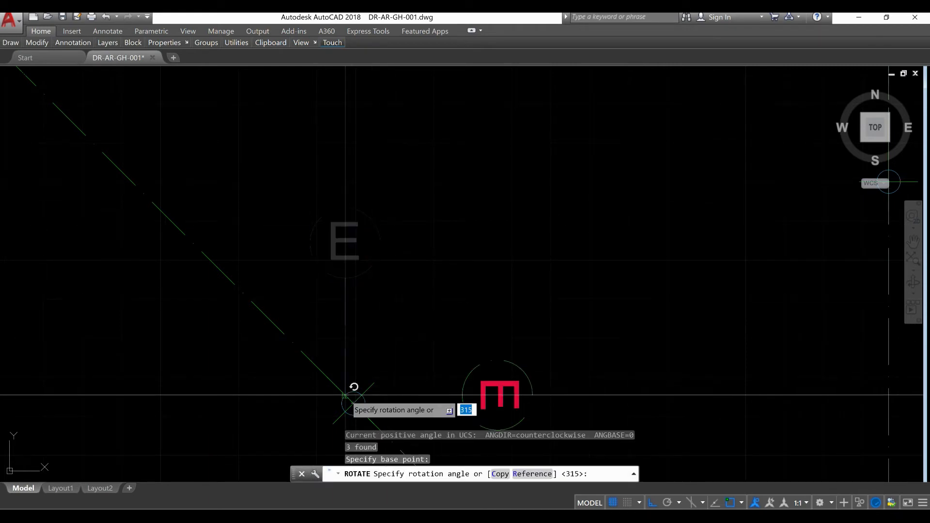
key(Return)
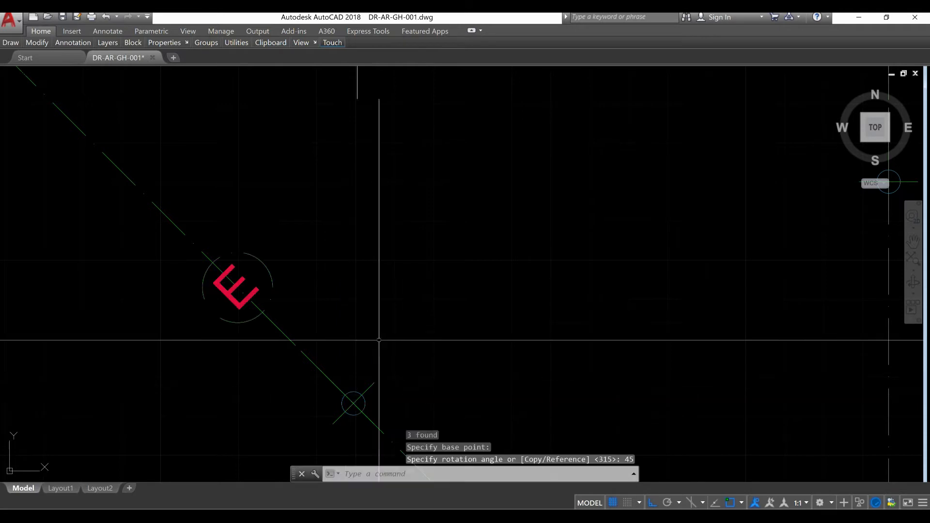
Try to rotate the left horizontal axis's A bubble and its line by 45 degrees about the line's lower end.
scroll(378, 305, down, 8)
middle_drag(416, 358, 365, 266)
scroll(291, 295, up, 4)
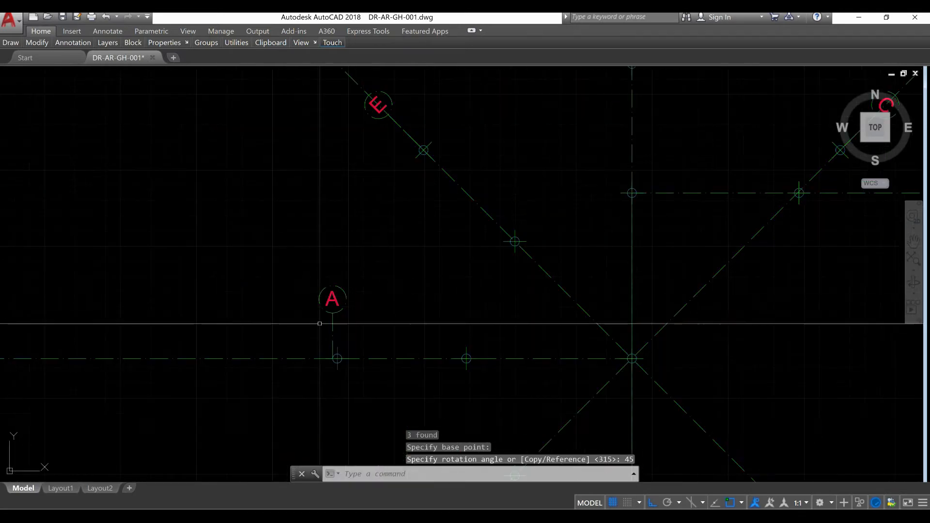
click(363, 331)
click(317, 285)
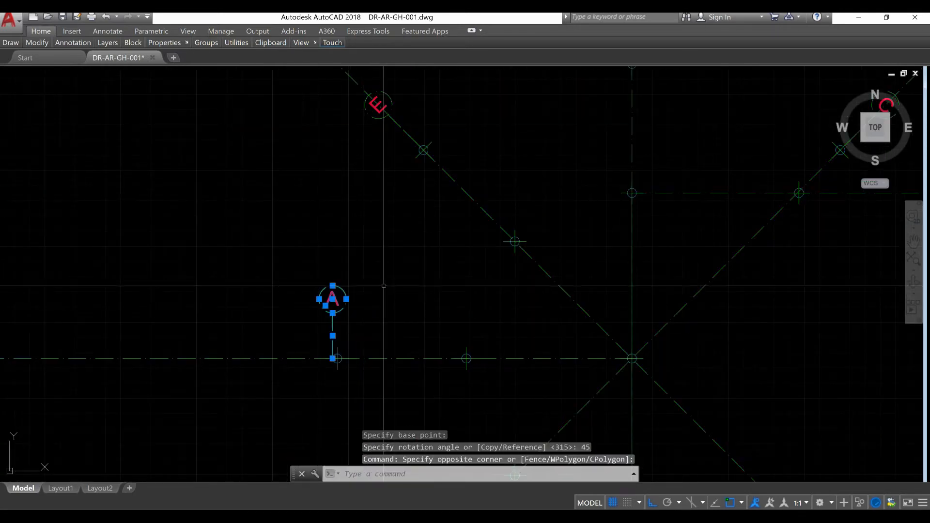
text(ROTAT)
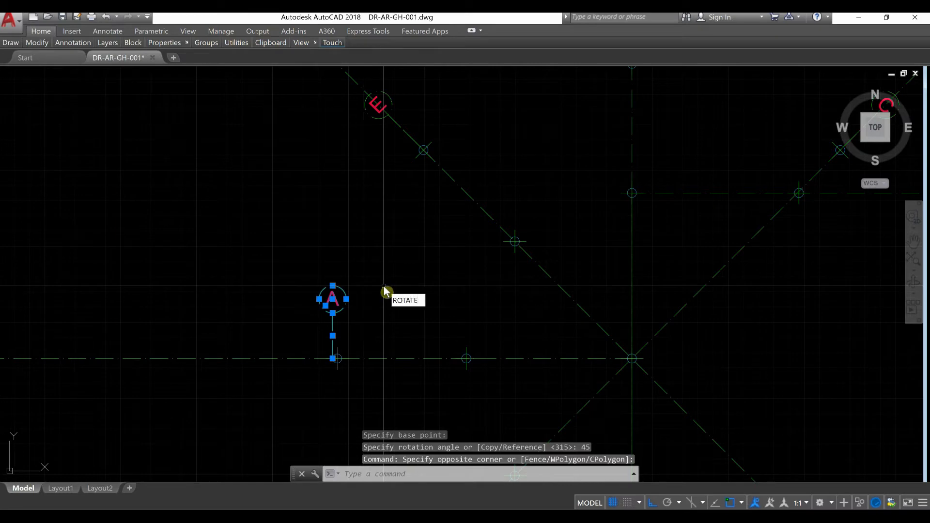
text(E)
key(Return)
scroll(333, 368, up, 5)
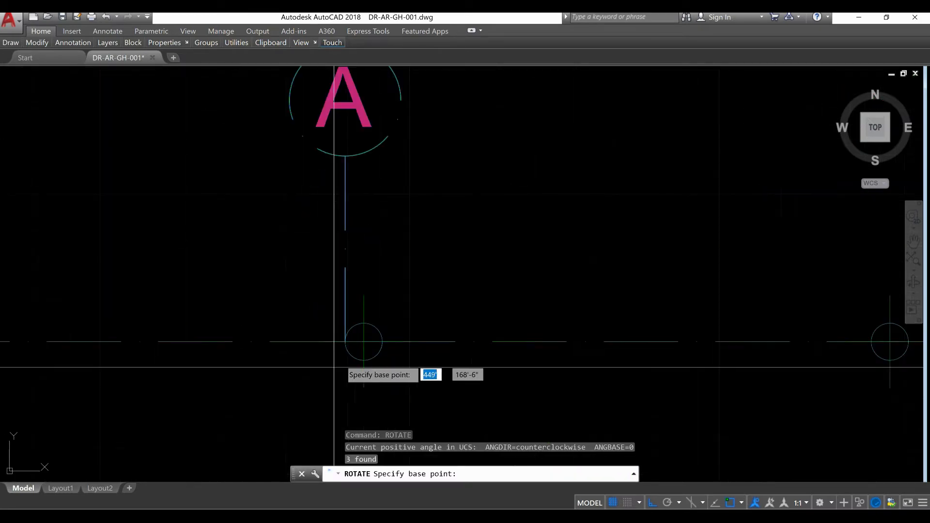
click(345, 342)
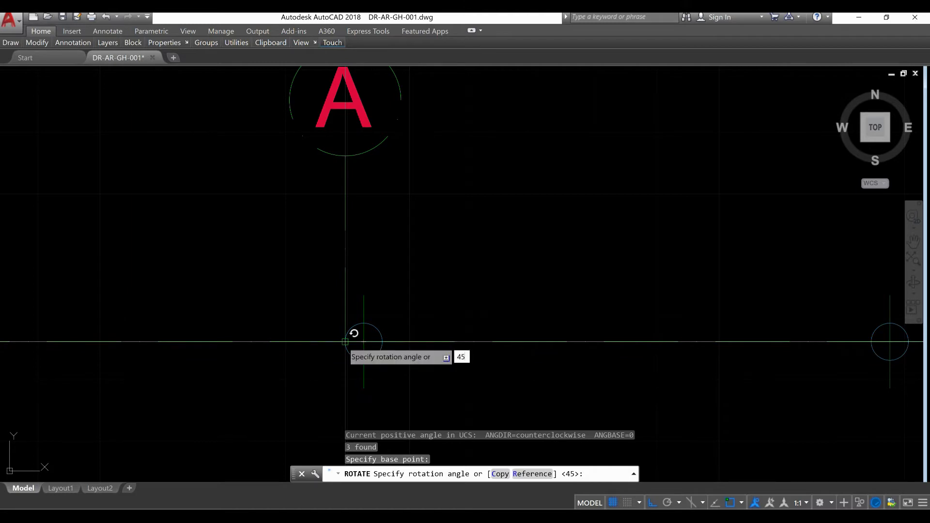
key(Return)
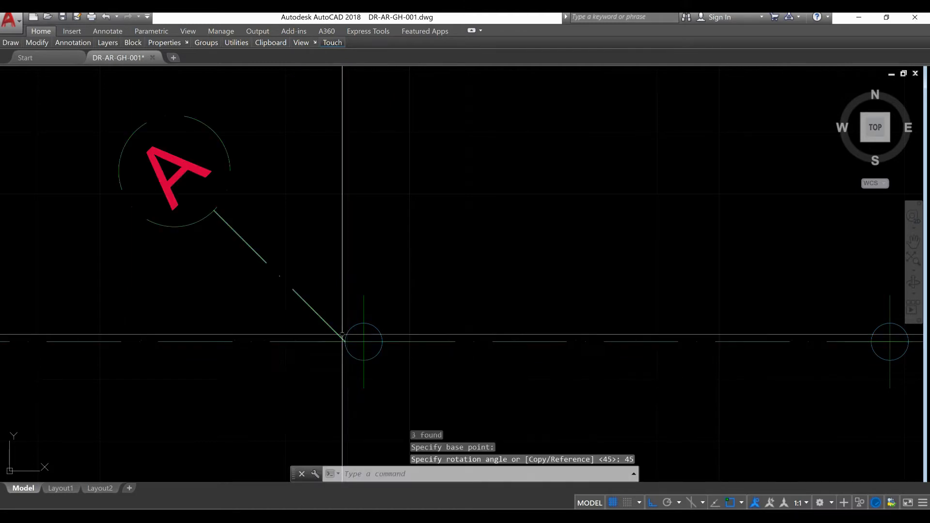
click(106, 23)
Rotate the left horizontal axis's A bubble and its line by 90 degrees about the line's lower end.
click(368, 321)
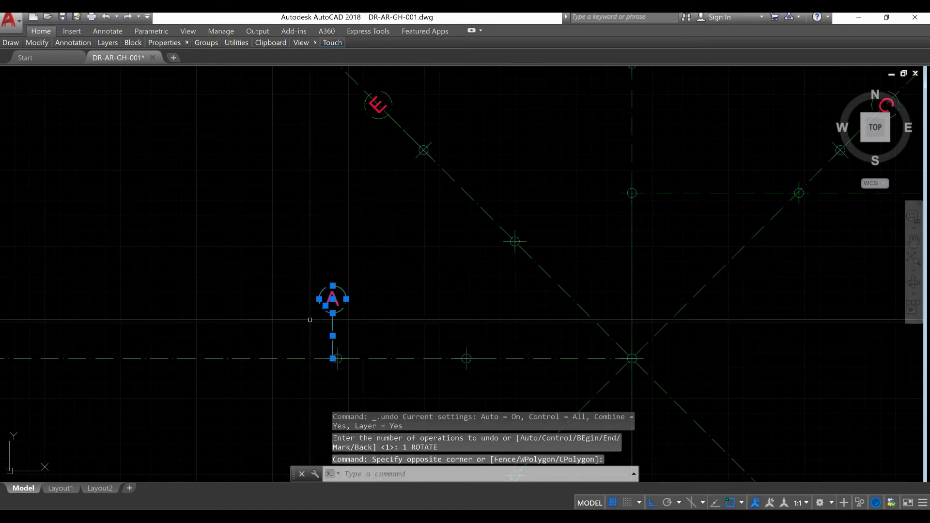
scroll(310, 320, up, 4)
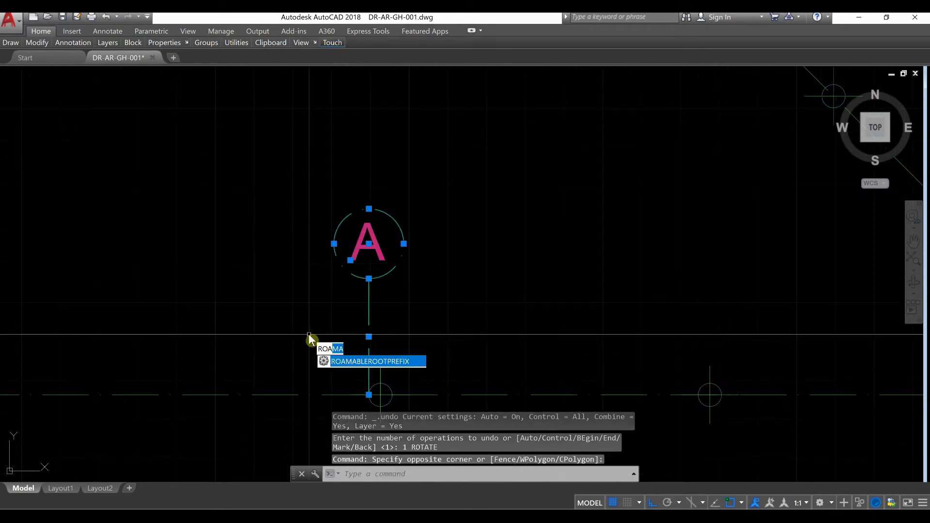
key(BackSpace)
key(Return)
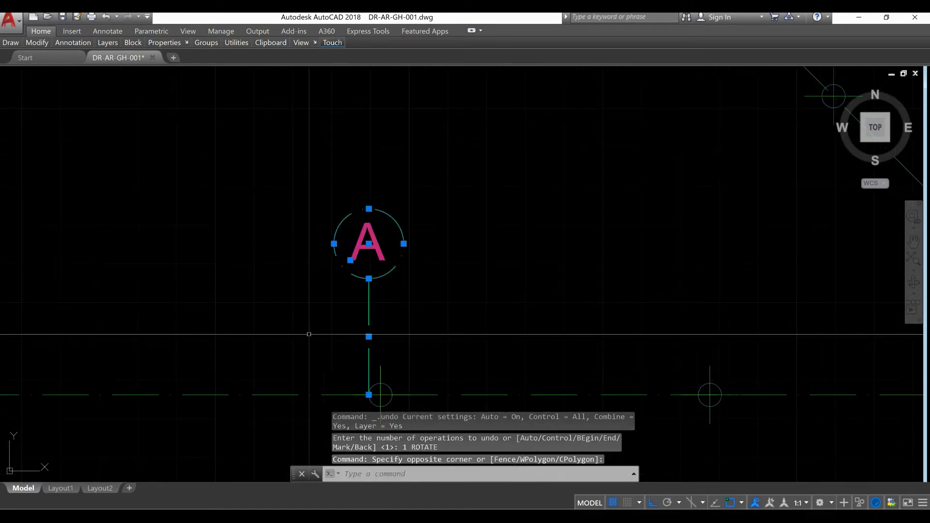
click(369, 395)
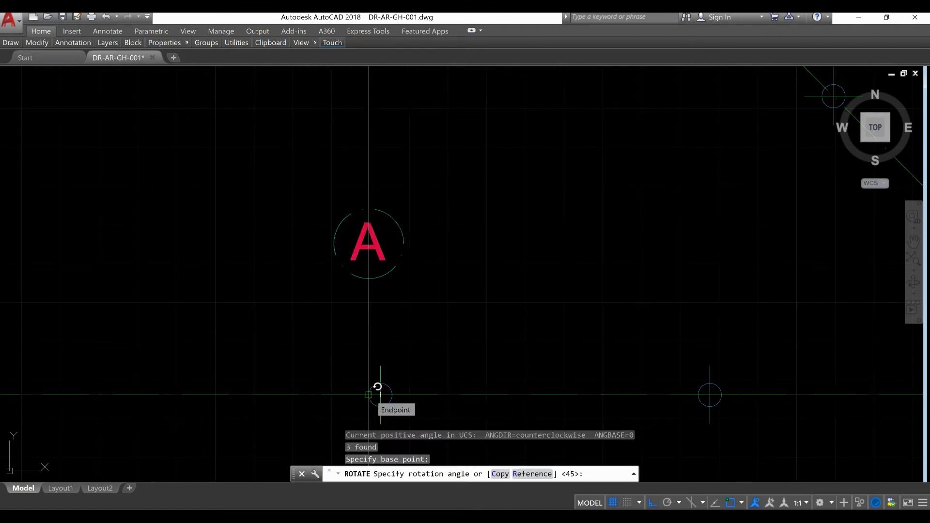
key(Return)
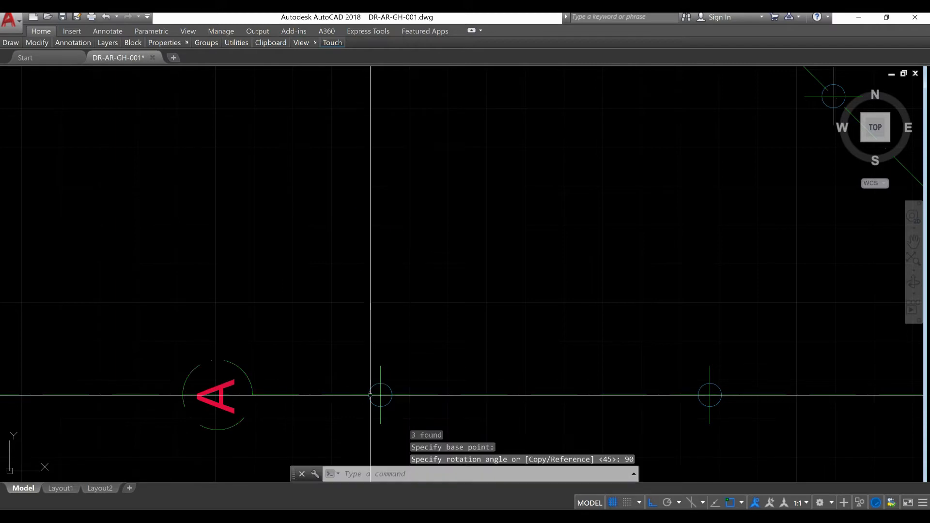
Change the letter in the rotated bubble on the left horizontal axis to F.
scroll(373, 392, down, 3)
middle_drag(398, 394, 346, 273)
scroll(350, 286, down, 2)
scroll(278, 298, up, 6)
double_click(281, 290)
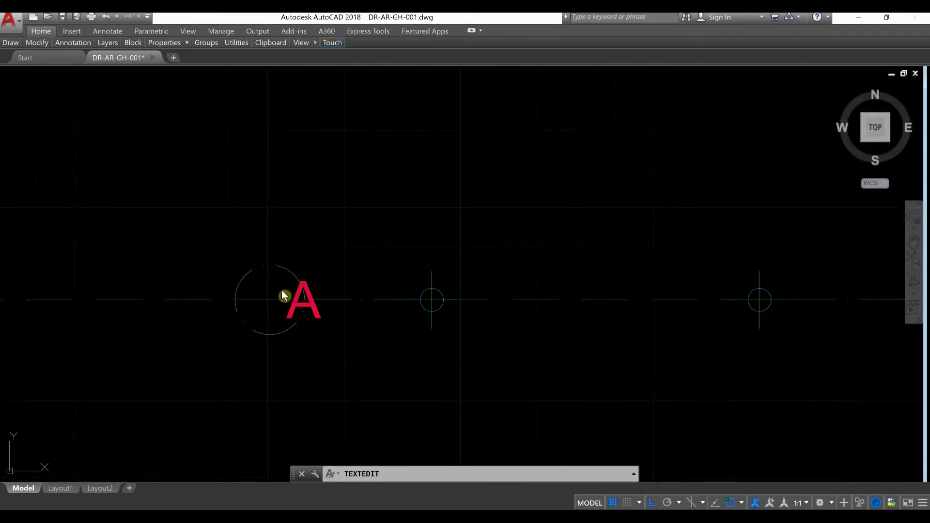
text(F)
click(339, 297)
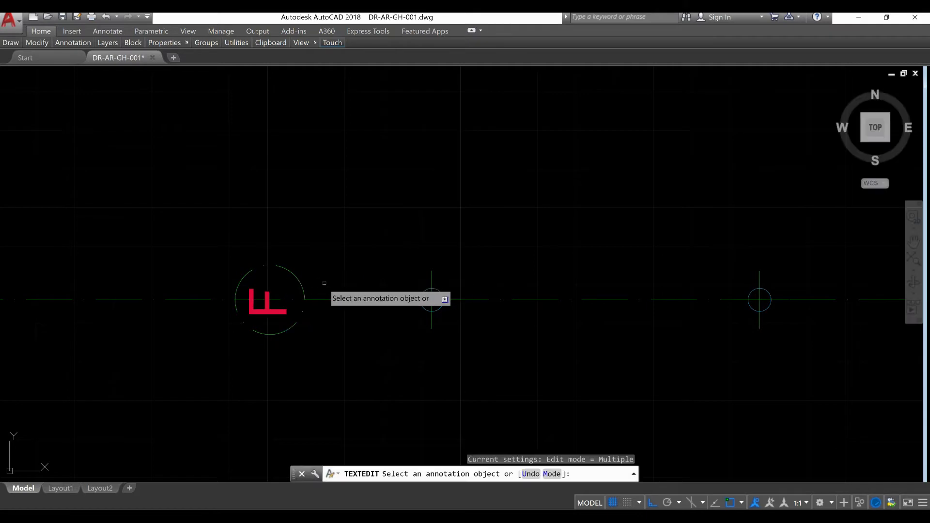
key(Escape)
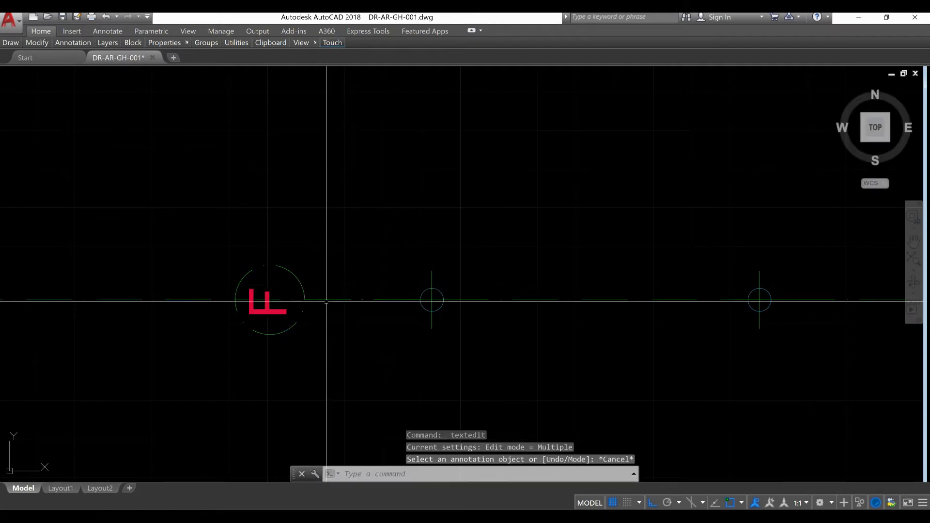
Mirror the F, E, D and C bubbles with their letters and lines across the horizontal axis through the circle's centre, keeping the originals.
click(325, 299)
click(276, 287)
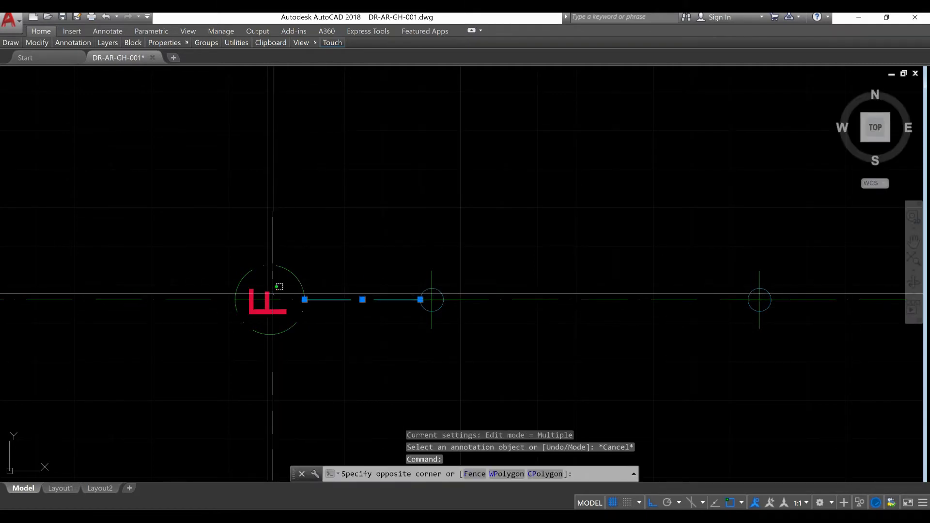
scroll(267, 269, down, 4)
middle_drag(279, 269, 247, 408)
scroll(258, 408, up, 2)
middle_drag(388, 75, 308, 282)
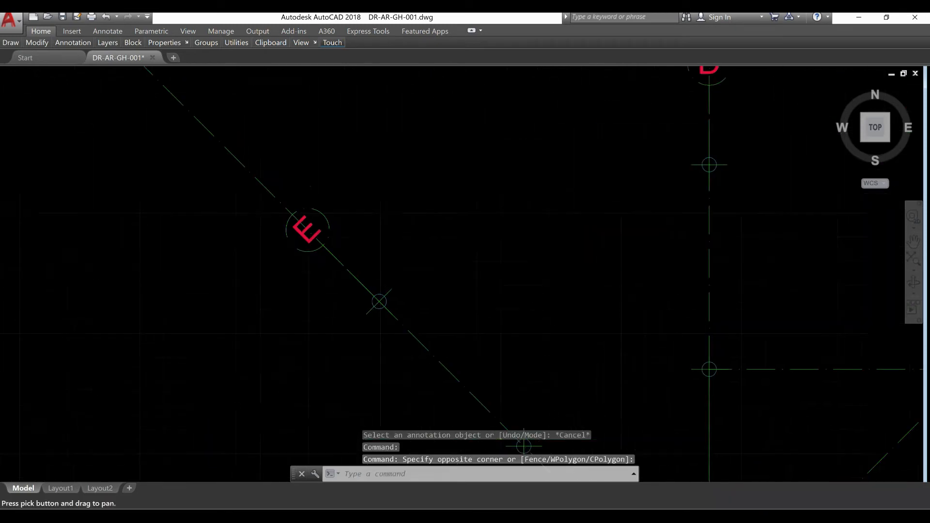
scroll(311, 261, up, 4)
click(311, 141)
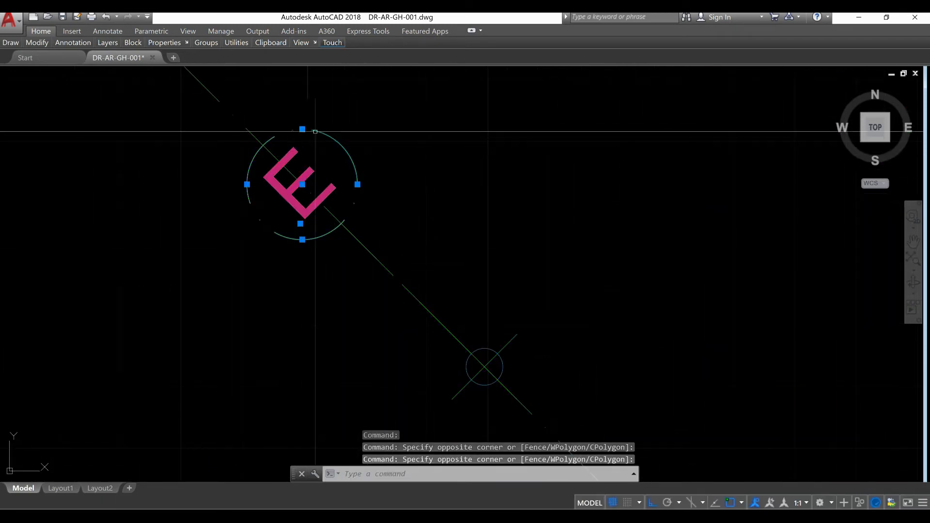
click(360, 245)
scroll(537, 326, down, 4)
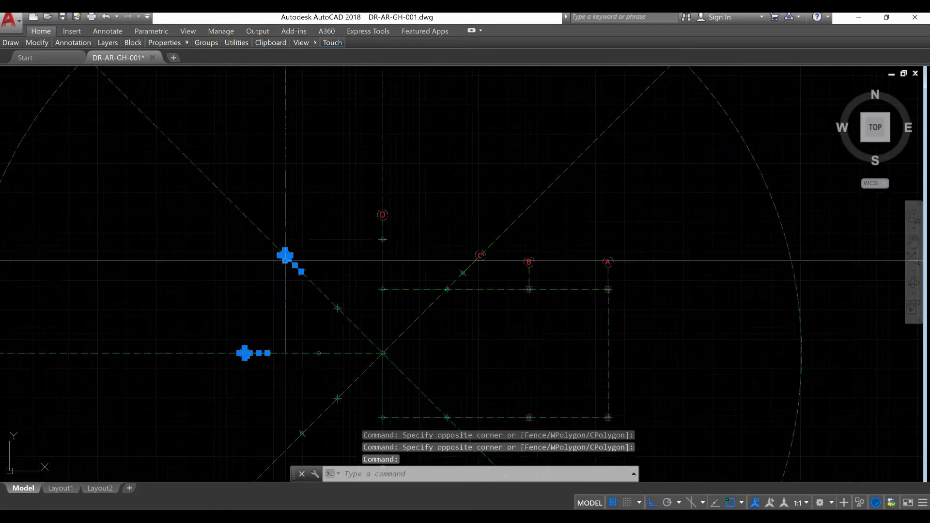
scroll(423, 205, up, 4)
click(467, 214)
click(442, 191)
middle_drag(442, 191, 295, 146)
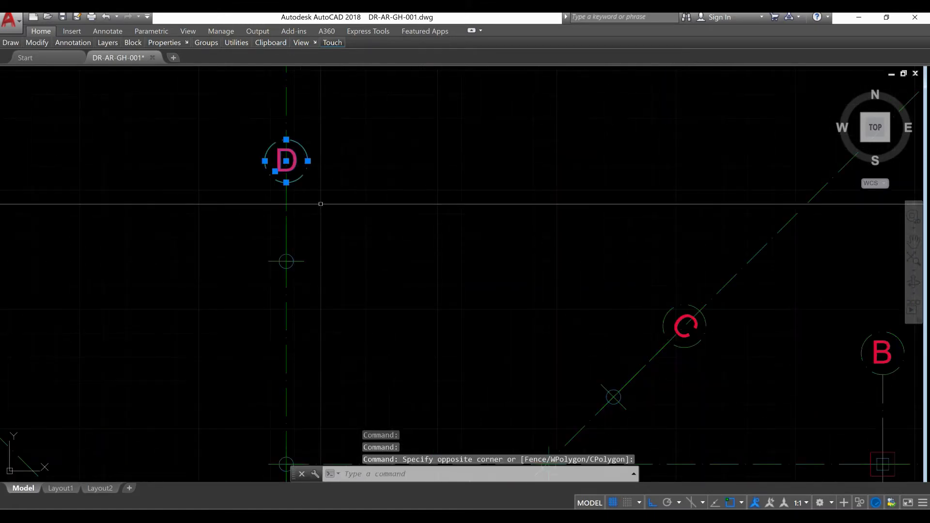
click(287, 199)
scroll(395, 241, down, 3)
scroll(474, 281, up, 3)
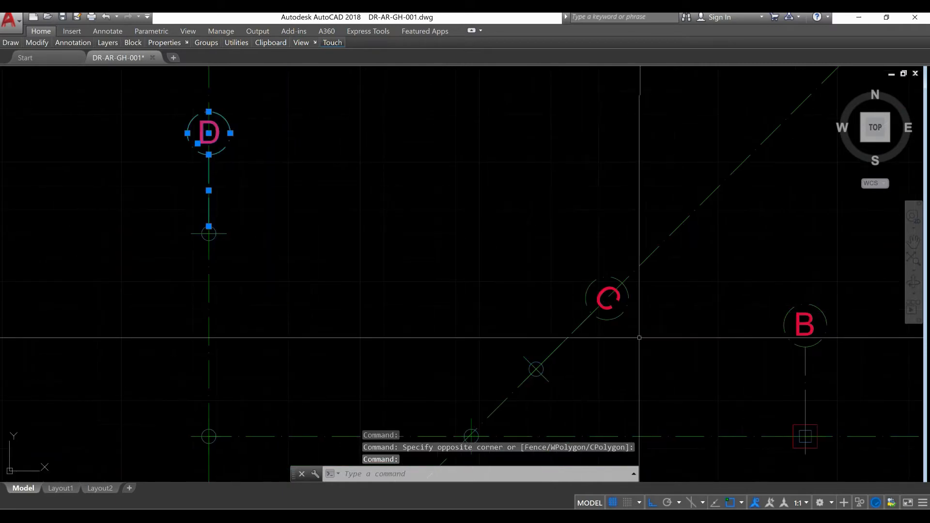
click(640, 338)
click(606, 306)
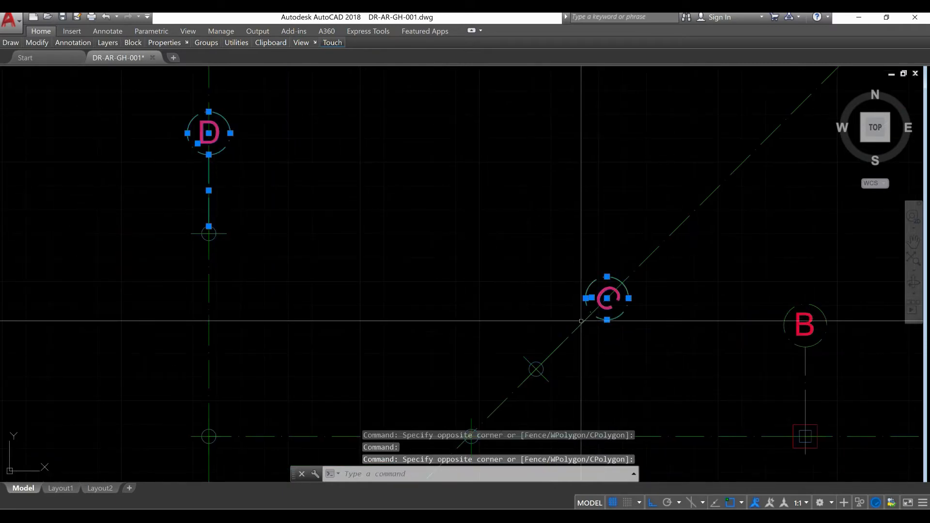
scroll(582, 321, down, 8)
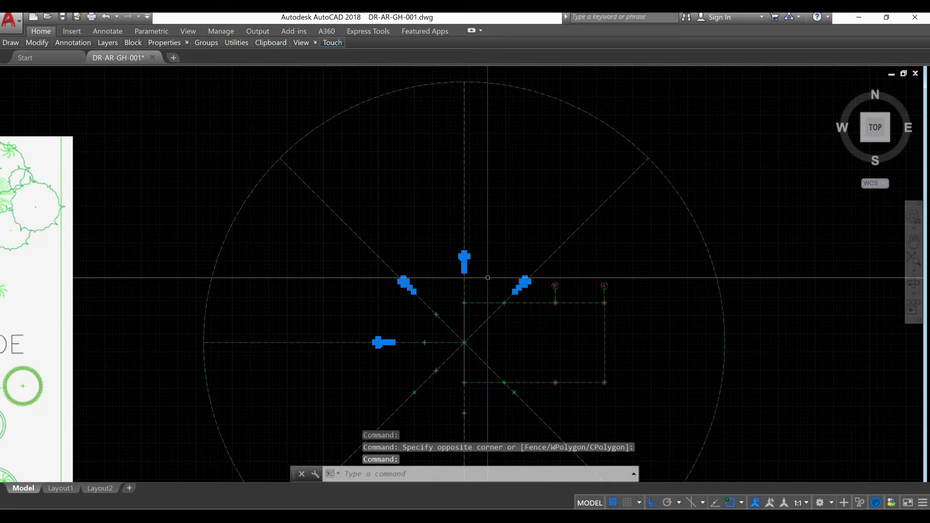
key(Return)
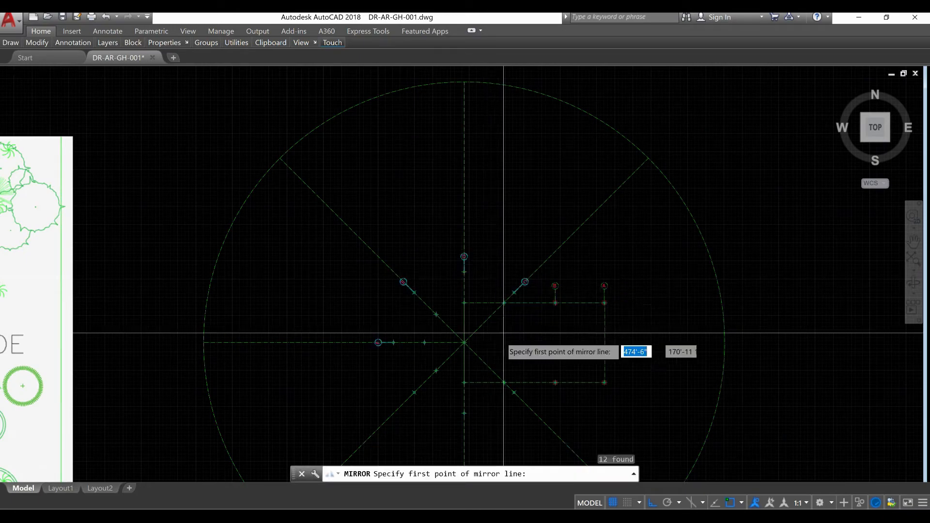
scroll(462, 356, up, 5)
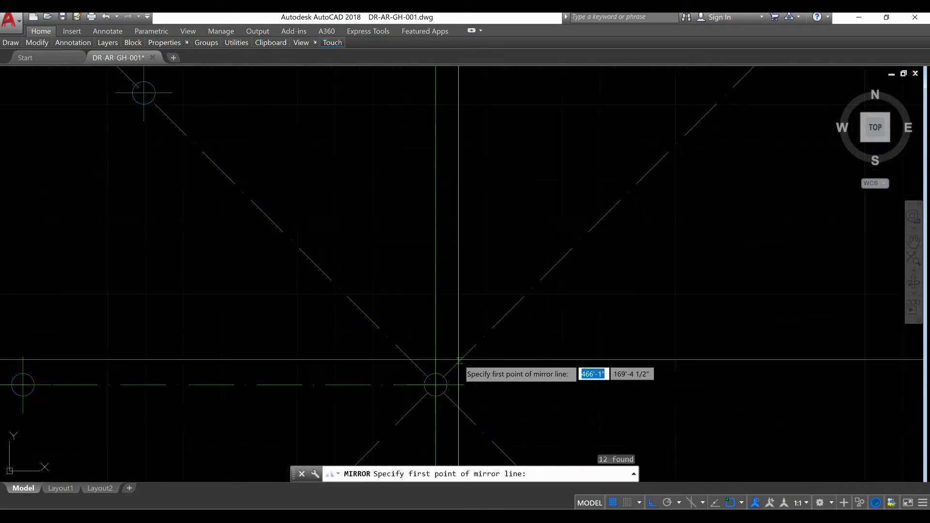
click(435, 384)
scroll(513, 353, down, 5)
click(418, 387)
right_click(417, 387)
click(438, 392)
Delete the duplicate mirrored letter from the F bubble on the left horizontal axis.
scroll(479, 362, up, 10)
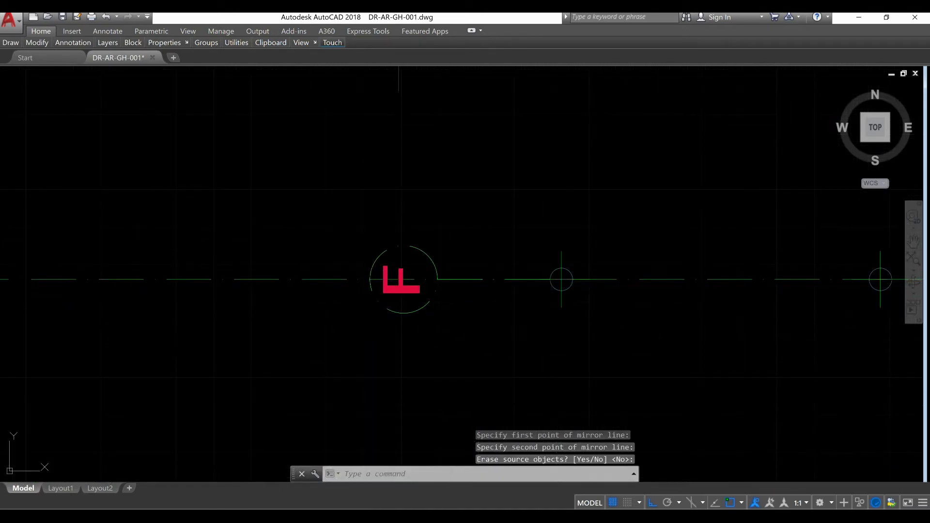
click(398, 287)
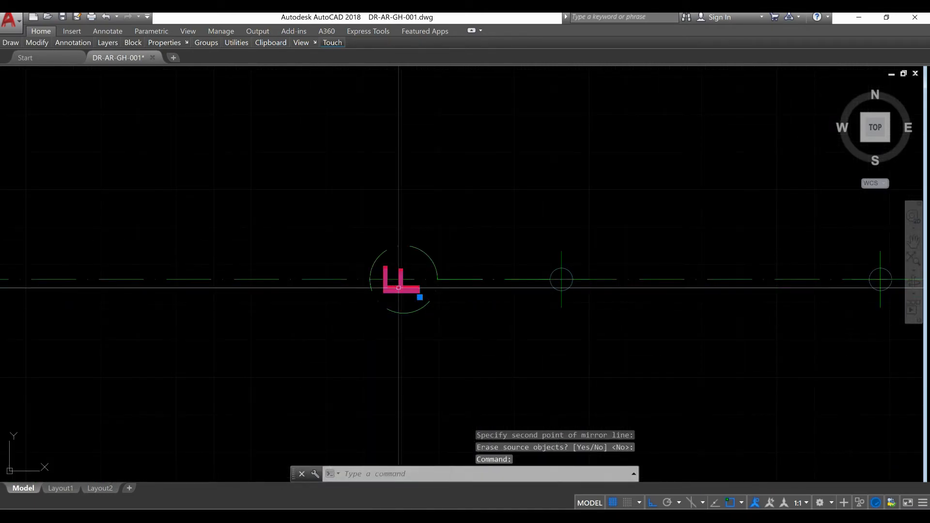
key(Delete)
Change the letter in the lower-left diagonal axis's mirrored bubble to C'.
scroll(369, 271, down, 10)
scroll(277, 238, up, 6)
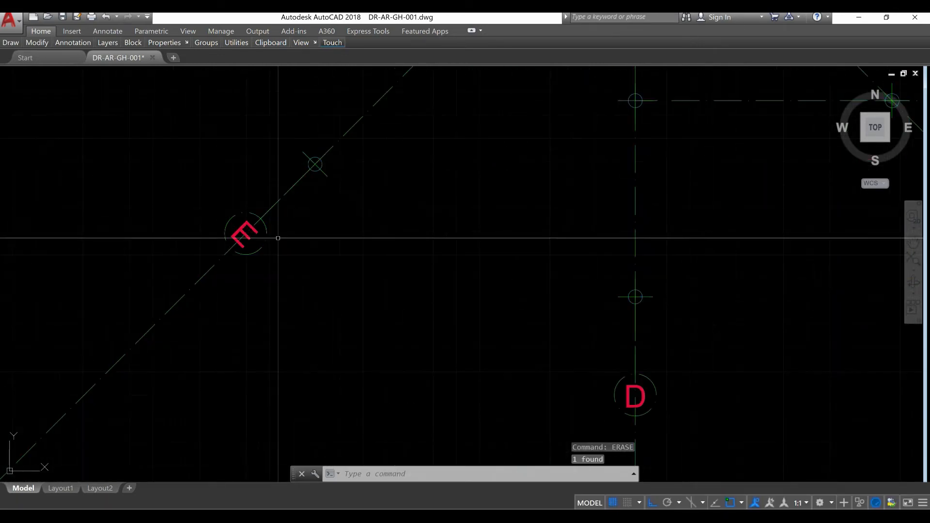
scroll(312, 358, down, 6)
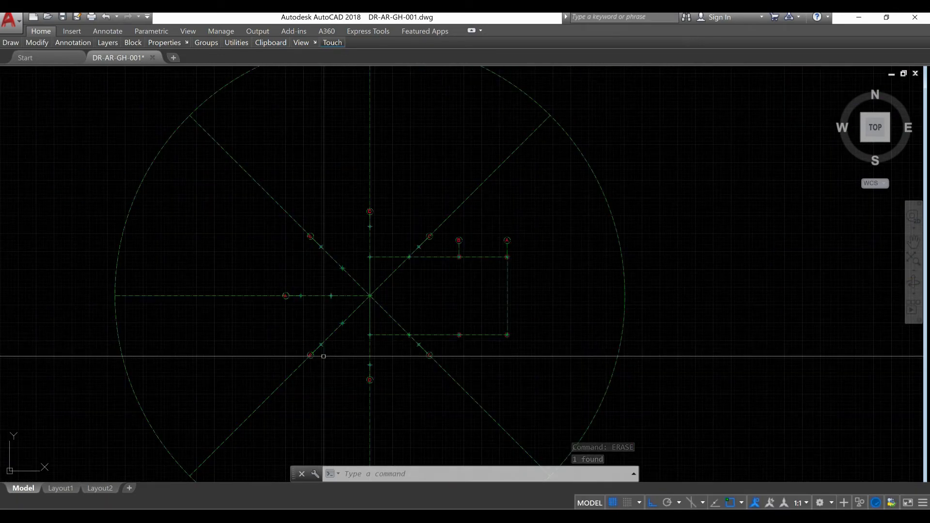
scroll(324, 356, up, 2)
scroll(330, 357, up, 8)
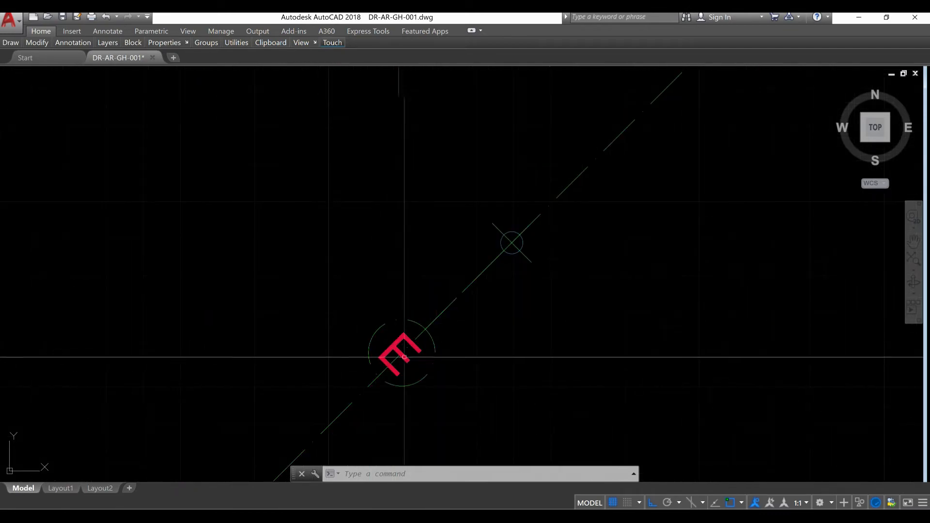
double_click(419, 352)
text(C)
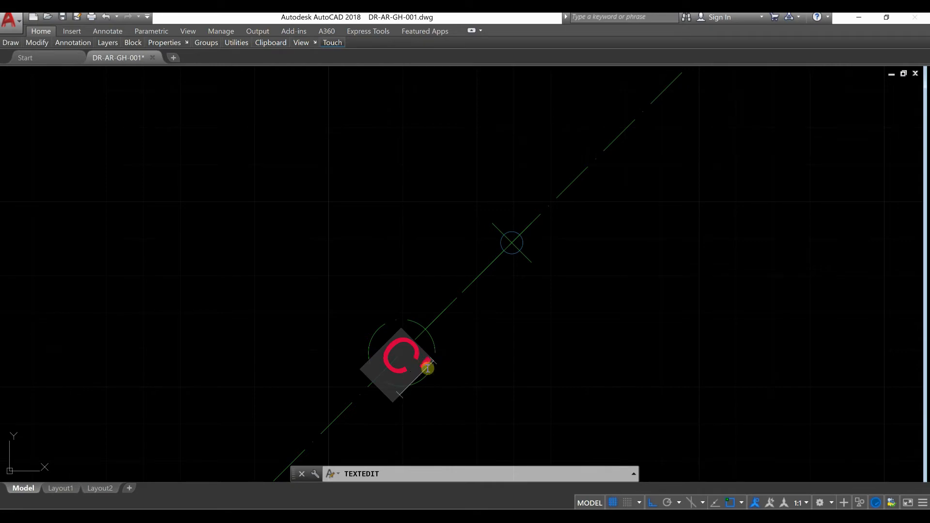
click(435, 384)
key(Escape)
Move the C' text slightly left inside its bubble on the lower-left diagonal axis.
scroll(431, 363, up, 4)
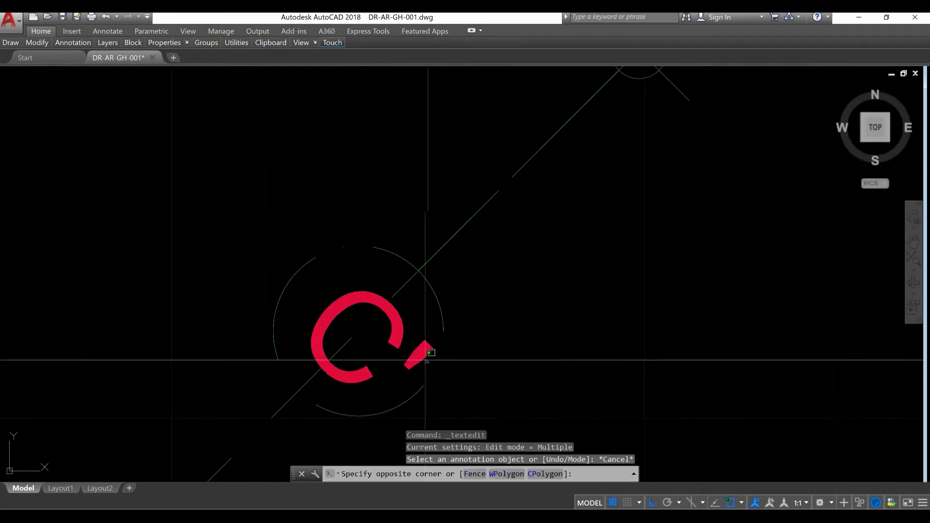
click(291, 335)
click(533, 356)
text(M)
key(Return)
click(576, 367)
click(579, 351)
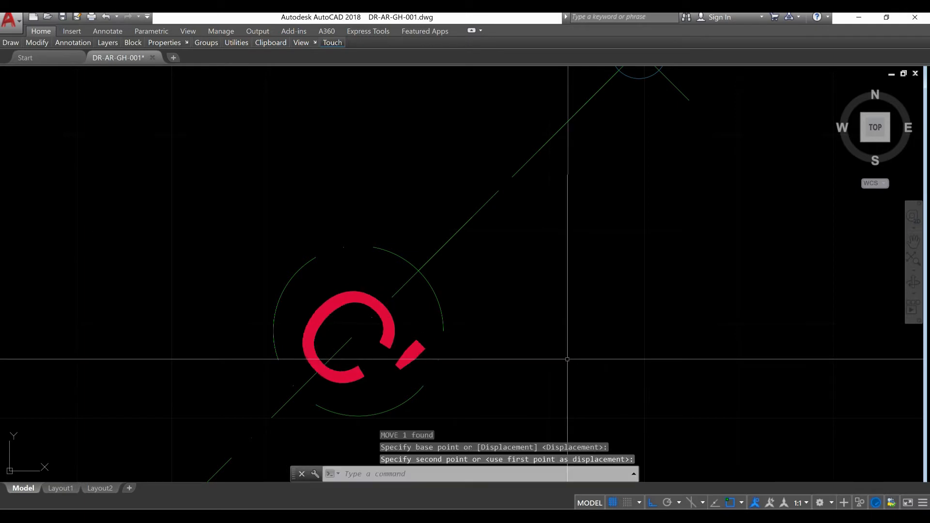
Change the letter in the mirrored bubble on the lower vertical axis to D'.
scroll(336, 267, down, 5)
scroll(482, 363, down, 3)
scroll(480, 366, up, 6)
double_click(468, 340)
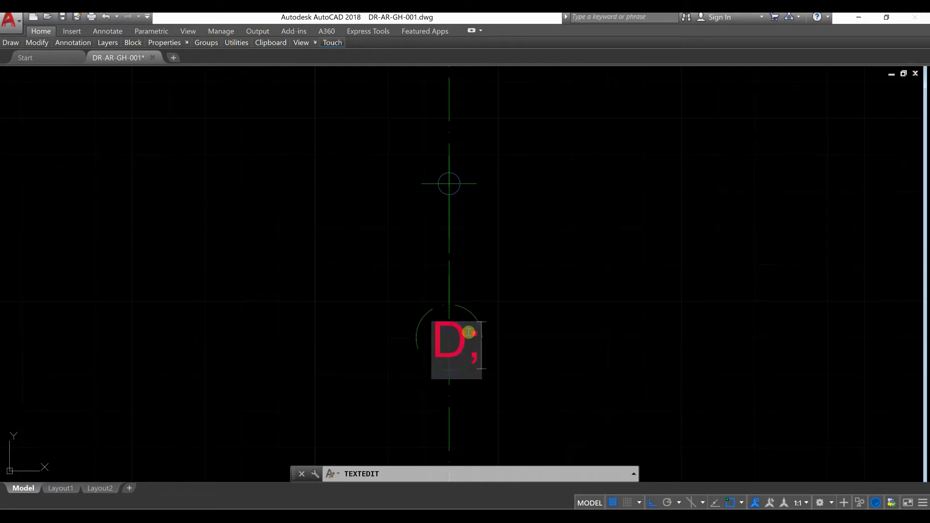
click(494, 360)
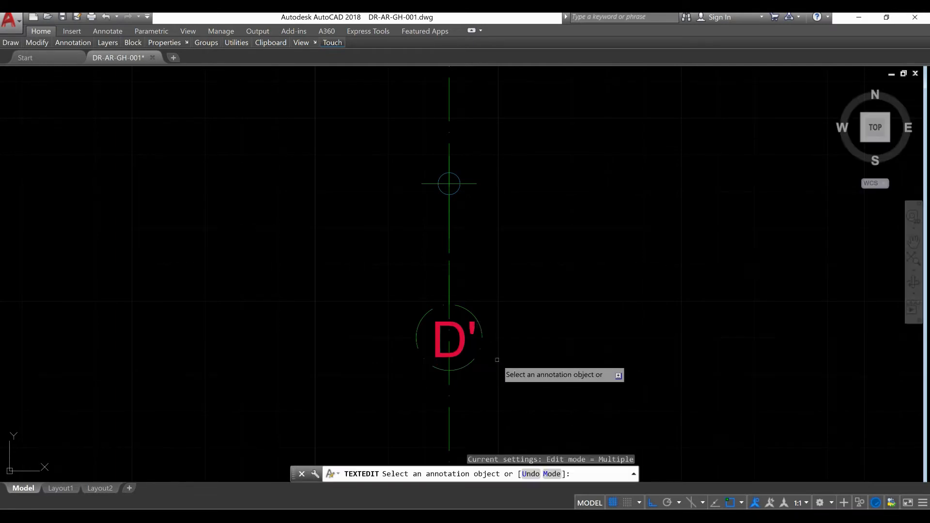
key(Escape)
Add a prime mark to the C in the lower-right diagonal axis's mirrored bubble.
scroll(486, 357, down, 3)
scroll(514, 360, down, 1)
scroll(630, 272, up, 6)
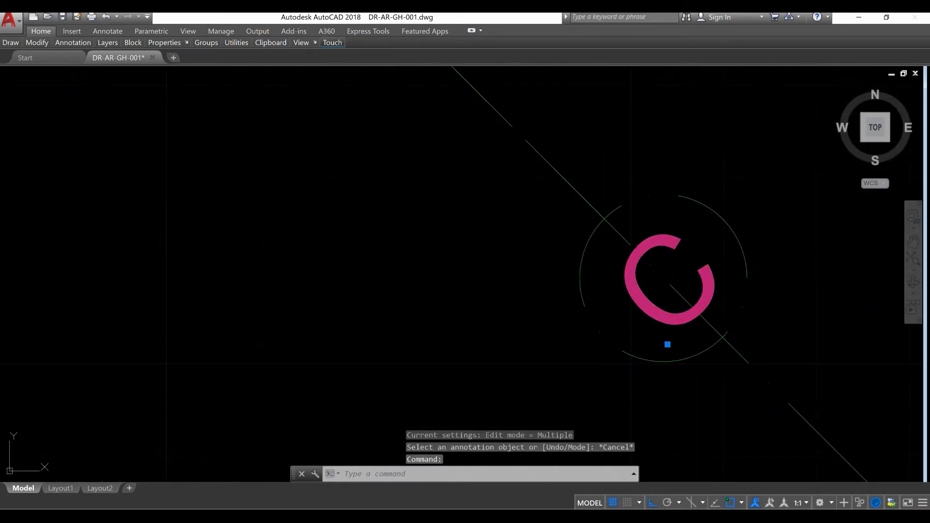
double_click(676, 244)
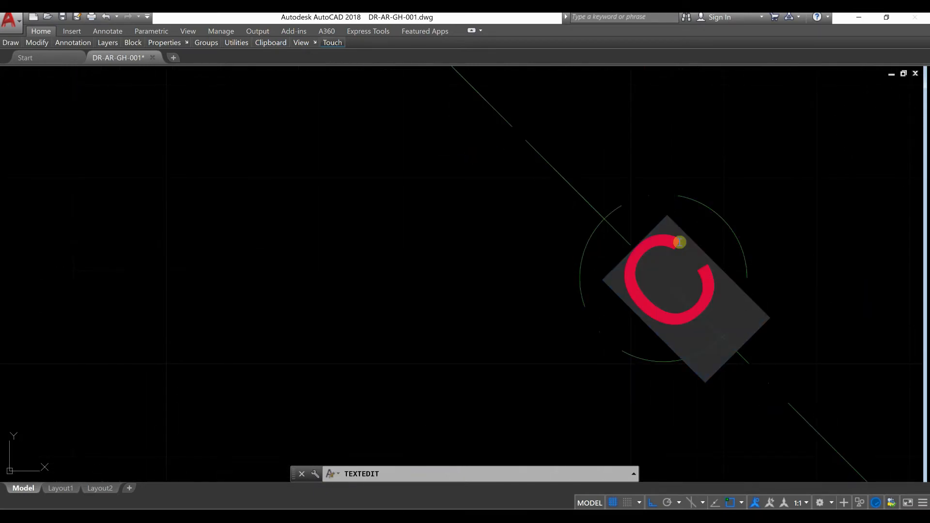
click(629, 345)
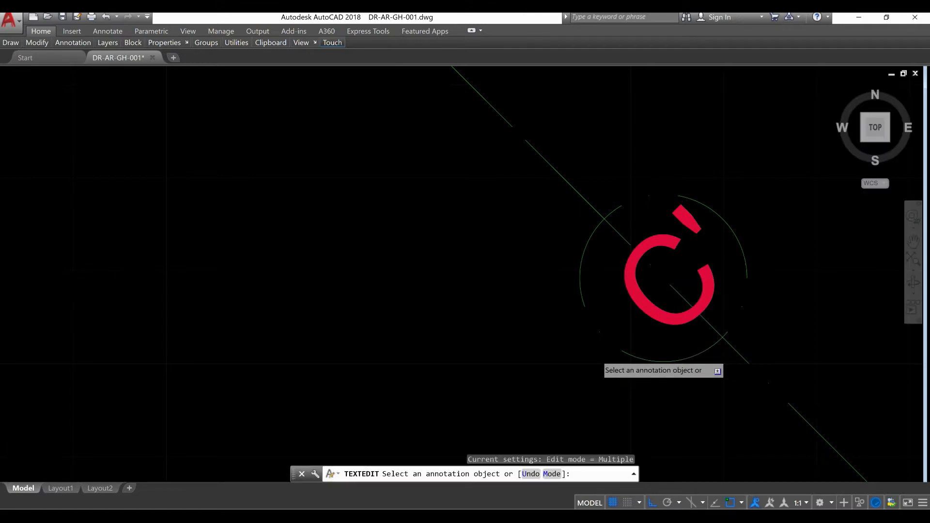
scroll(596, 356, down, 5)
scroll(622, 350, up, 3)
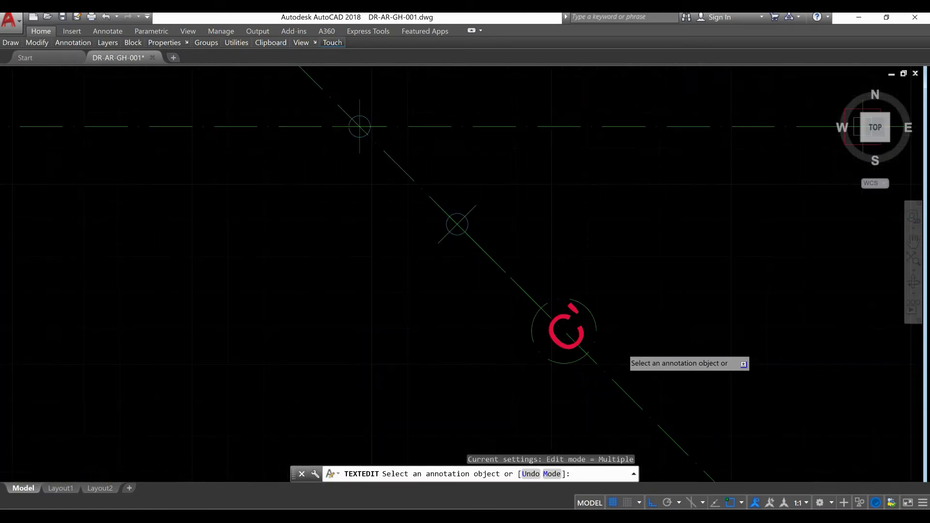
key(Escape)
Replace the C with E in the lower-right diagonal axis's bubble text, keeping its prime mark.
scroll(622, 351, up, 3)
click(528, 301)
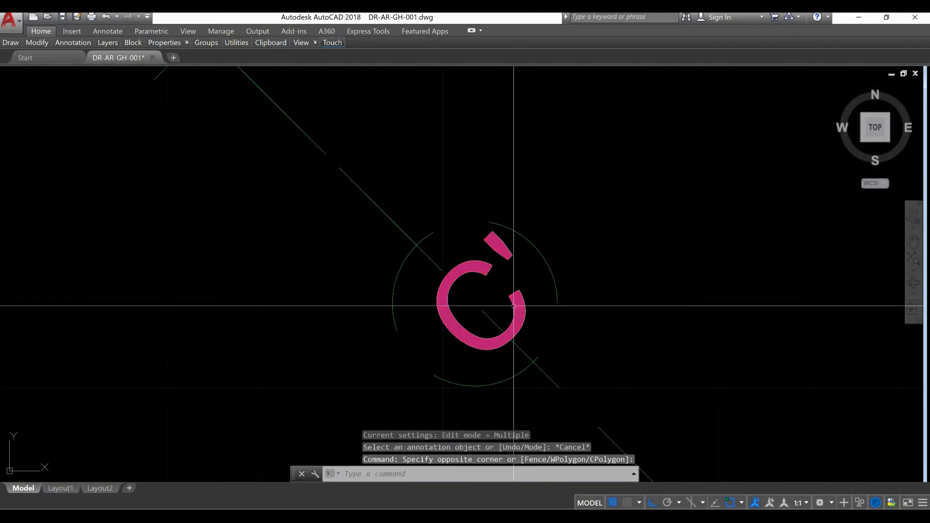
click(477, 369)
double_click(513, 306)
click(488, 303)
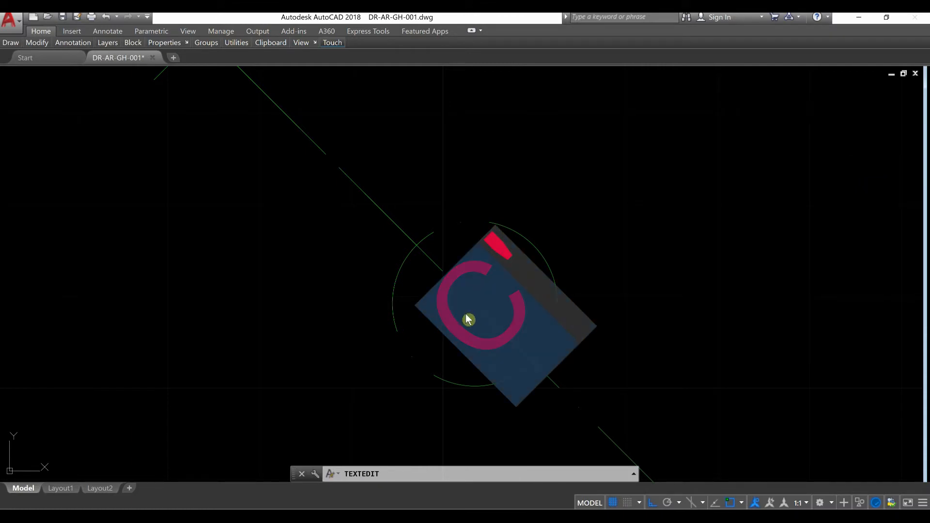
text(E)
click(488, 396)
key(Escape)
Mirror the A and B bubbles with their letters and lines across the horizontal line through the circle's centre, keeping the originals.
scroll(474, 368, down, 10)
scroll(465, 293, up, 6)
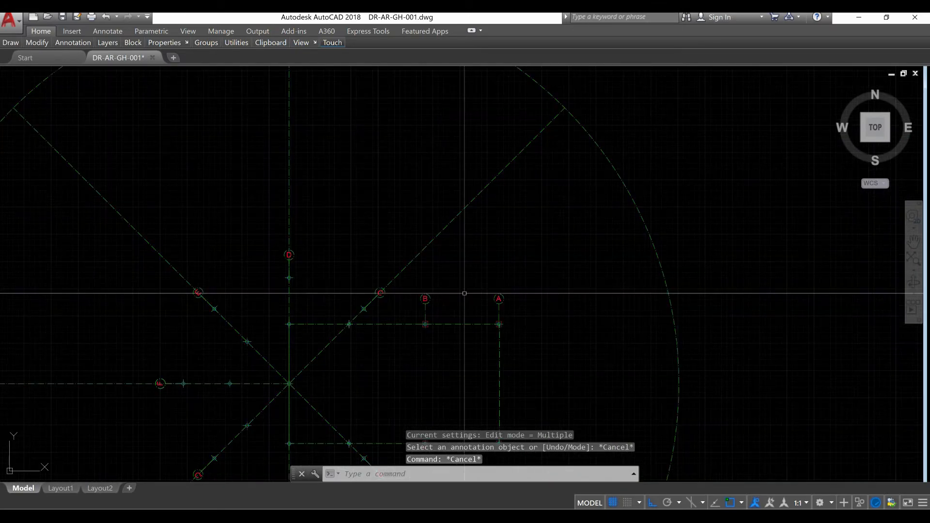
middle_drag(465, 293, 429, 251)
scroll(477, 274, up, 2)
click(477, 274)
click(341, 233)
middle_drag(401, 304, 373, 258)
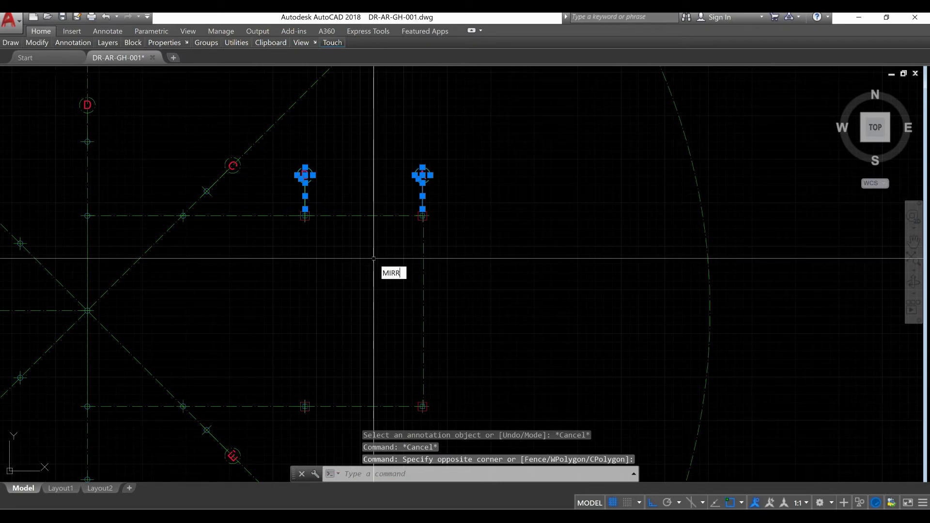
key(Return)
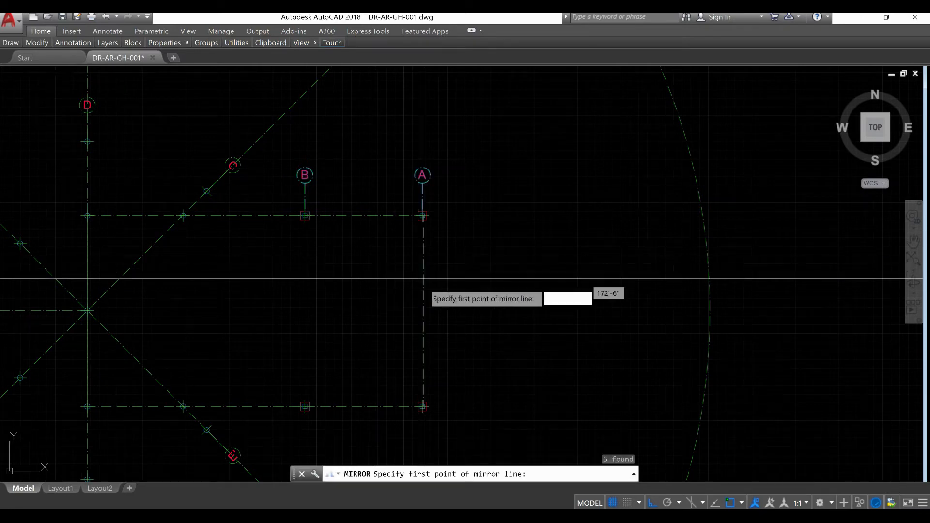
click(424, 310)
click(509, 310)
right_click(509, 308)
click(520, 313)
middle_drag(513, 358, 503, 264)
Change the letter in the mirrored B bubble below the lower column row to B'.
scroll(298, 376, up, 4)
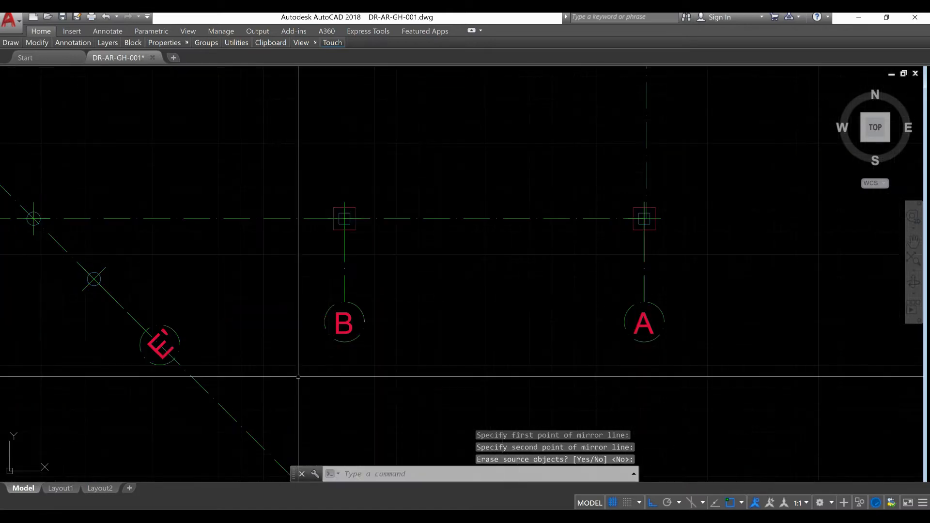
click(335, 334)
double_click(349, 321)
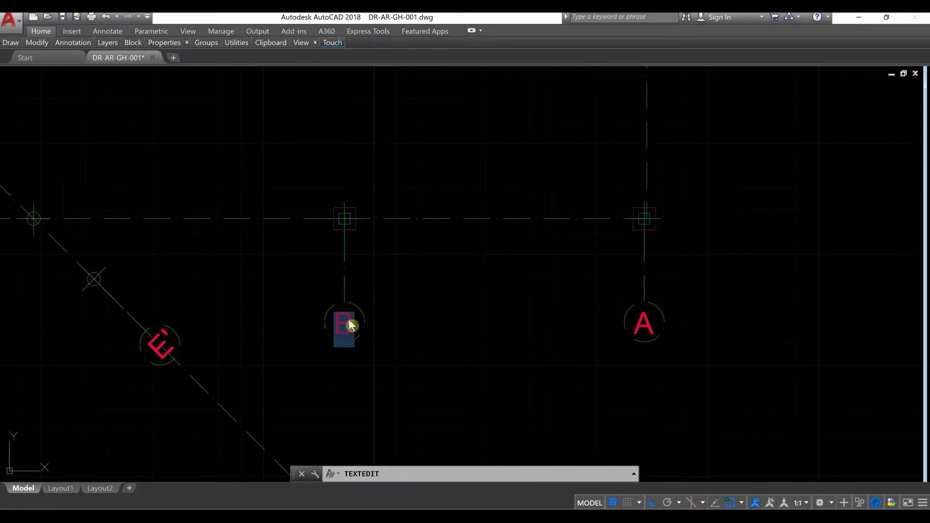
text(B')
key(Return)
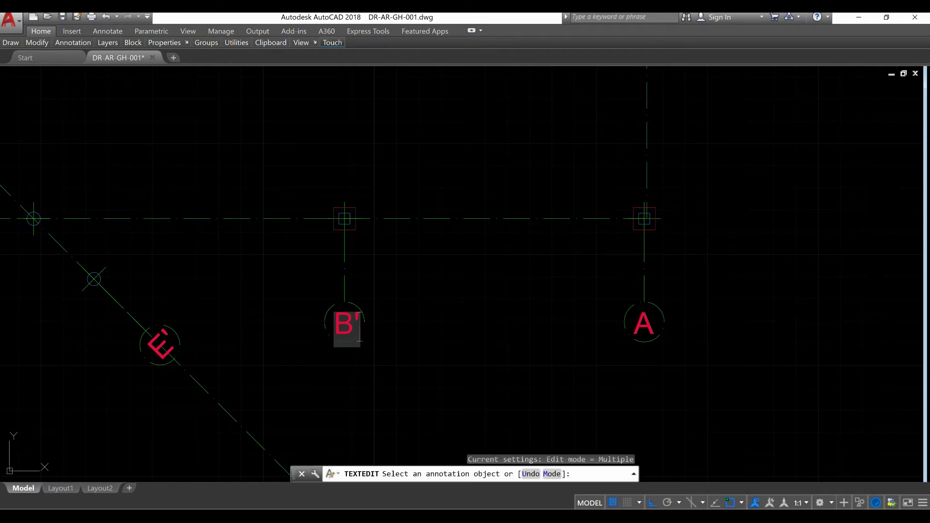
key(Escape)
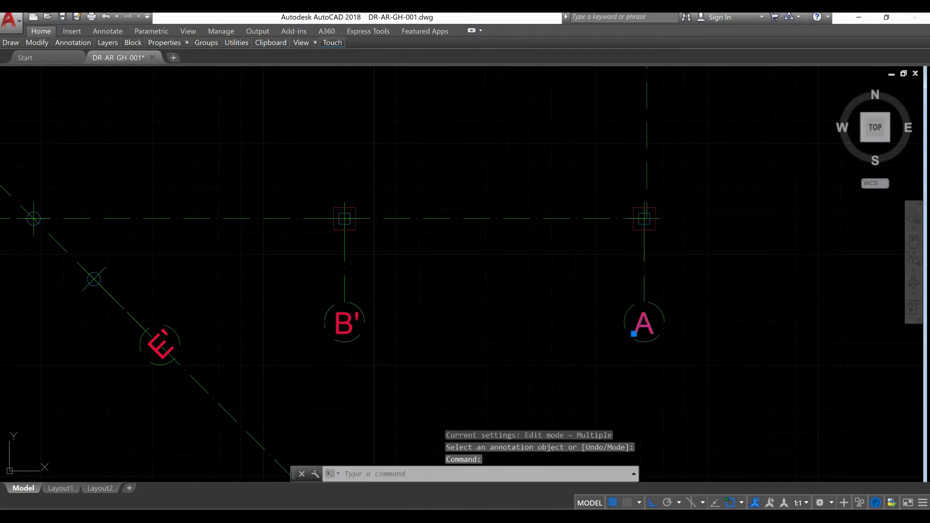
Change the letter in the mirrored A bubble below the lower column row to A'.
double_click(646, 316)
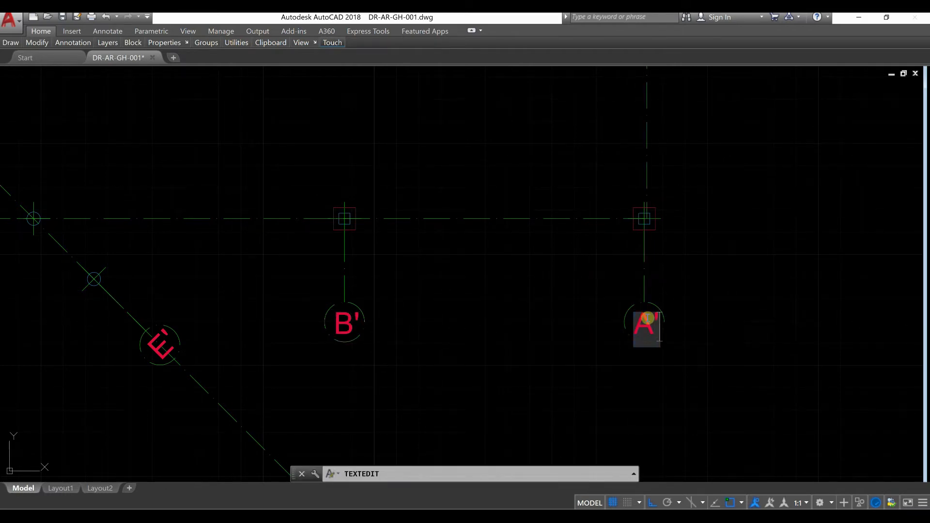
key(Return)
right_click(498, 291)
click(506, 353)
drag(506, 353, 510, 309)
key(Escape)
scroll(516, 312, up, 4)
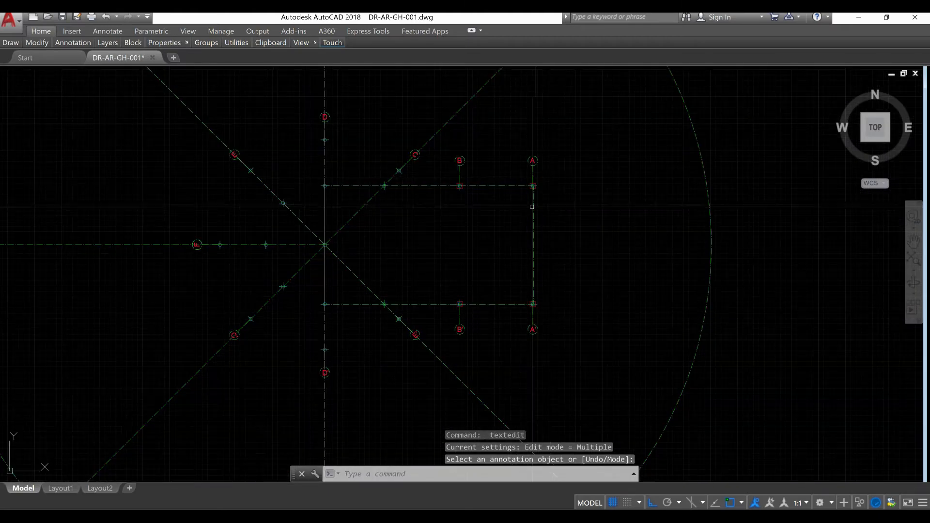
Inspect the lettered grid bubbles around the column grid, including the A, B and C bubbles at the upper row.
middle_drag(448, 262, 438, 291)
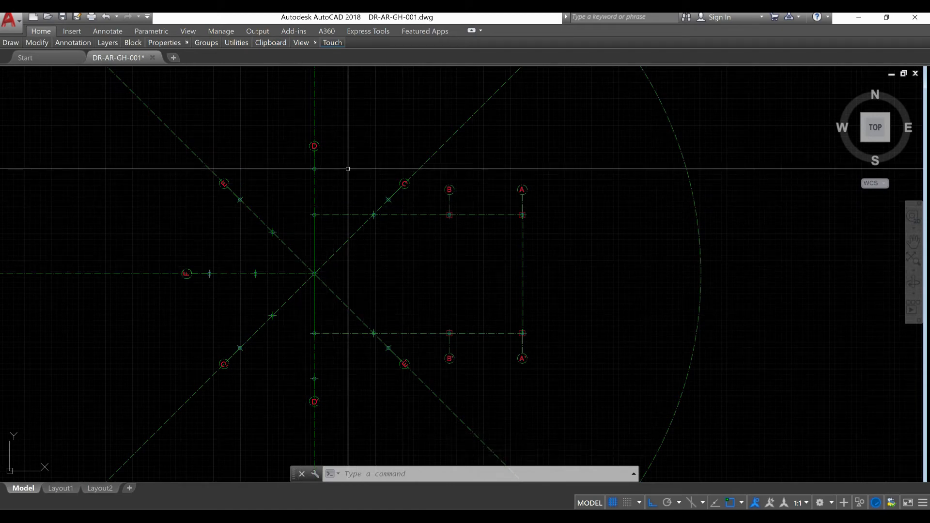
middle_drag(400, 182, 400, 213)
scroll(401, 214, up, 2)
scroll(400, 214, down, 4)
scroll(410, 212, up, 6)
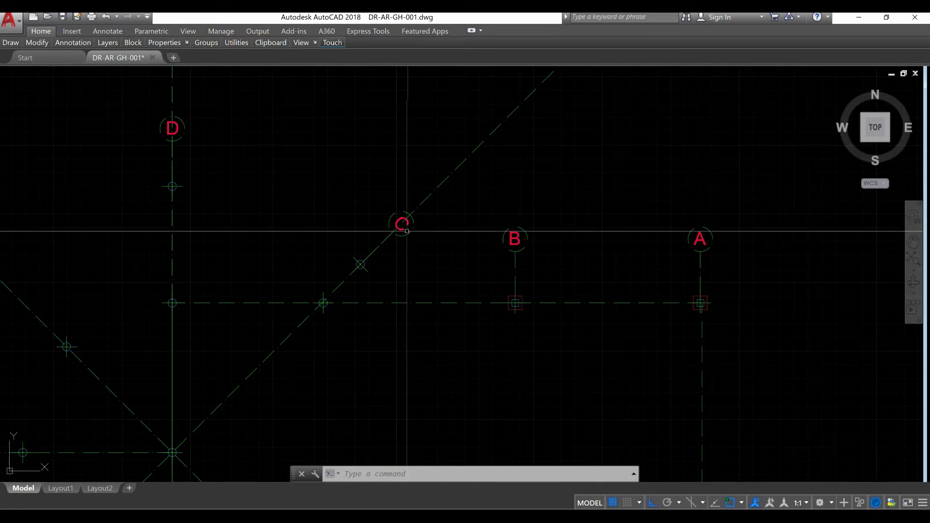
scroll(349, 266, down, 6)
scroll(416, 228, up, 4)
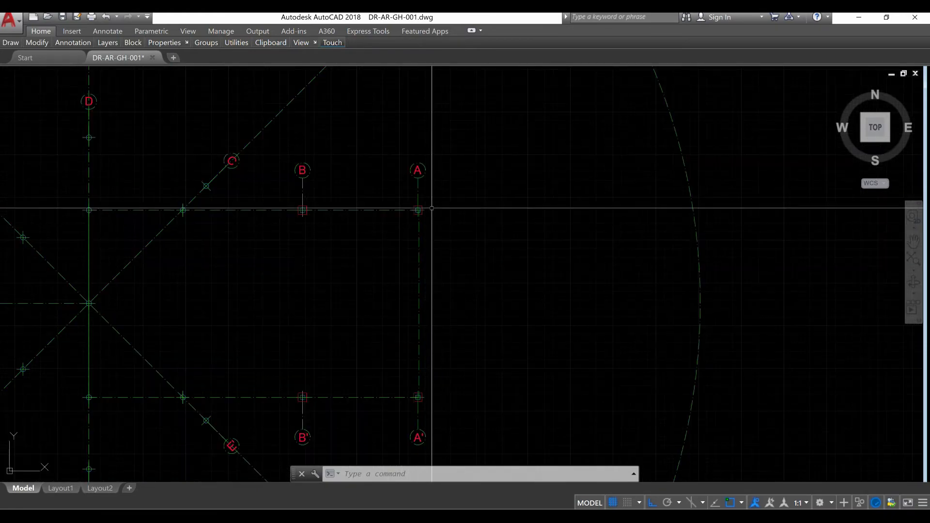
scroll(433, 187, up, 2)
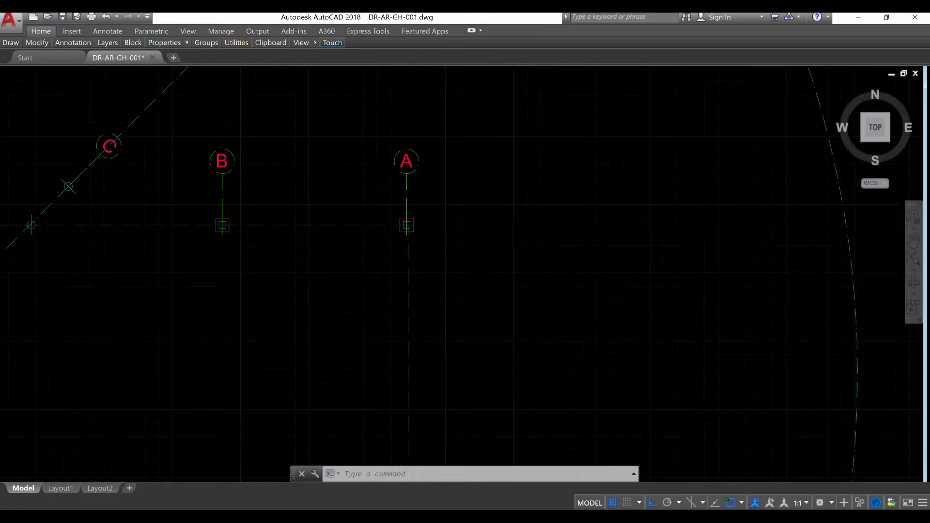
scroll(411, 228, up, 4)
scroll(409, 208, down, 4)
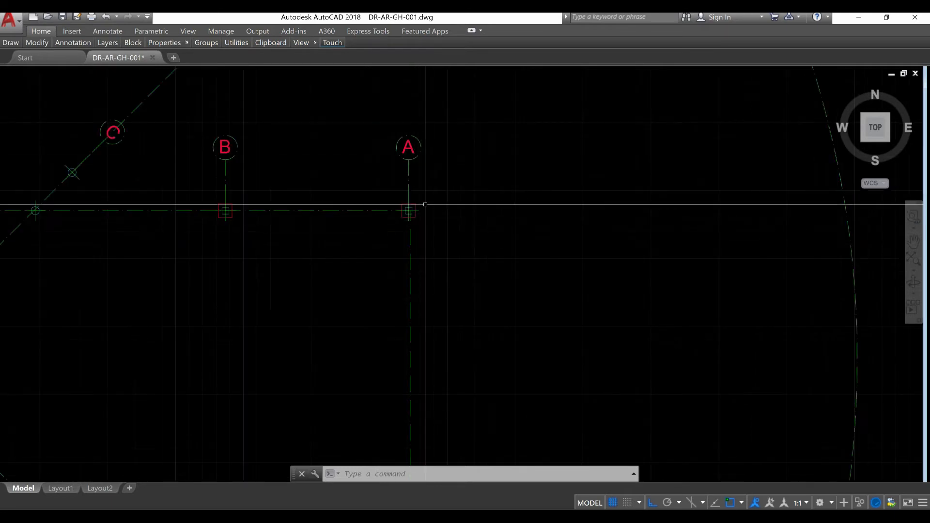
Copy the upper A bubble with its letter and line horizontally into the empty area east of column A.
click(450, 165)
click(383, 119)
text(c)
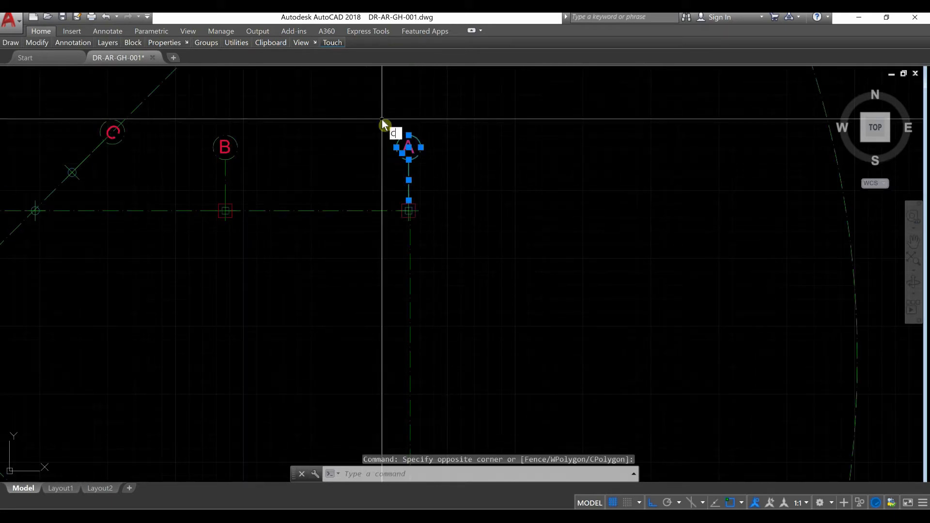
text(o)
key(Return)
click(410, 201)
click(529, 201)
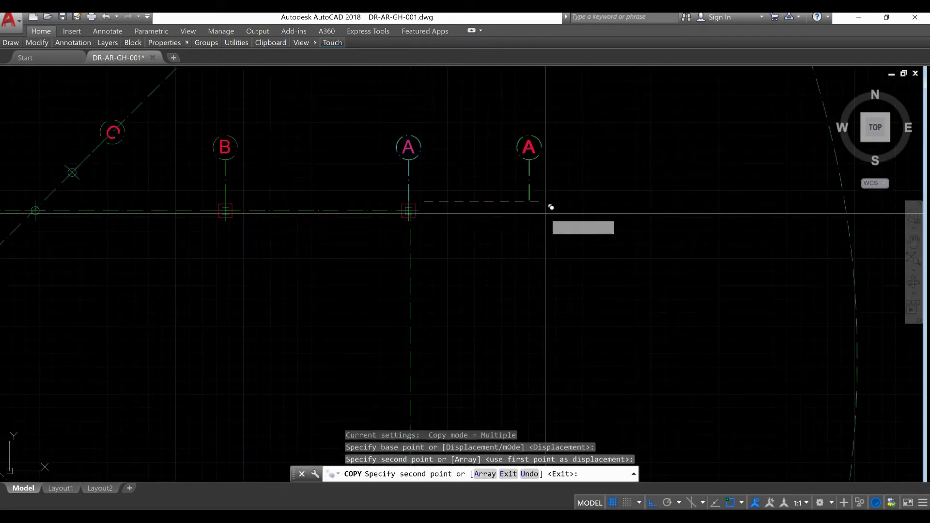
key(Escape)
key(Escape)
Rotate the copied A bubble with its letter and line by -90 degrees about the line's free end.
click(578, 199)
click(492, 115)
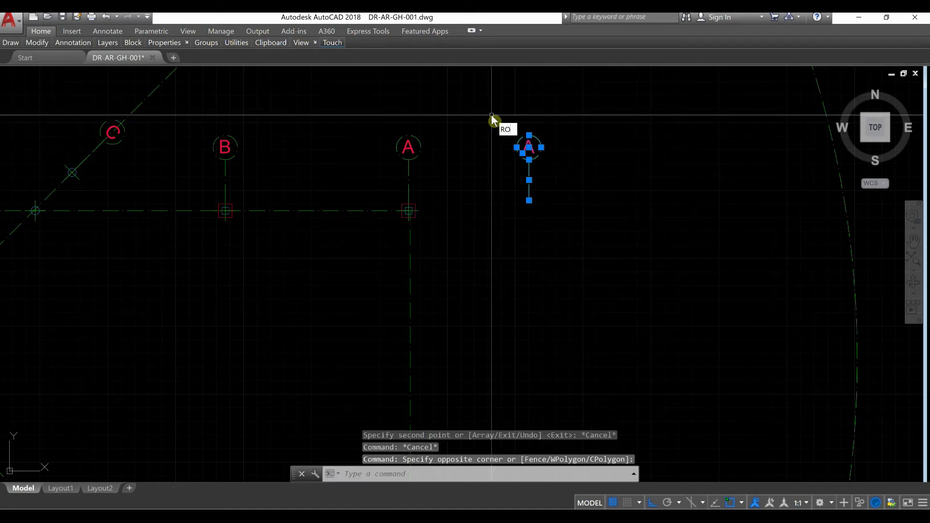
key(Return)
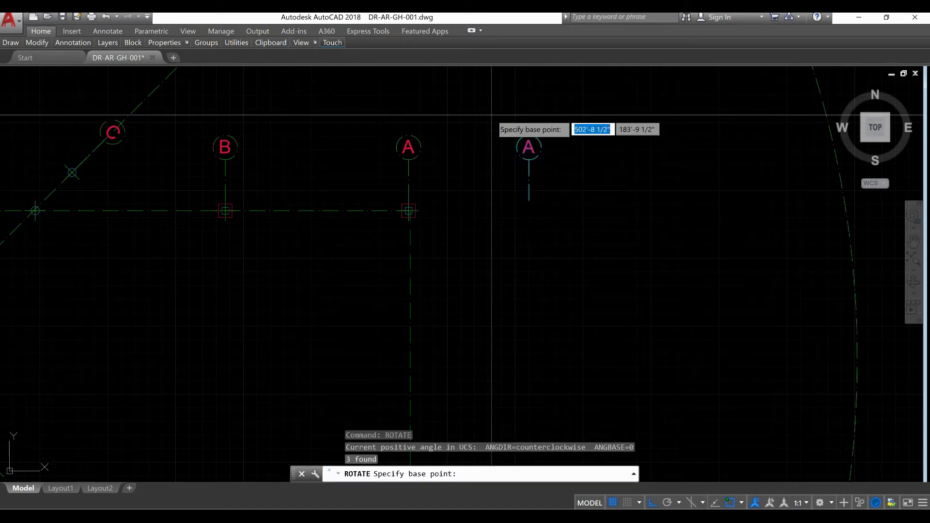
click(529, 200)
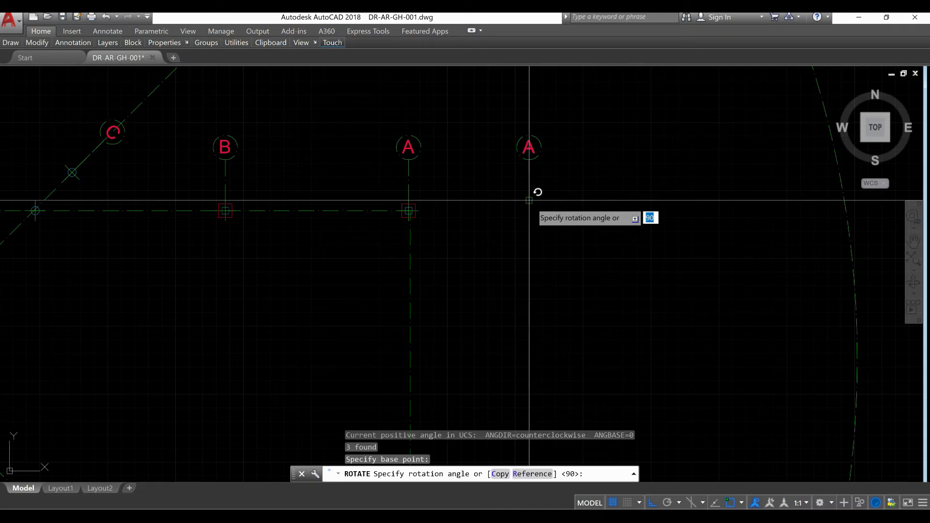
text(-90)
key(Return)
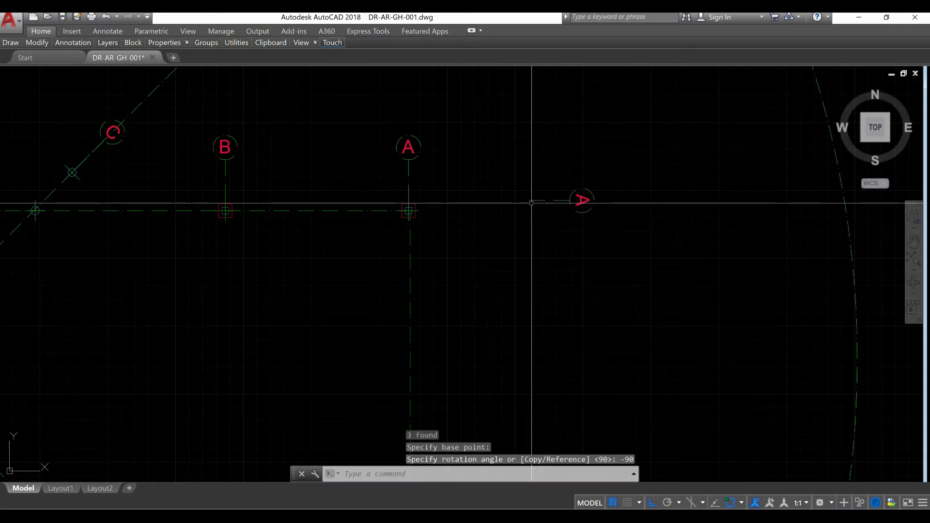
Move the rotated bubble so its line's free end meets the upper row axis at column A.
click(711, 284)
click(552, 170)
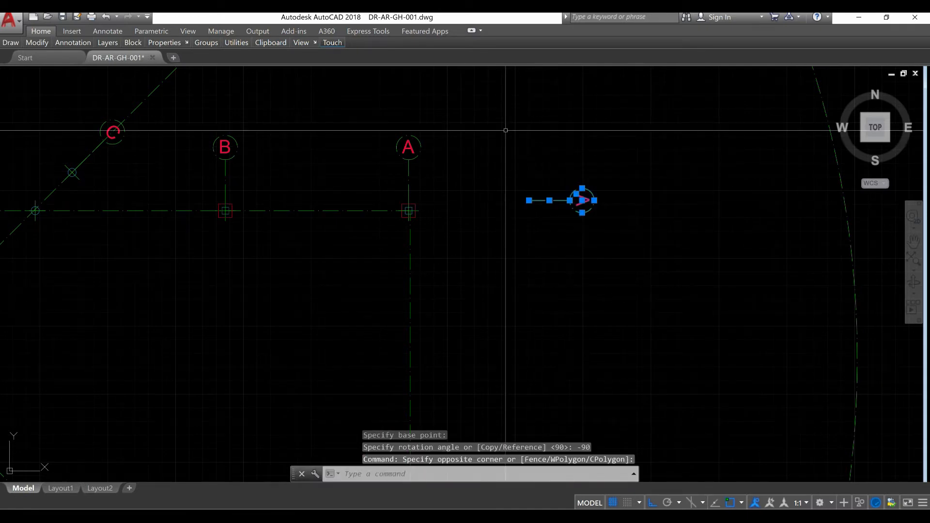
key(Return)
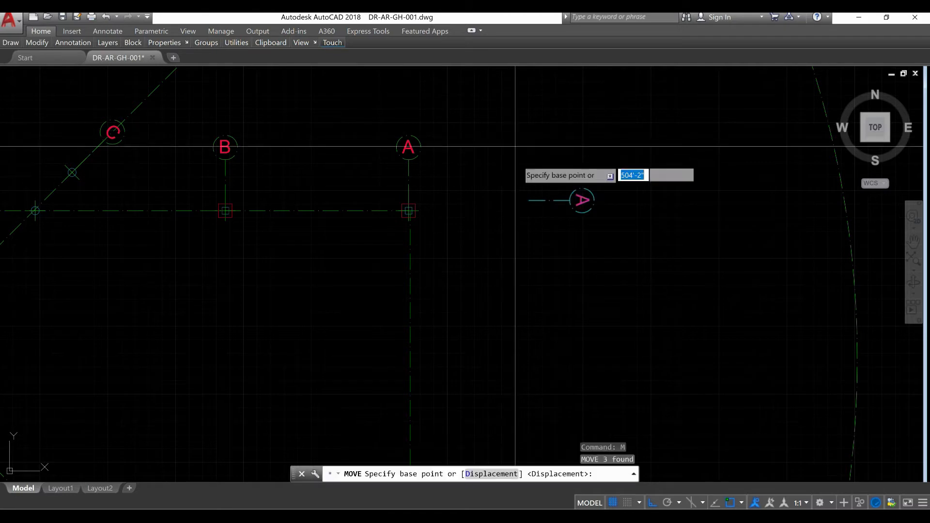
click(529, 200)
scroll(423, 218, up, 2)
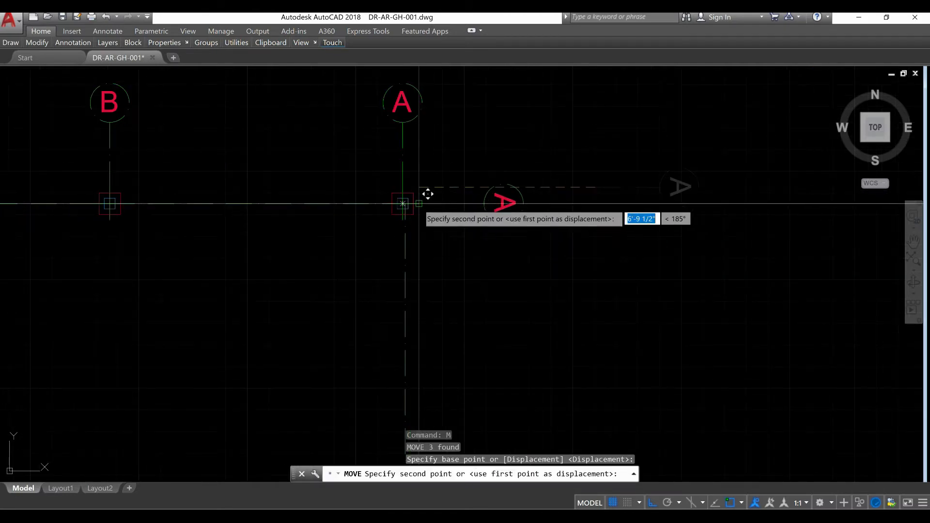
click(426, 200)
Rotate only the letter in the upper row's bubble so that it reads upright.
scroll(506, 203, up, 4)
click(511, 207)
click(504, 190)
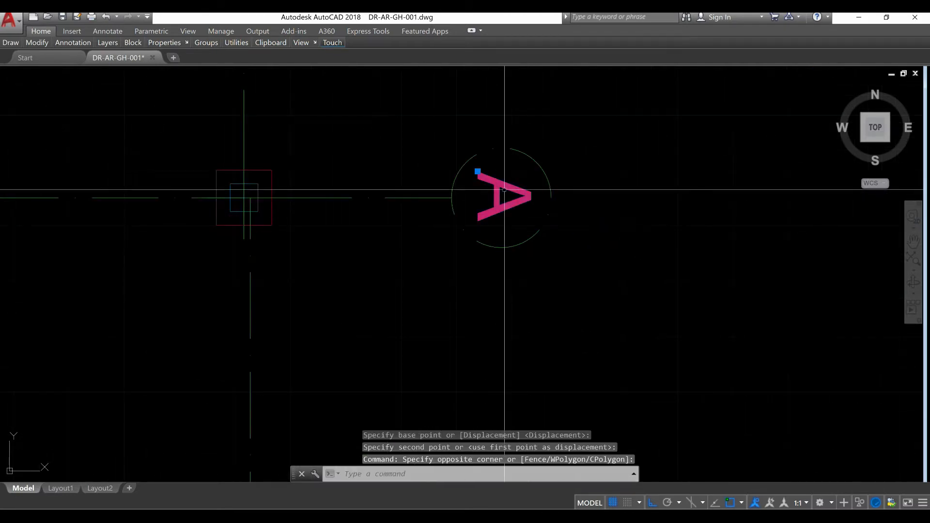
text(ro)
key(Return)
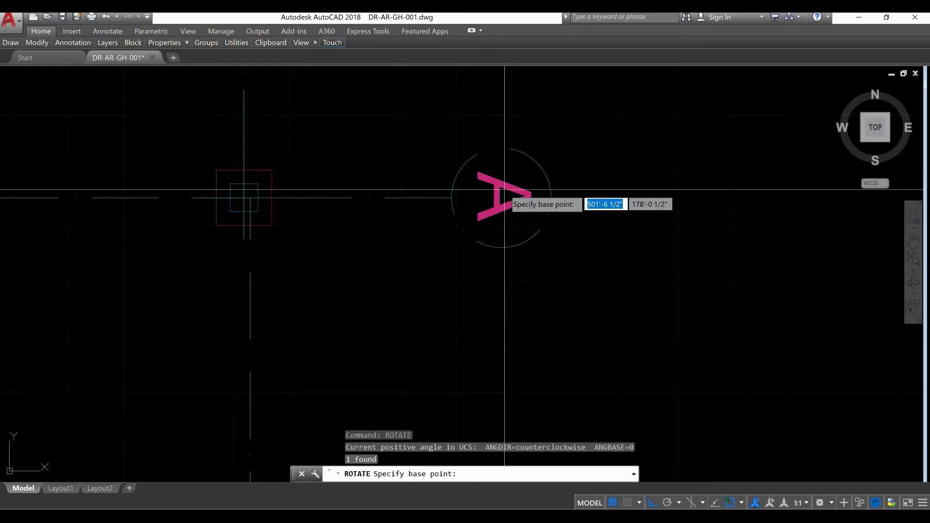
click(504, 189)
click(517, 98)
Move the upright letter horizontally to centre it in the upper row's bubble.
click(523, 205)
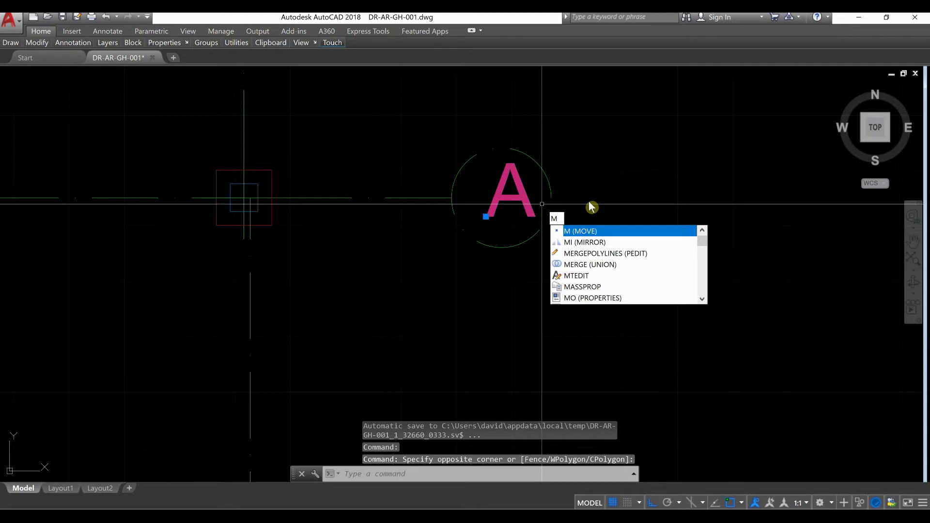
key(Return)
click(634, 197)
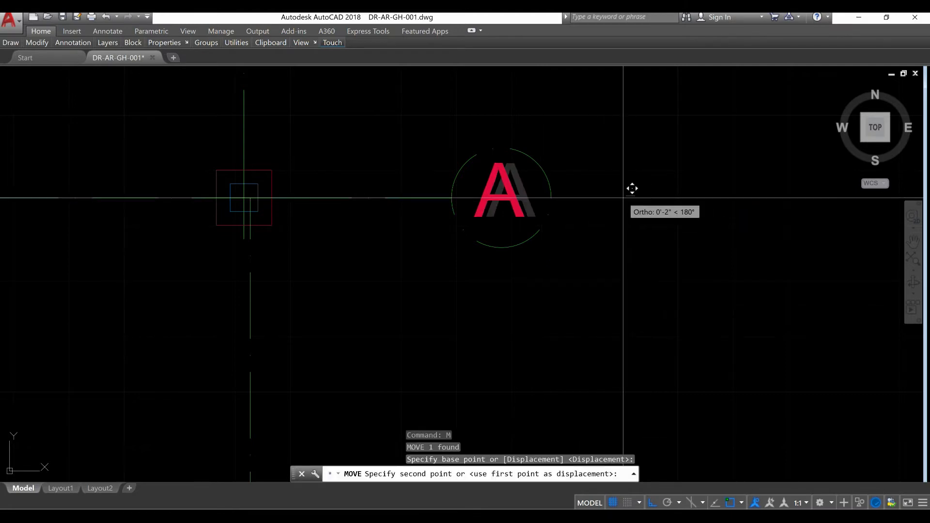
click(623, 197)
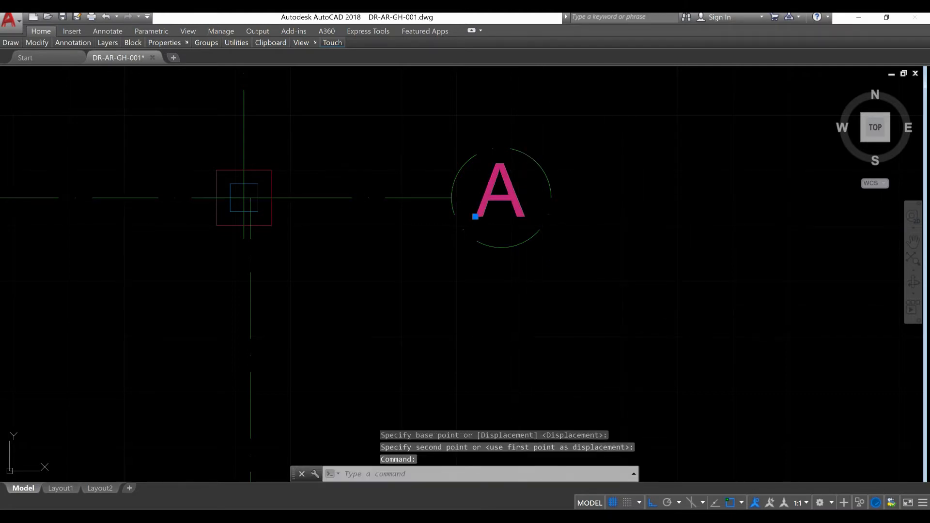
Change the letter in the upper row's end bubble to 1.
double_click(520, 199)
text(1)
key(Return)
Copy the 1 bubble with its number and line from the upper row's end column to the lower row's end column.
scroll(556, 177, down, 6)
click(562, 176)
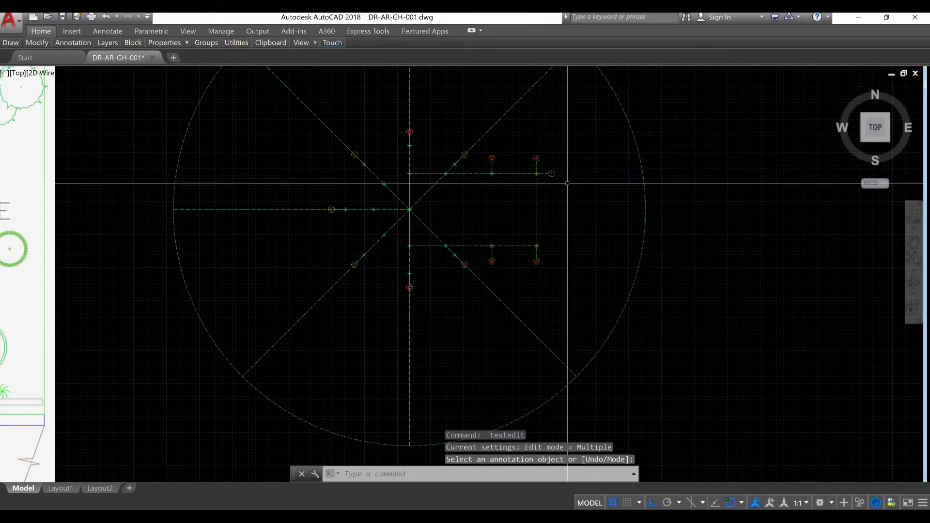
click(546, 161)
text(CO)
key(Return)
scroll(547, 184, up, 6)
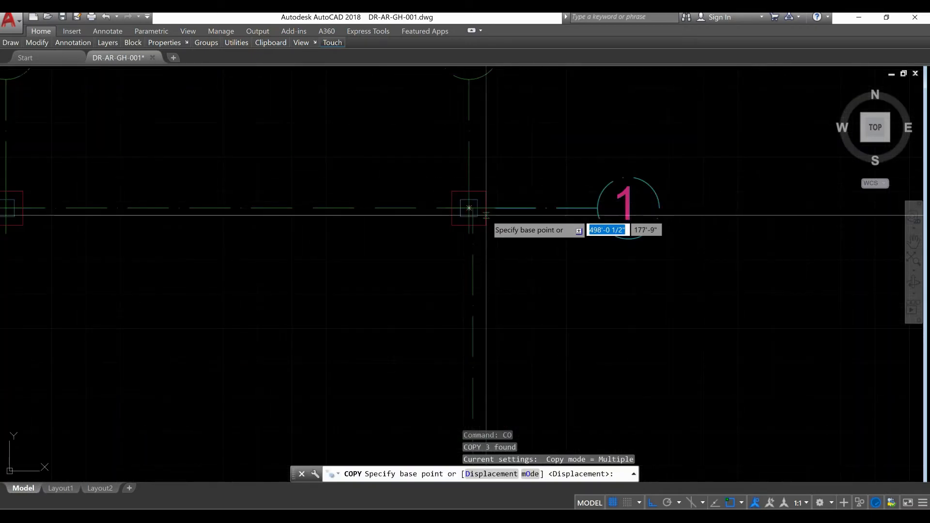
click(486, 215)
scroll(489, 208, down, 4)
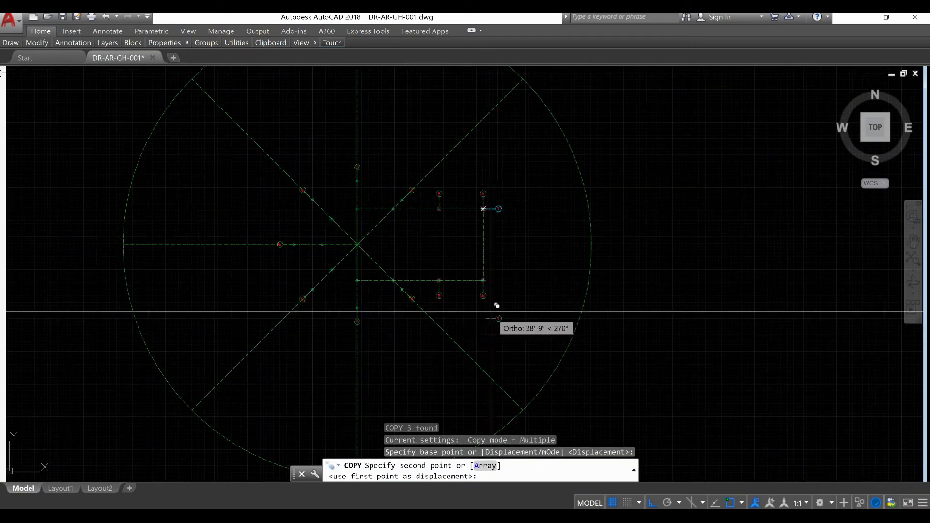
scroll(491, 311, up, 6)
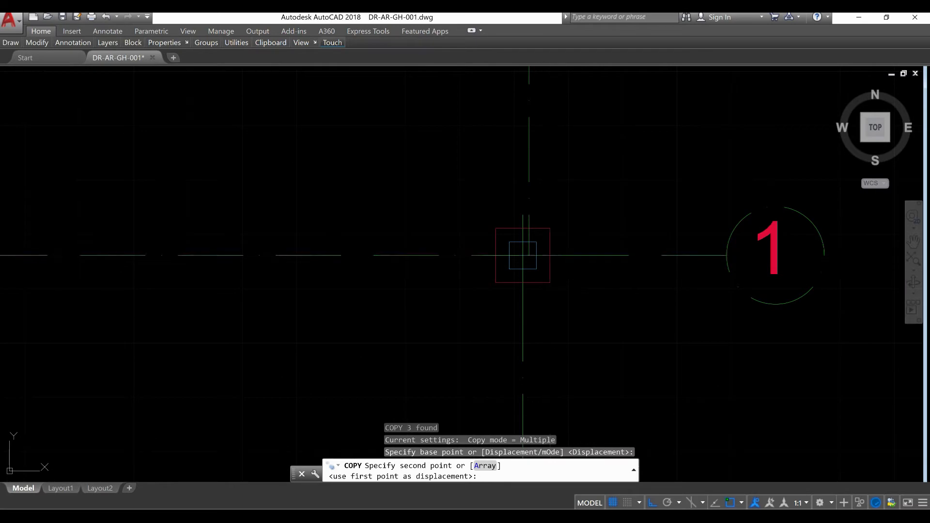
click(523, 255)
scroll(546, 254, down, 10)
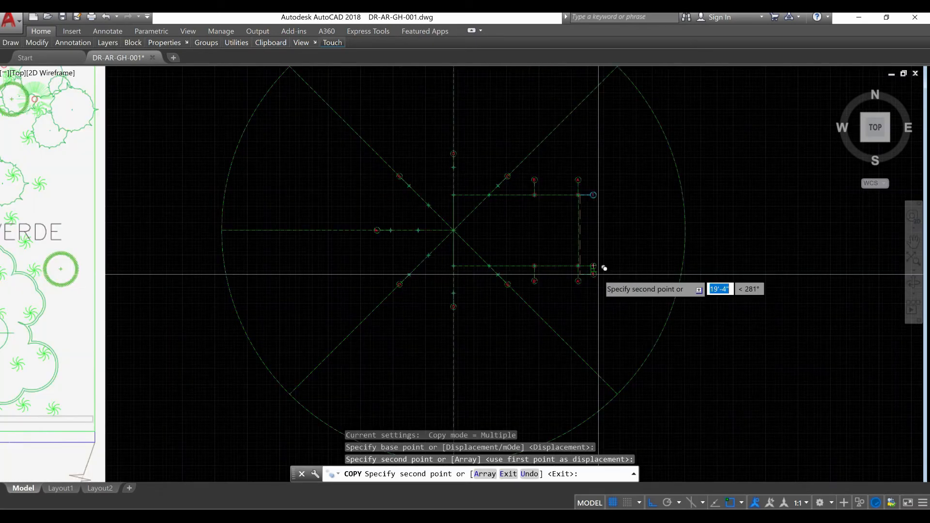
scroll(599, 271, up, 8)
key(Escape)
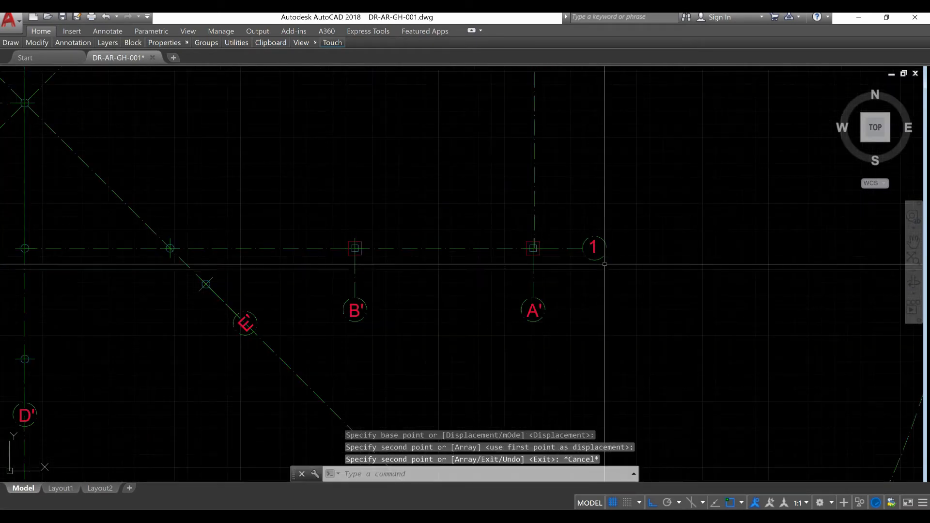
Change the number in the lower row's end bubble to 2.
click(595, 248)
double_click(594, 249)
scroll(595, 250, up, 3)
text(2)
click(613, 297)
key(Escape)
key(Escape)
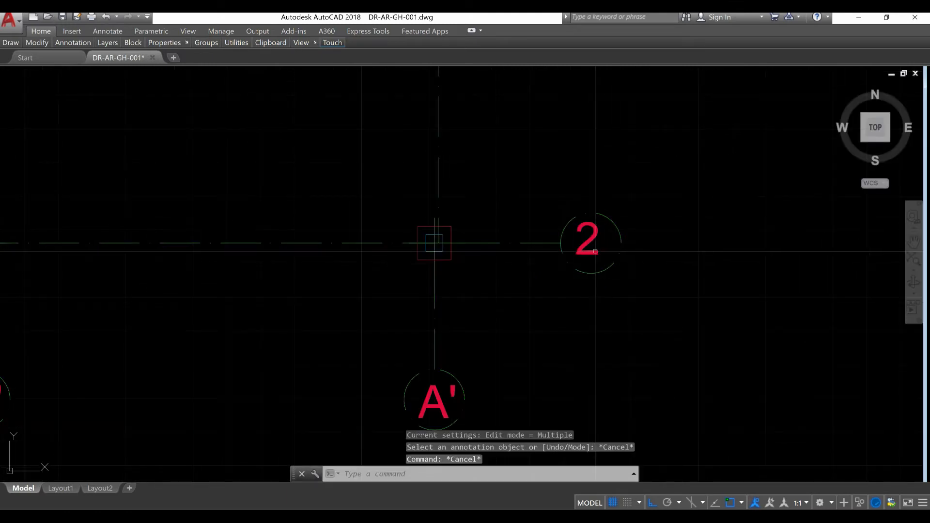
Move the number 2 to centre it inside the lower row's bubble.
scroll(596, 251, up, 4)
click(606, 248)
click(584, 220)
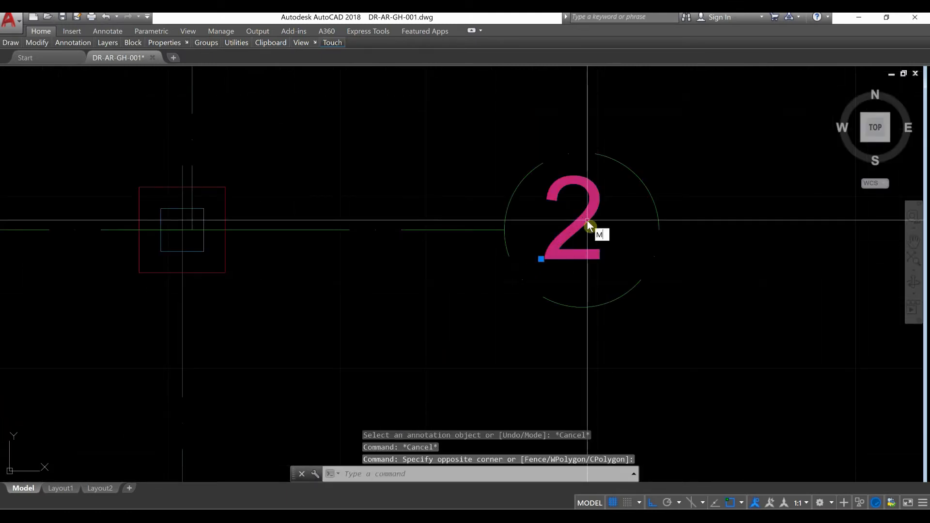
key(Return)
click(700, 268)
Mirror the 1 and 2 bubbles with their numbers and lines across the vertical line through the row axis midpoint, keeping the originals.
scroll(695, 280, down, 10)
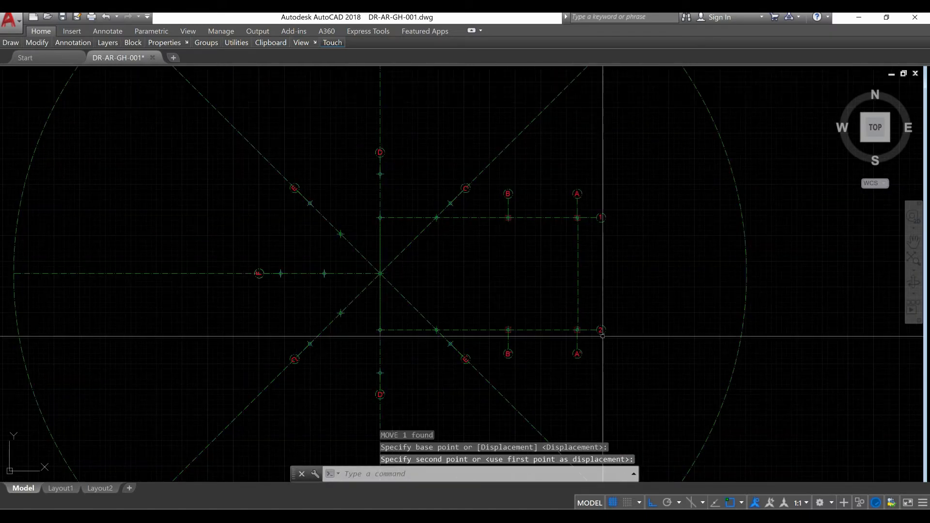
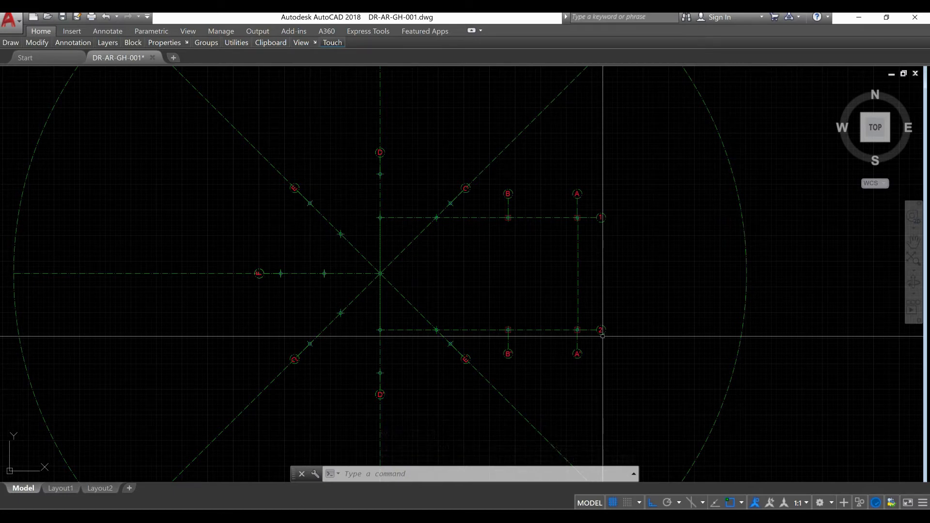
click(614, 350)
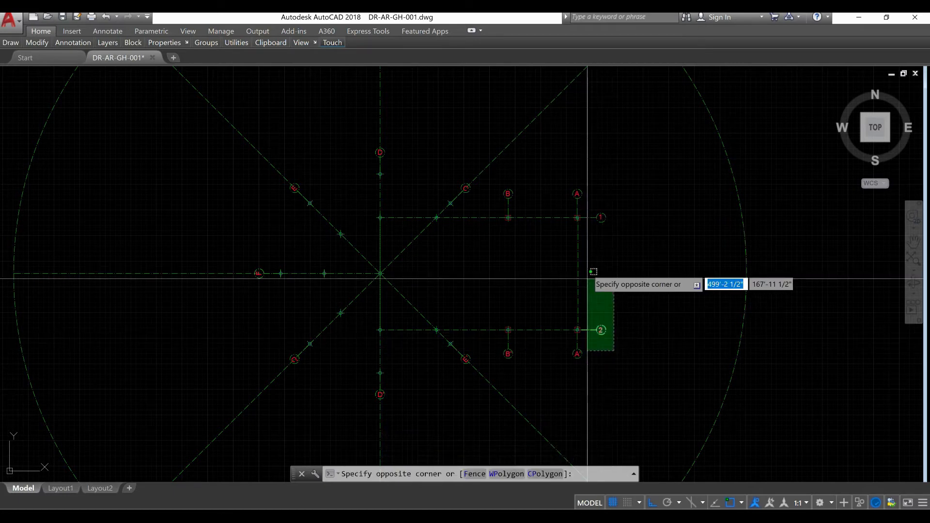
click(599, 210)
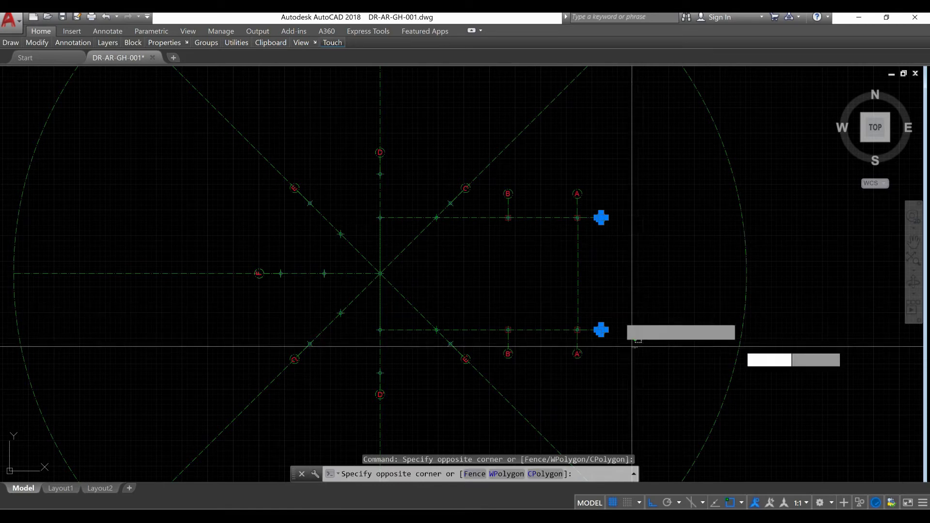
click(596, 215)
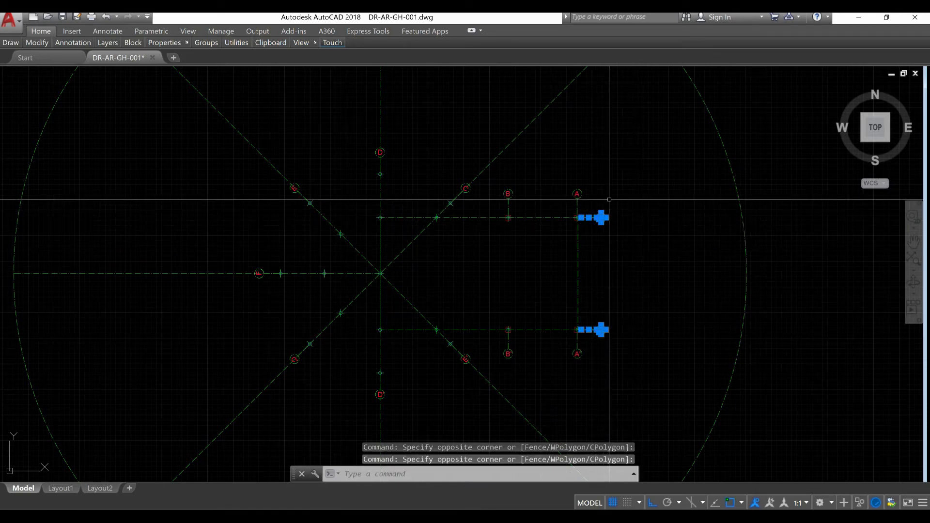
key(Return)
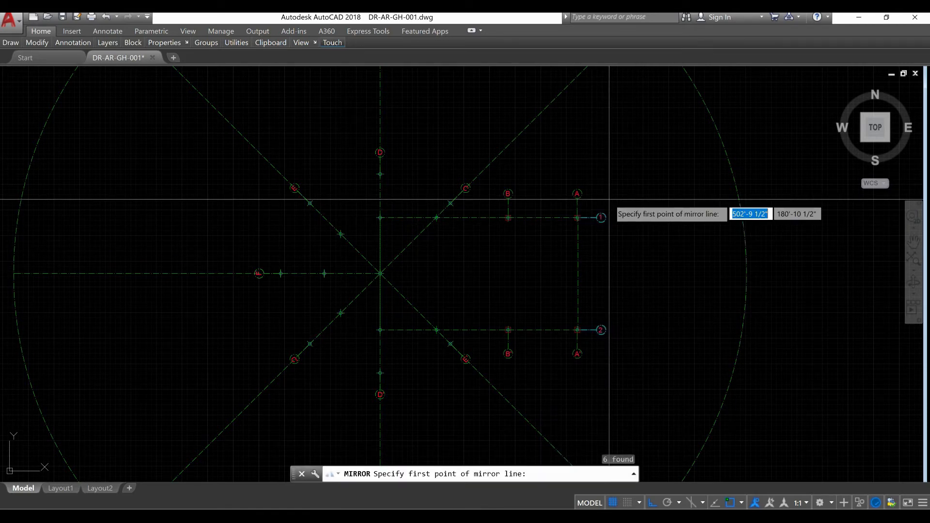
click(480, 218)
click(478, 247)
right_click(479, 248)
click(490, 254)
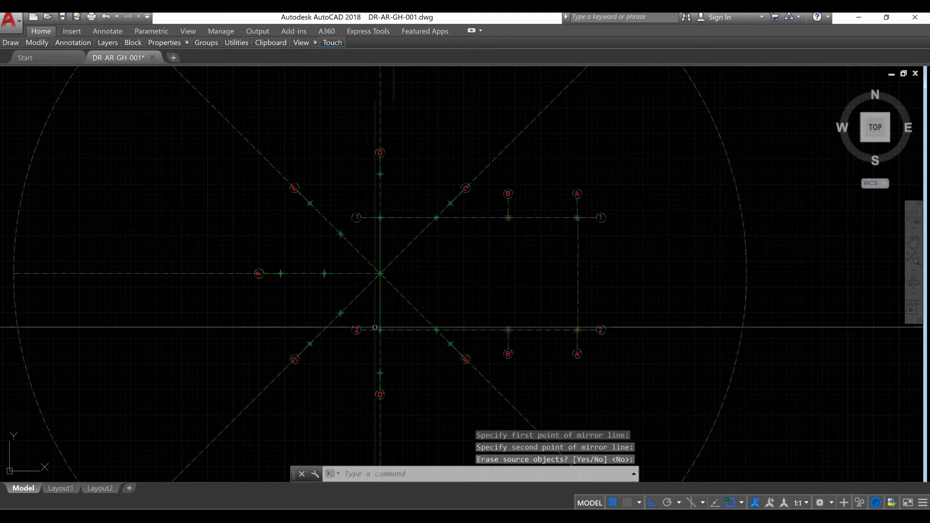
scroll(345, 337, up, 10)
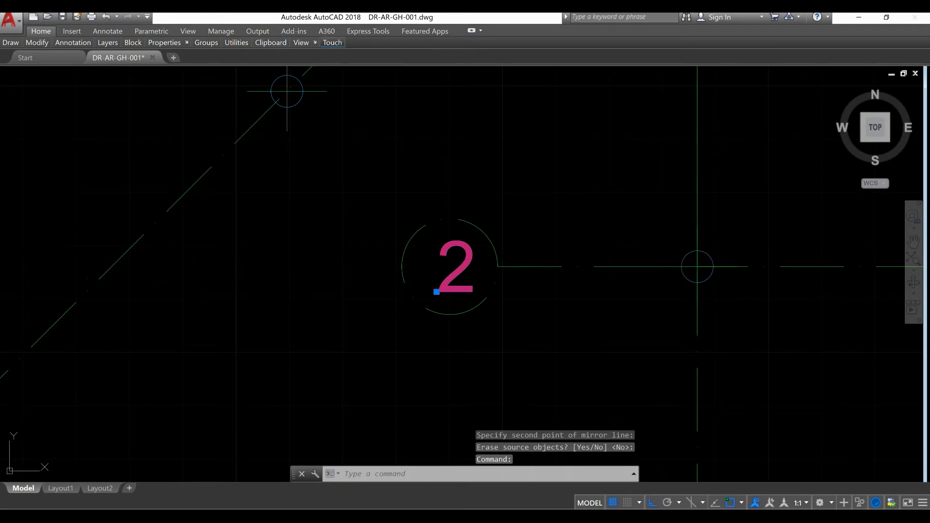
Change the mirrored number in the lower row's bubble near the vertical axis to 2'.
double_click(472, 264)
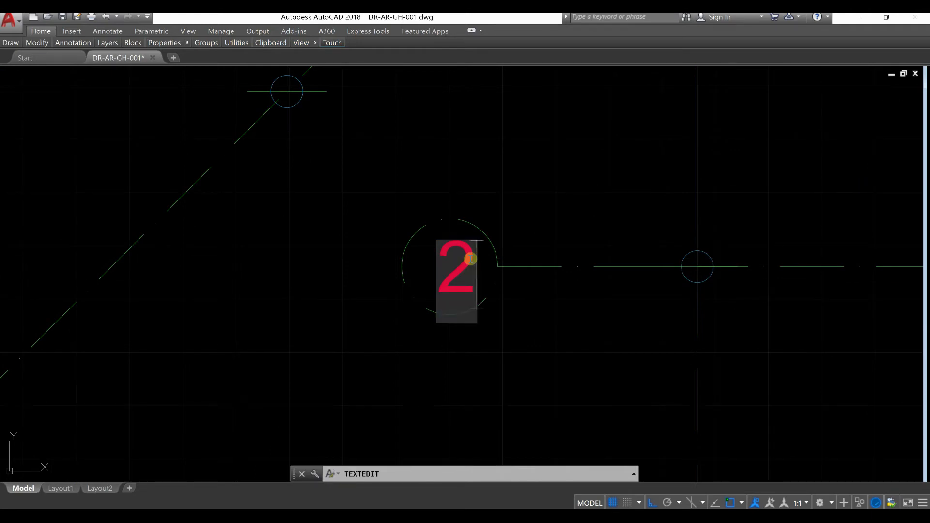
click(530, 238)
right_click(530, 238)
click(551, 246)
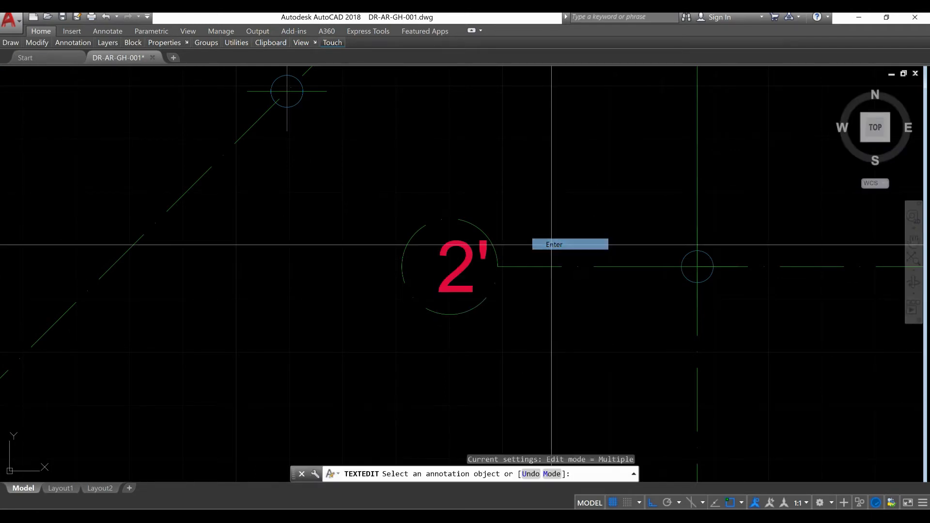
click(486, 297)
key(Escape)
Move the 2' label to centre it inside its bubble.
click(477, 282)
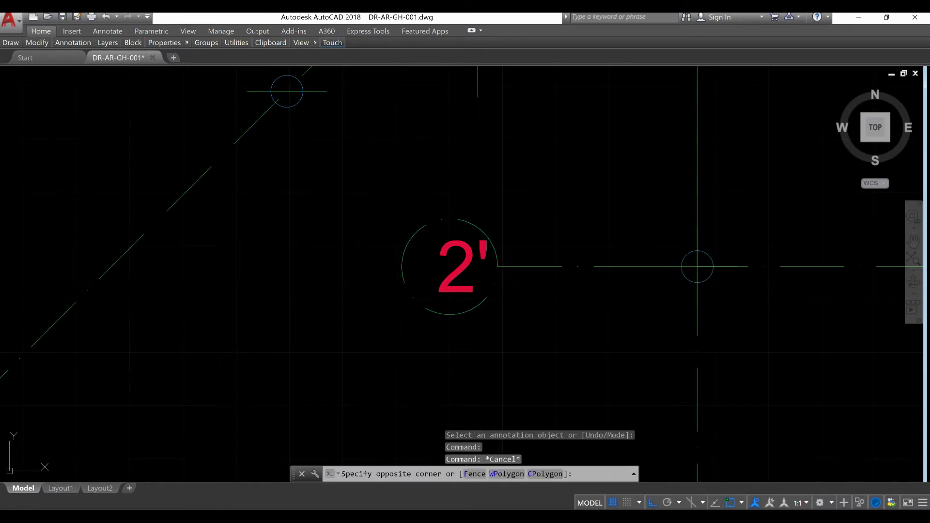
click(432, 298)
key(Return)
click(588, 193)
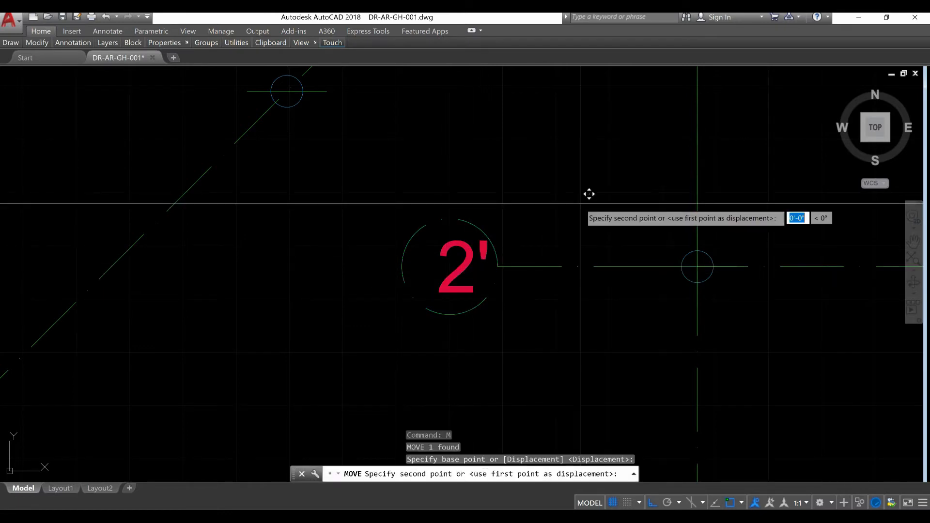
Move the mirrored number 1 to centre it inside the upper row's bubble near the vertical axis.
scroll(577, 195, down, 3)
scroll(456, 378, up, 2)
scroll(457, 378, down, 3)
scroll(446, 156, up, 7)
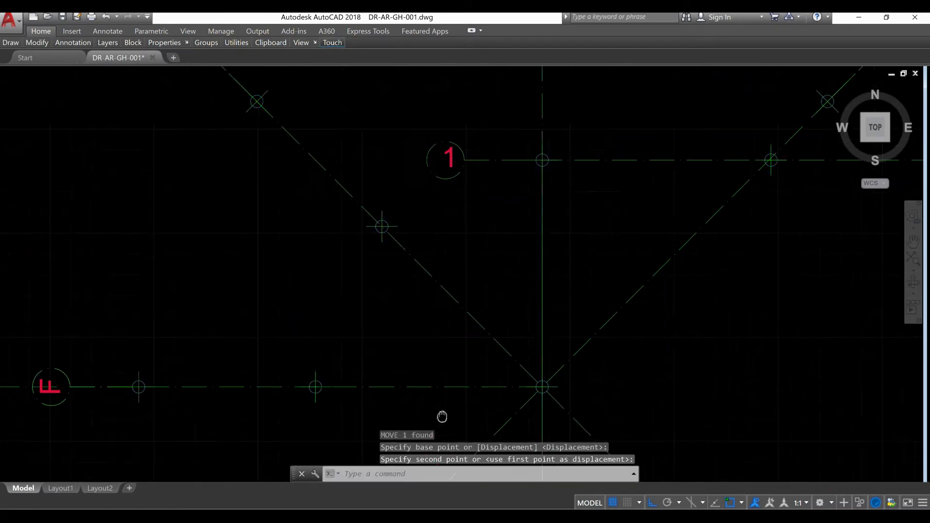
click(453, 151)
click(445, 158)
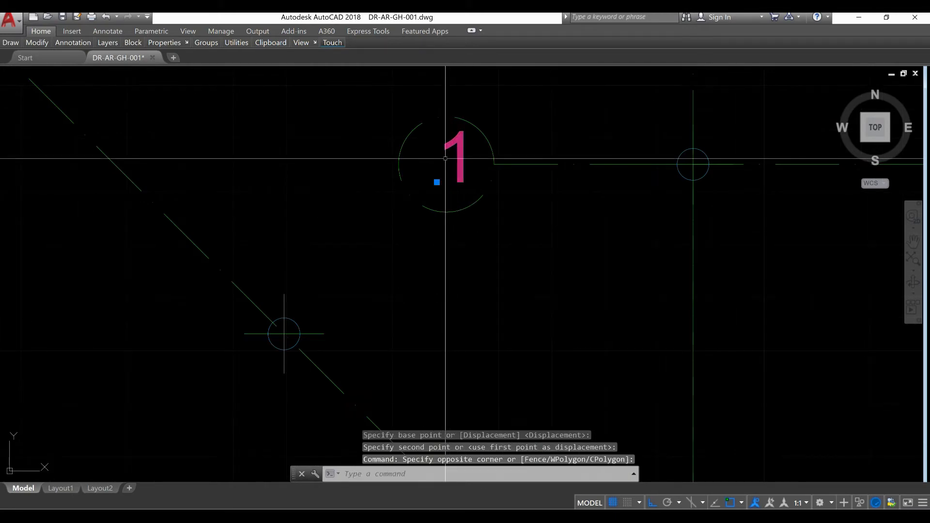
text(M)
key(Return)
click(540, 228)
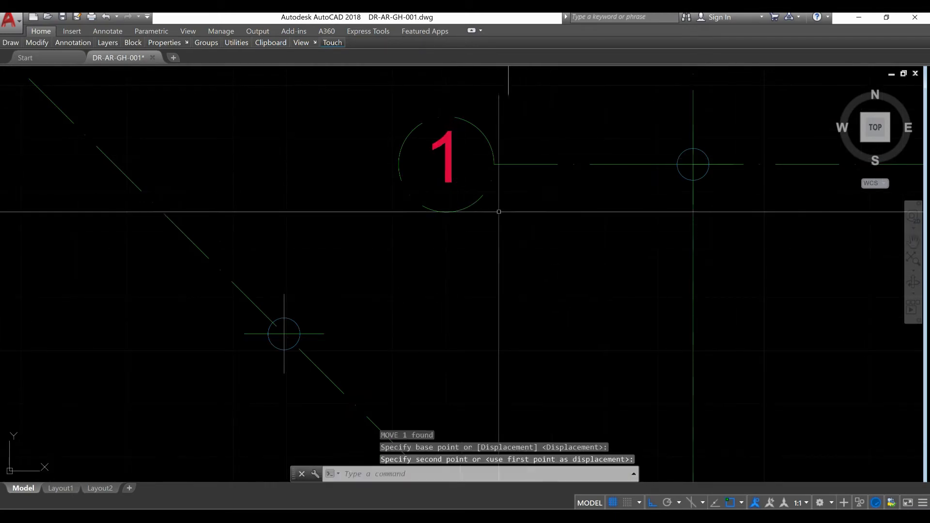
Change the mirrored number in the upper row's bubble near the vertical axis to 1'.
click(456, 157)
double_click(456, 163)
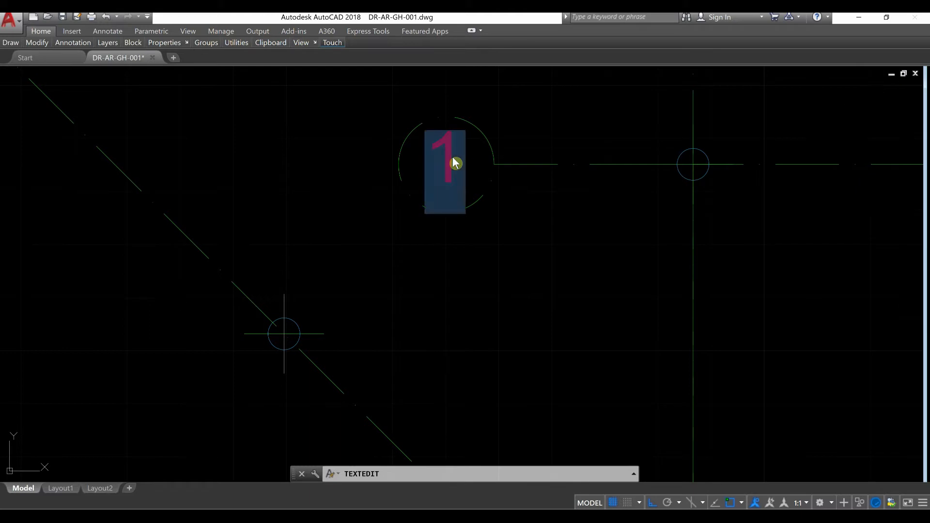
click(492, 277)
right_click(512, 138)
key(Escape)
scroll(487, 140, up, 4)
Move the 1' label to centre it inside its bubble.
click(328, 238)
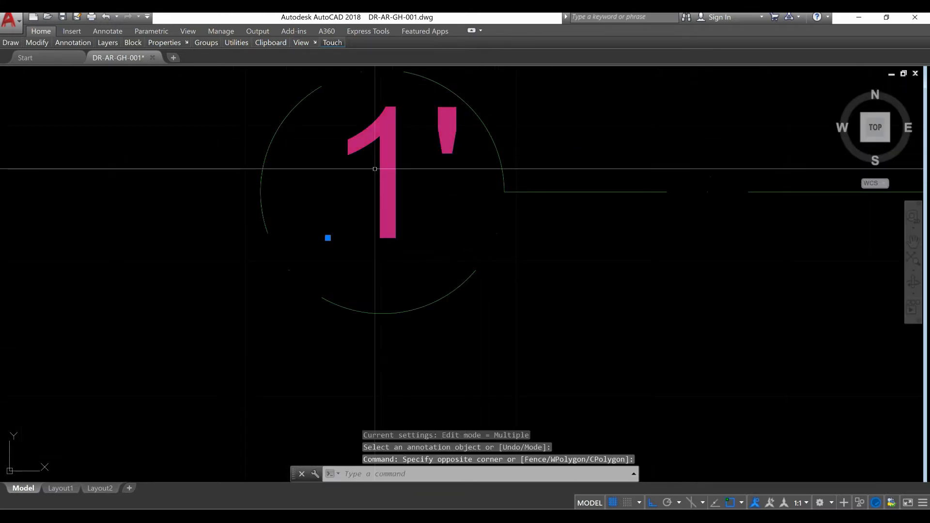
key(Return)
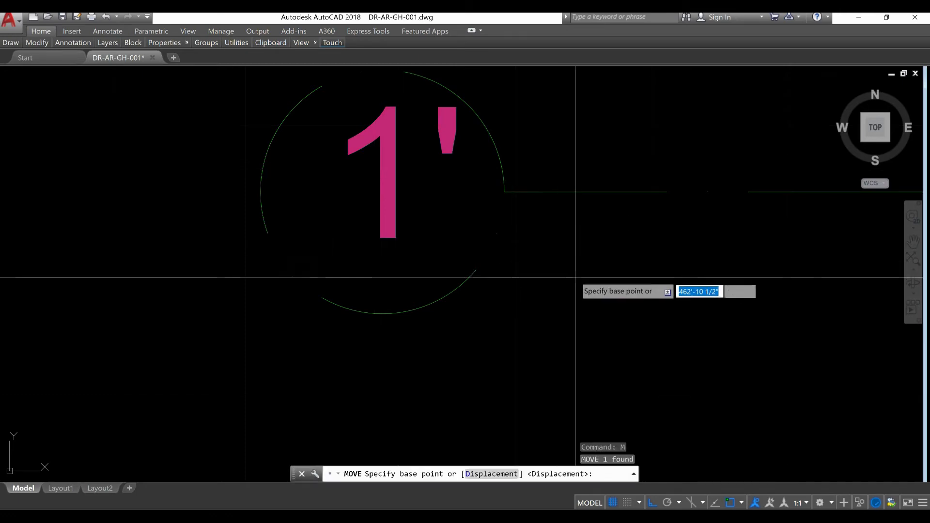
click(567, 269)
click(565, 284)
Examine the lettered and numbered bubbles across the whole column grid.
scroll(490, 271, down, 8)
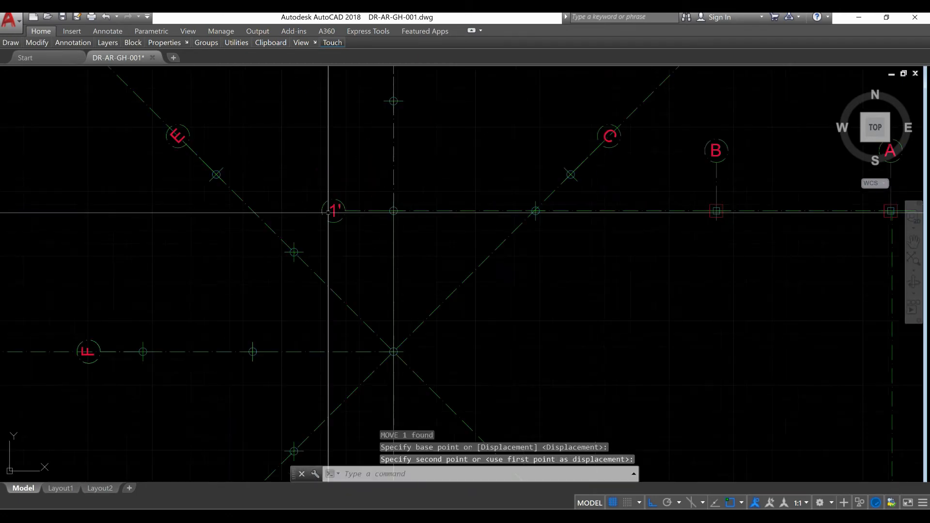
scroll(367, 188, up, 9)
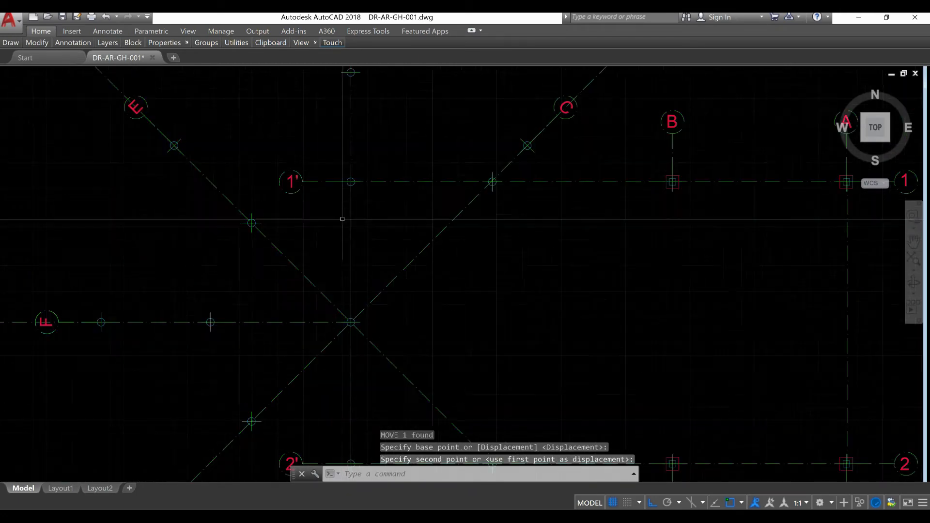
scroll(367, 187, down, 10)
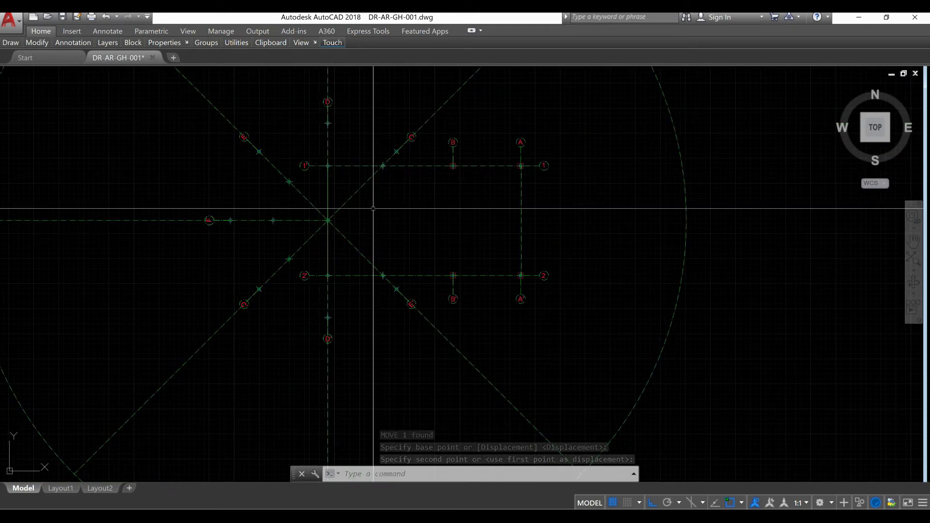
middle_drag(435, 251, 411, 269)
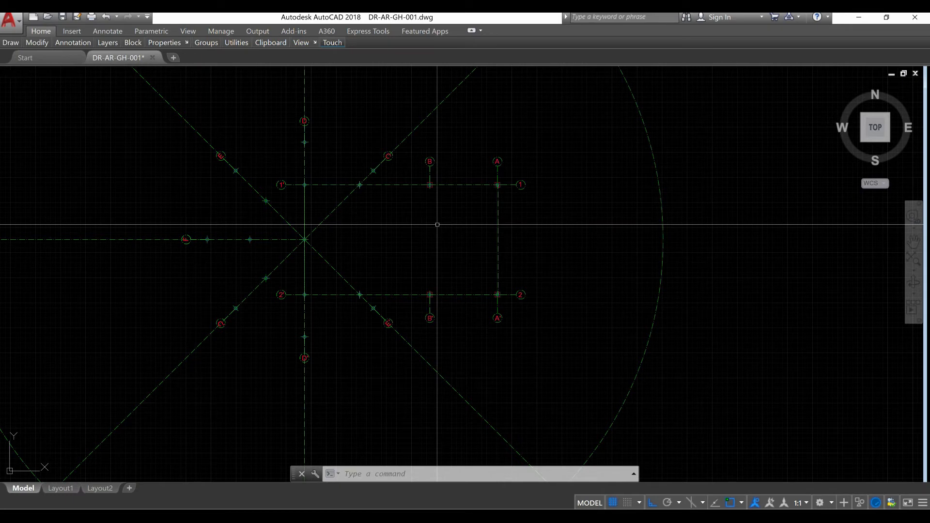
mouse_move(437, 224)
middle_down()
mouse_move(438, 264)
mouse_move(407, 260)
mouse_move(396, 275)
middle_up()
middle_drag(327, 225, 330, 238)
scroll(330, 238, down, 6)
scroll(369, 239, up, 5)
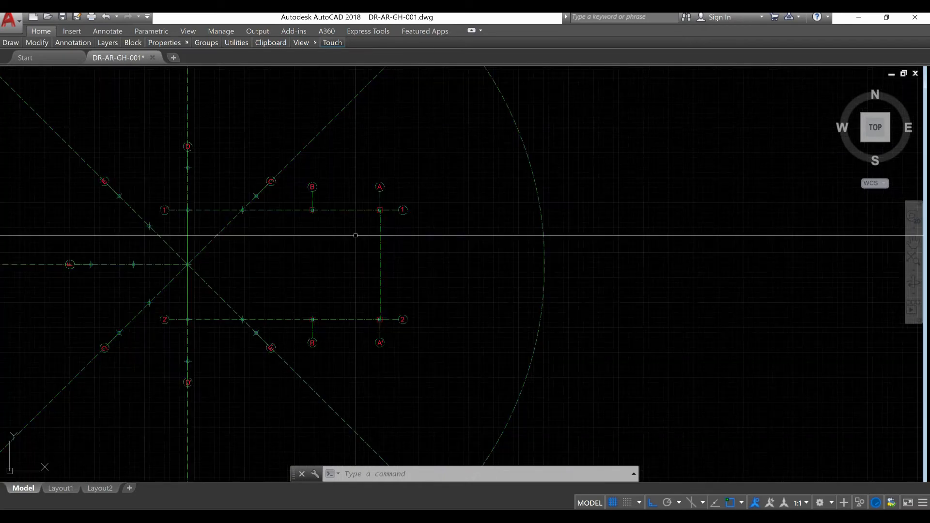
scroll(338, 199, up, 1)
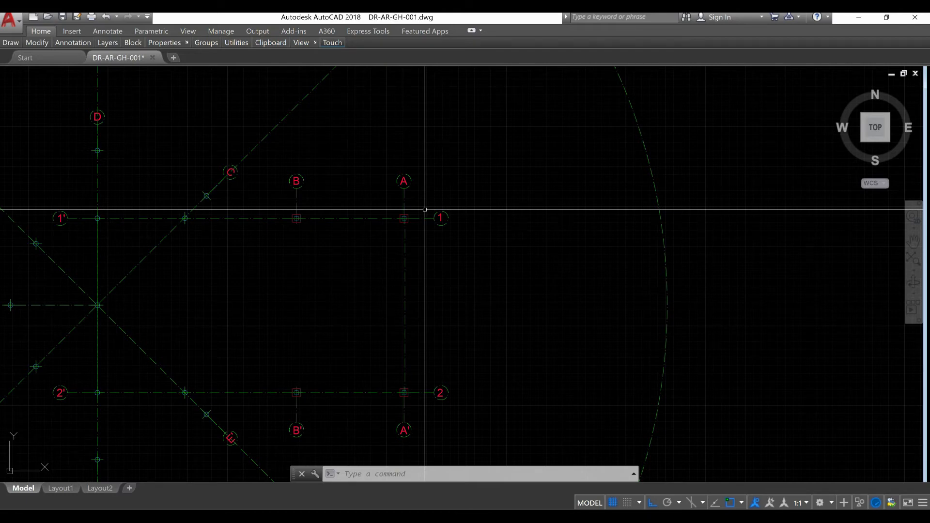
mouse_move(319, 282)
middle_down()
mouse_move(412, 286)
mouse_move(393, 305)
middle_up()
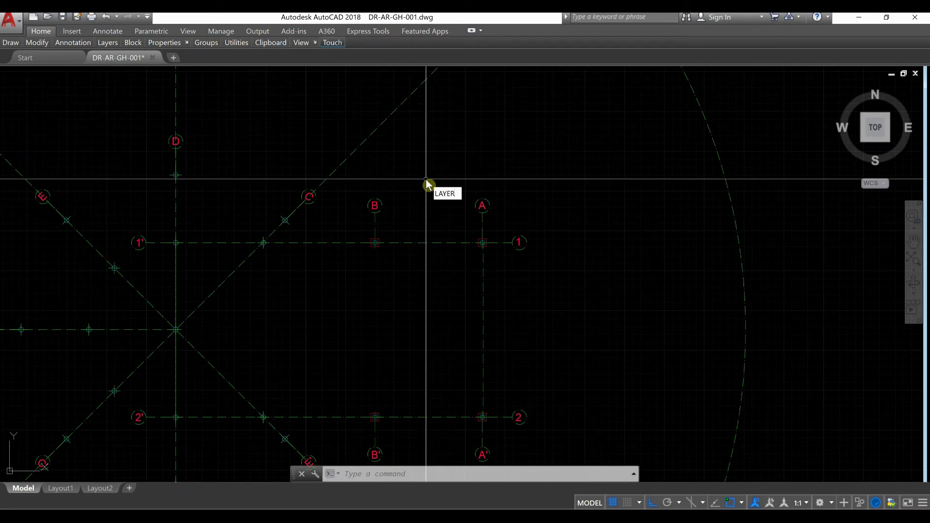
Make EW-001 the current layer.
key(Return)
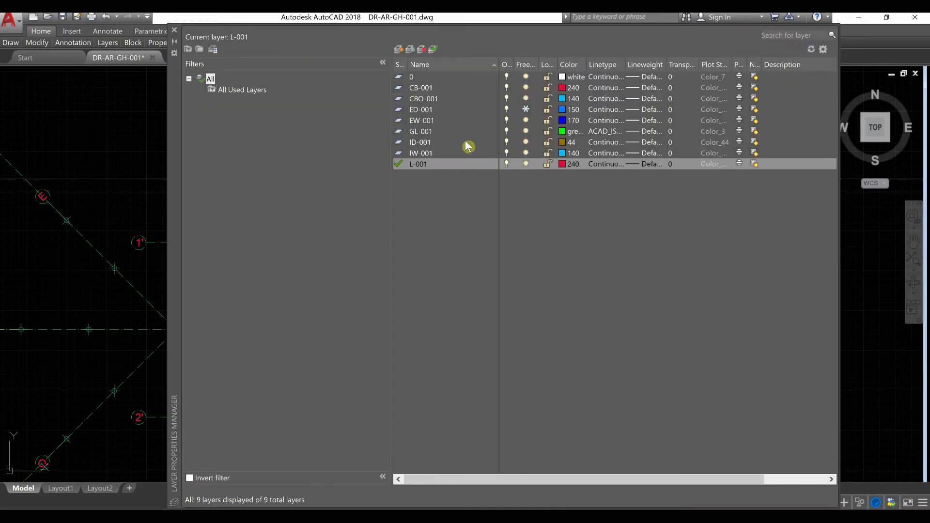
click(434, 123)
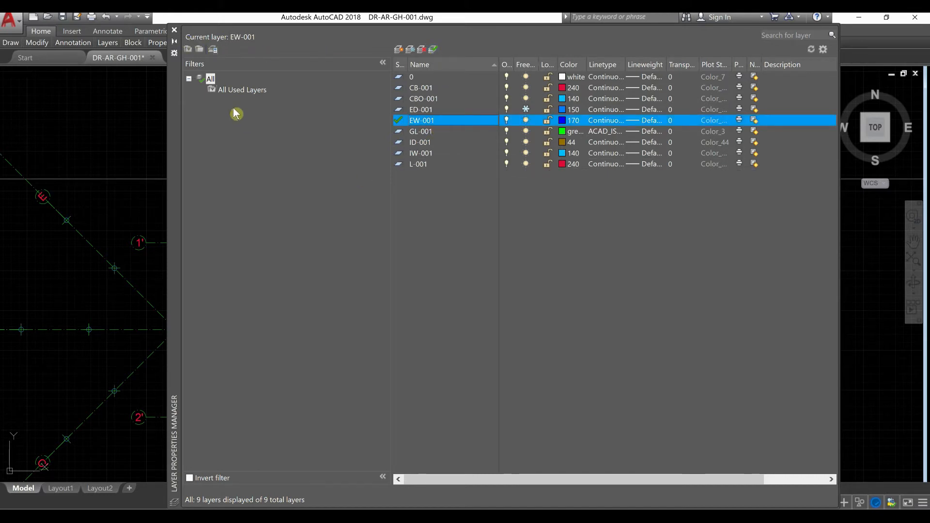
click(174, 30)
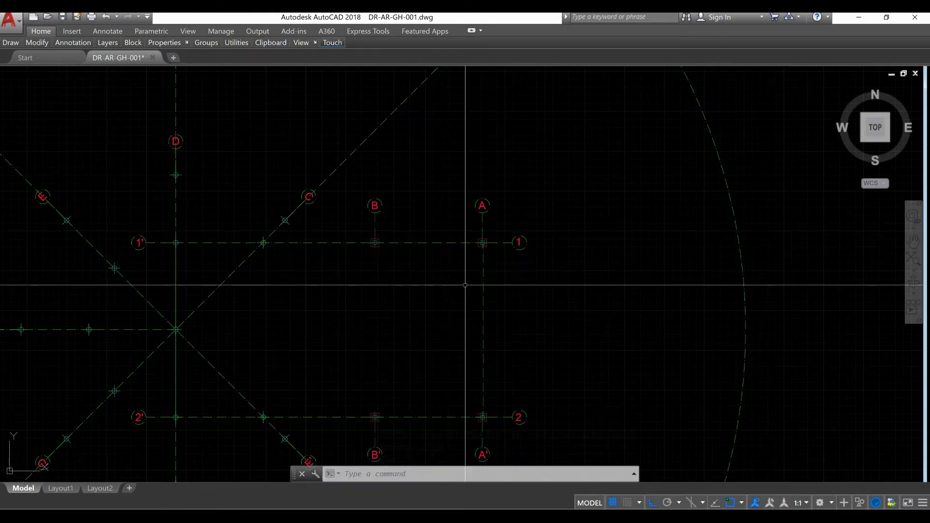
Examine the walls, columns and dimensions around the reception room on the reference plan, comparing them with the grid.
scroll(461, 245, down, 8)
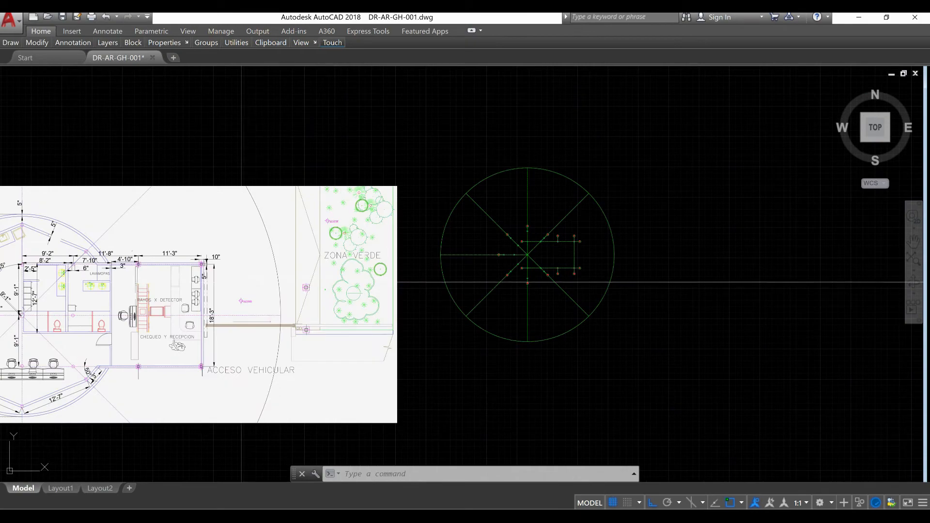
scroll(172, 271, up, 6)
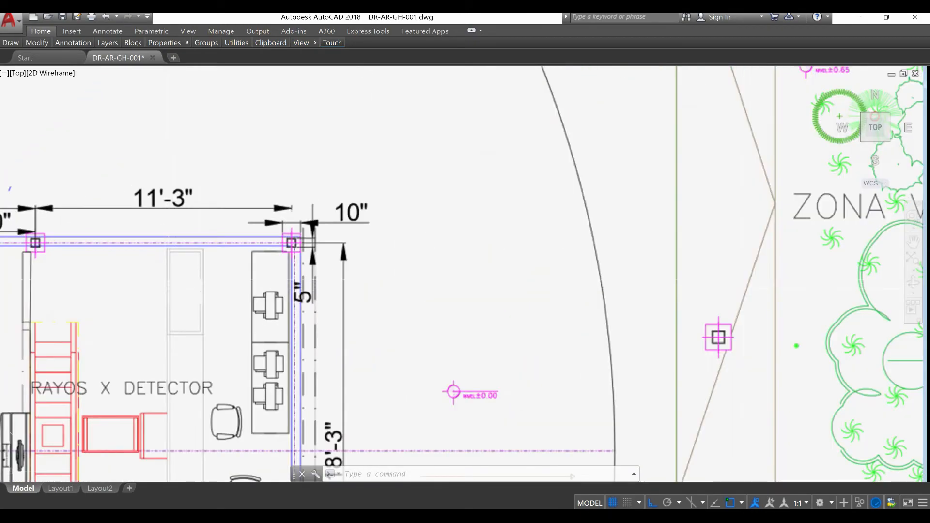
middle_drag(175, 280, 275, 284)
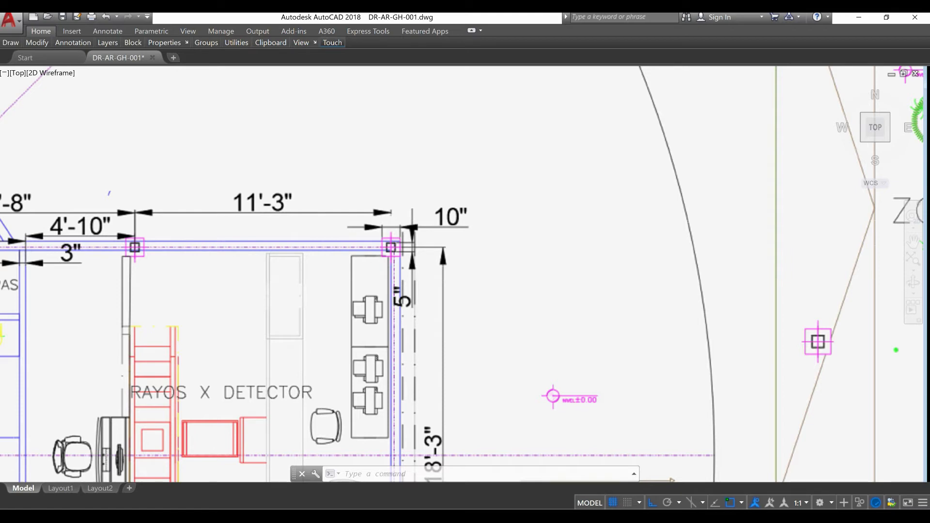
scroll(383, 276, down, 4)
scroll(391, 416, up, 4)
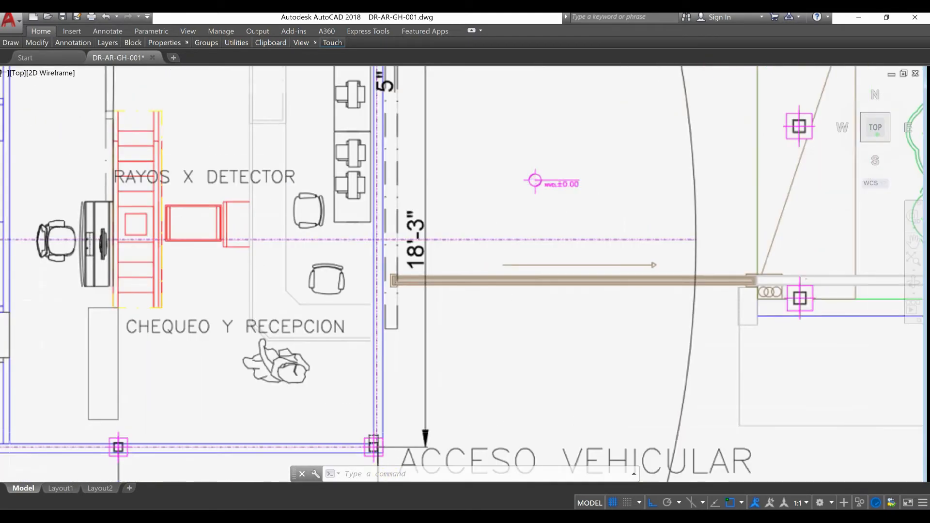
scroll(327, 398, down, 8)
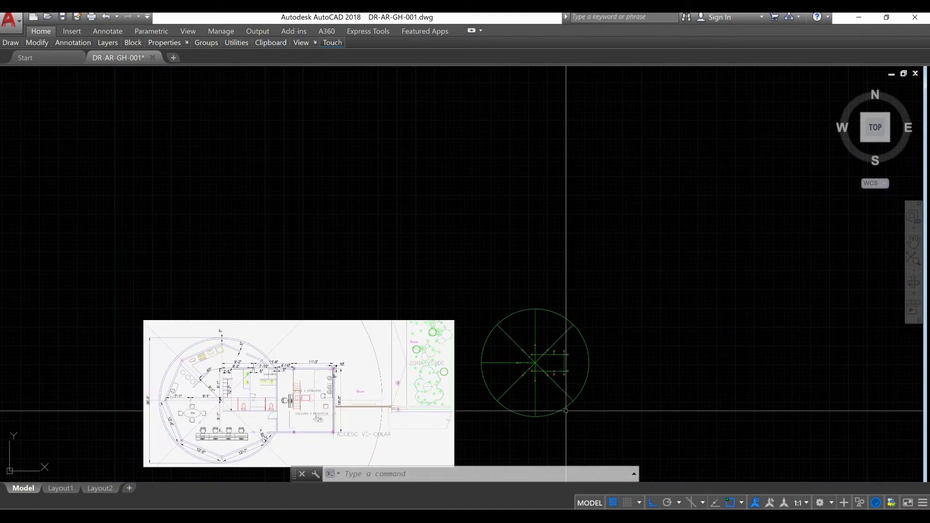
scroll(524, 300, up, 6)
scroll(524, 301, up, 4)
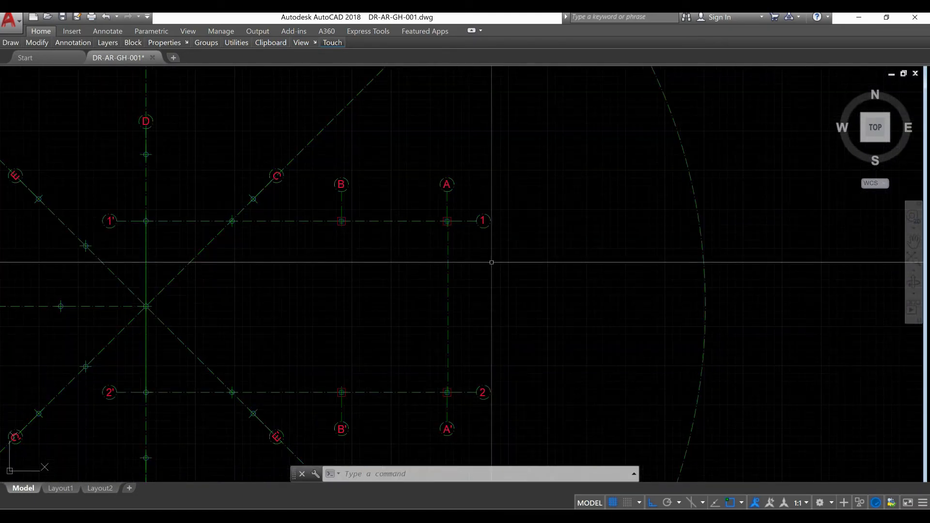
Draw a vertical wall line on grid A from just below the row 1 column down to the row 2 column, along the column centres.
key(Return)
scroll(436, 225, up, 8)
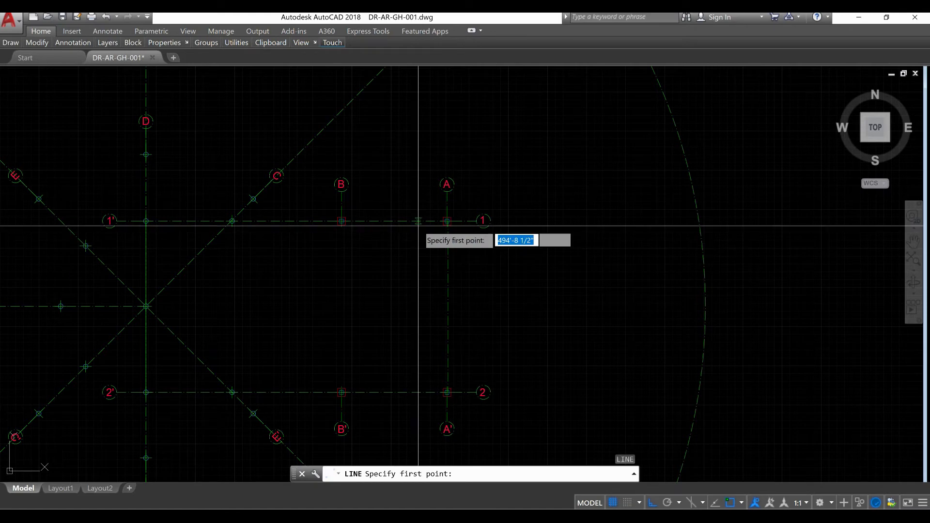
scroll(499, 198, down, 6)
click(499, 198)
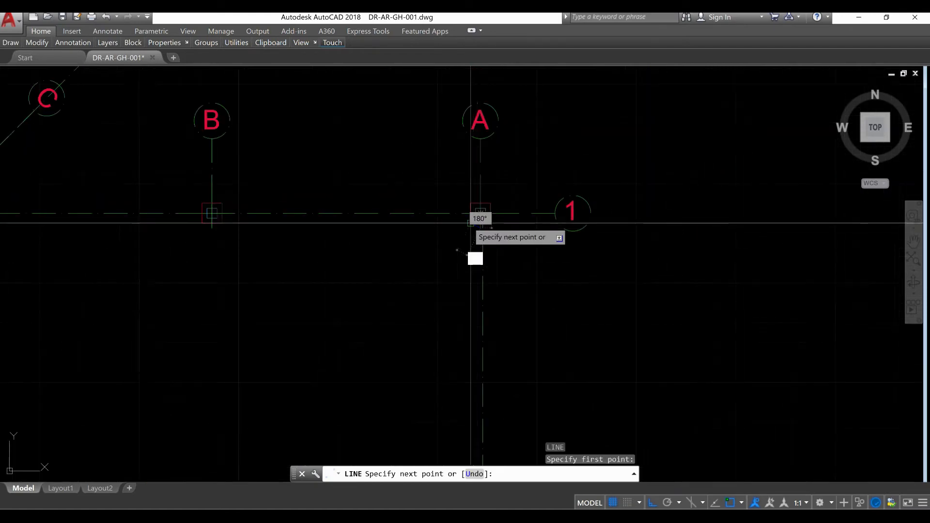
scroll(465, 272, up, 5)
scroll(473, 359, up, 5)
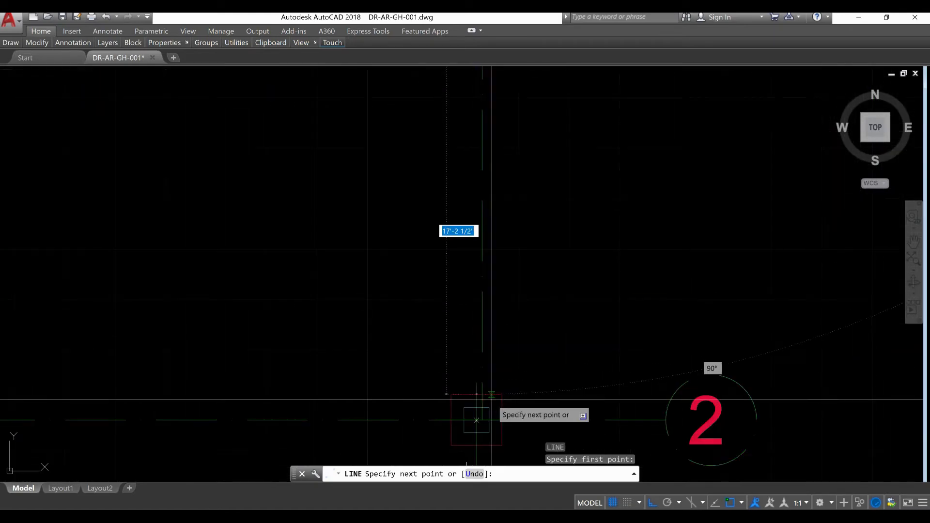
click(476, 420)
right_click(482, 286)
click(501, 292)
Draw a parallel wall line along the outer side of grid A, from the row 2 column up to the row 1 column's inner square corner.
right_click(516, 291)
click(536, 295)
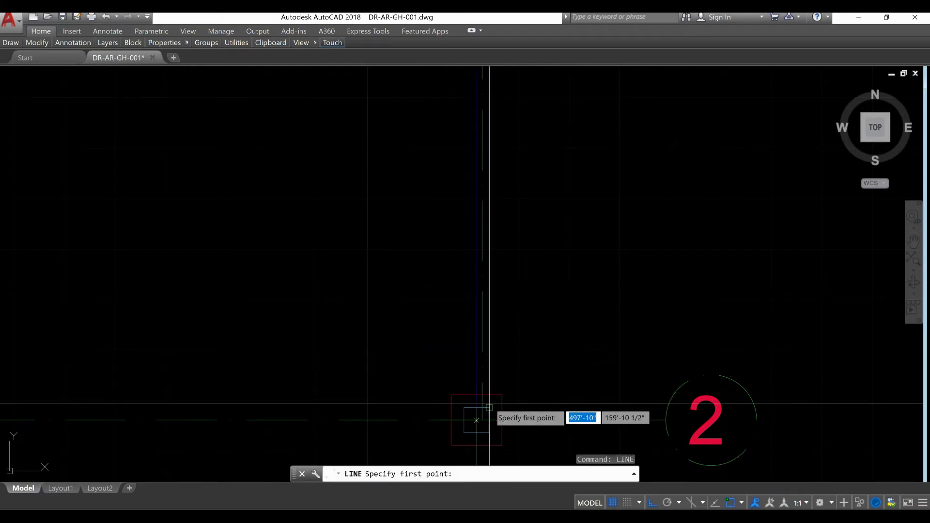
click(476, 420)
scroll(490, 249, down, 4)
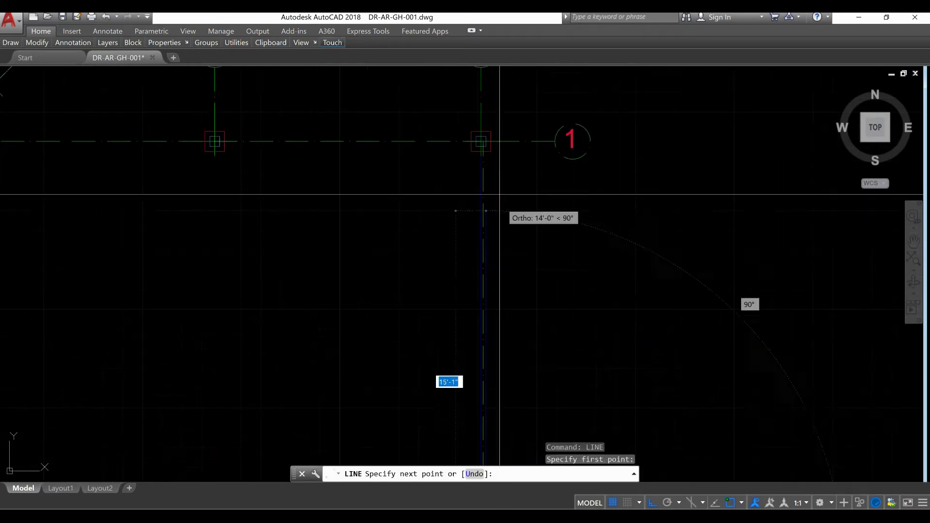
scroll(483, 144, up, 5)
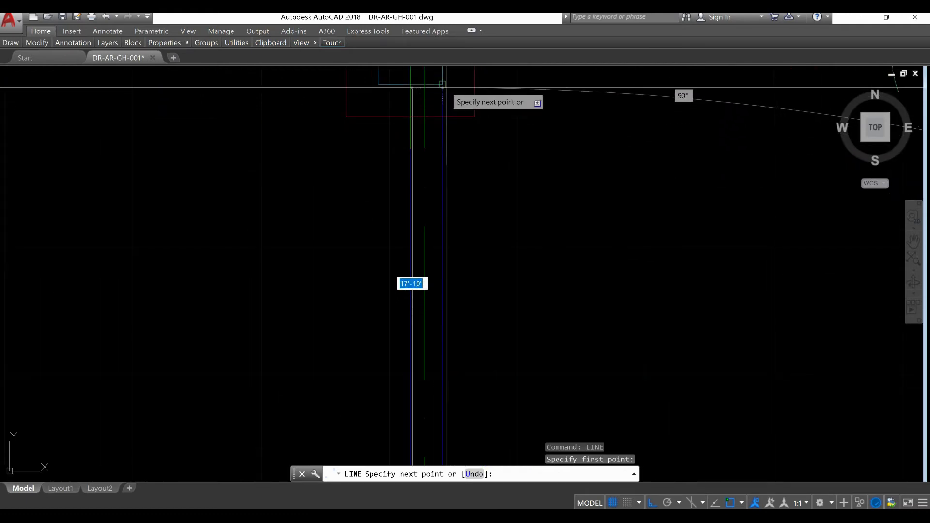
click(450, 85)
right_click(450, 88)
click(468, 95)
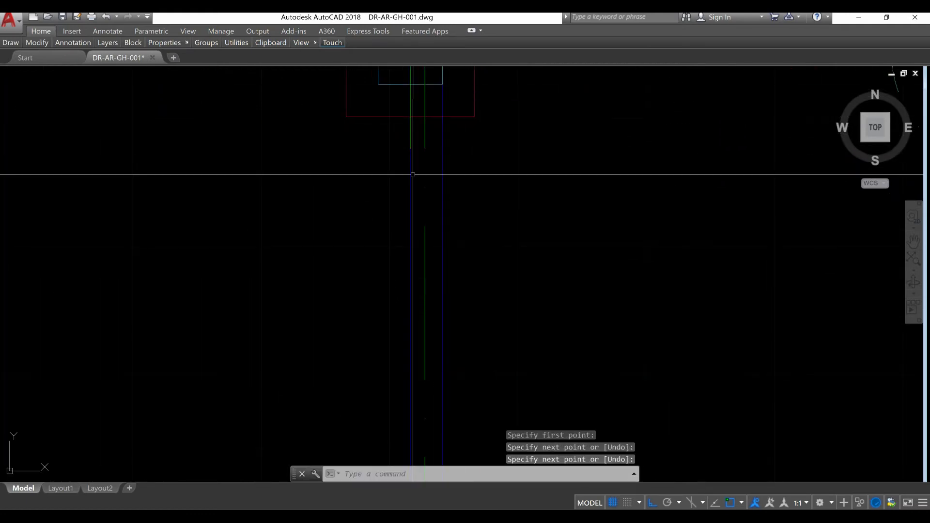
Stretch the upper end of the centre wall line up to the lower edge of the row 1 column's inner square.
click(410, 148)
click(410, 149)
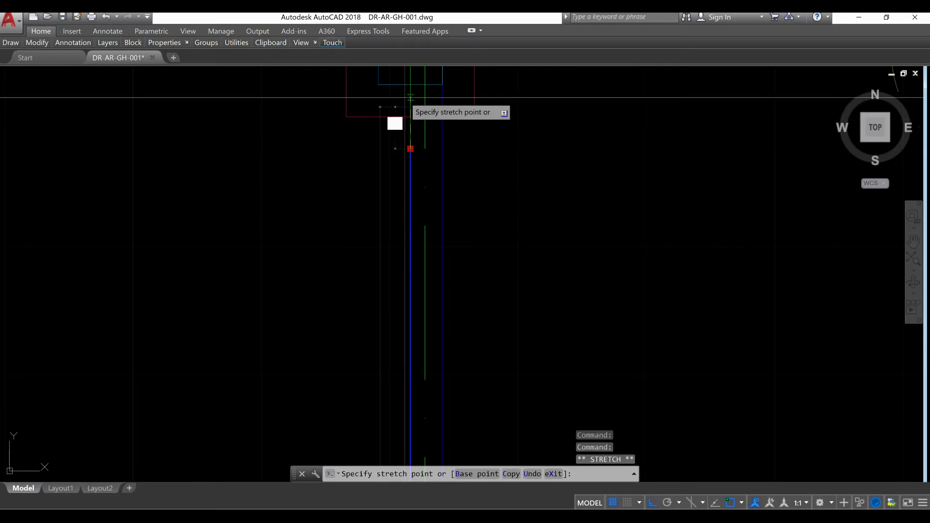
click(410, 85)
key(Escape)
key(Escape)
scroll(545, 196, down, 10)
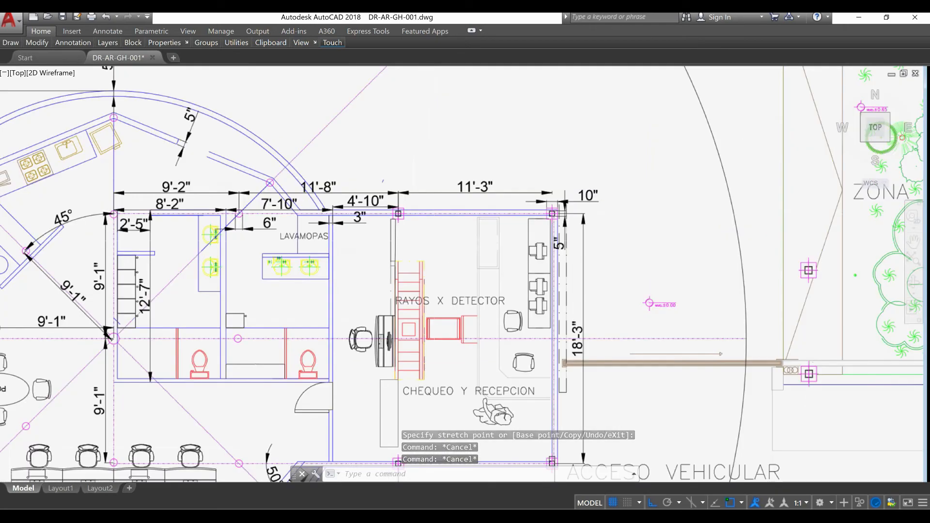
Draw a horizontal wall line about 32'-6" long just above row 1, from grid D to the outer edge of the grid A column.
scroll(116, 210, up, 5)
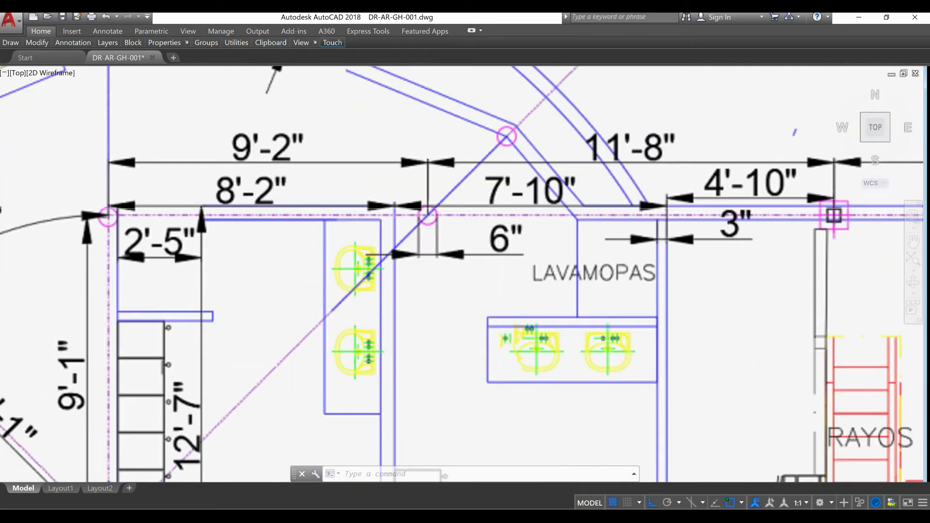
scroll(127, 208, down, 6)
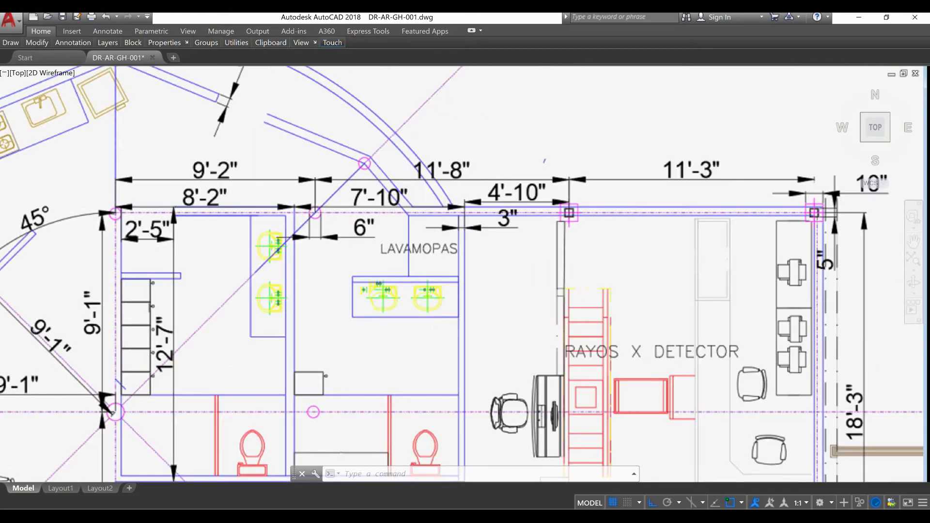
scroll(554, 198, up, 4)
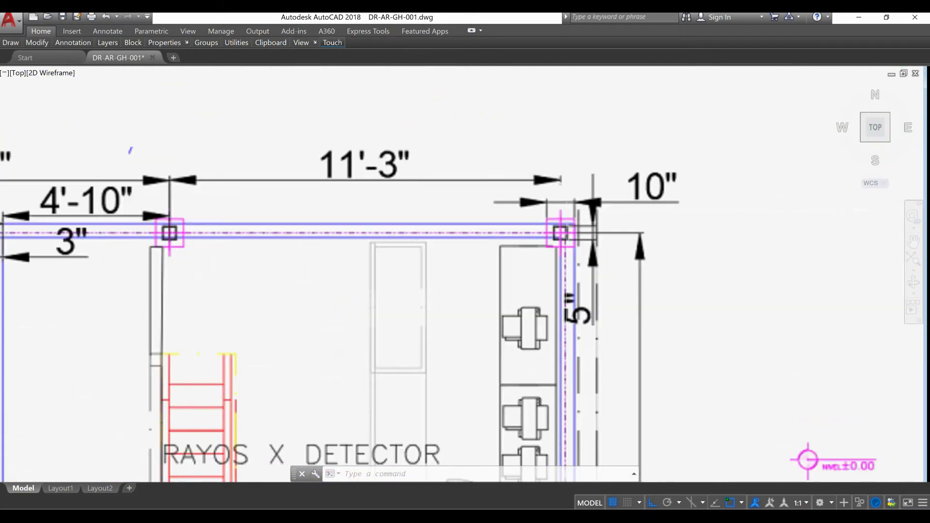
scroll(561, 233, down, 11)
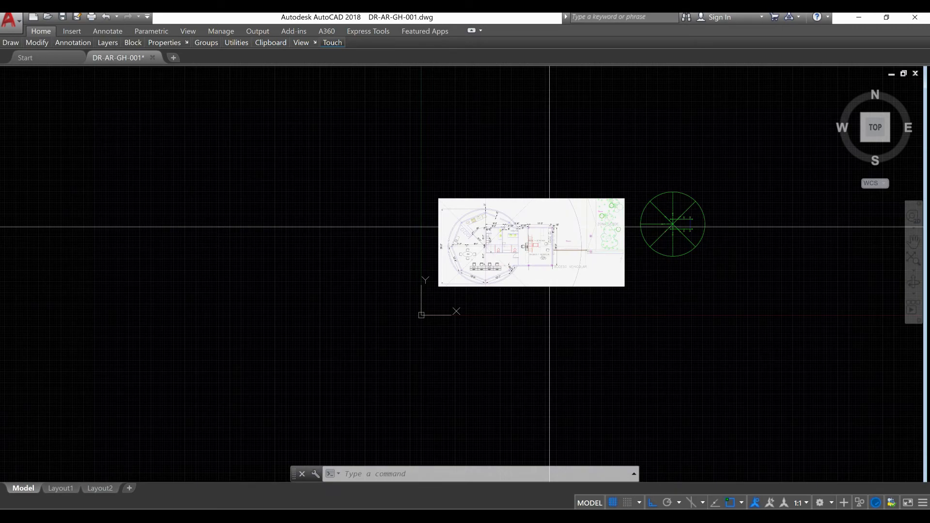
scroll(672, 224, up, 10)
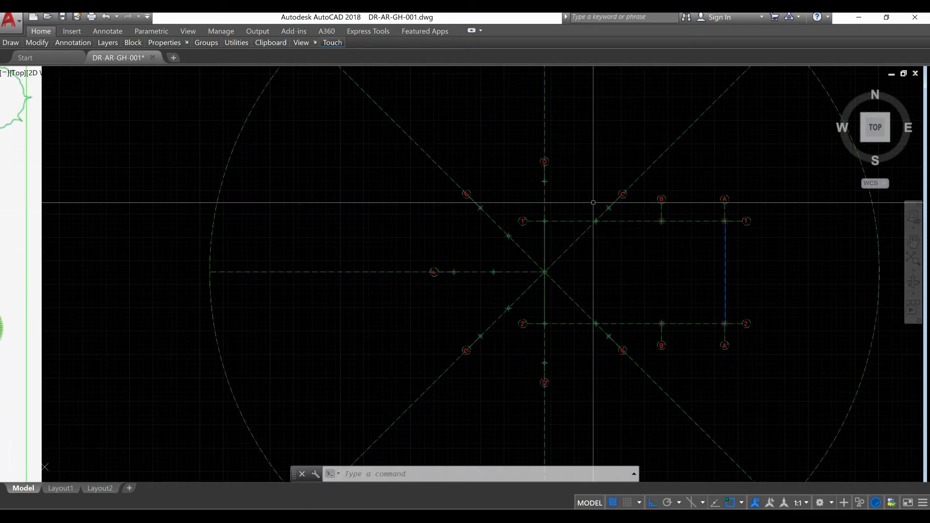
middle_drag(536, 208, 515, 211)
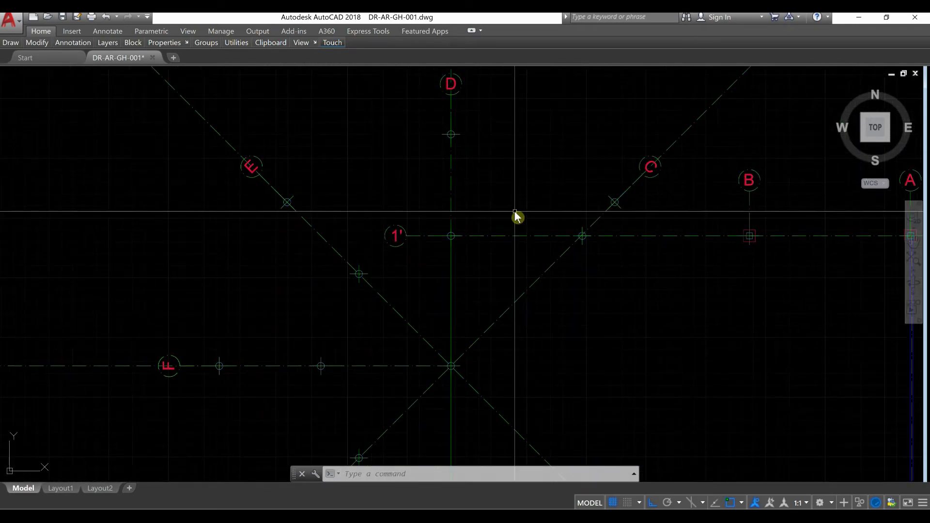
text(l)
key(Return)
scroll(462, 233, up, 4)
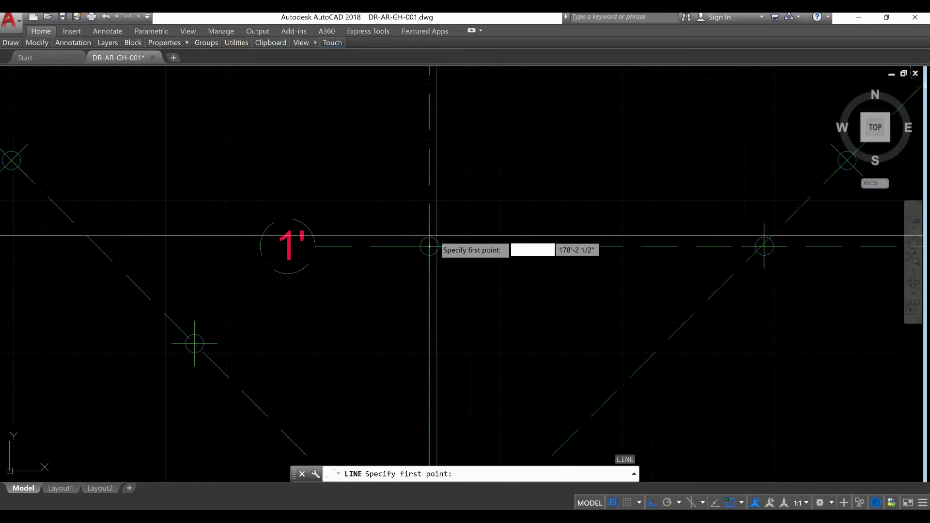
click(430, 245)
scroll(429, 245, down, 5)
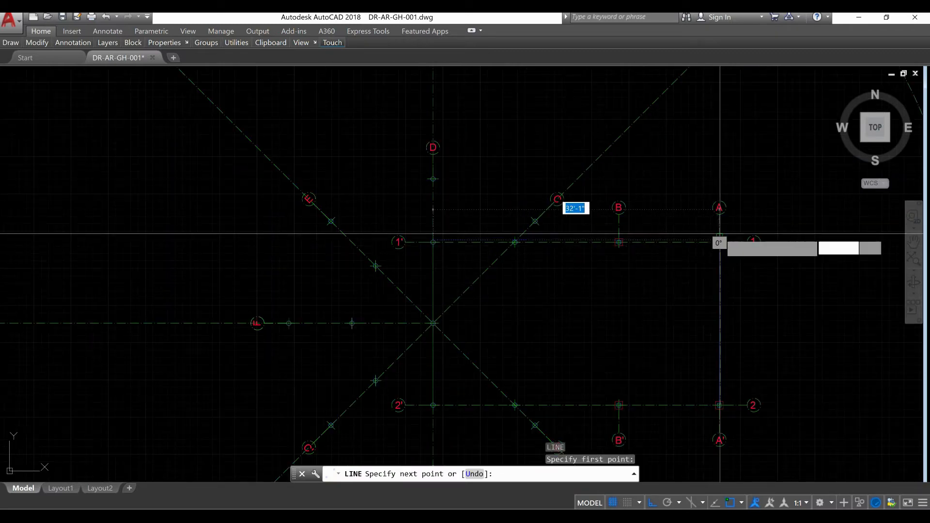
scroll(713, 216, up, 2)
scroll(724, 243, up, 9)
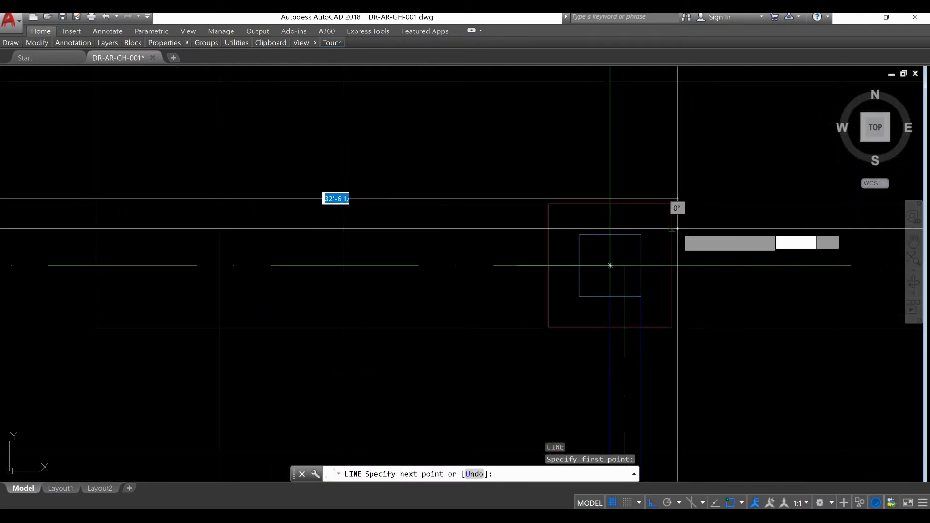
right_click(674, 171)
click(695, 188)
Mirror the row 1 wall line to row 2 about the horizontal axis through the midpoint of the grid A wall, keeping the original.
scroll(722, 176, down, 3)
scroll(540, 187, up, 6)
scroll(538, 192, down, 4)
scroll(544, 187, down, 4)
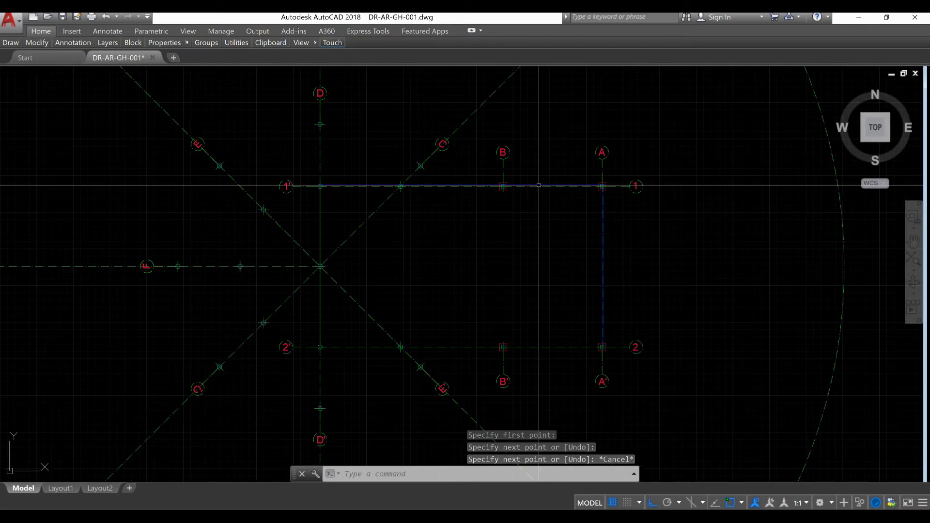
click(544, 185)
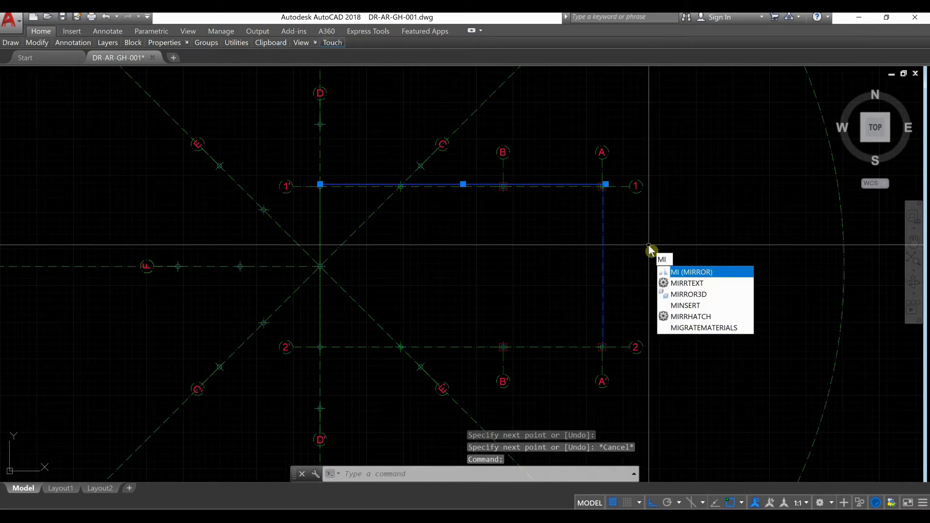
click(688, 271)
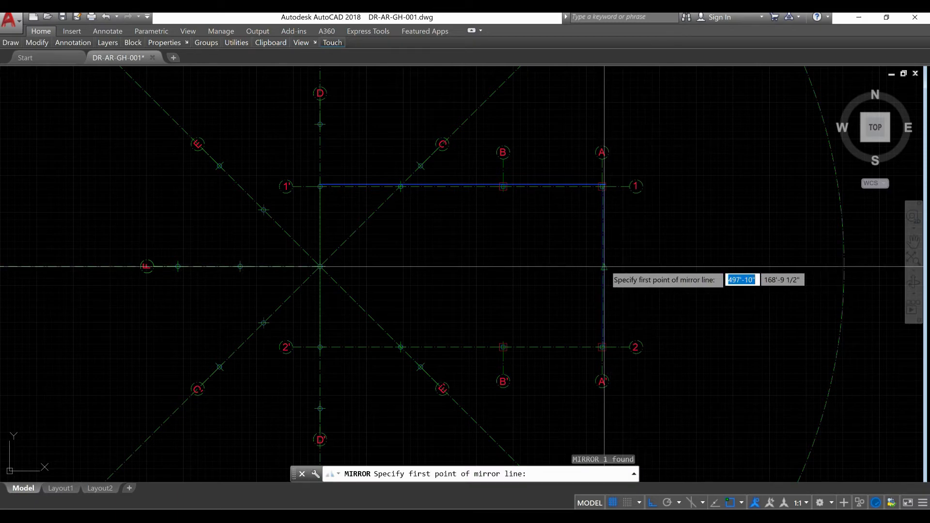
click(604, 266)
click(452, 266)
right_click(446, 271)
click(460, 277)
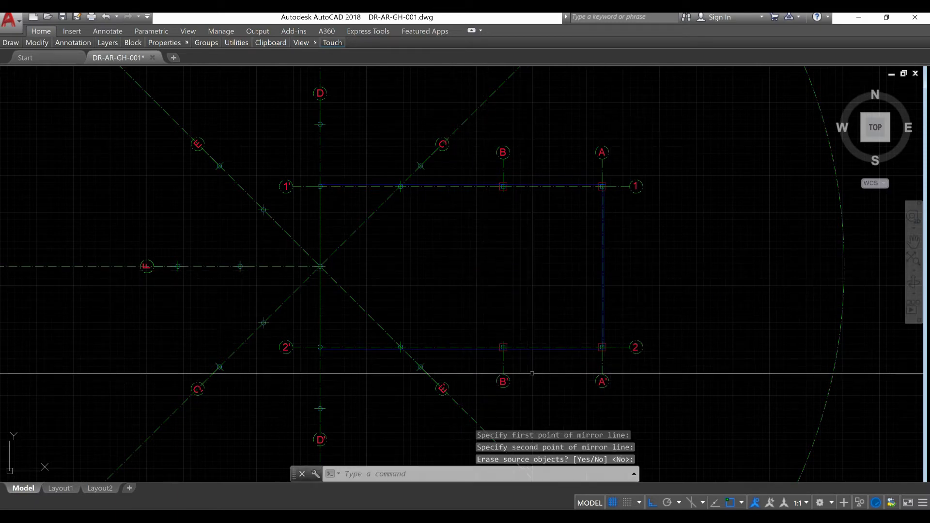
Check the wall thickness on the reference plan and offset the row 1 wall line 5" inward, below the original.
scroll(543, 366, up, 2)
middle_drag(560, 358, 560, 405)
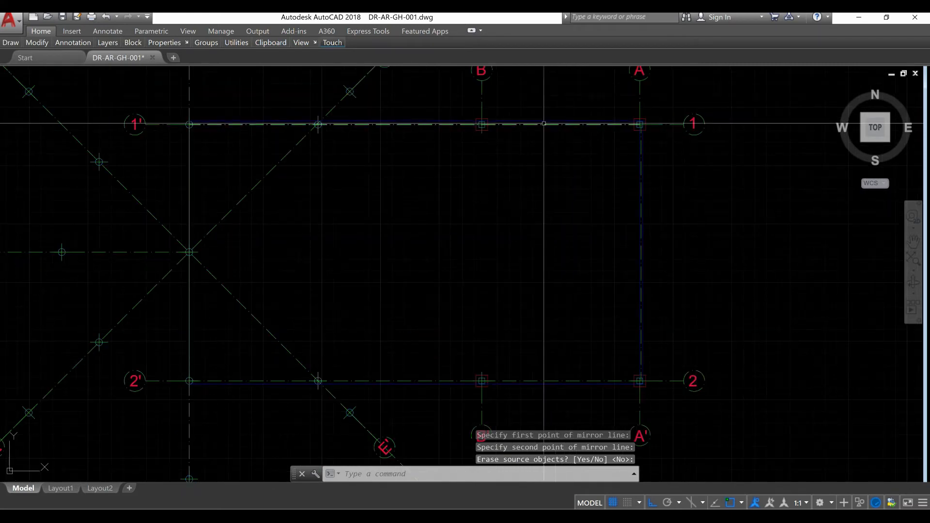
scroll(544, 124, up, 2)
scroll(515, 164, down, 4)
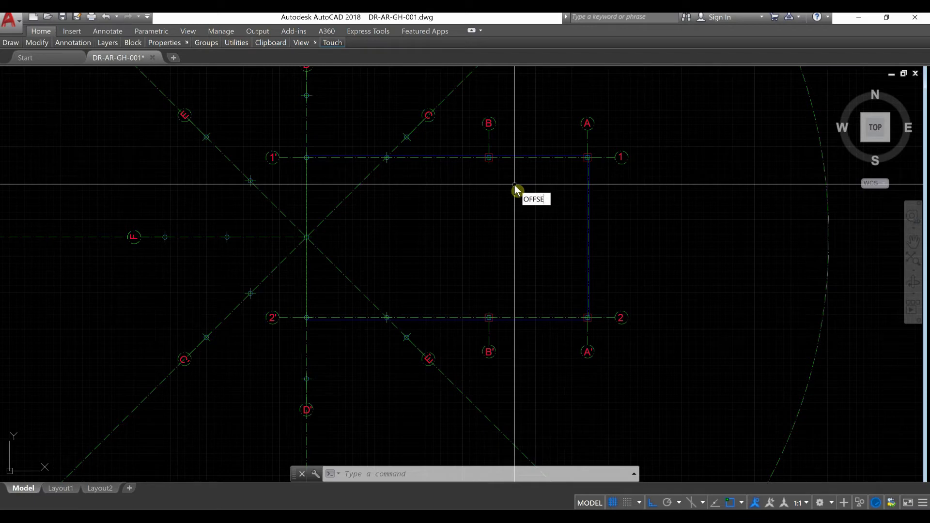
key(Return)
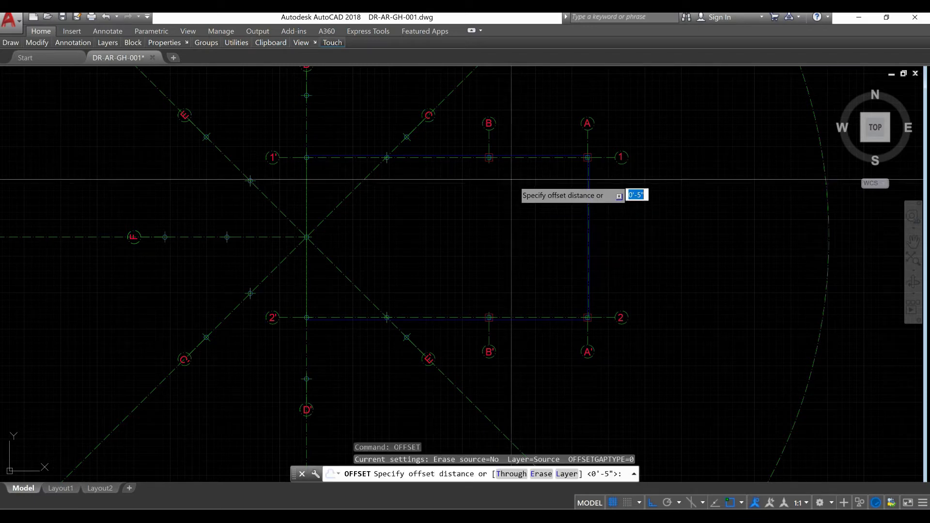
scroll(518, 184, down, 4)
scroll(547, 181, down, 3)
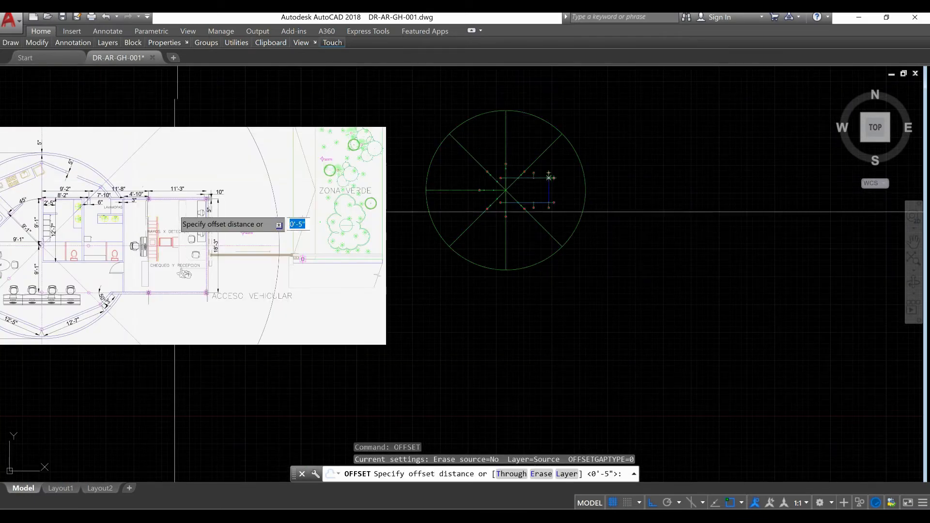
scroll(189, 192, up, 8)
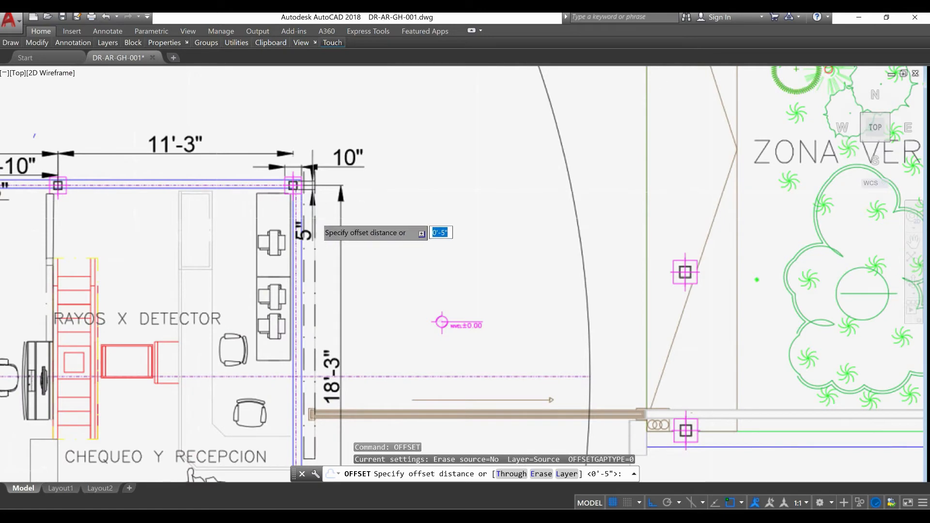
scroll(276, 228, down, 4)
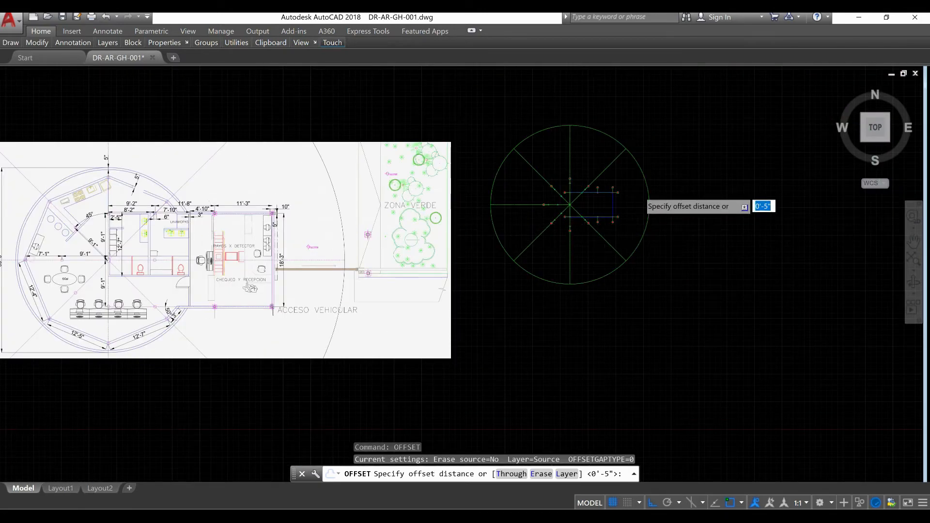
scroll(633, 195, up, 8)
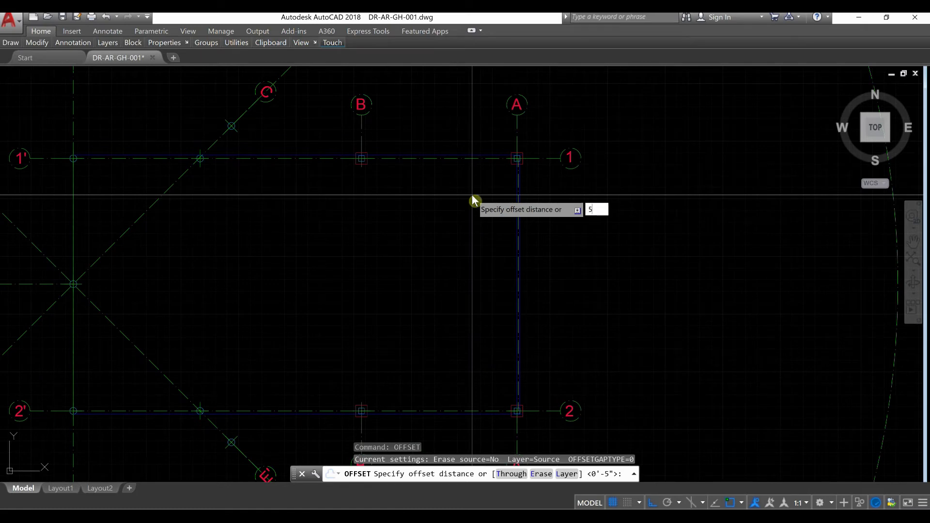
key(Return)
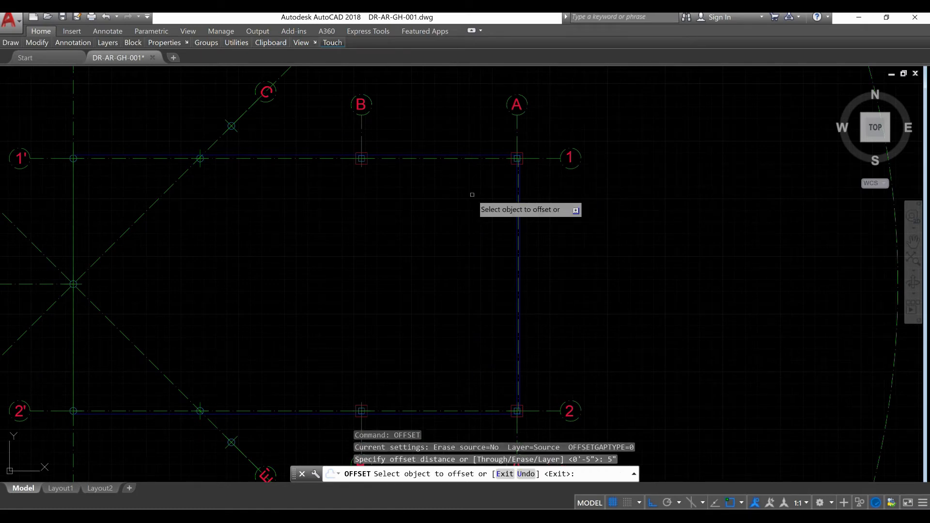
scroll(467, 171, up, 3)
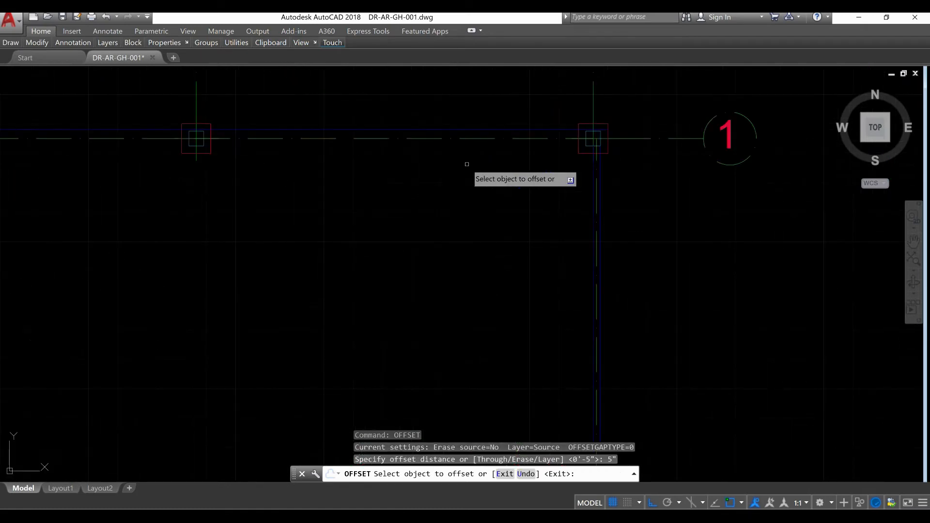
click(470, 128)
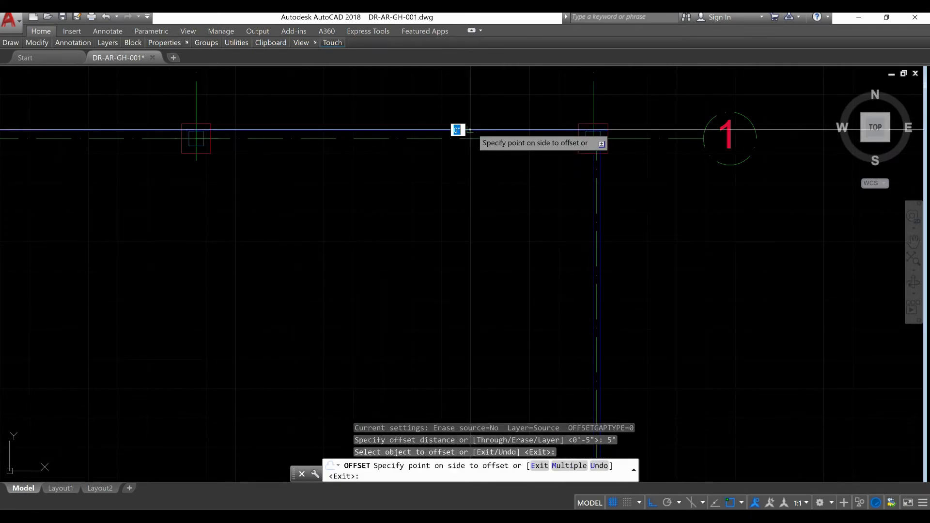
click(471, 155)
Offset the row 2 wall line 5" inward, above the original, and finish the offset.
scroll(484, 146, down, 5)
scroll(474, 220, up, 5)
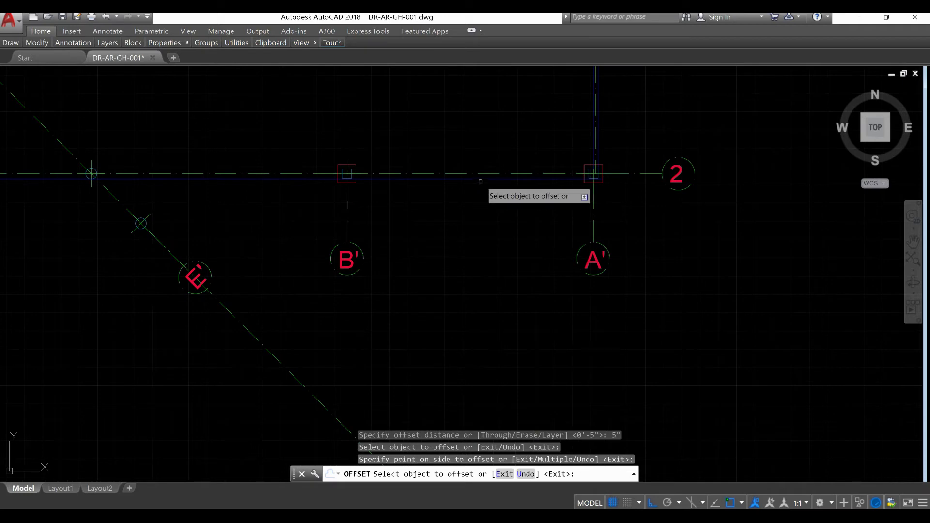
click(481, 177)
click(485, 150)
right_click(485, 137)
click(502, 143)
Shorten the inner row 2 wall line so its grid A end meets the near side of the column's inner square.
scroll(606, 180, up, 5)
scroll(617, 178, down, 6)
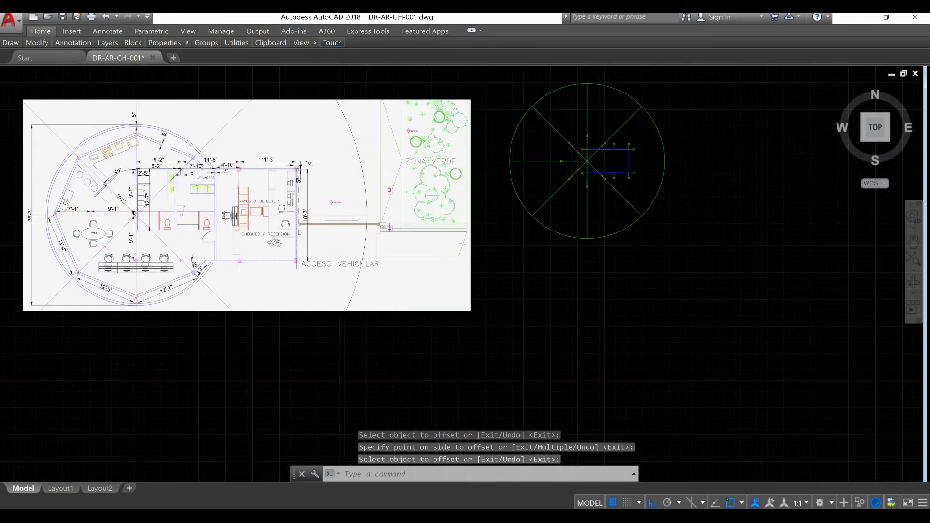
scroll(297, 261, up, 8)
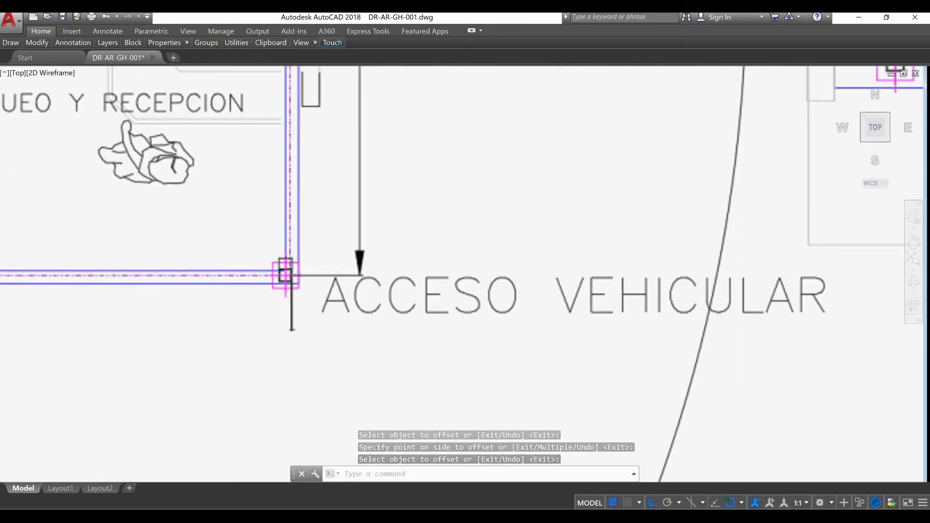
scroll(286, 274, down, 5)
middle_drag(603, 292, 371, 357)
scroll(619, 208, up, 8)
scroll(500, 205, up, 5)
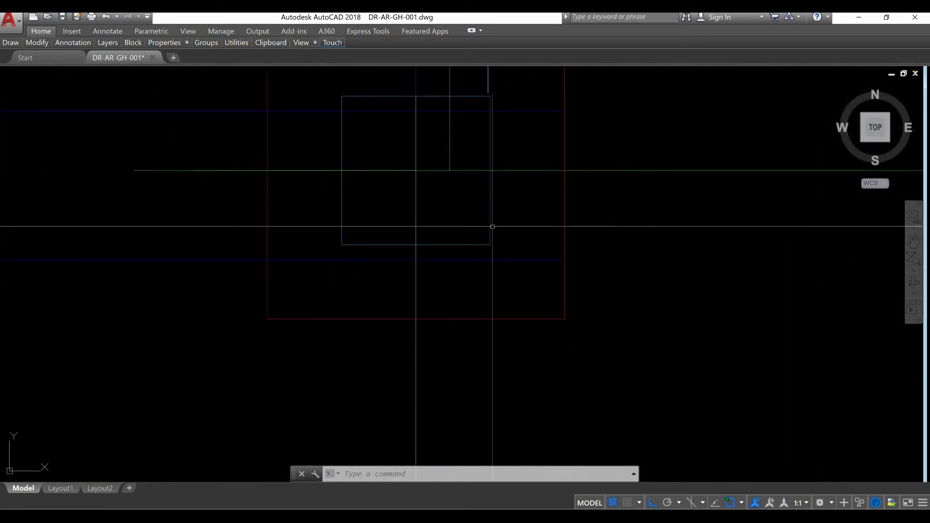
scroll(534, 267, down, 2)
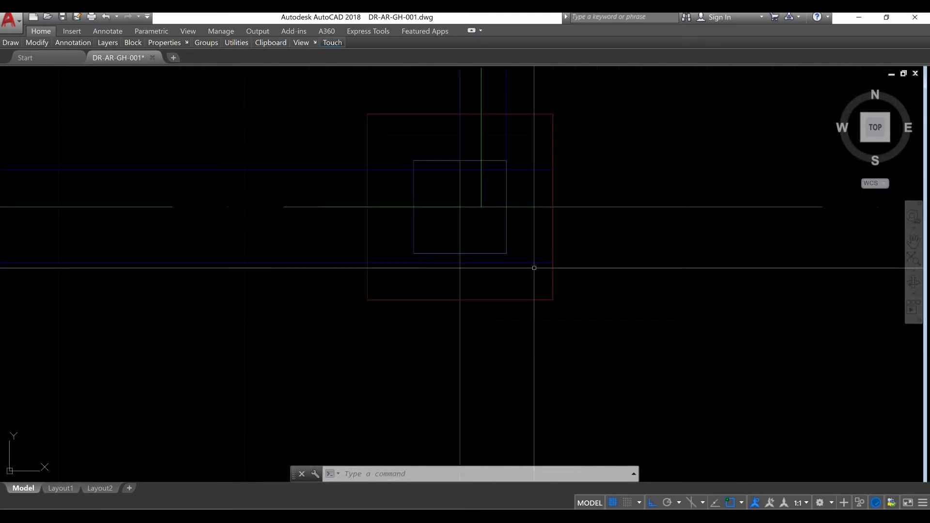
click(545, 171)
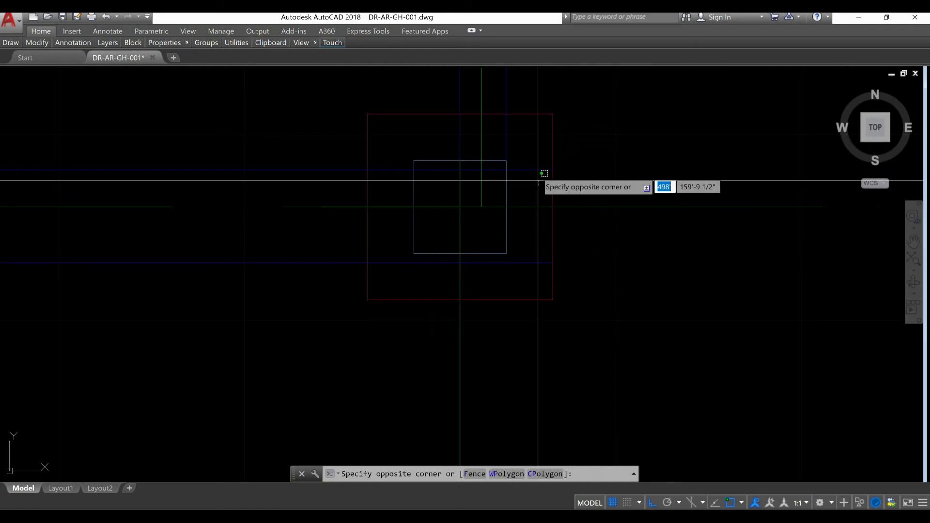
click(552, 170)
click(413, 170)
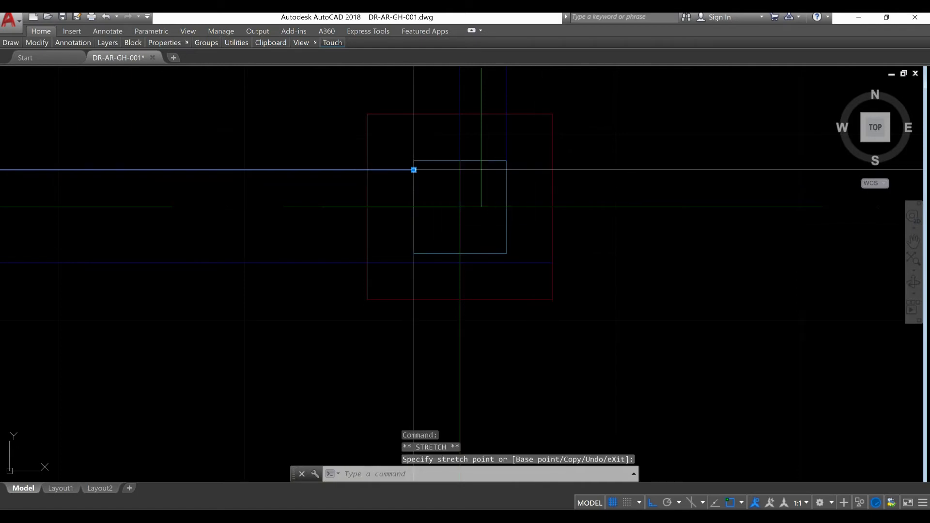
Stretch the end of the upper wall's inner line back to the left face of the inner column square at grid A-1.
key(Escape)
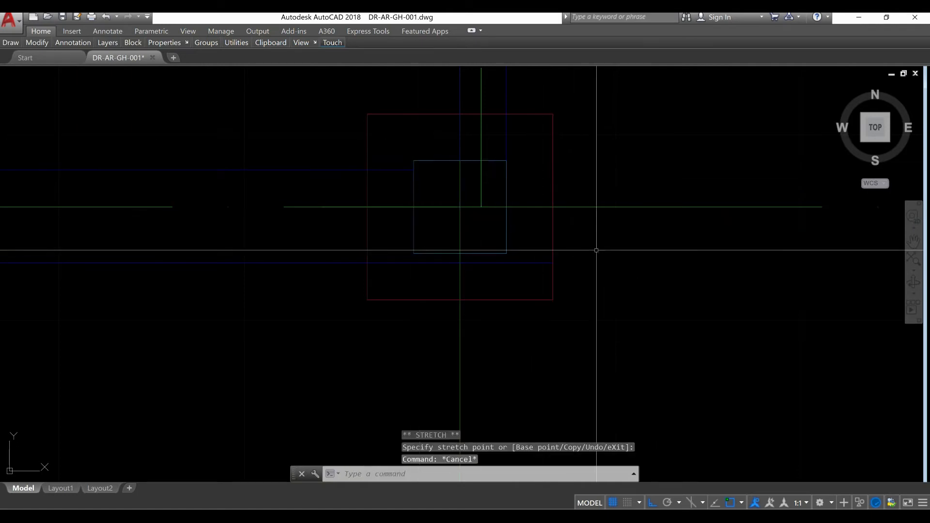
scroll(537, 274, down, 3)
scroll(535, 267, up, 3)
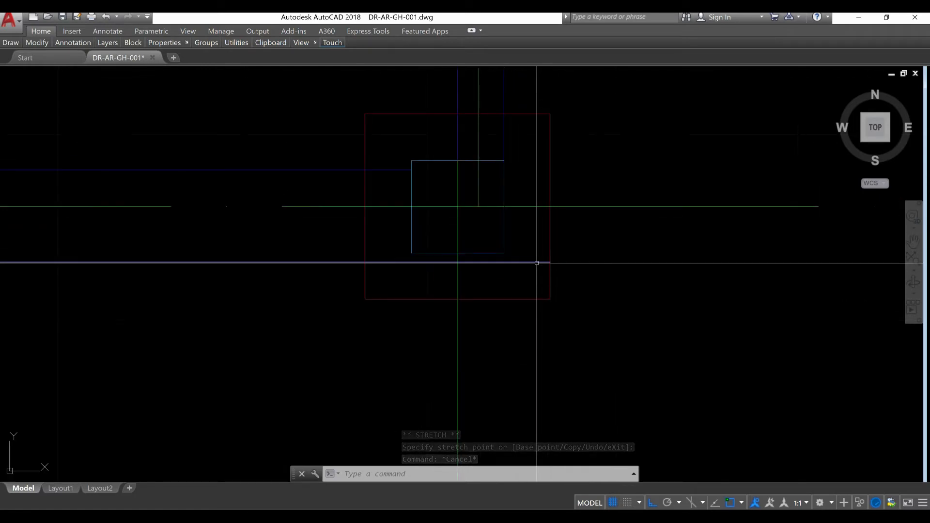
scroll(537, 263, down, 8)
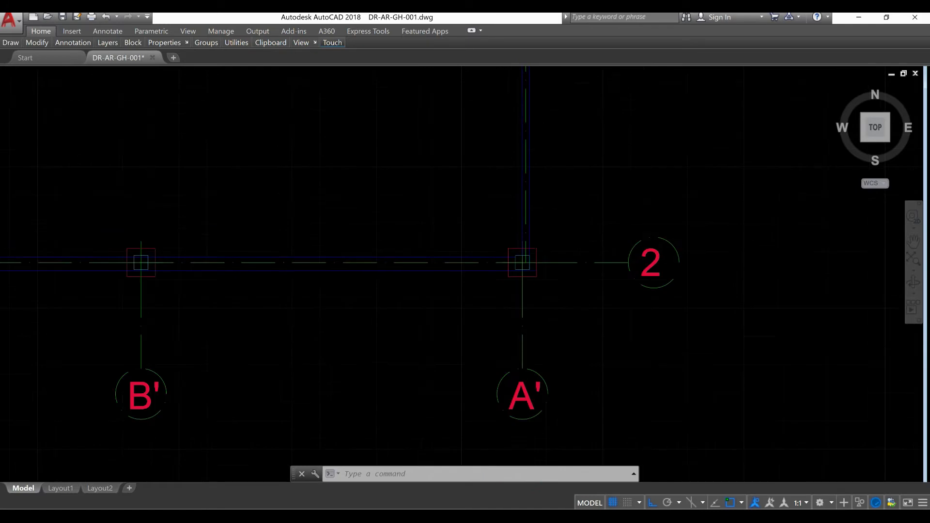
middle_drag(549, 219, 526, 261)
scroll(525, 261, up, 8)
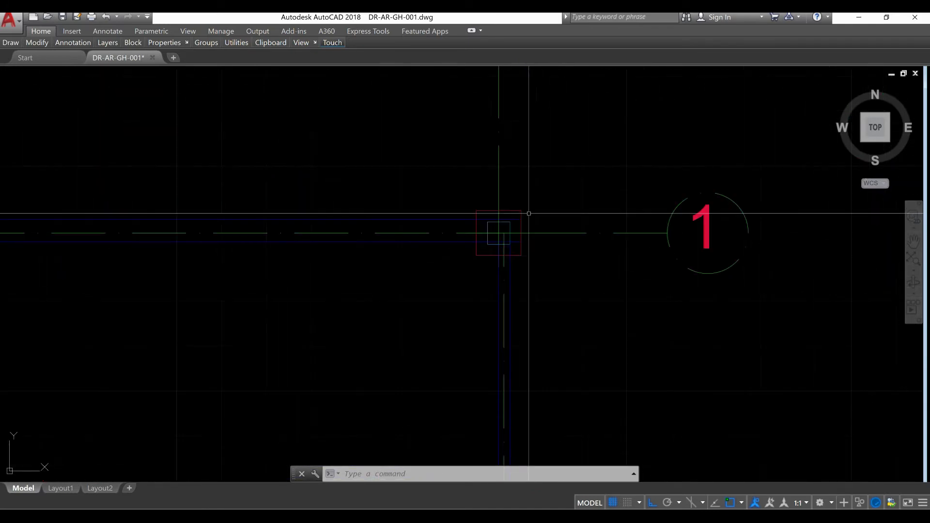
click(510, 260)
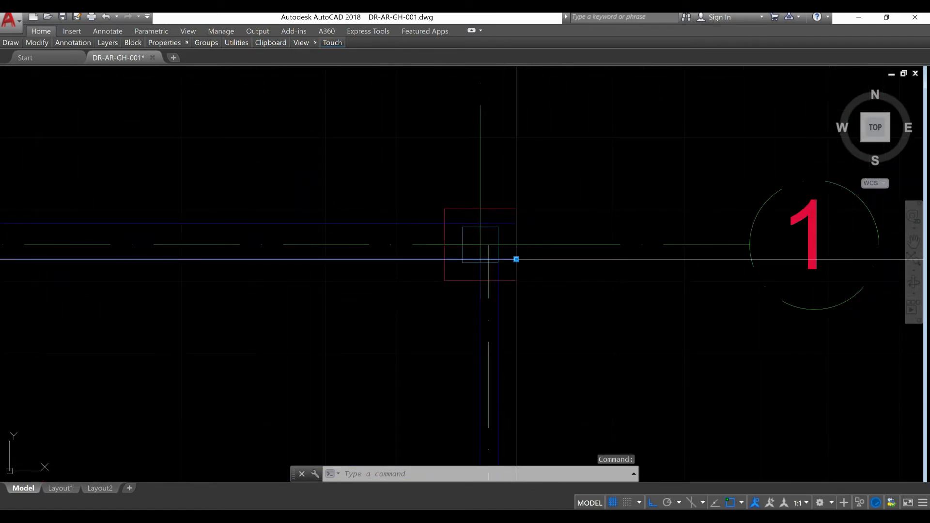
click(516, 259)
click(462, 259)
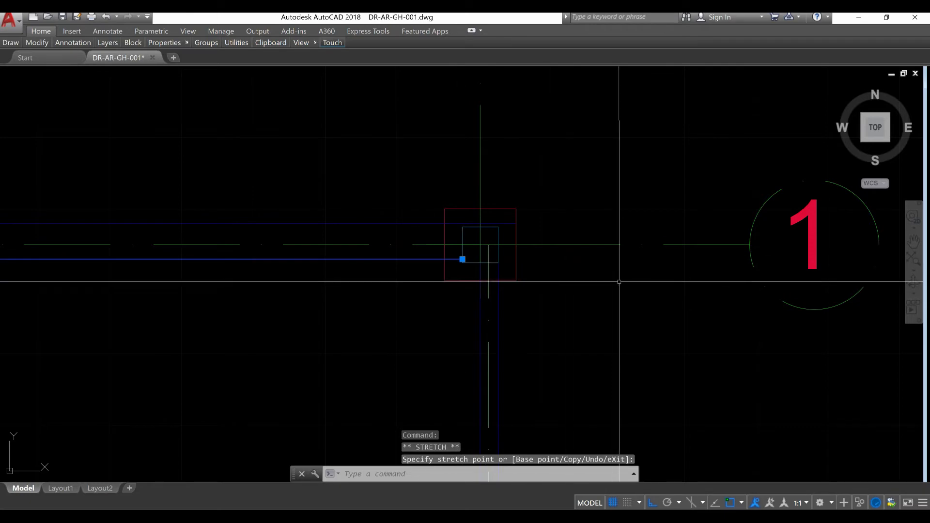
key(Escape)
Stretch the end of the upper wall's inner line to the vertical centreline of the column at grid A-1.
scroll(619, 282, down, 10)
middle_drag(532, 272, 755, 233)
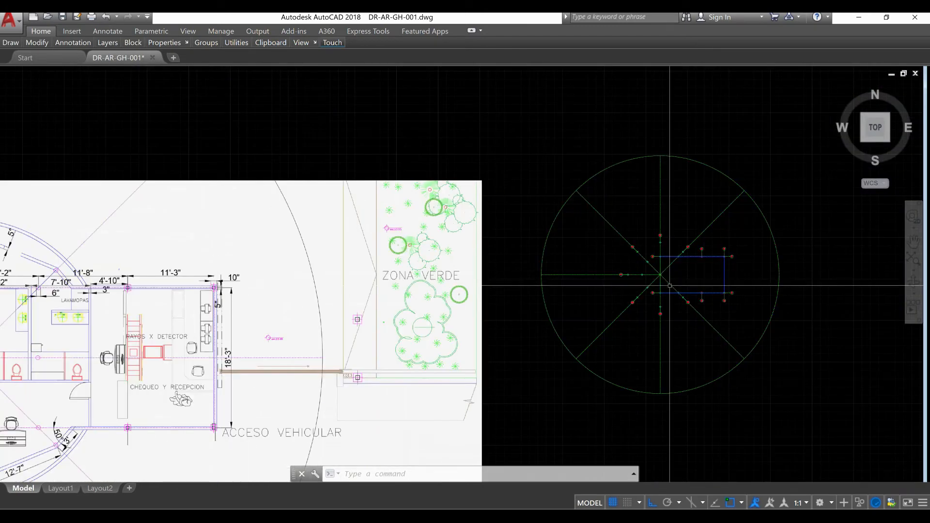
scroll(525, 242, up, 10)
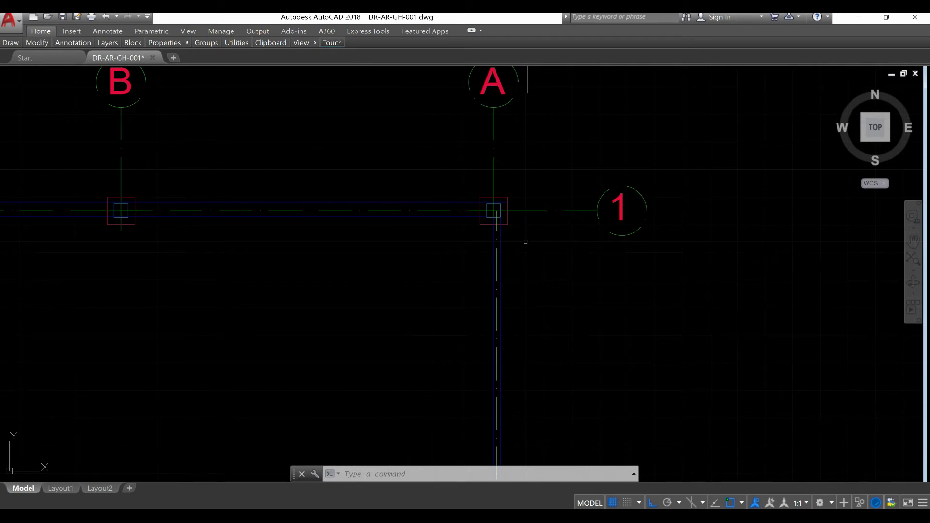
scroll(493, 213, up, 5)
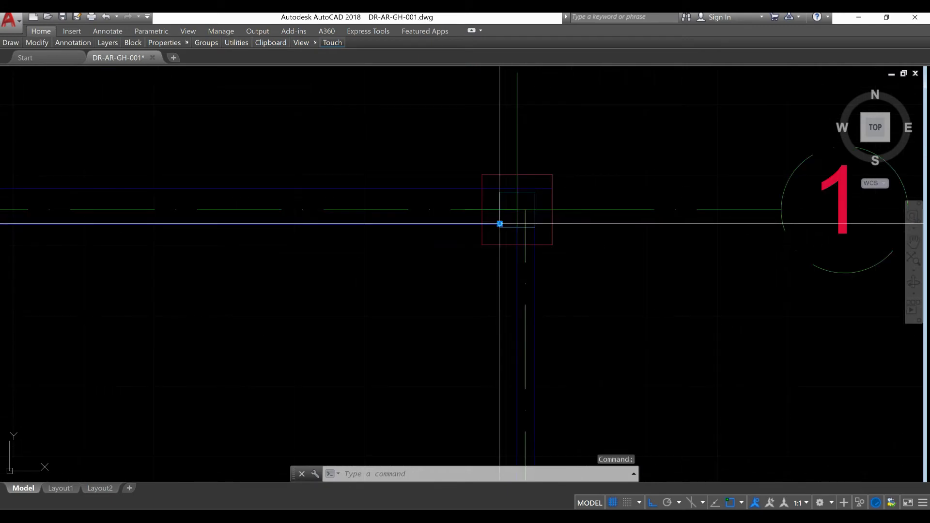
click(500, 223)
key(Escape)
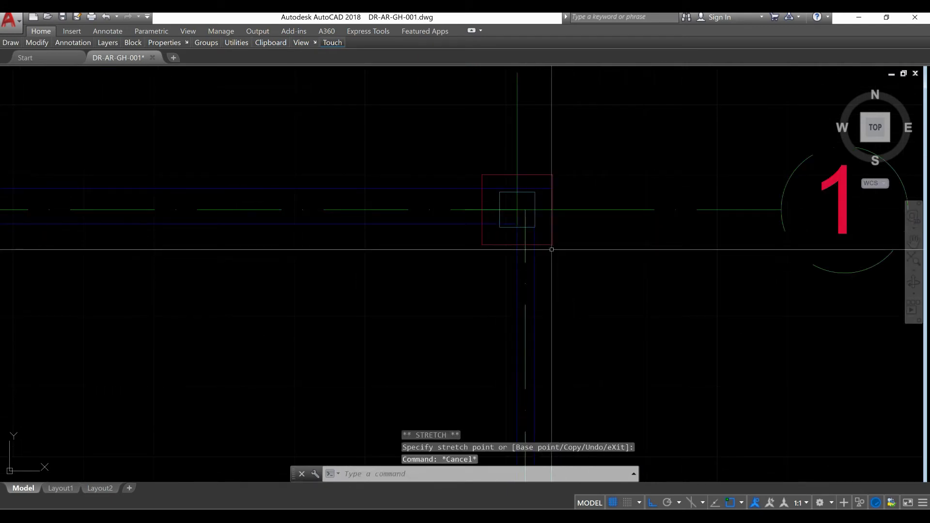
Extend the outer line of the vertical wall up to the upper wall's outer line at grid A-1.
click(536, 234)
click(535, 228)
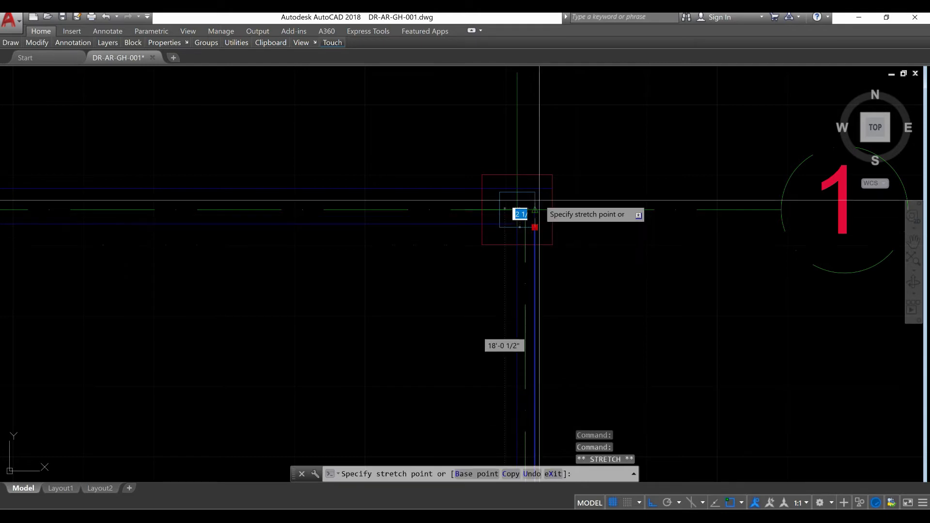
scroll(540, 197, up, 5)
key(Escape)
Stretch the upper wall's outer line back 2 1/2" so it meets the vertical wall's outer line at grid A-1.
click(590, 164)
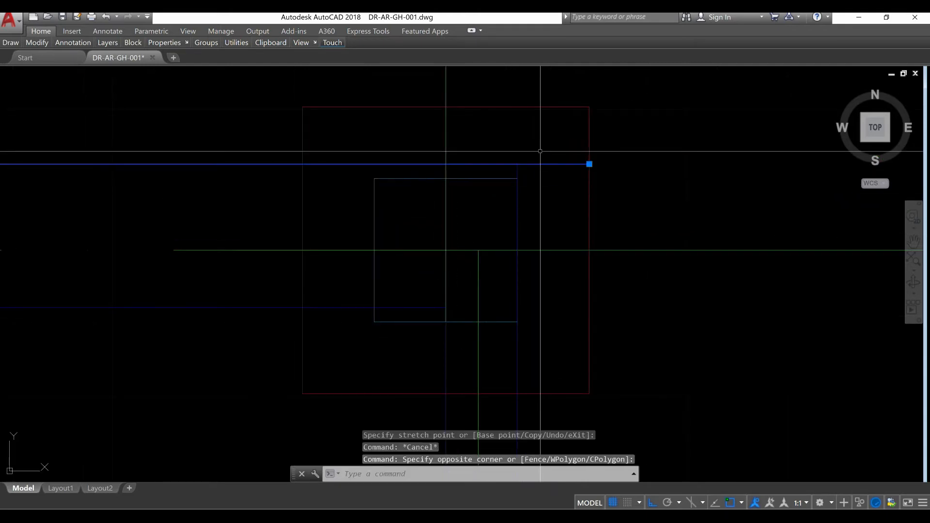
click(589, 164)
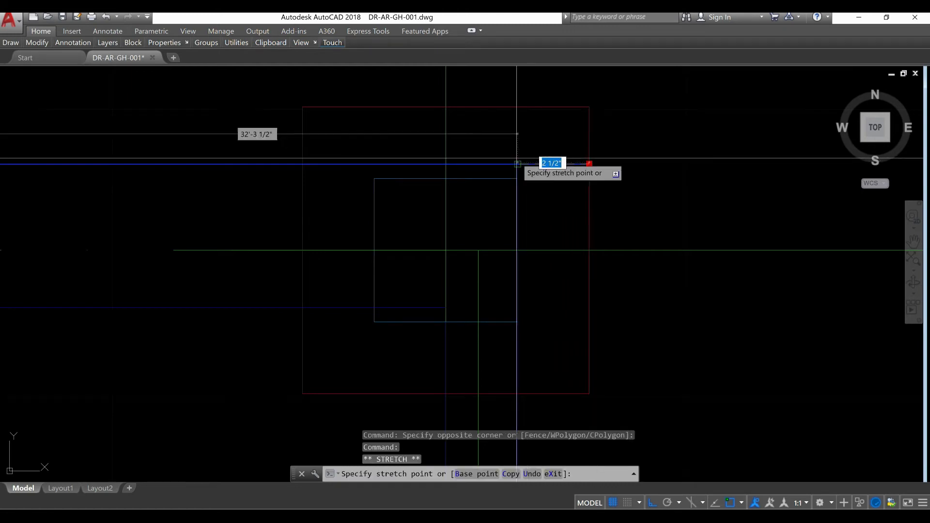
click(517, 164)
key(Escape)
key(Escape)
scroll(553, 161, down, 6)
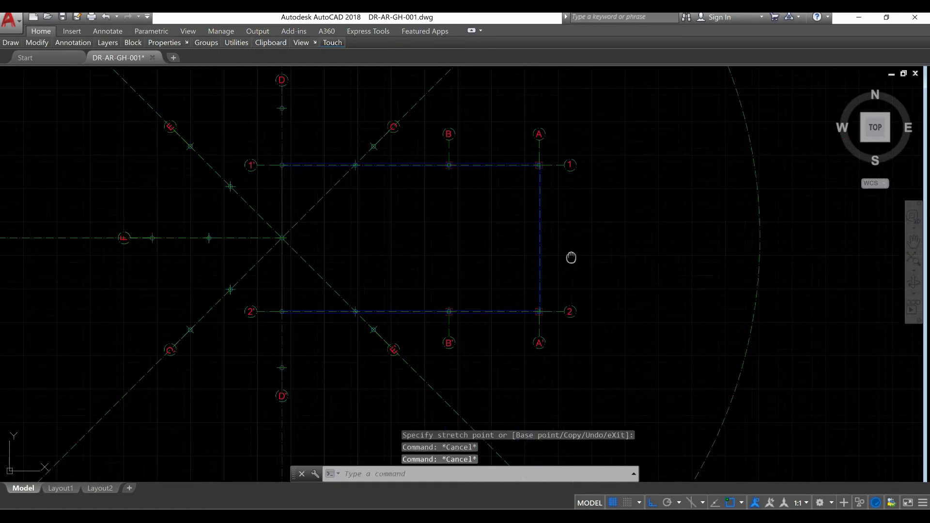
Extend the outer line of the vertical wall down to the lower wall's outer line at grid A'-2.
scroll(534, 307, up, 6)
scroll(534, 307, up, 6)
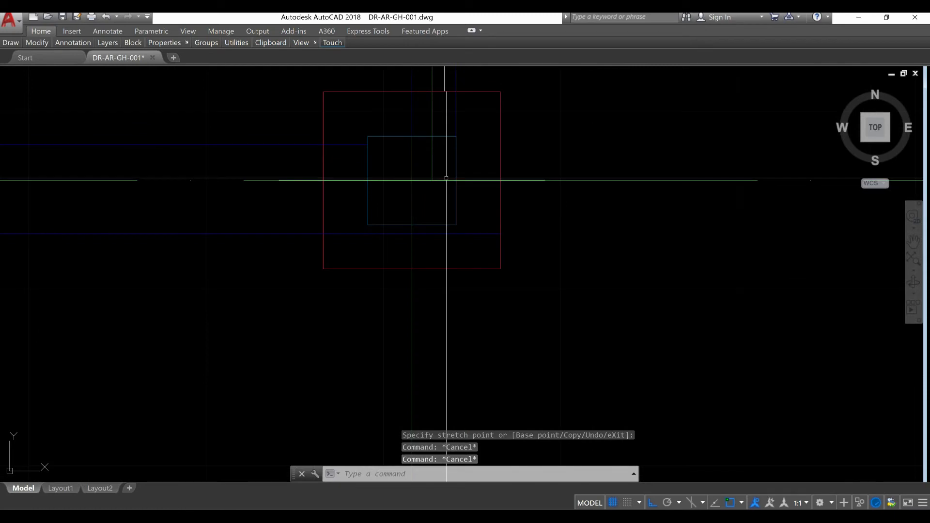
click(456, 131)
click(456, 135)
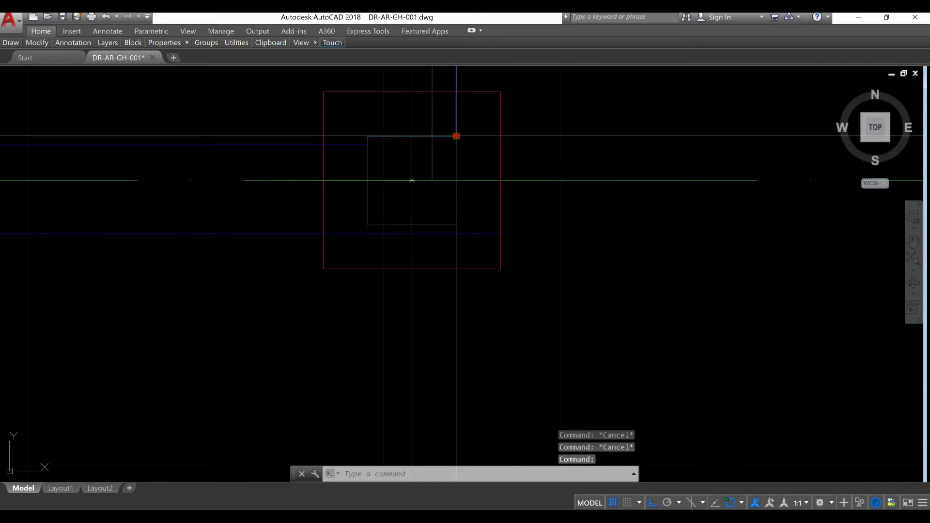
click(456, 234)
key(Escape)
Stretch the lower wall's outer line back to the vertical wall's outer line to close the corner at grid A'-2.
click(478, 241)
click(484, 228)
click(500, 233)
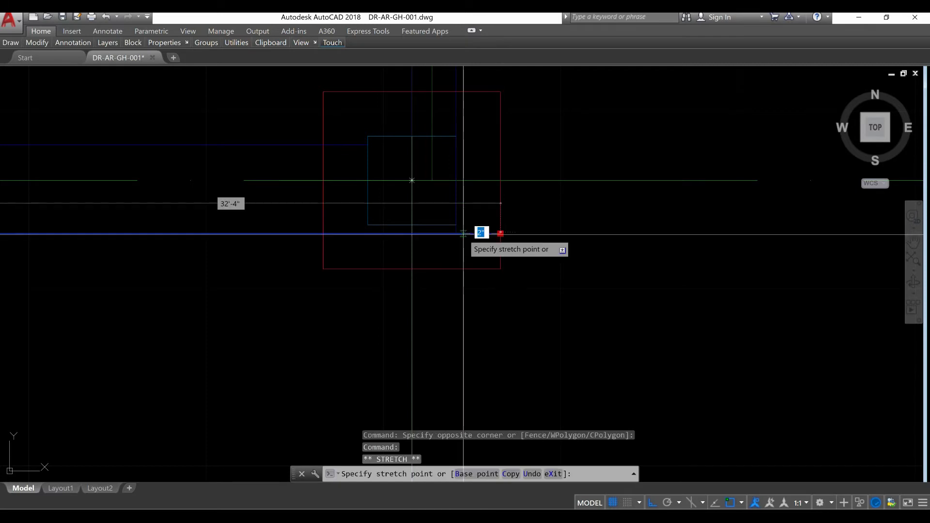
click(456, 234)
Stretch the end of the lower wall's inner line to the vertical centreline of the column at grid A'-2.
click(349, 166)
click(383, 136)
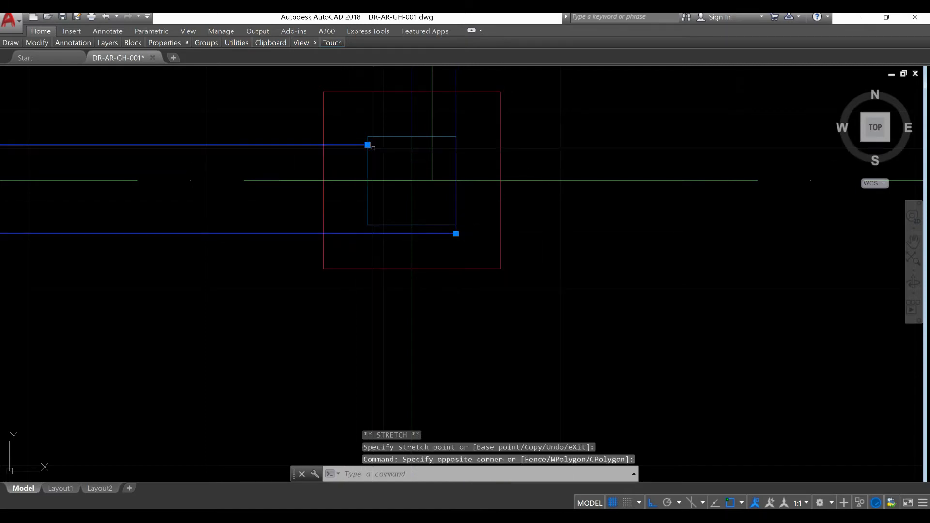
click(367, 145)
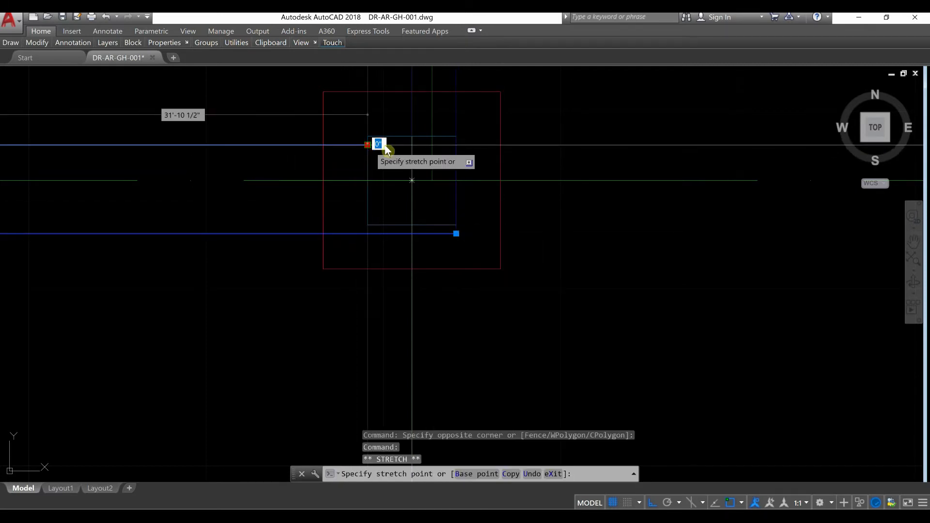
click(411, 180)
key(Escape)
click(364, 154)
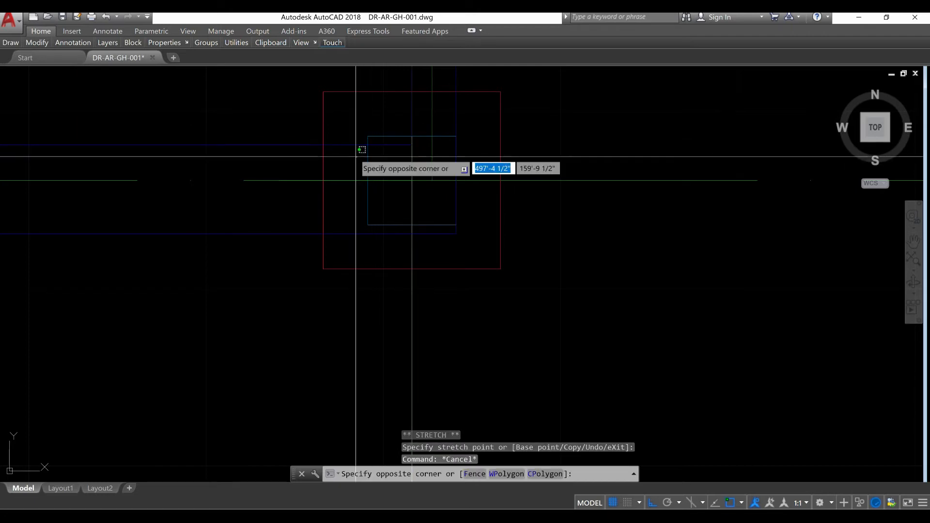
click(352, 134)
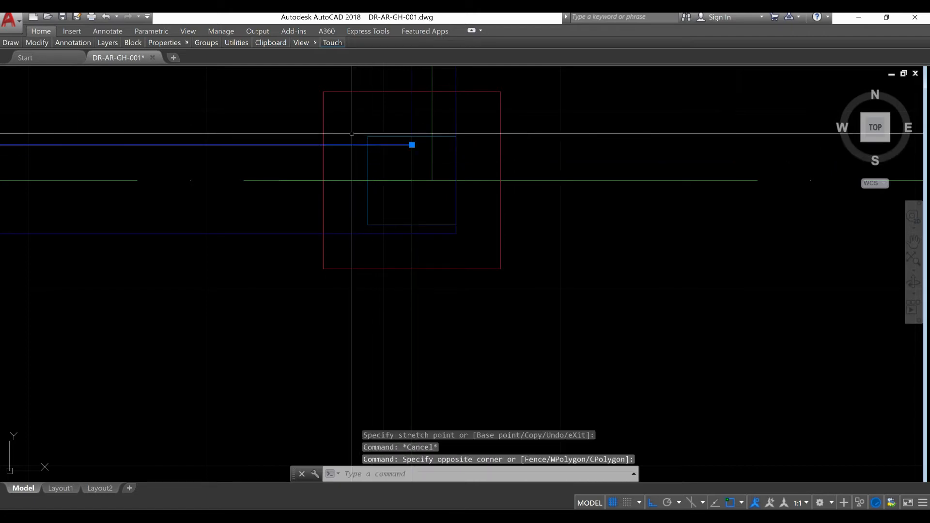
click(412, 145)
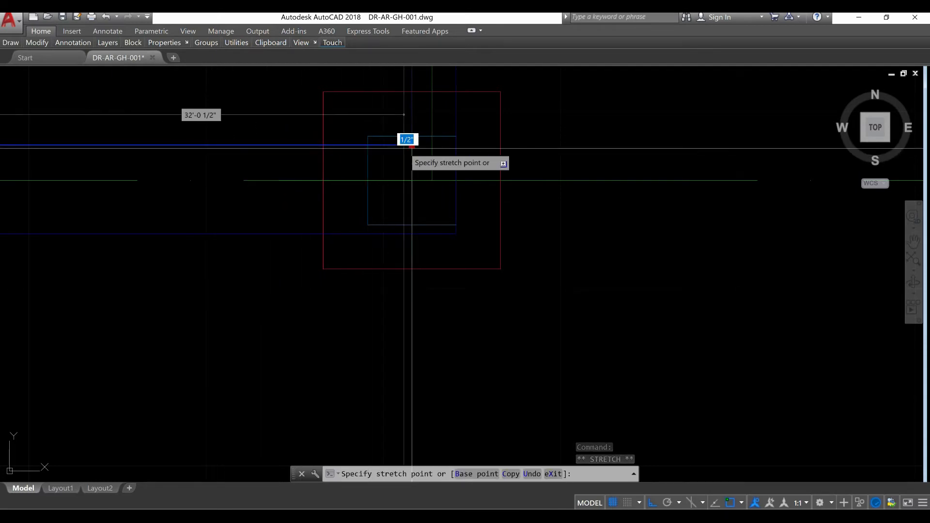
click(412, 144)
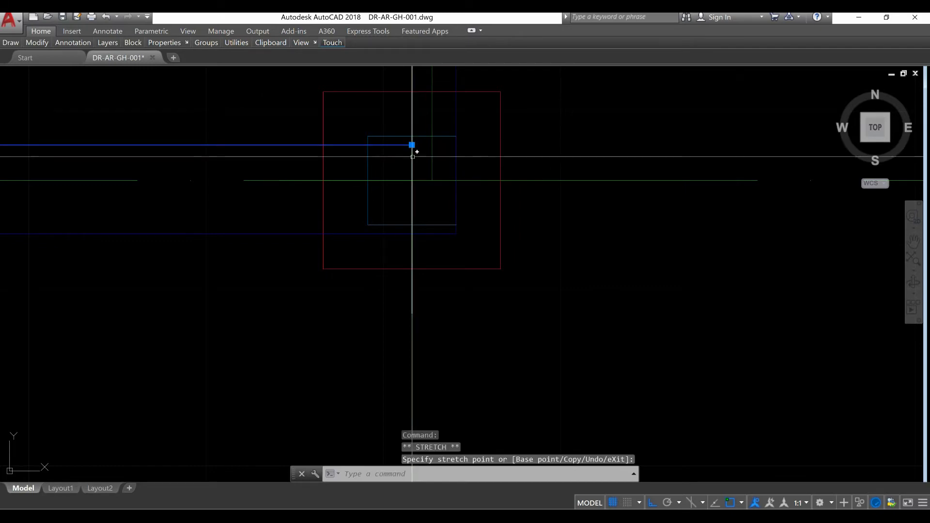
key(Escape)
key(Escape)
Compare the drafted wall outline with the walls and dimensions in the reference floor plan image.
scroll(531, 278, down, 2)
scroll(531, 278, down, 5)
scroll(558, 251, down, 4)
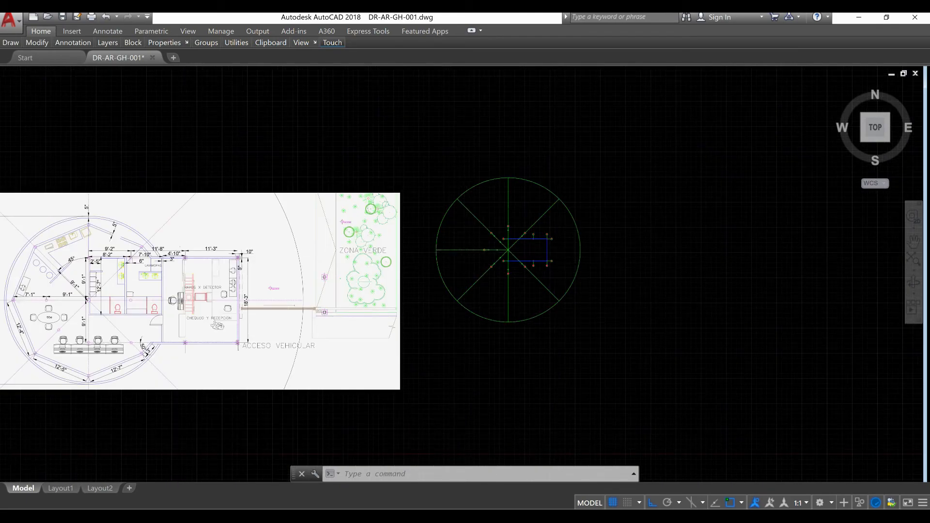
scroll(506, 244, up, 15)
scroll(531, 190, down, 7)
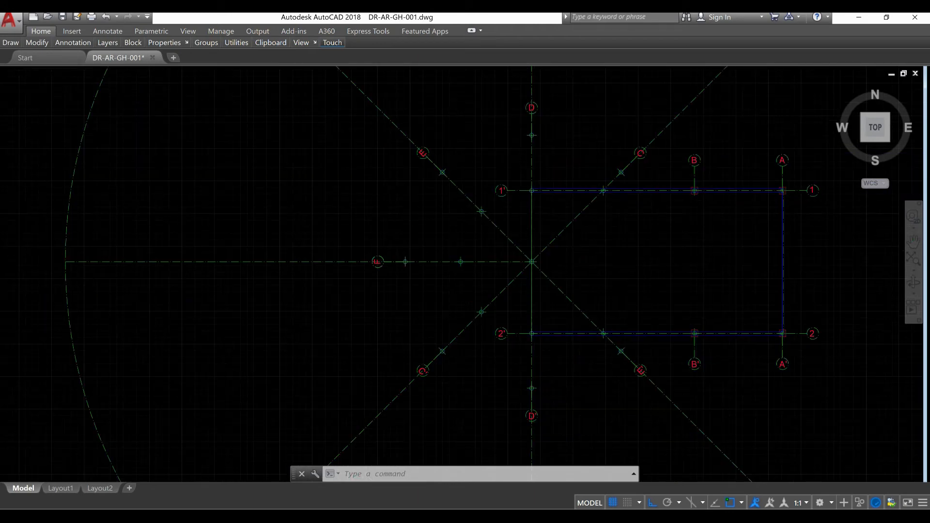
scroll(532, 189, down, 8)
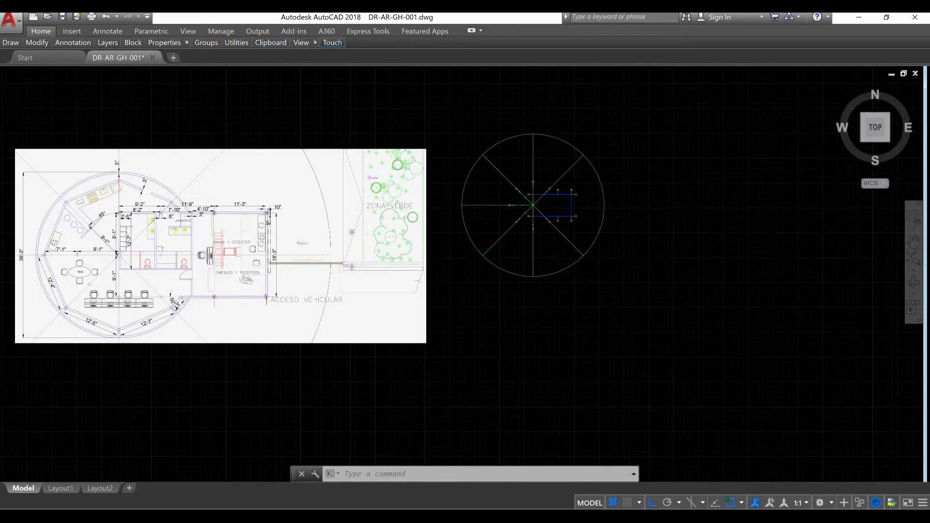
scroll(126, 219, up, 6)
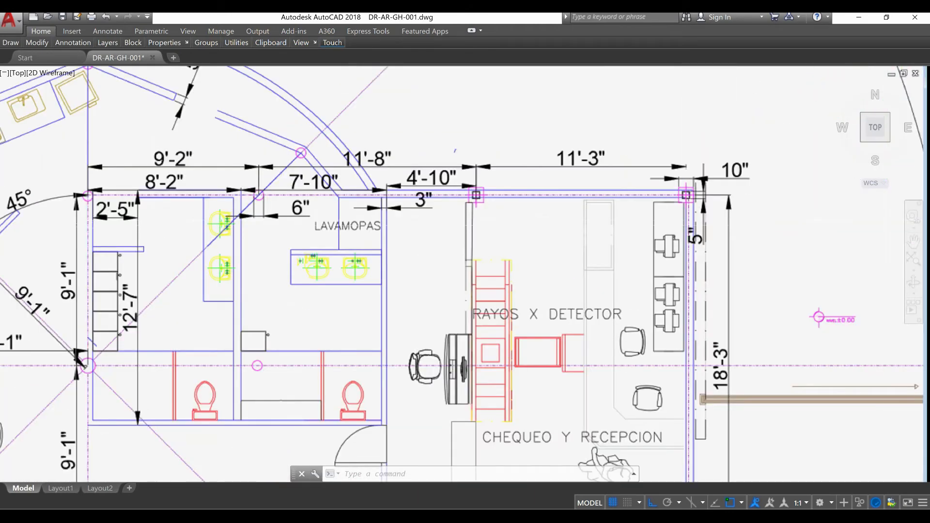
scroll(115, 249, down, 10)
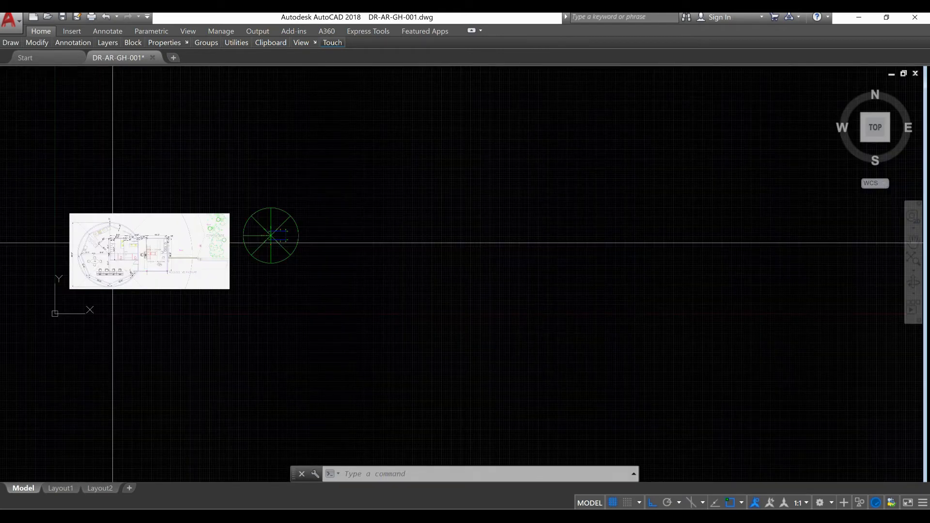
Draw a vertical line along axis D from the upper wall's outer line at 1' down to the lower wall at 2'.
scroll(342, 225, up, 6)
scroll(341, 225, up, 5)
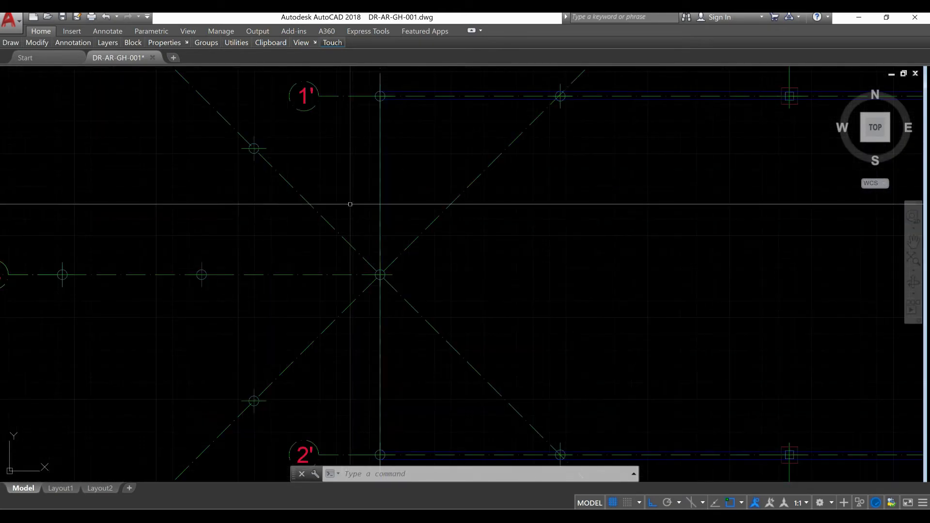
key(Return)
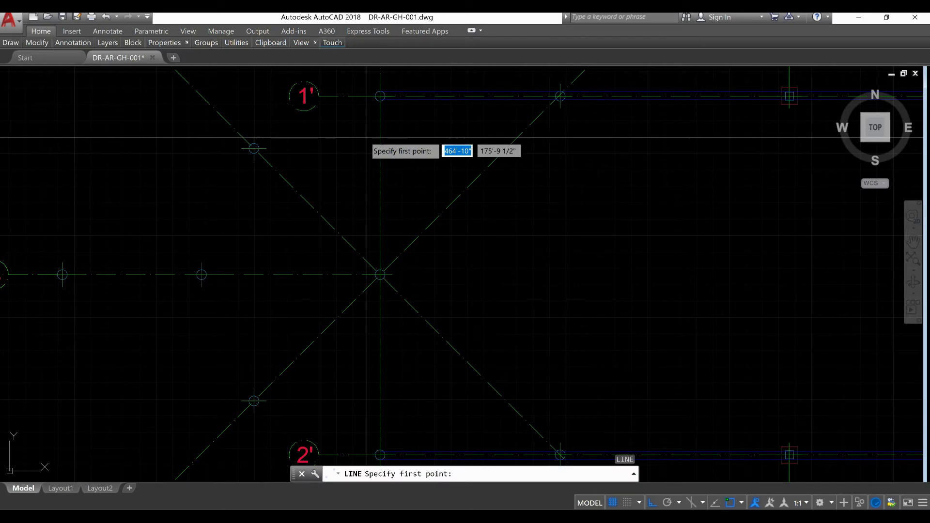
scroll(381, 92, up, 5)
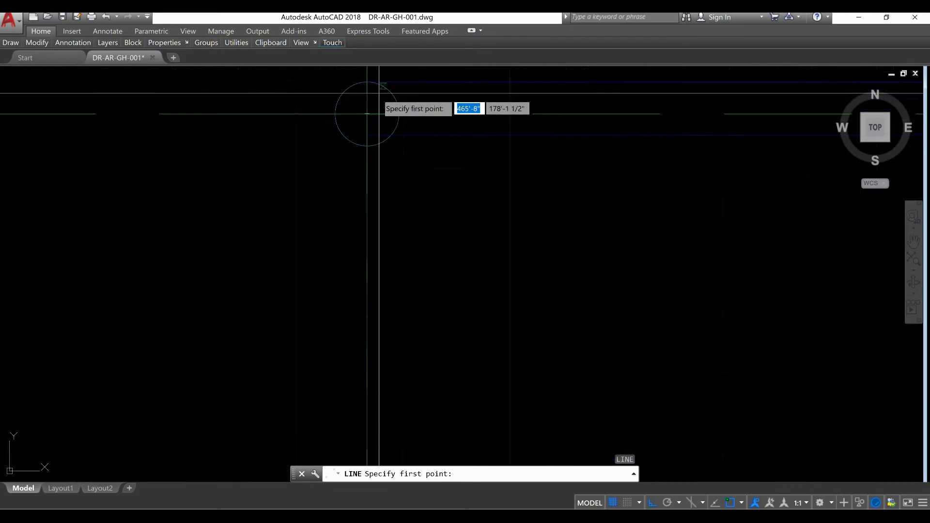
click(367, 81)
scroll(364, 223, down, 5)
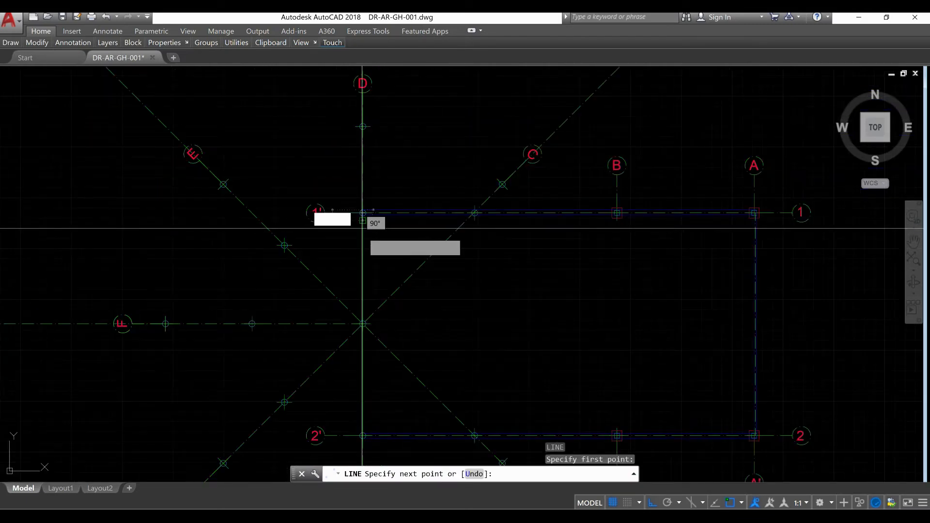
scroll(364, 378, up, 4)
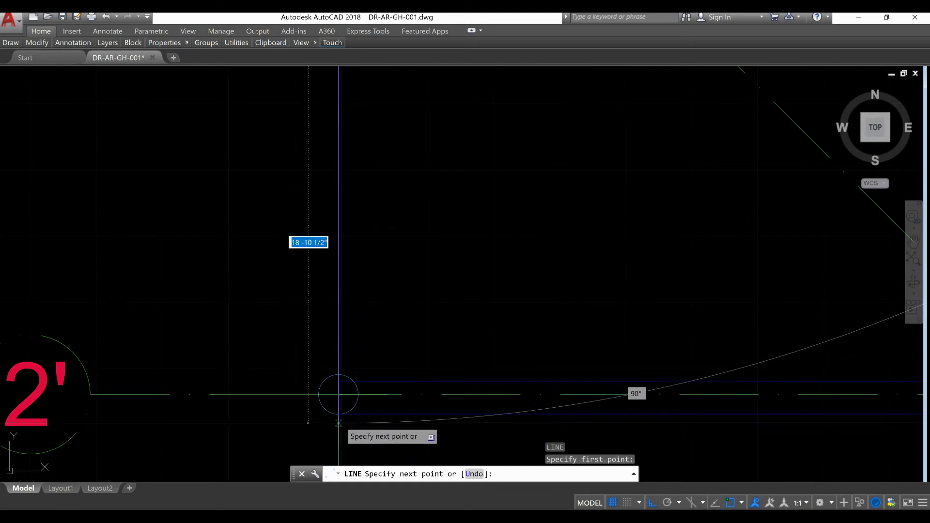
click(357, 441)
right_click(349, 306)
click(345, 303)
right_click(363, 304)
click(381, 305)
scroll(390, 287, down, 6)
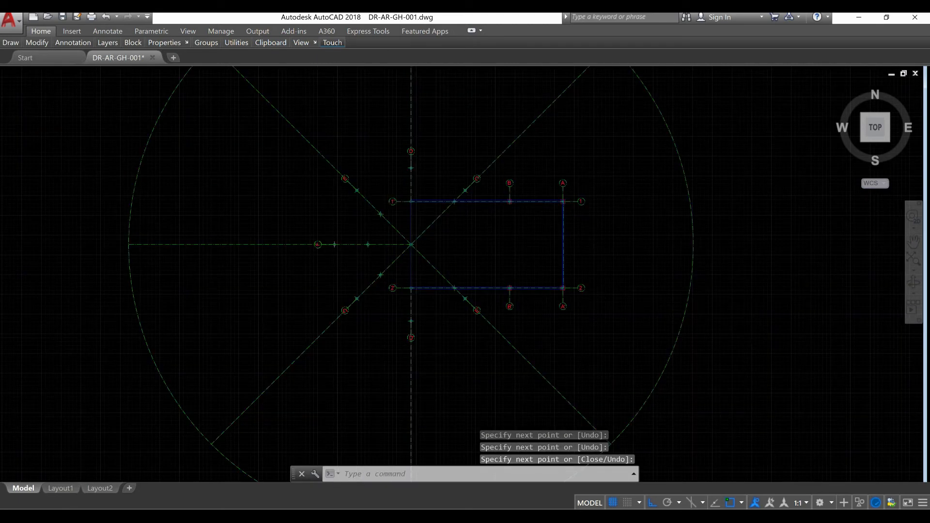
middle_drag(295, 264, 535, 261)
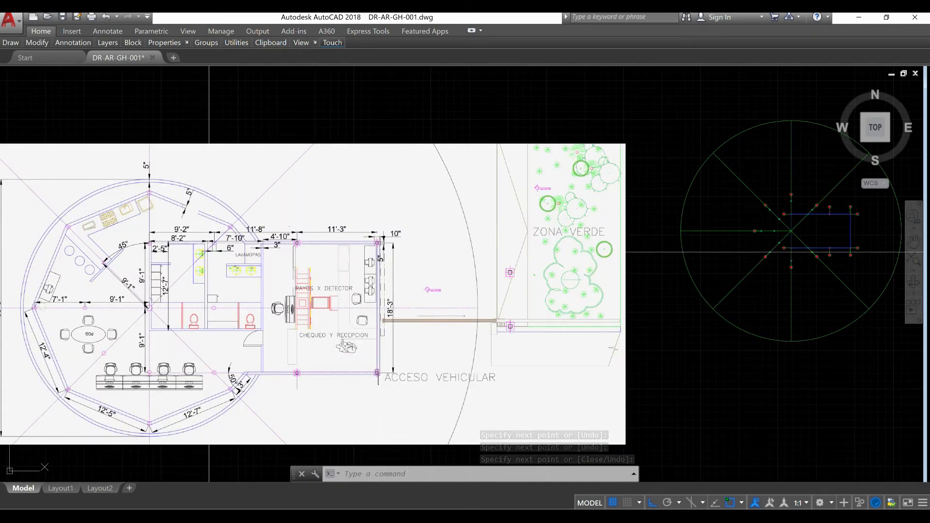
Copy the vertical wall line on axis D 8'-2" horizontally towards axis B, using its upper end as the base point.
middle_drag(204, 277, 133, 289)
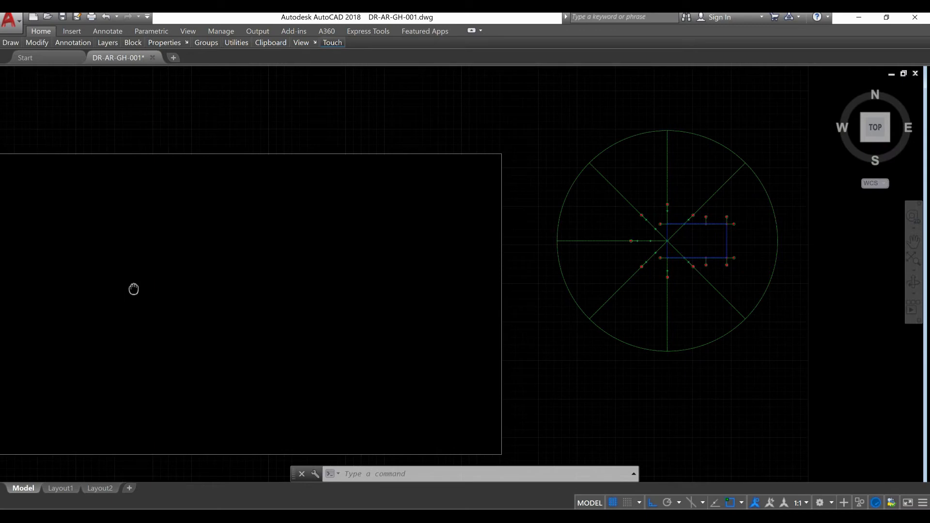
scroll(774, 245, up, 3)
scroll(706, 230, up, 3)
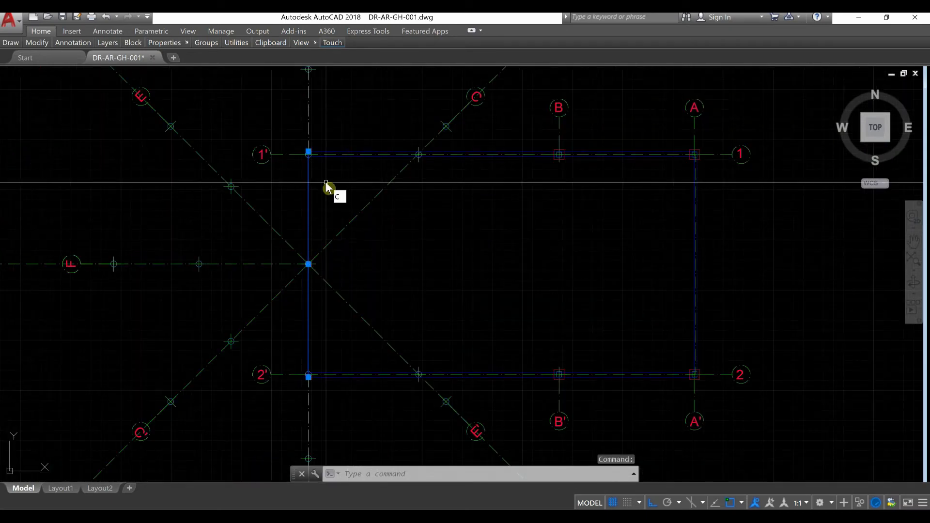
key(Return)
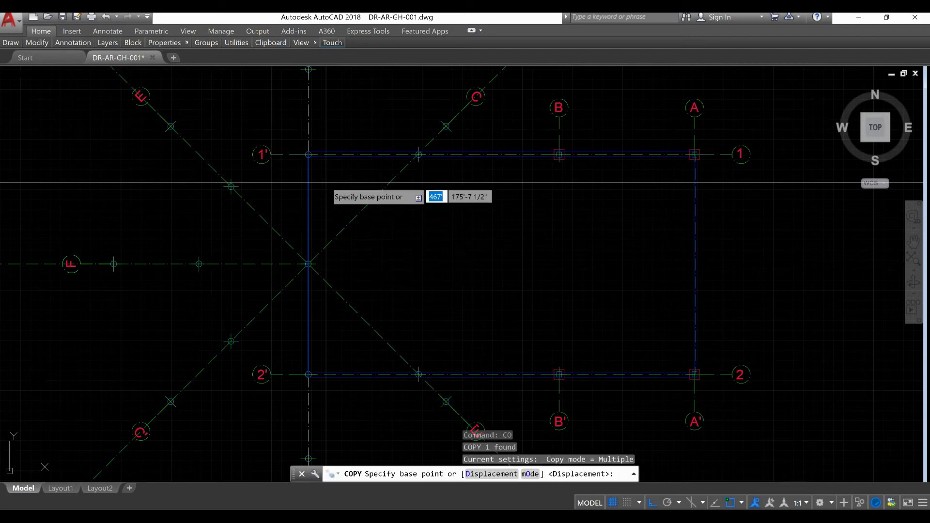
scroll(338, 165, up, 6)
scroll(275, 123, up, 2)
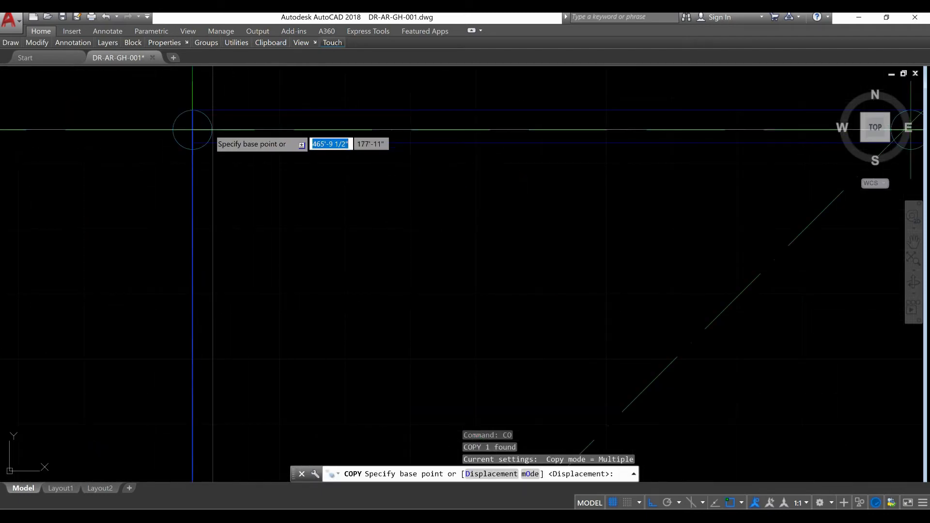
click(193, 130)
scroll(193, 130, down, 2)
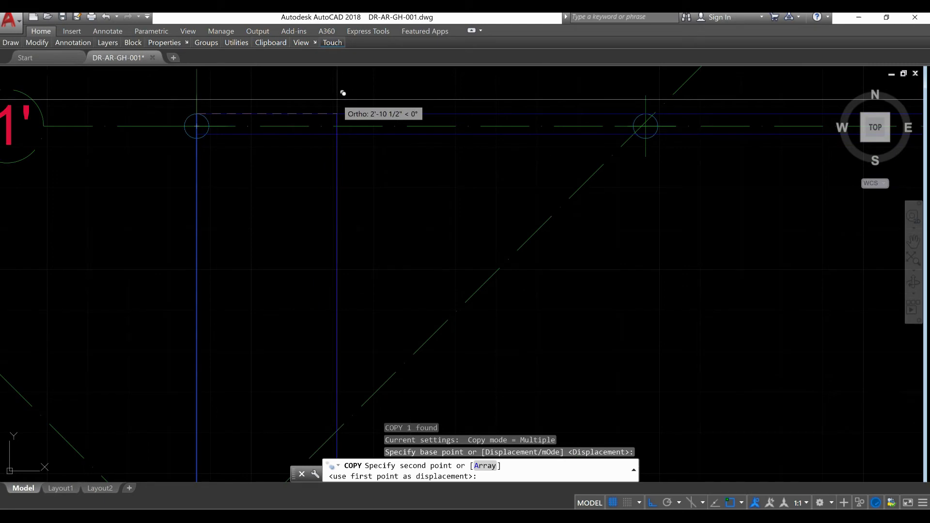
scroll(405, 134, down, 5)
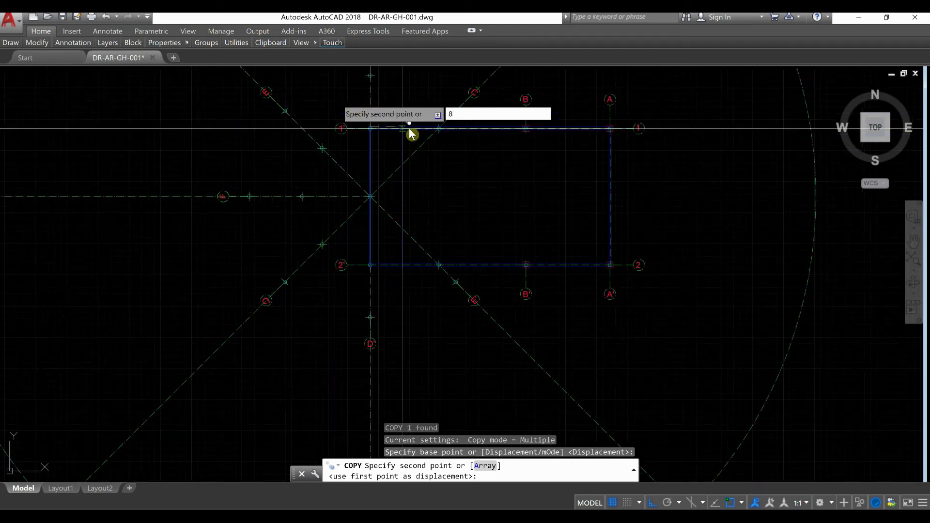
scroll(406, 132, up, 5)
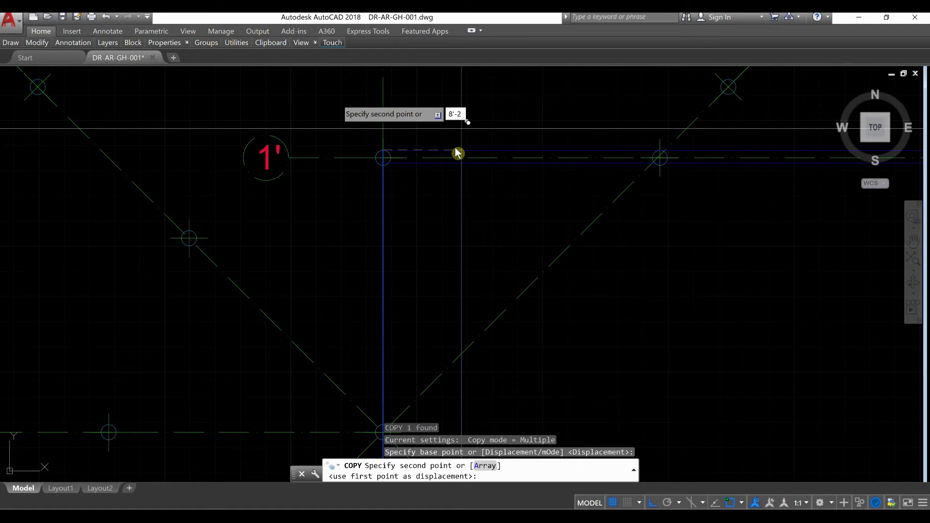
key(Return)
right_click(441, 98)
click(462, 102)
Check the next room width in the reference plan and copy the new vertical partition line 7'-10" further towards axis B.
scroll(437, 194, down, 6)
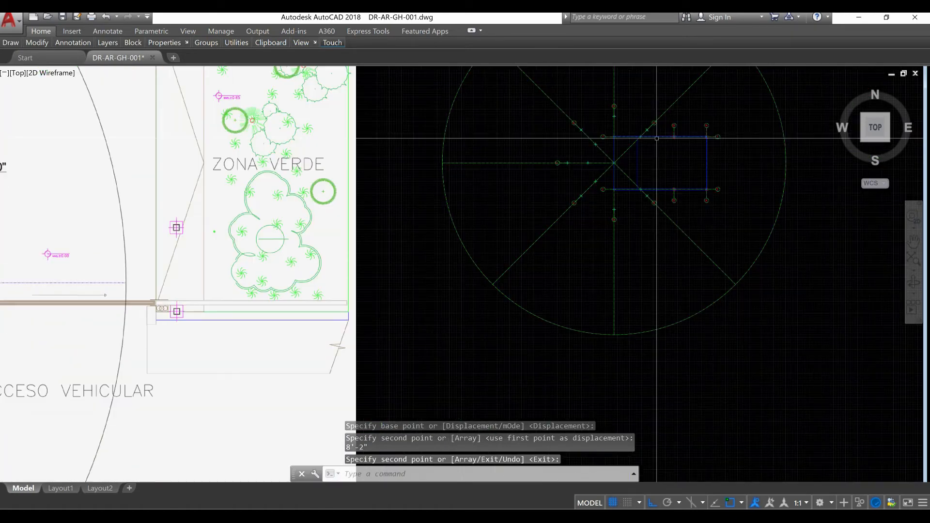
middle_drag(438, 194, 755, 207)
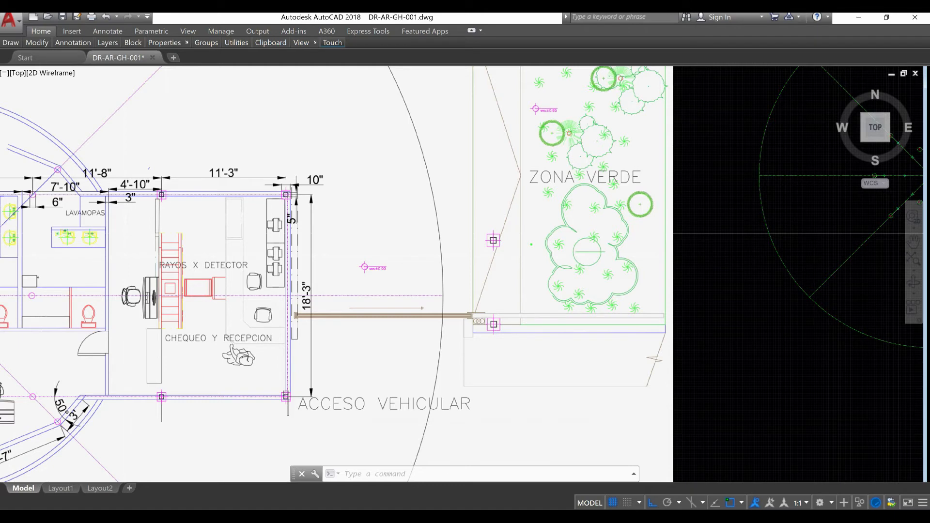
scroll(42, 233, down, 4)
scroll(402, 211, up, 5)
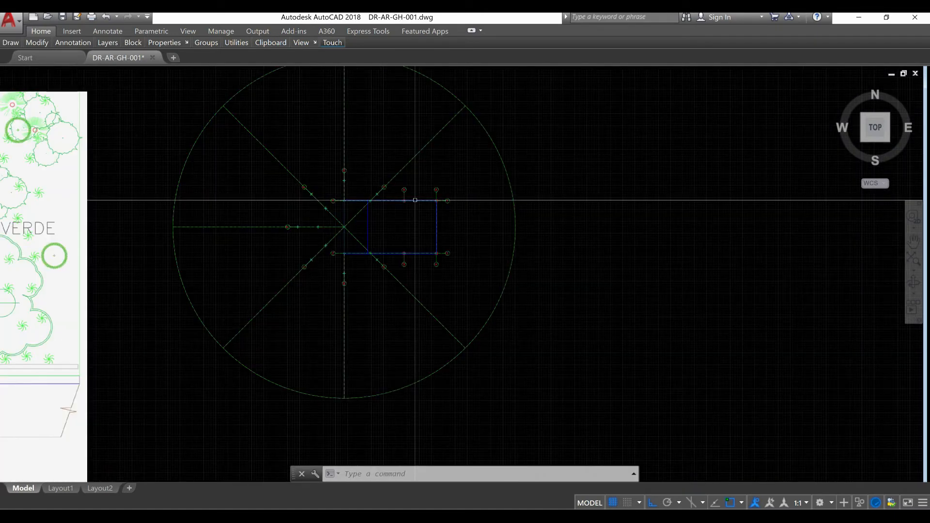
click(292, 252)
click(297, 249)
text(co)
key(Return)
scroll(292, 200, up, 3)
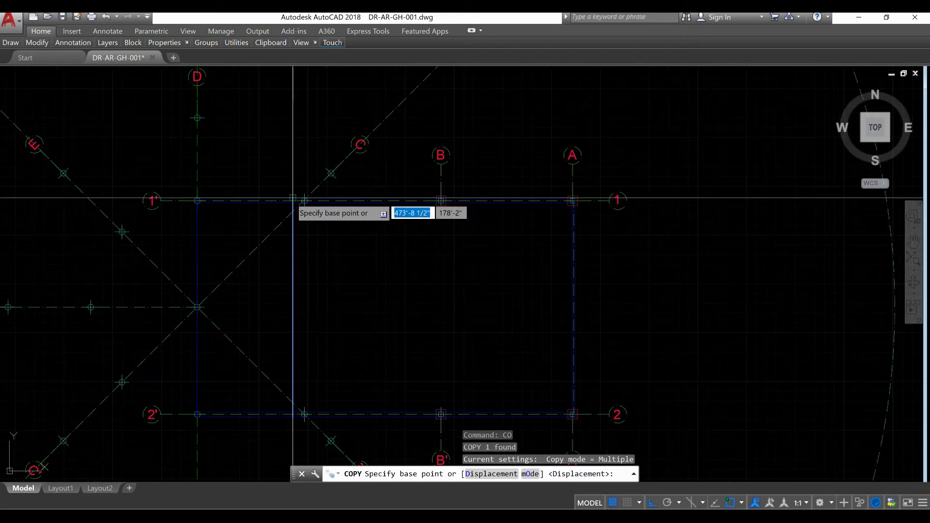
scroll(292, 199, up, 2)
click(292, 198)
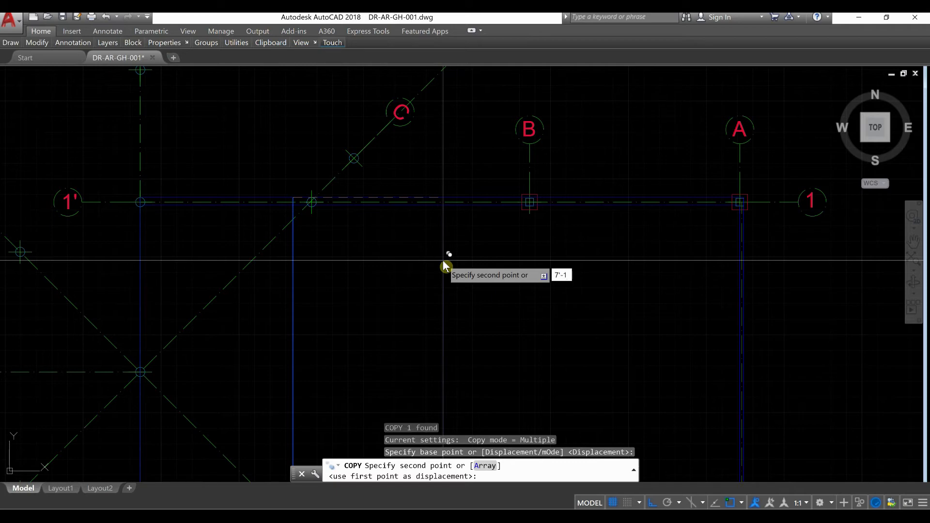
key(Return)
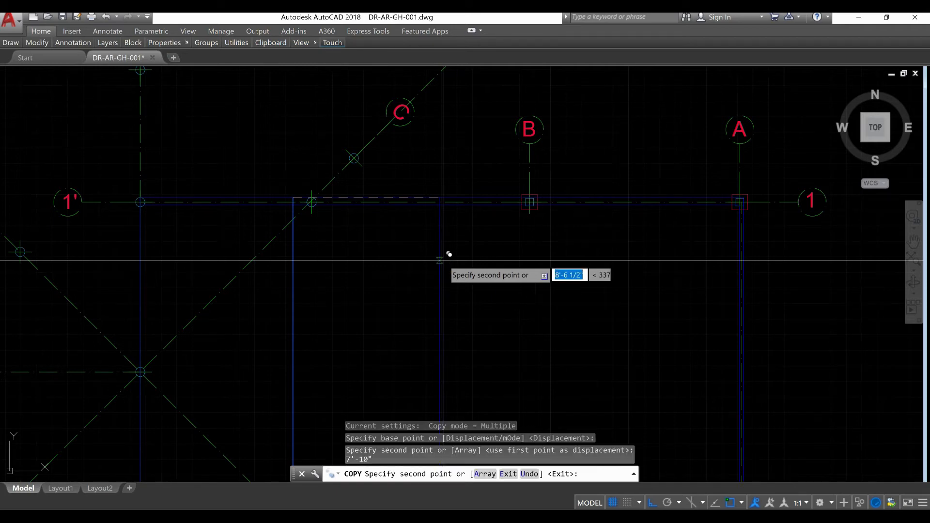
right_click(467, 187)
click(485, 193)
Examine the restroom block in the reference floor plan for its depth below the upper wall and its partition layout.
scroll(493, 192, down, 4)
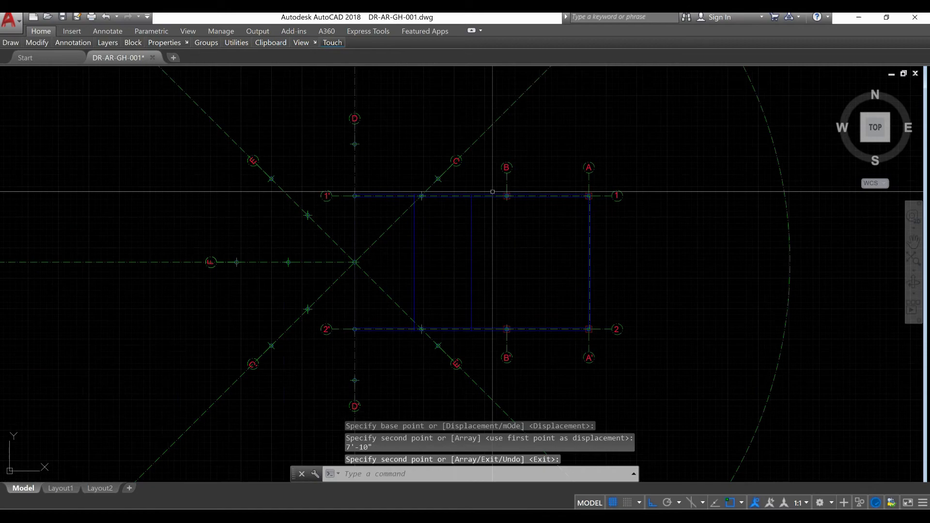
scroll(492, 192, down, 8)
scroll(210, 238, up, 2)
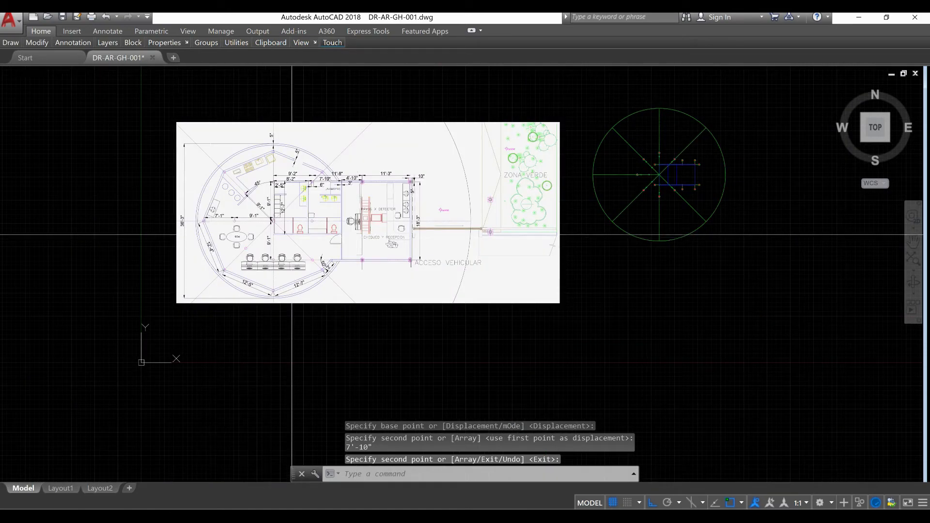
scroll(291, 235, up, 4)
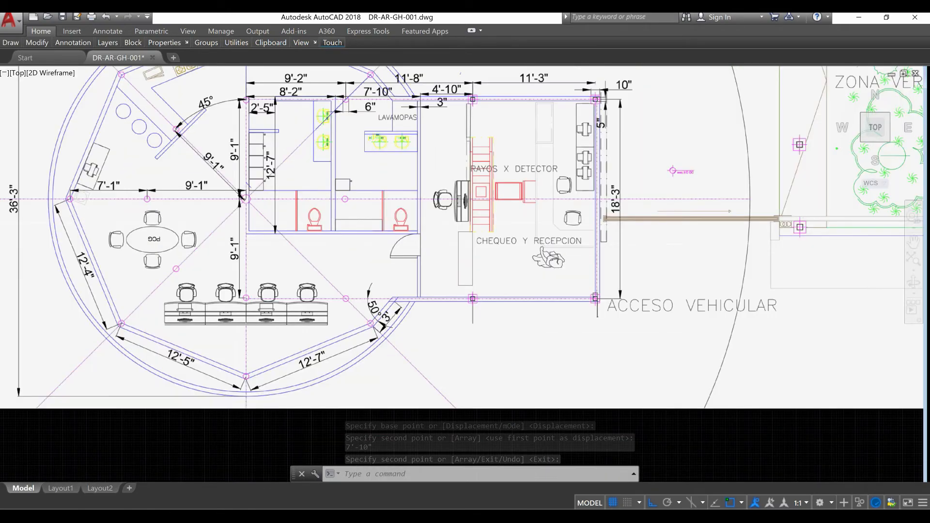
scroll(237, 219, up, 2)
mouse_move(274, 227)
middle_down()
mouse_move(271, 283)
mouse_move(304, 283)
middle_up()
scroll(305, 283, down, 2)
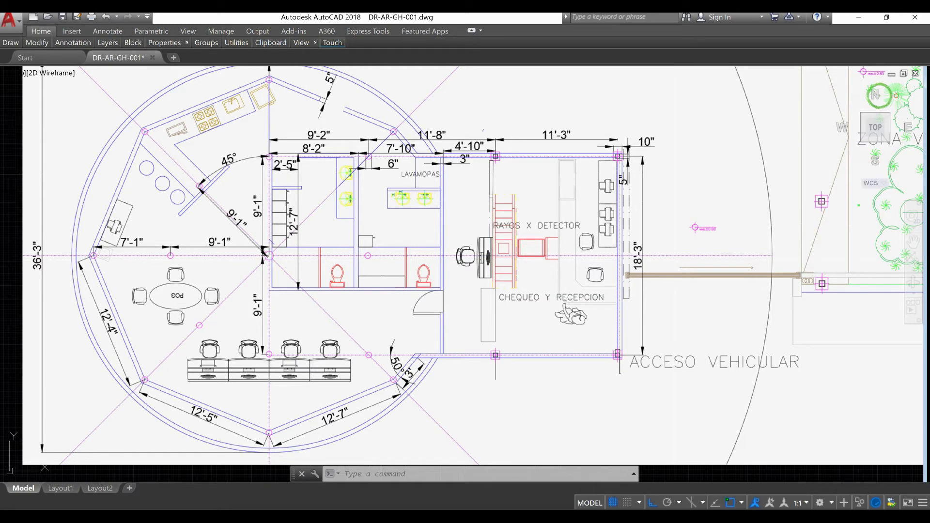
scroll(295, 165, down, 8)
scroll(465, 167, up, 6)
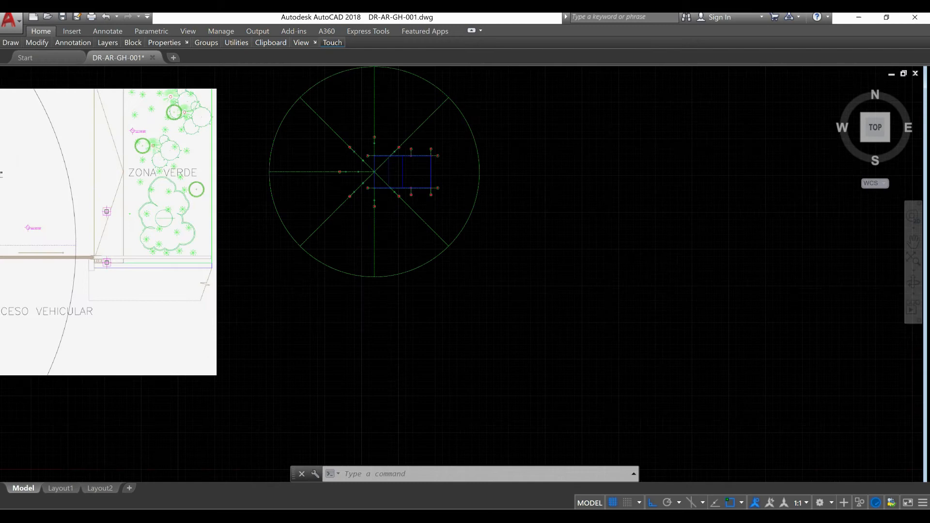
scroll(390, 164, up, 8)
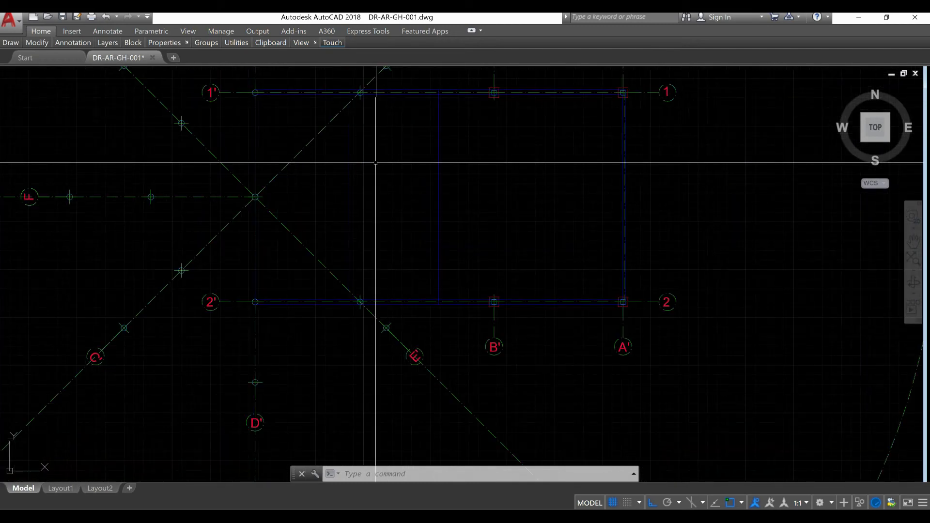
Copy the upper wall's inner line 12'-7" straight down to place the lower partition of the restroom block.
click(286, 94)
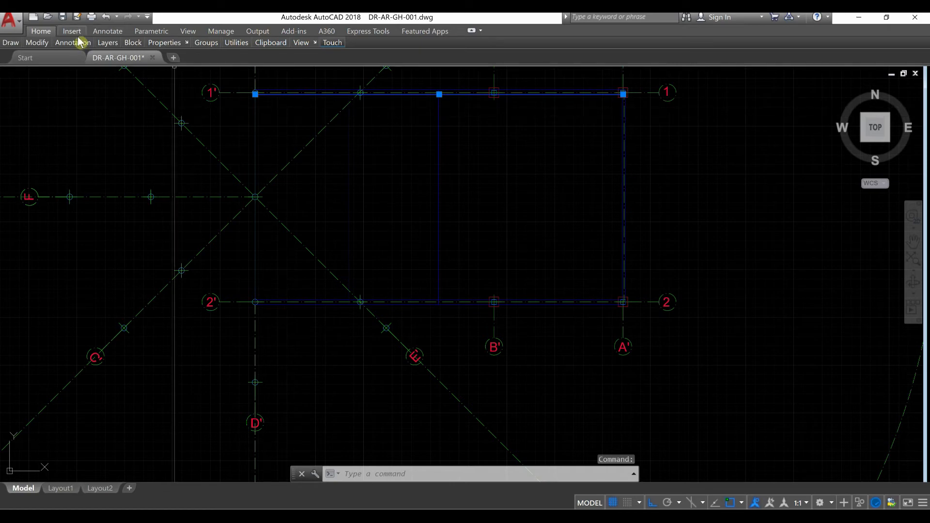
key(Return)
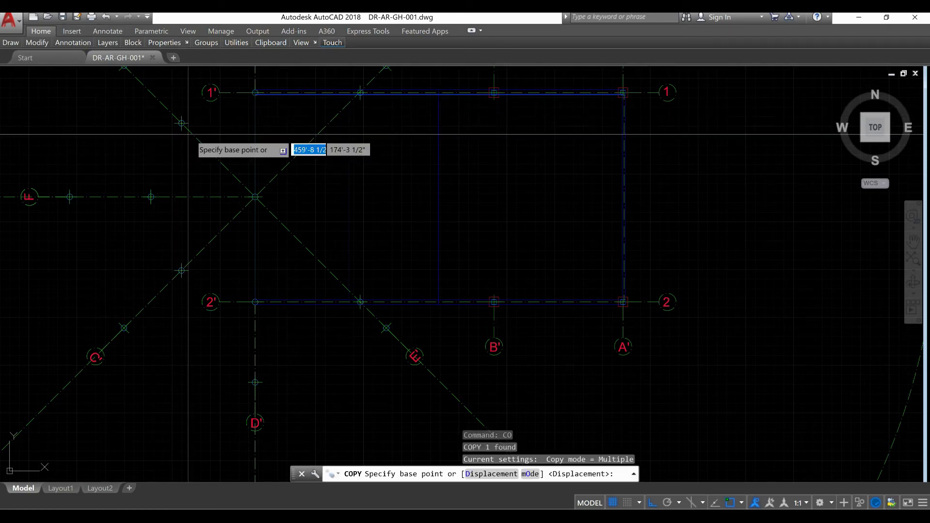
scroll(255, 103, up, 3)
click(261, 92)
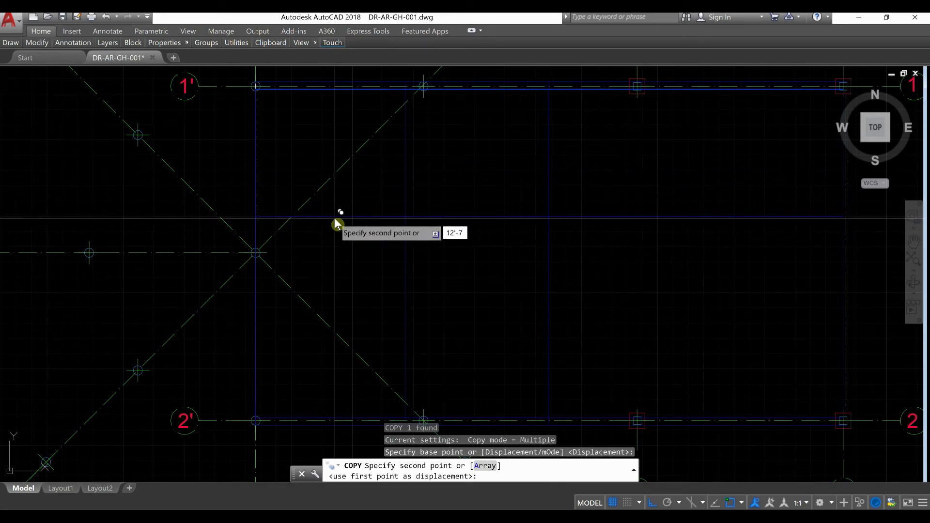
text(12'-7")
key(Return)
key(Escape)
key(Escape)
Shorten the new horizontal partition line so its end meets the vertical partition line nearest axis B.
click(700, 363)
click(665, 297)
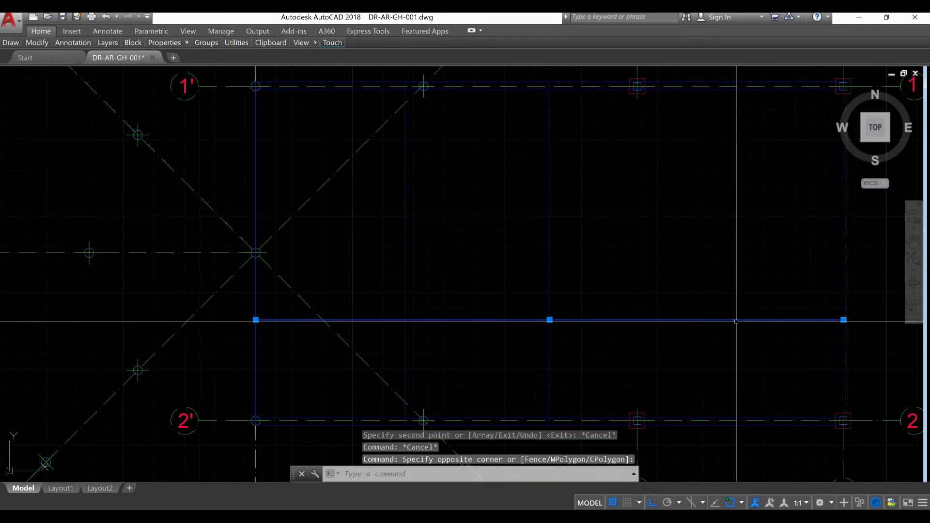
click(843, 320)
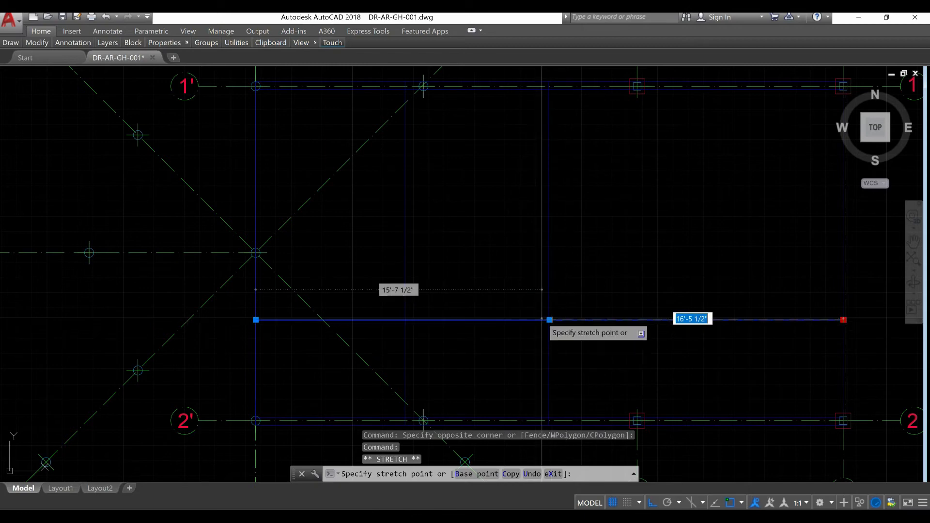
click(548, 320)
key(Escape)
Shorten the vertical partition line nearest axis B up to the end of the horizontal partition line.
click(553, 348)
click(544, 359)
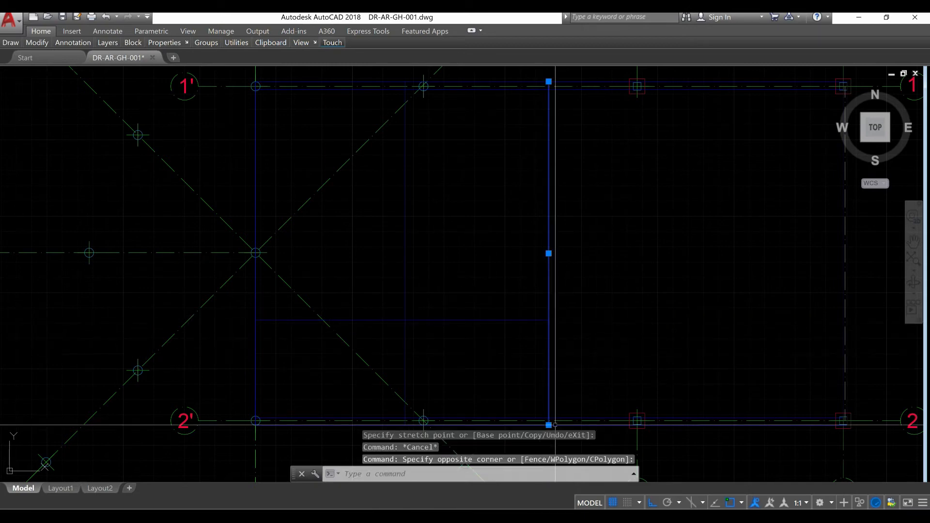
click(549, 425)
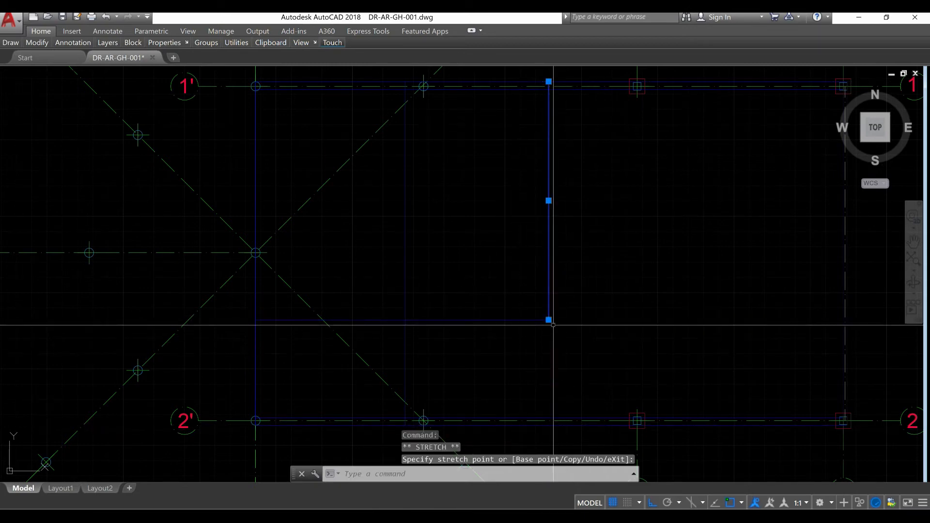
key(Escape)
Shorten the middle vertical partition line so its lower end stops at the horizontal partition line.
click(456, 340)
click(406, 382)
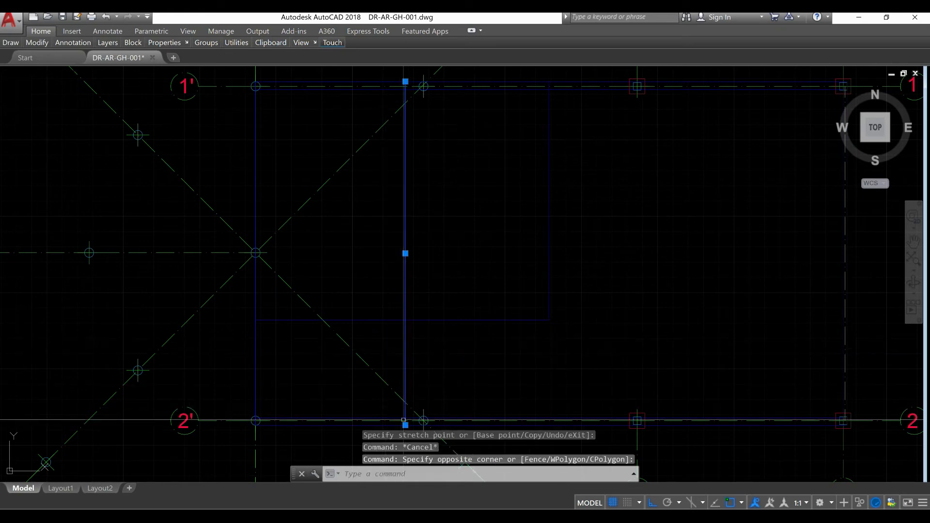
click(405, 425)
click(405, 320)
key(Escape)
Shorten the vertical wall line on axis D from grid 2' up to the start of the horizontal partition line.
click(268, 369)
click(248, 376)
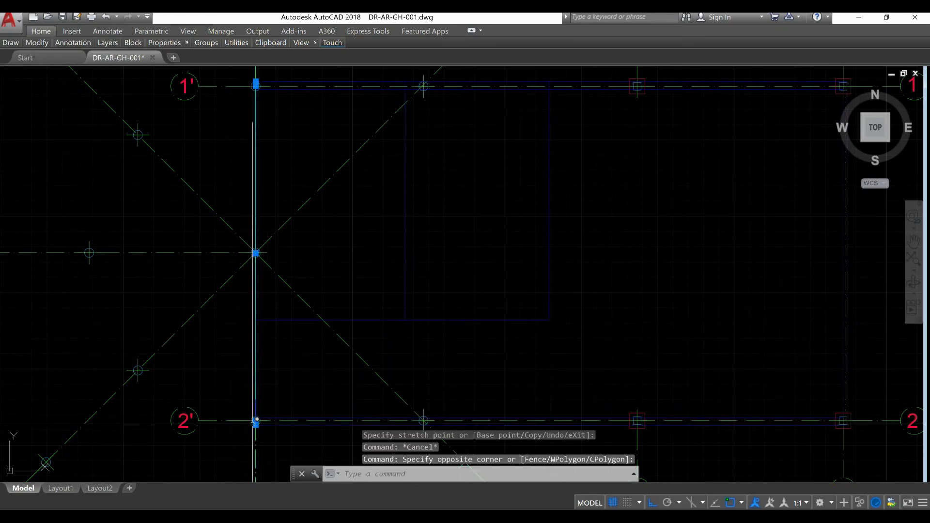
scroll(255, 419, up, 5)
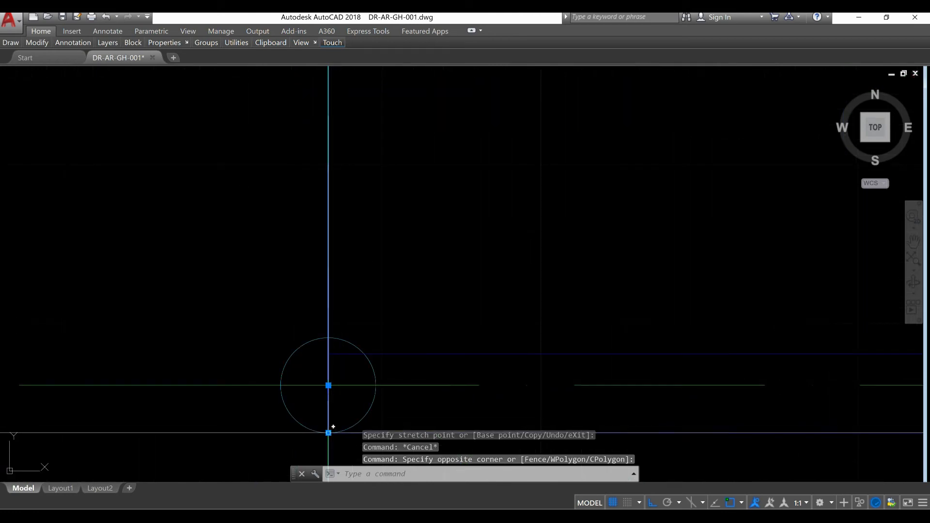
click(328, 432)
scroll(329, 427, down, 5)
key(Escape)
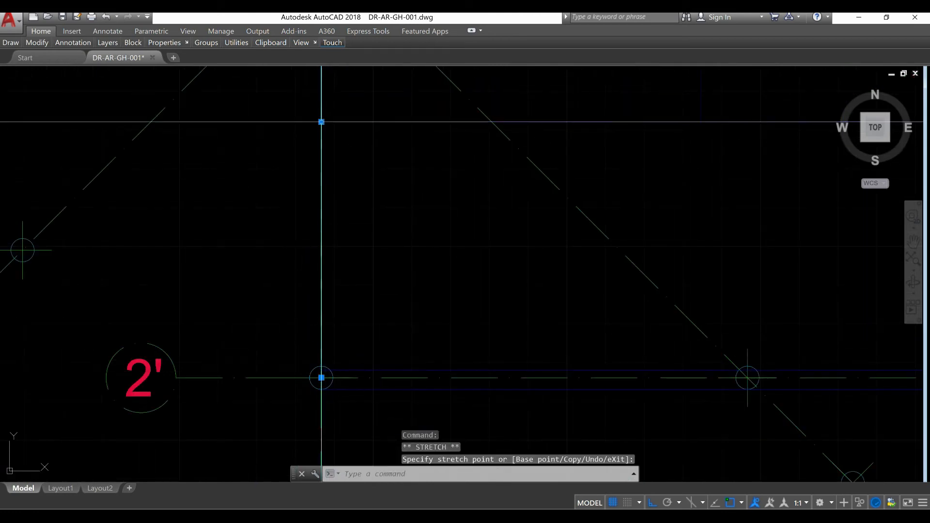
key(Escape)
Compare the drafted restroom partitions with the wall thicknesses and layout shown in the reference floor plan.
scroll(372, 230, down, 8)
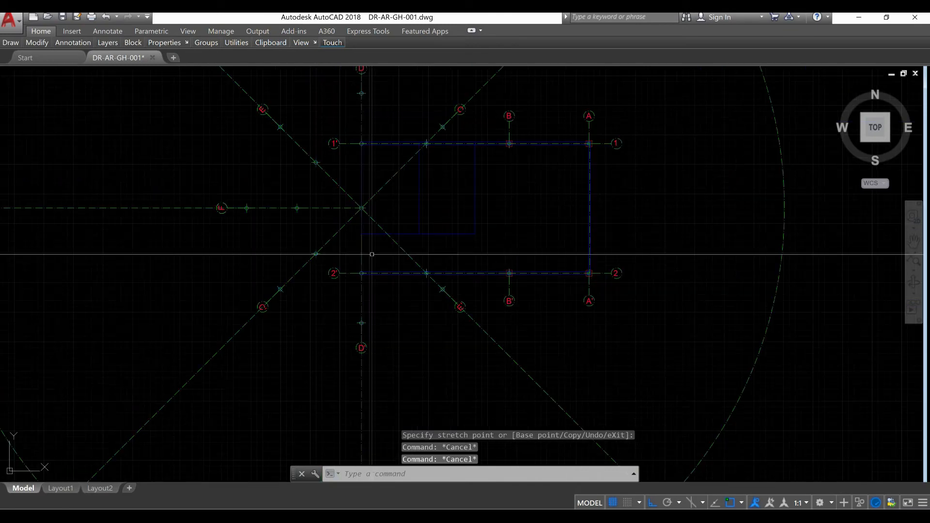
scroll(431, 275, down, 5)
middle_drag(423, 277, 634, 262)
scroll(276, 272, up, 5)
scroll(291, 313, up, 2)
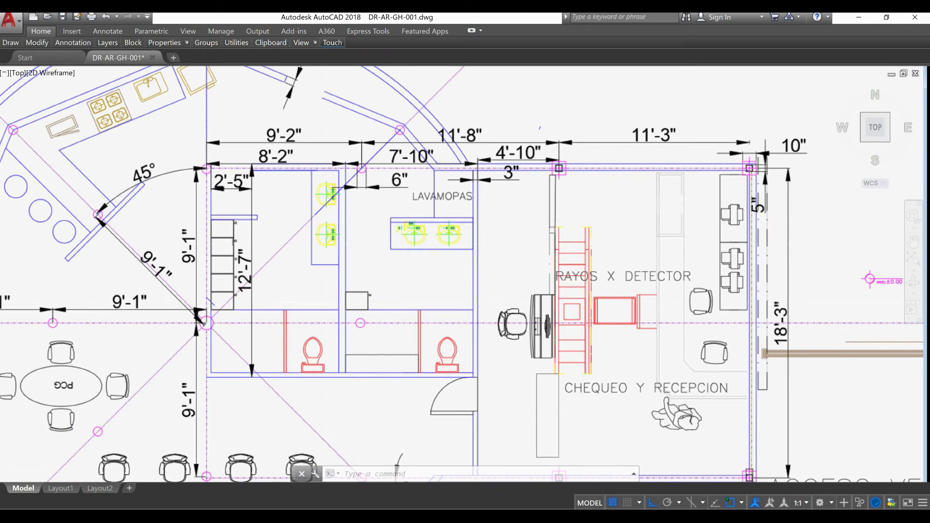
scroll(218, 261, down, 6)
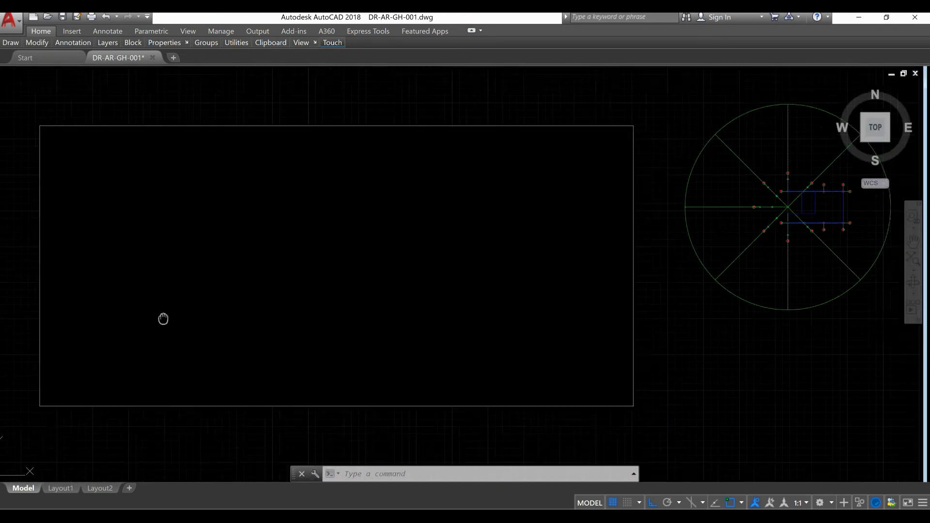
middle_drag(789, 248, 377, 292)
scroll(381, 286, up, 6)
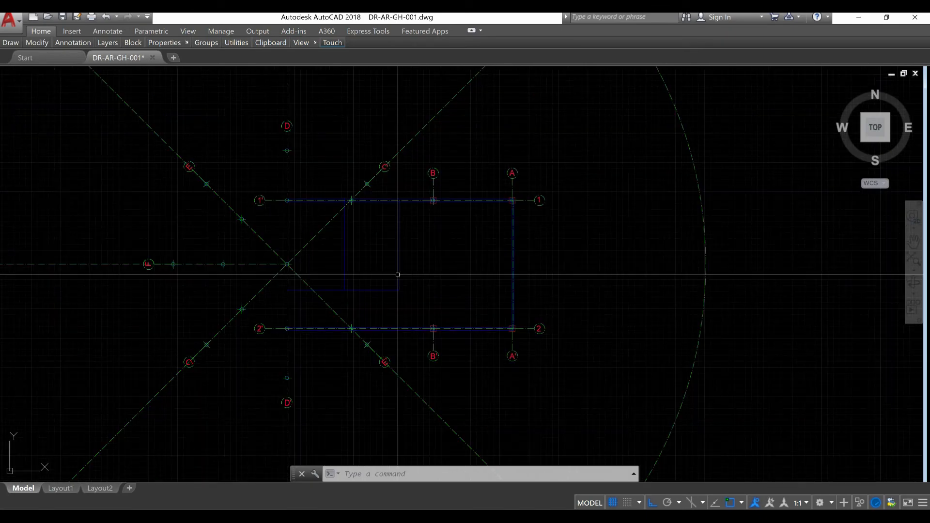
scroll(388, 269, up, 4)
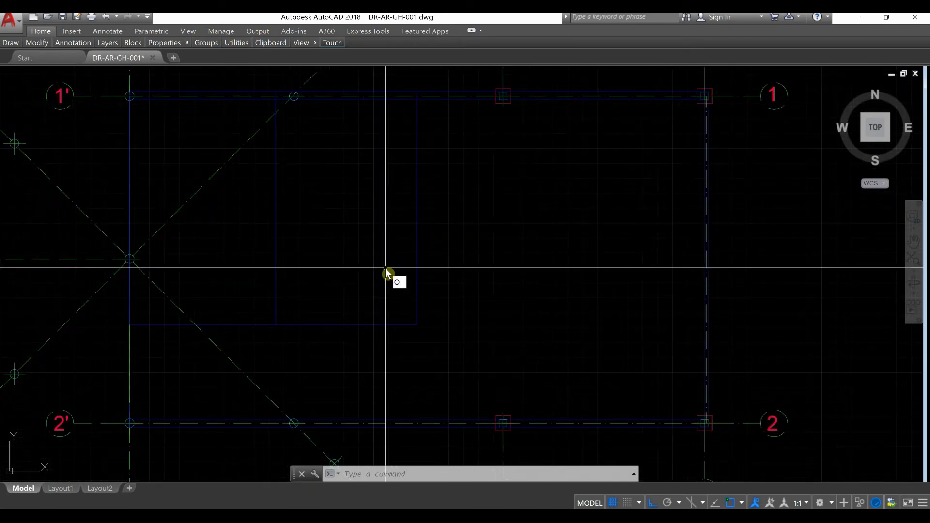
Offset the vertical partition line nearest axis B and the middle vertical partition line 3" toward axis D.
text(FFSET)
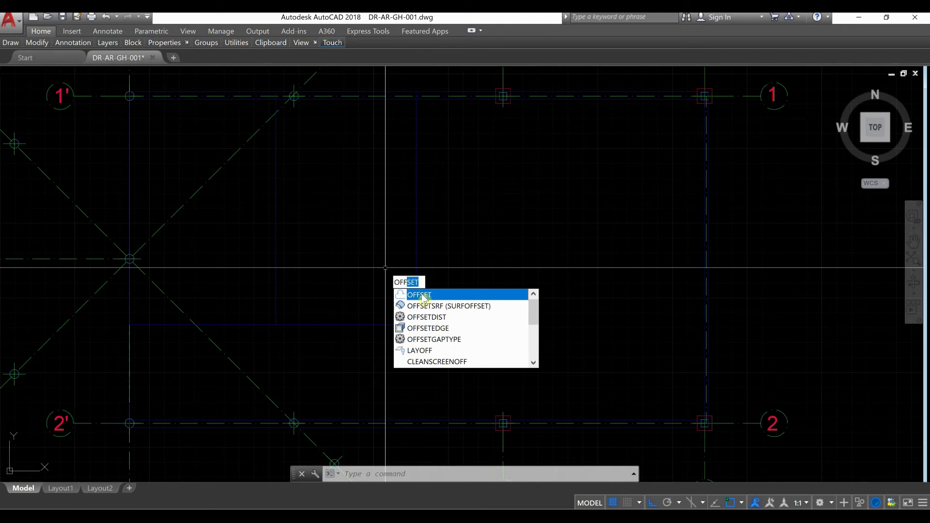
click(419, 295)
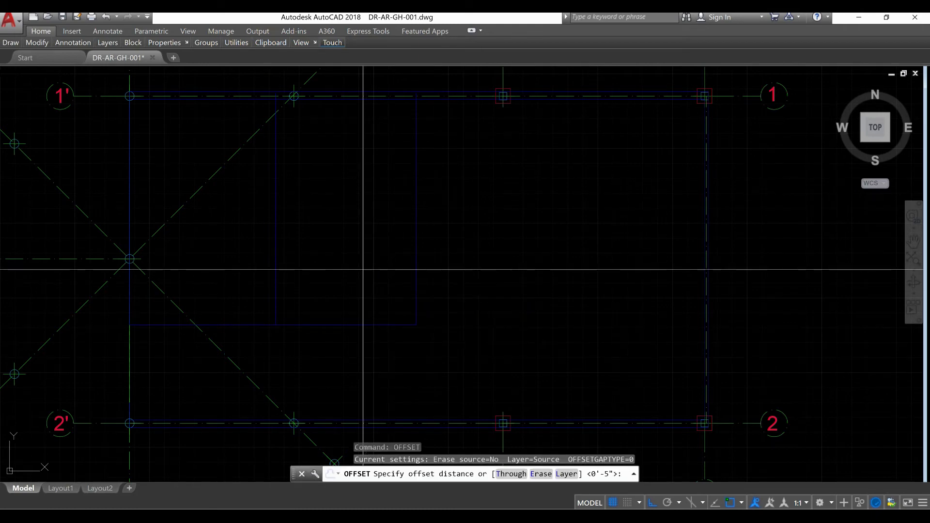
text(3")
key(Return)
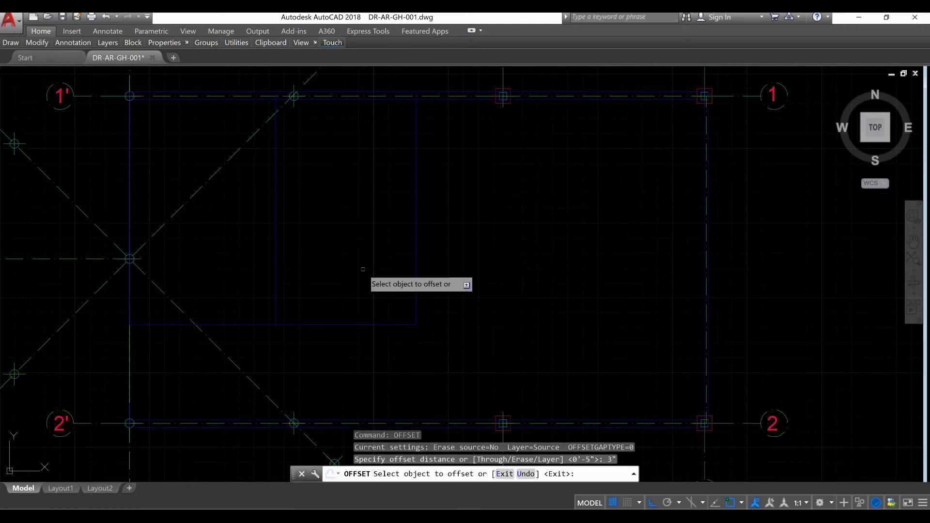
click(417, 267)
click(403, 264)
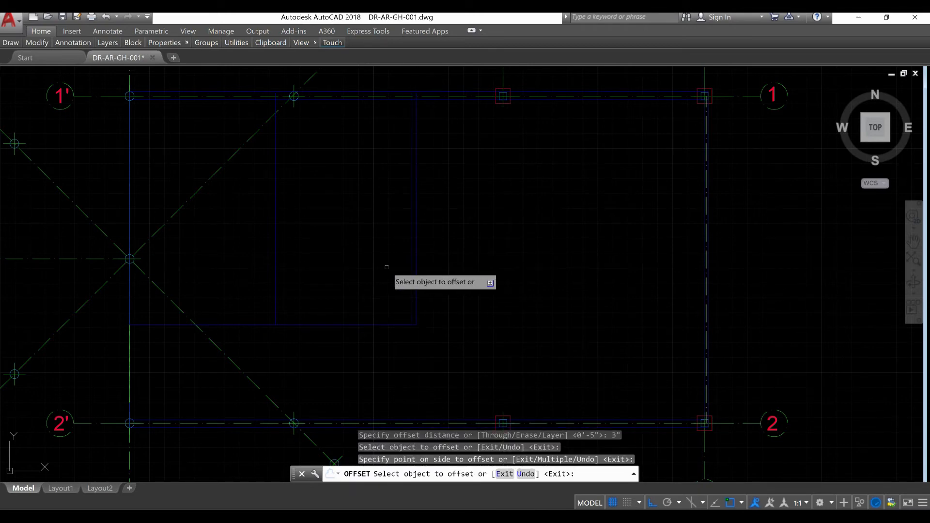
click(275, 259)
click(242, 259)
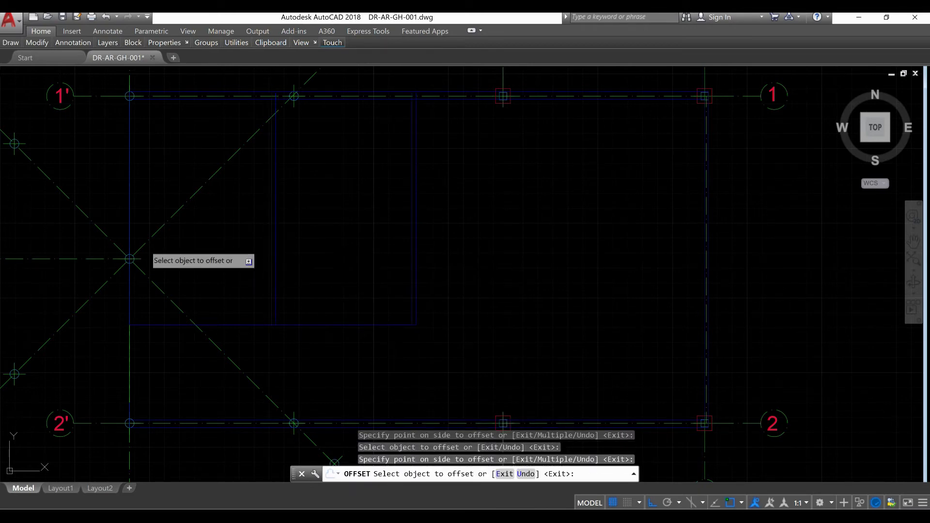
Offset the axis D wall line inward and the horizontal partition line upward, each by 3".
click(130, 226)
click(142, 231)
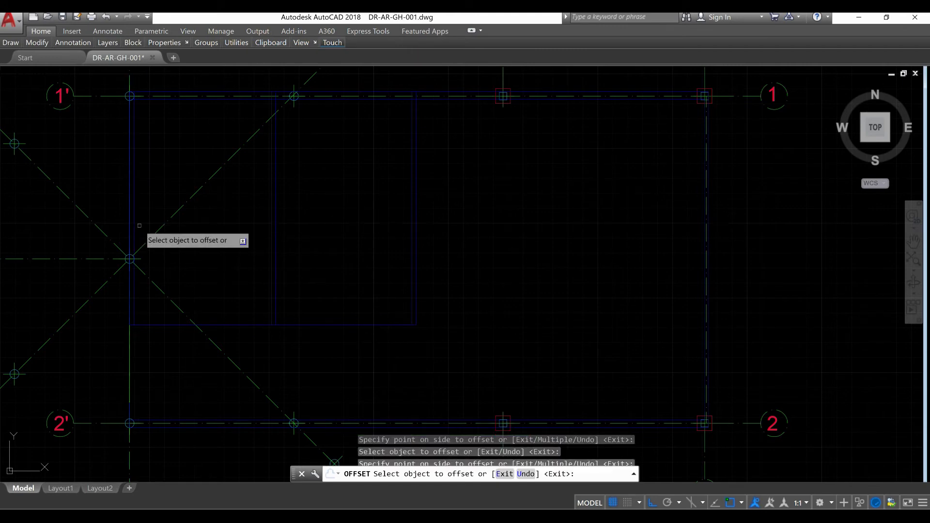
click(233, 324)
click(236, 314)
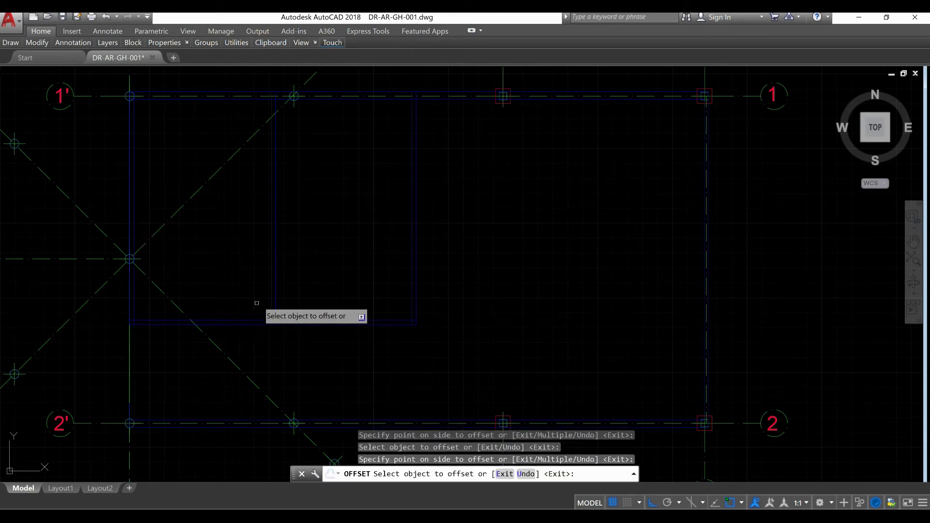
scroll(324, 295, down, 2)
right_click(220, 189)
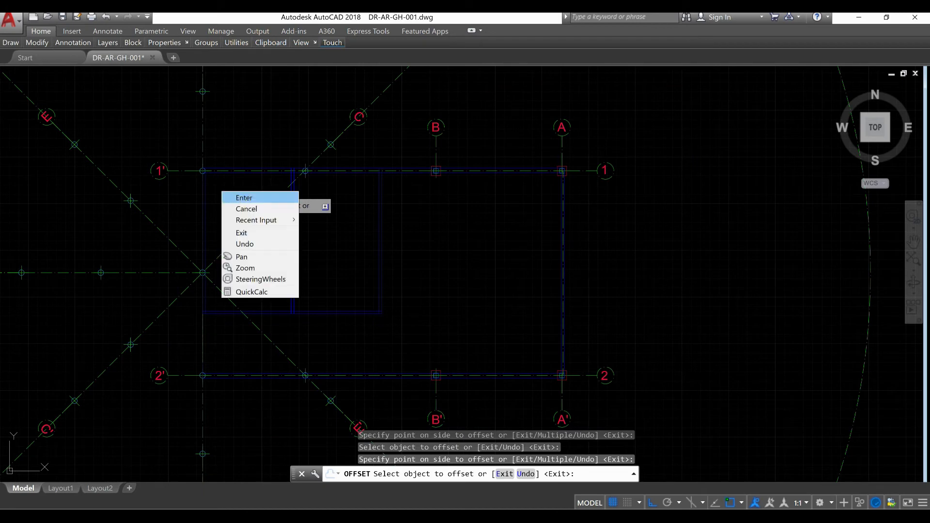
click(239, 201)
Extend both lines of the vertical partition nearest axis B down to the inner wall line on grid 2.
scroll(514, 285, down, 5)
middle_drag(463, 275, 586, 208)
scroll(614, 198, down, 5)
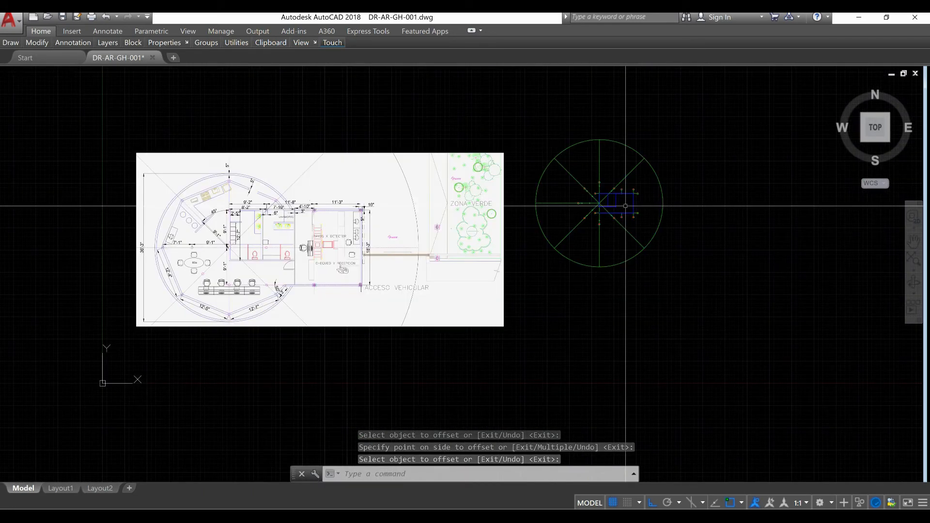
scroll(343, 245, up, 2)
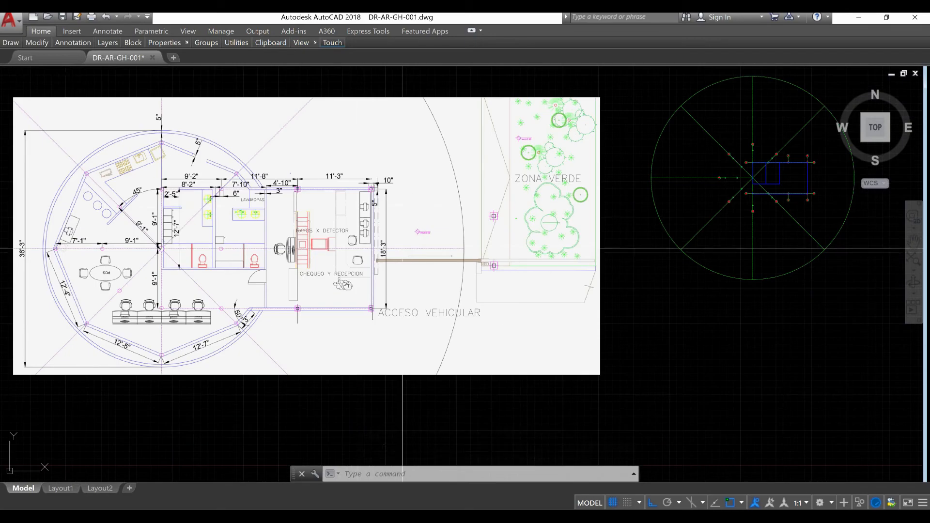
middle_drag(544, 269, 472, 294)
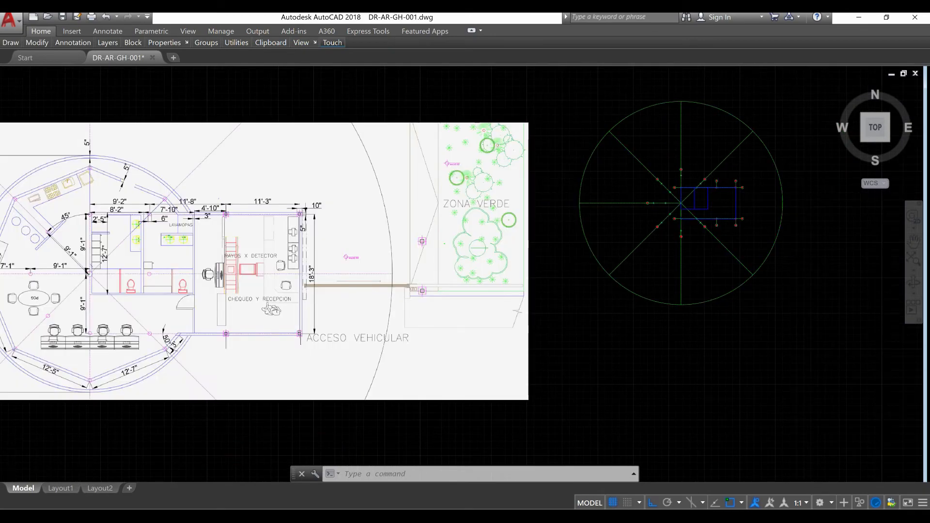
scroll(719, 201, up, 8)
click(719, 200)
click(679, 217)
click(686, 237)
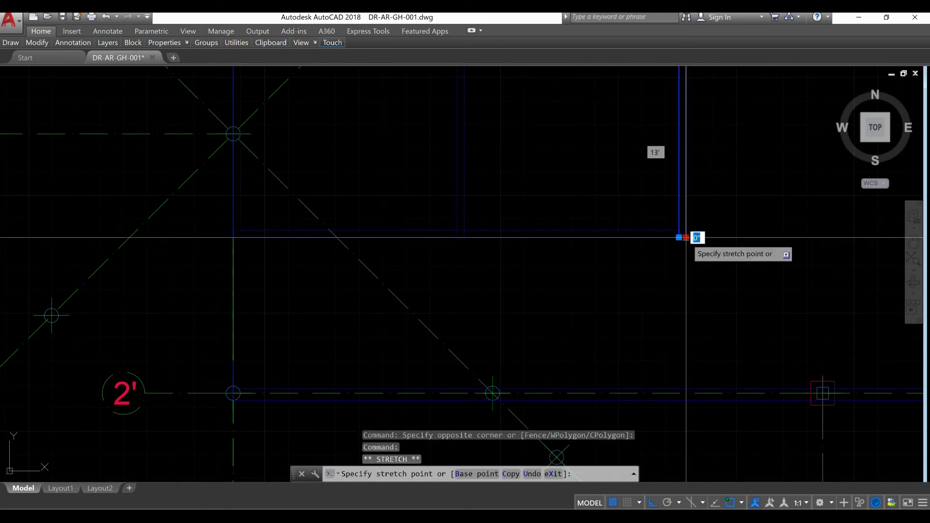
click(687, 389)
click(679, 237)
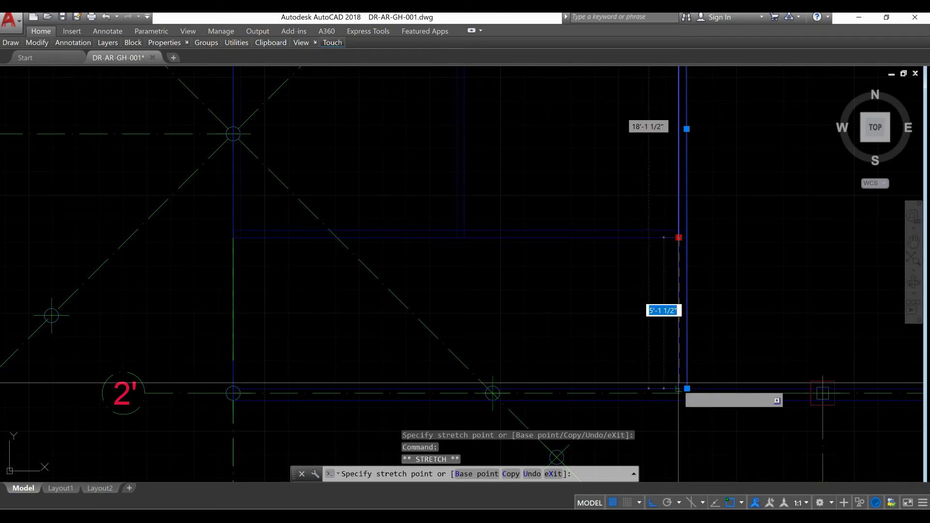
key(Escape)
key(Escape)
Draw a 3' vertical line downward from the center of the outer column on axis C, above the grid 1 wall.
scroll(733, 279, down, 5)
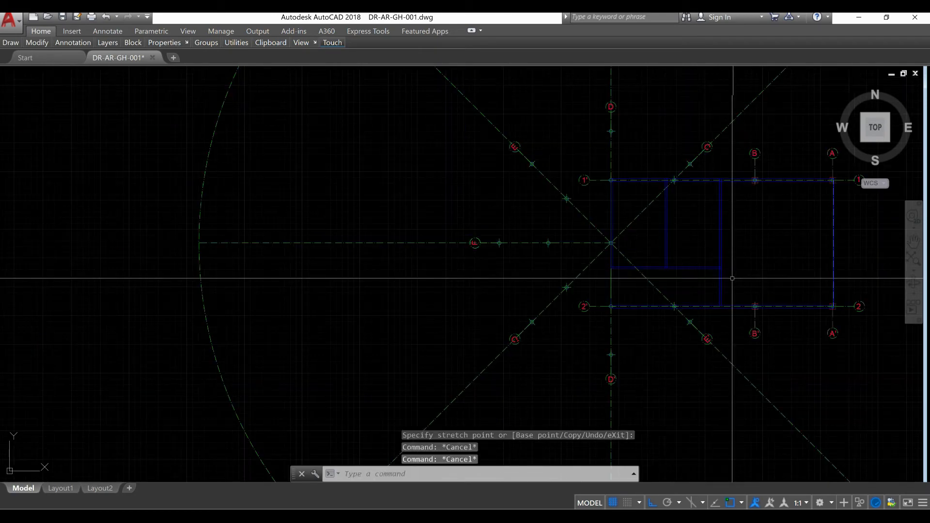
scroll(732, 278, down, 4)
scroll(544, 297, down, 3)
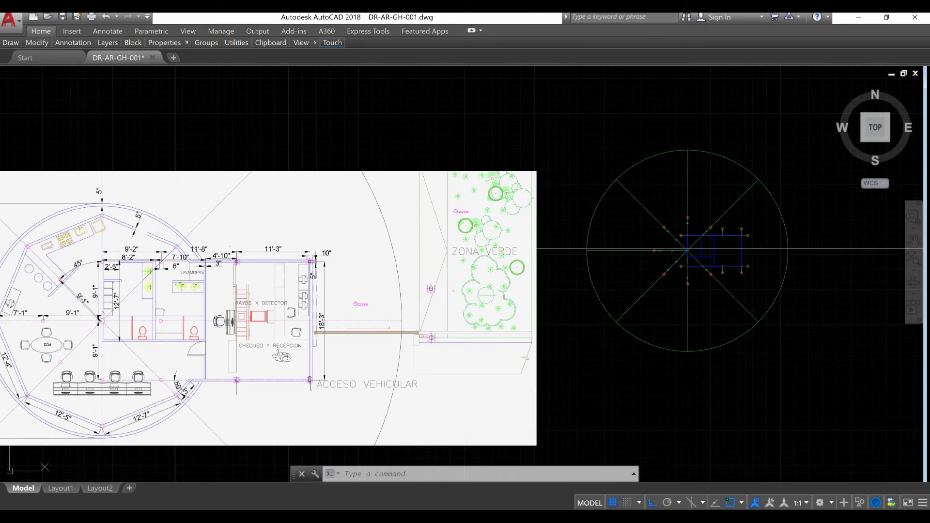
middle_drag(389, 353, 181, 394)
scroll(517, 267, up, 6)
scroll(504, 232, up, 10)
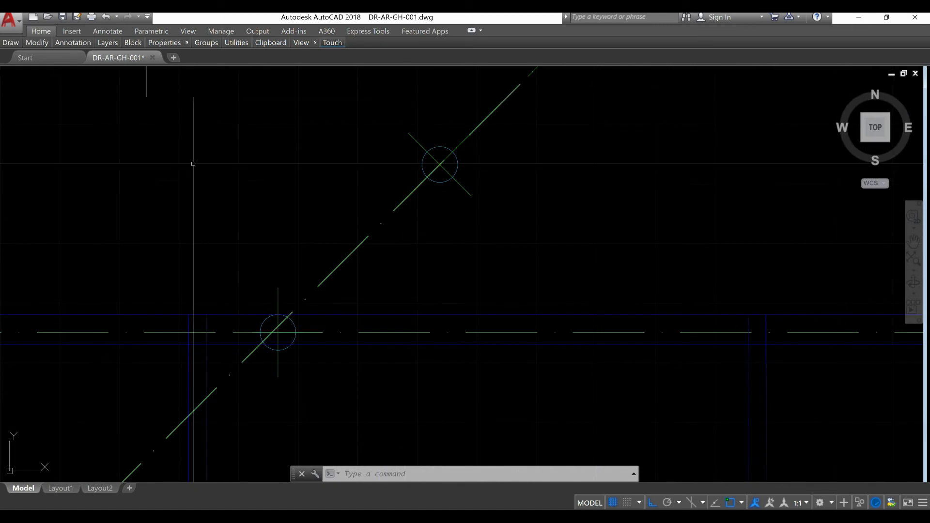
key(Return)
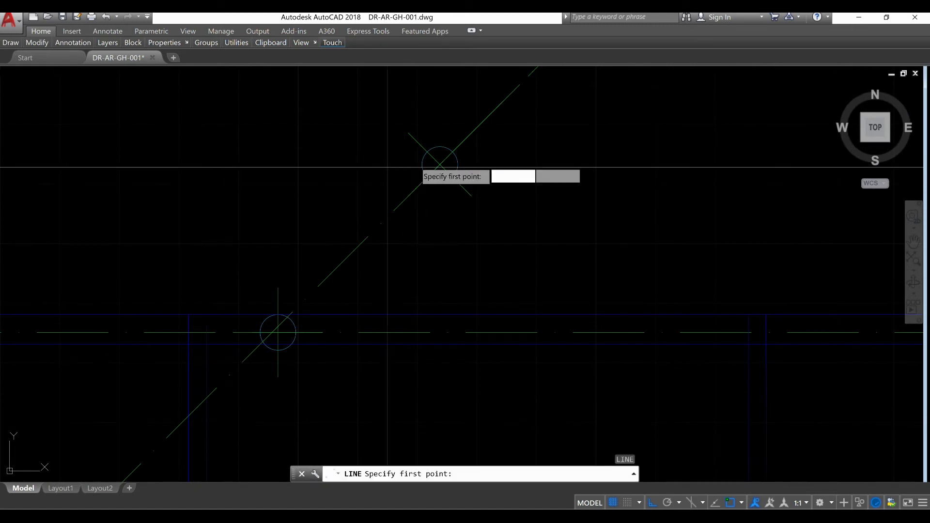
click(440, 165)
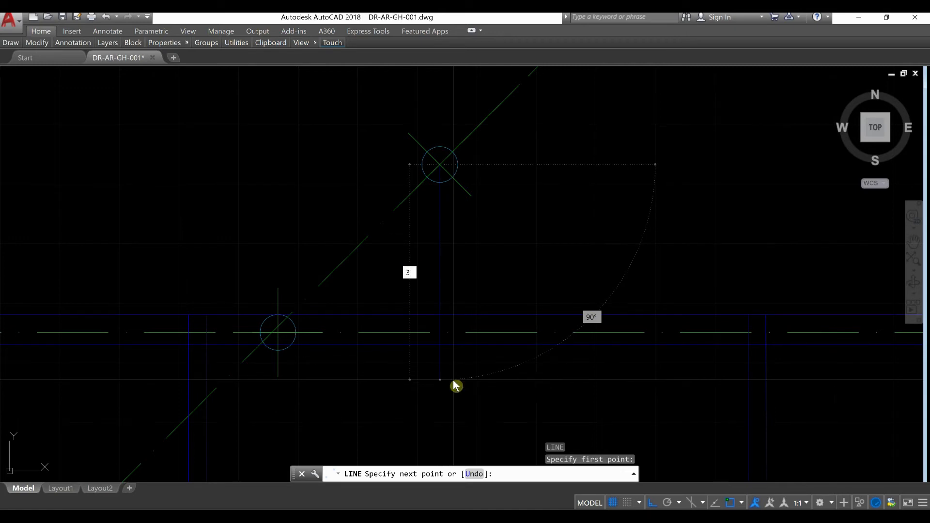
key(Return)
right_click(478, 258)
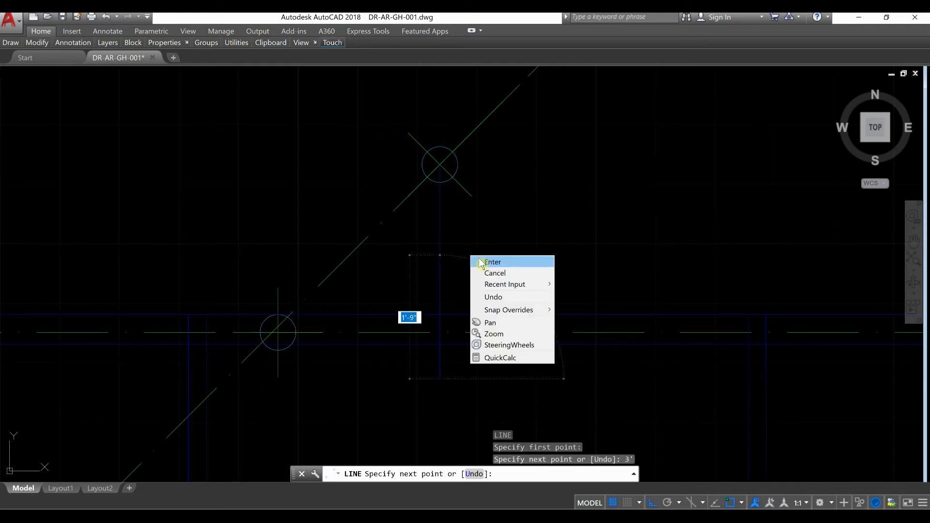
click(487, 261)
Rotate the 3' line by 45 degrees about the center of the outer column on axis C.
click(440, 249)
click(420, 248)
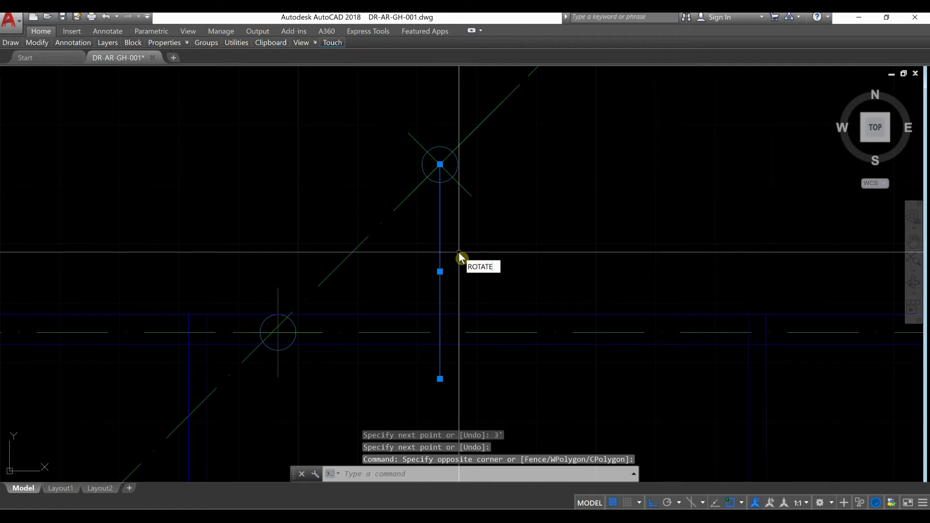
key(Return)
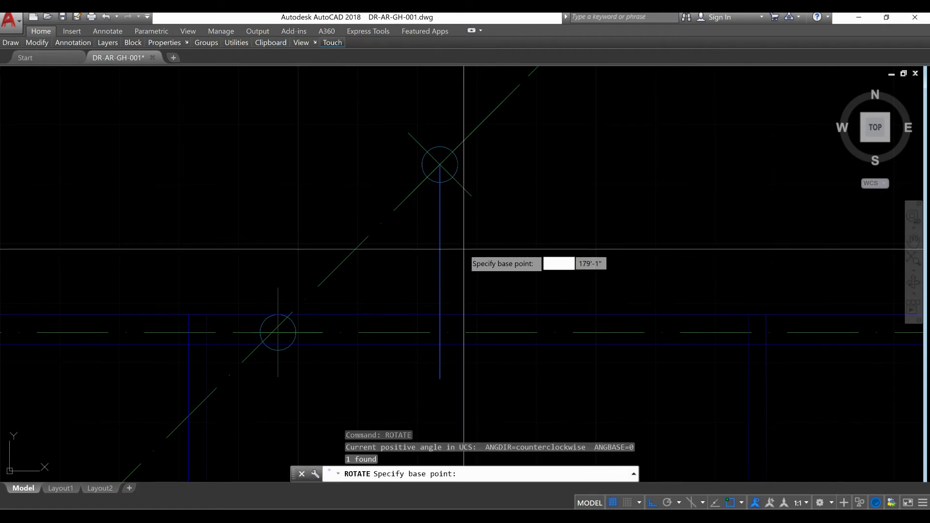
click(439, 164)
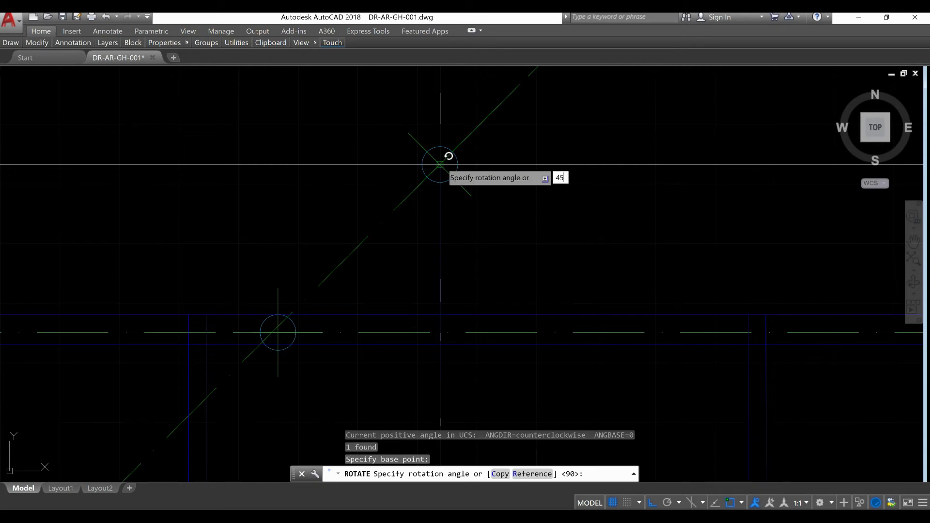
key(Return)
Trim the end of the diagonal line that overshoots the outer wall line on grid 1.
scroll(622, 330, up, 4)
scroll(574, 296, up, 4)
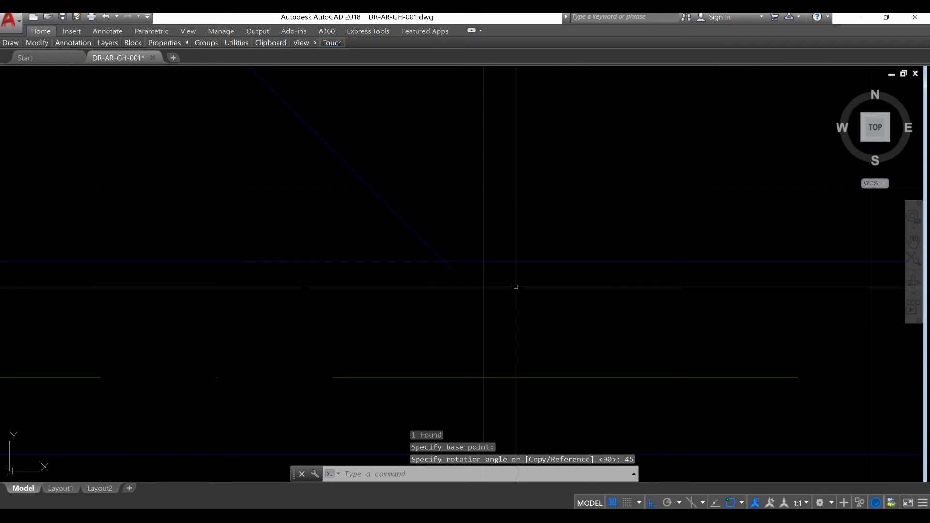
key(Return)
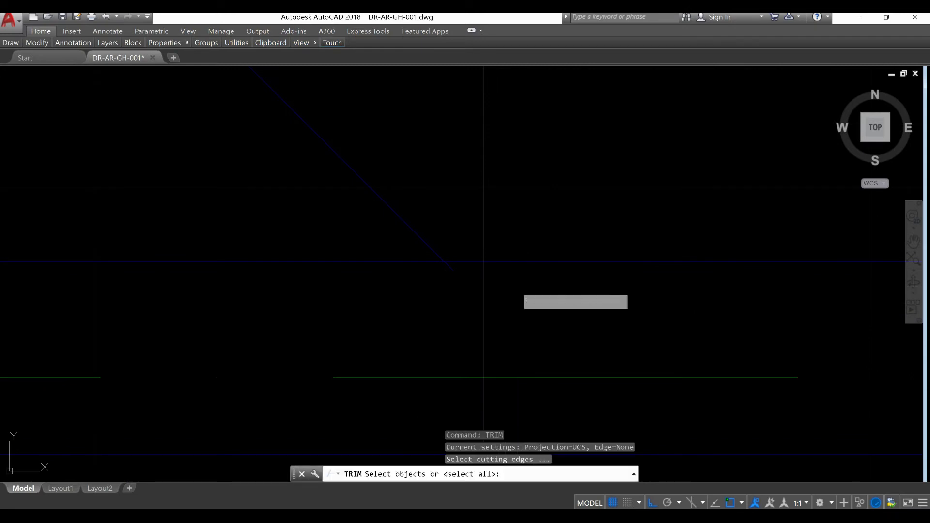
key(Return)
right_click(436, 206)
click(449, 210)
Draw a wall line from the center of the outer column on axis C to the upper column center on axis D.
scroll(479, 228, down, 3)
scroll(478, 228, down, 8)
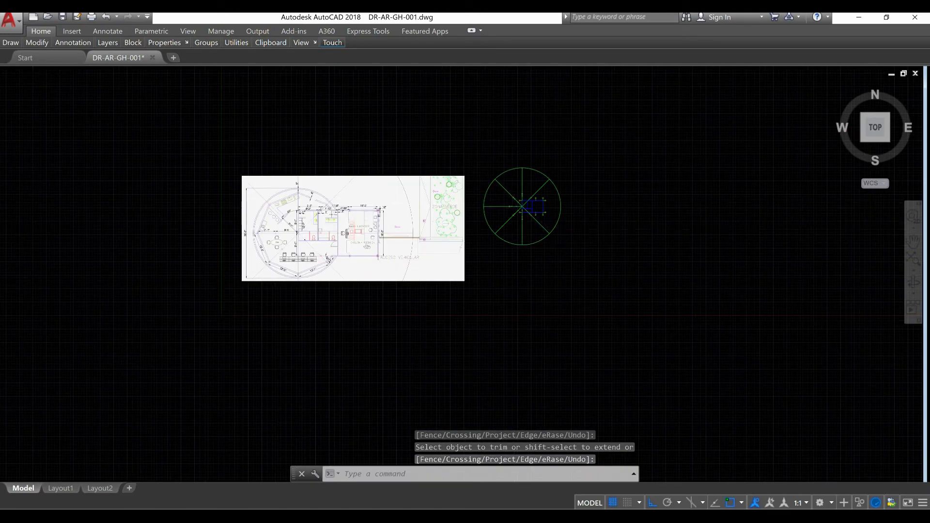
scroll(305, 203, up, 7)
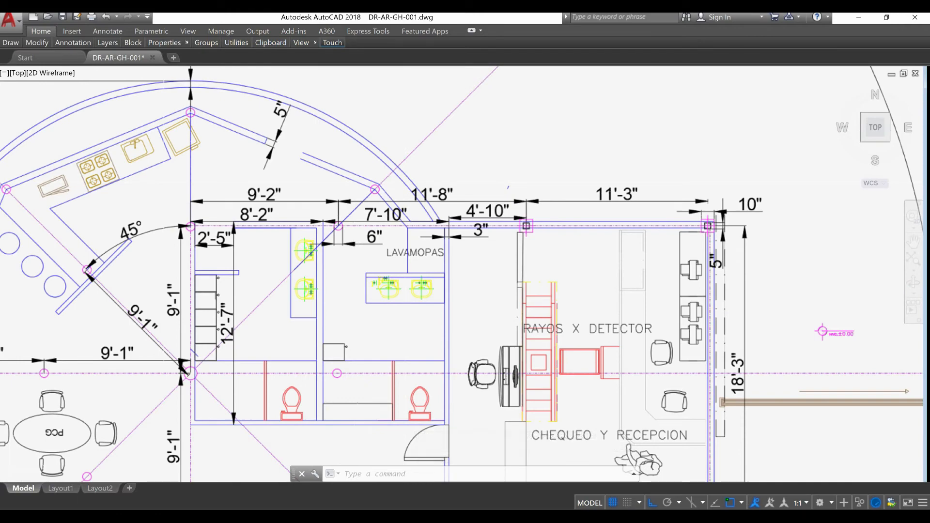
scroll(263, 115, down, 2)
scroll(147, 139, down, 8)
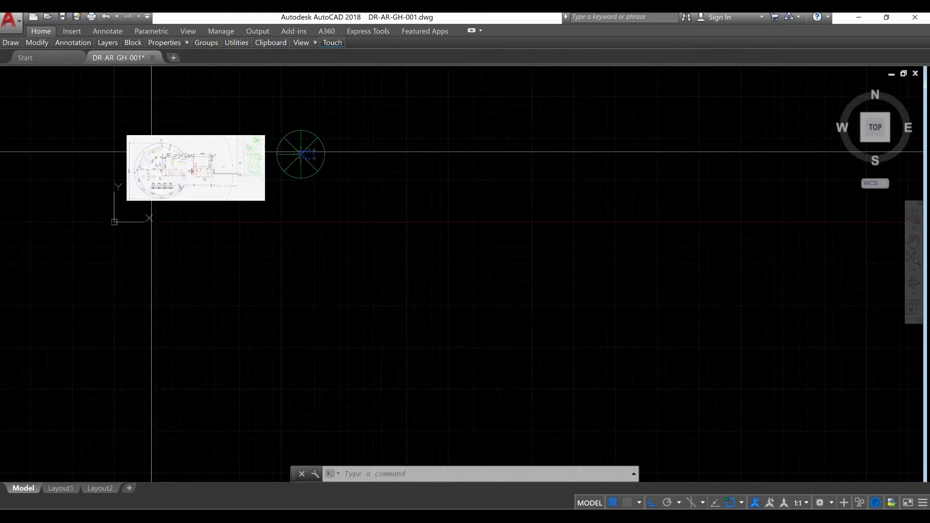
scroll(324, 136, up, 10)
scroll(169, 199, up, 10)
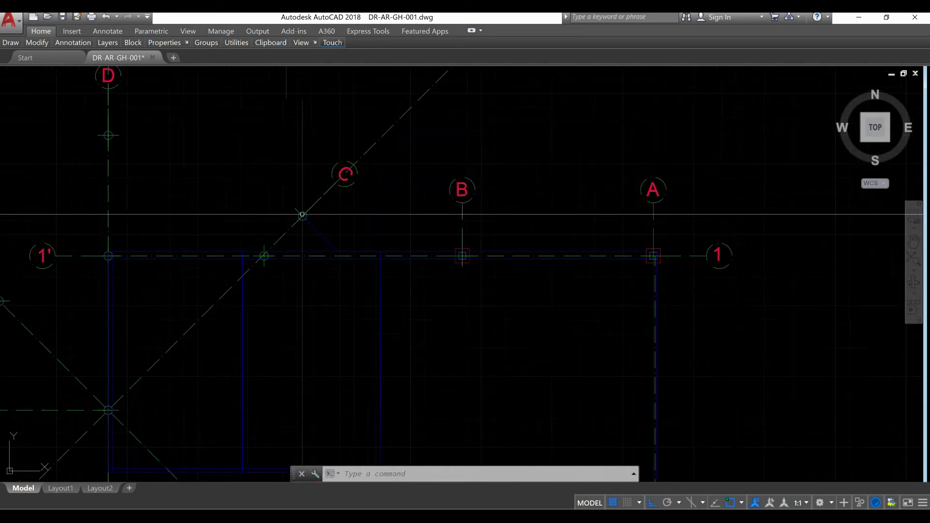
text(l)
key(Return)
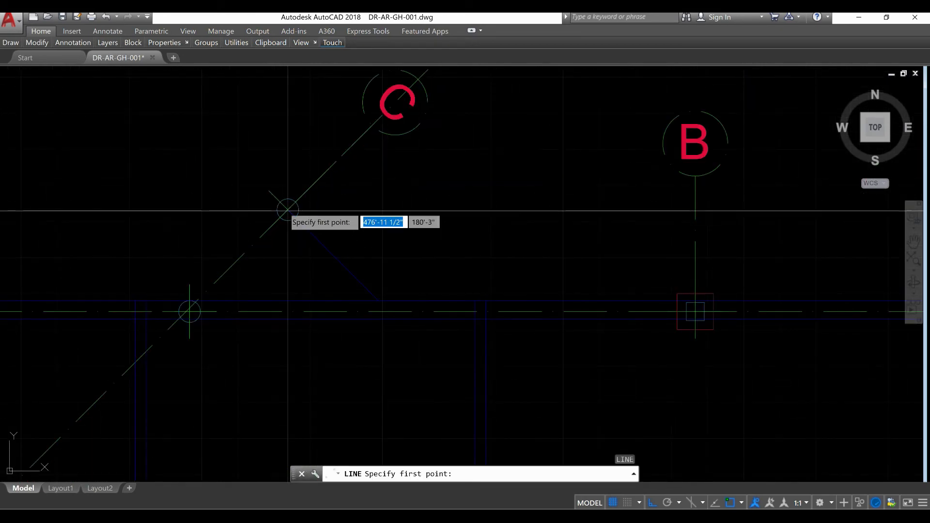
click(289, 209)
scroll(310, 209, down, 2)
middle_drag(298, 222, 512, 384)
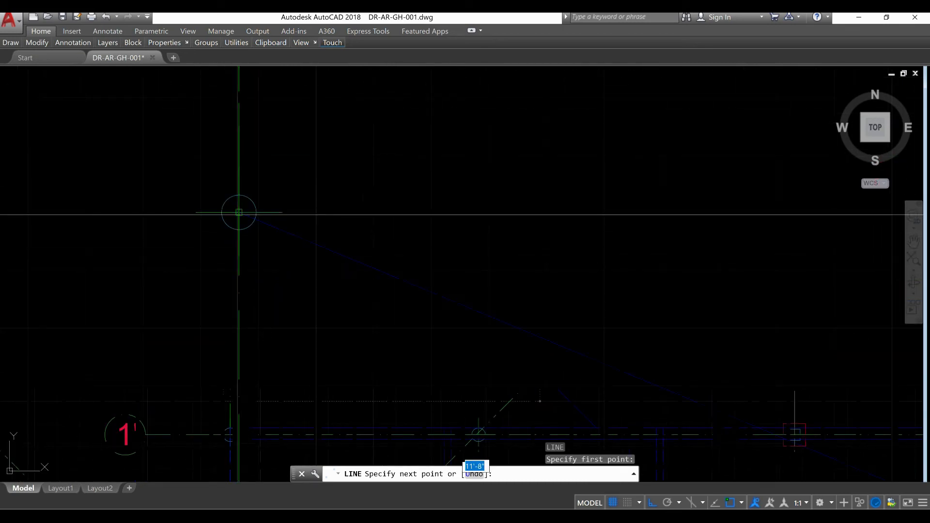
Continue the polygonal wall line from axis D to the outer column centers on axes E and F.
scroll(301, 183, down, 3)
scroll(338, 246, up, 5)
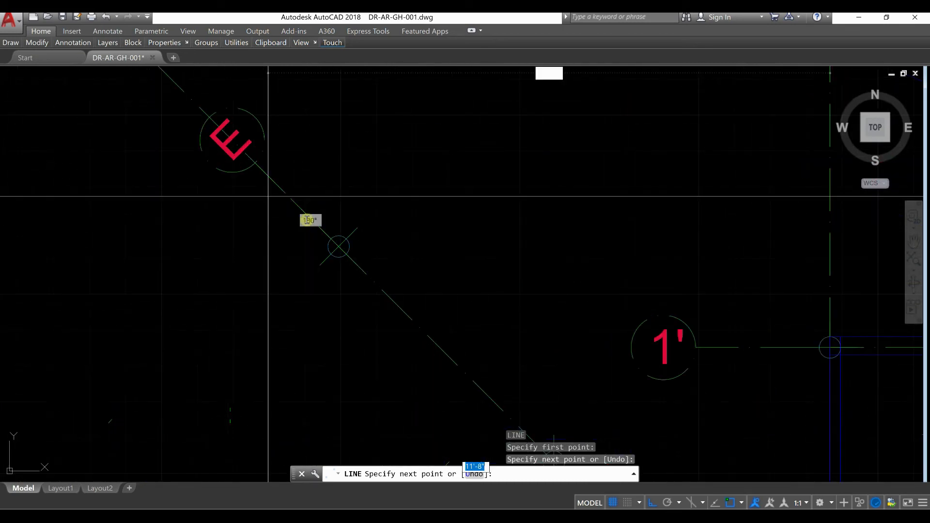
scroll(338, 246, up, 2)
click(338, 246)
scroll(334, 214, down, 5)
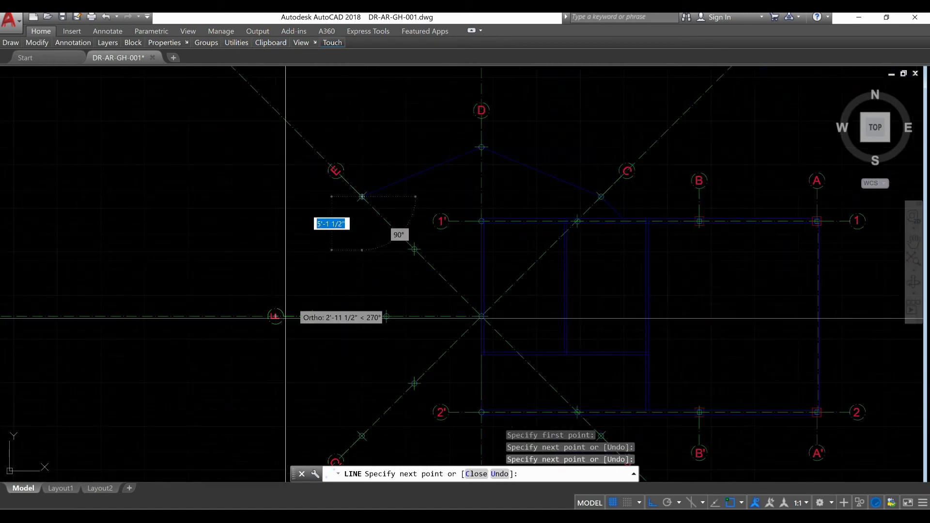
scroll(286, 318, up, 6)
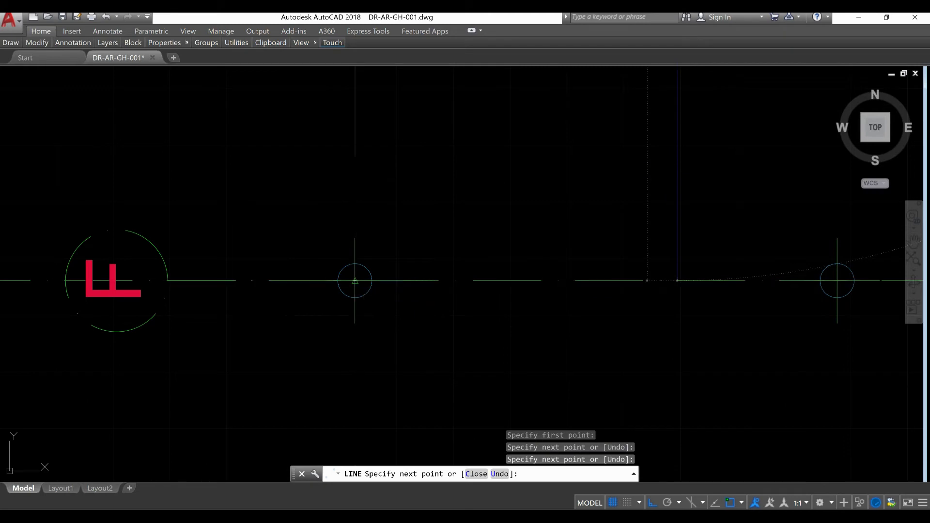
click(356, 280)
Continue the polygonal wall line from the axis F column to the outer column center on axis C'.
scroll(300, 208, down, 8)
scroll(354, 310, up, 4)
scroll(355, 311, up, 2)
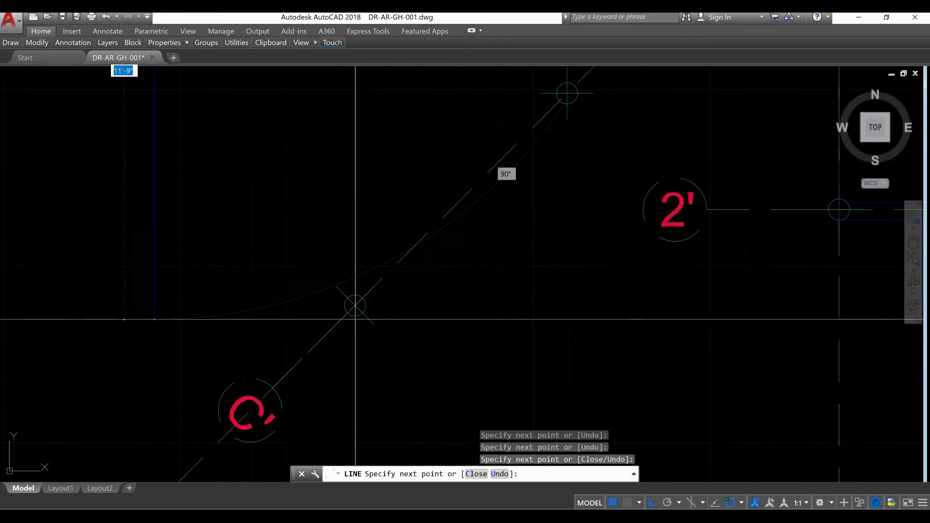
click(357, 305)
scroll(305, 268, down, 4)
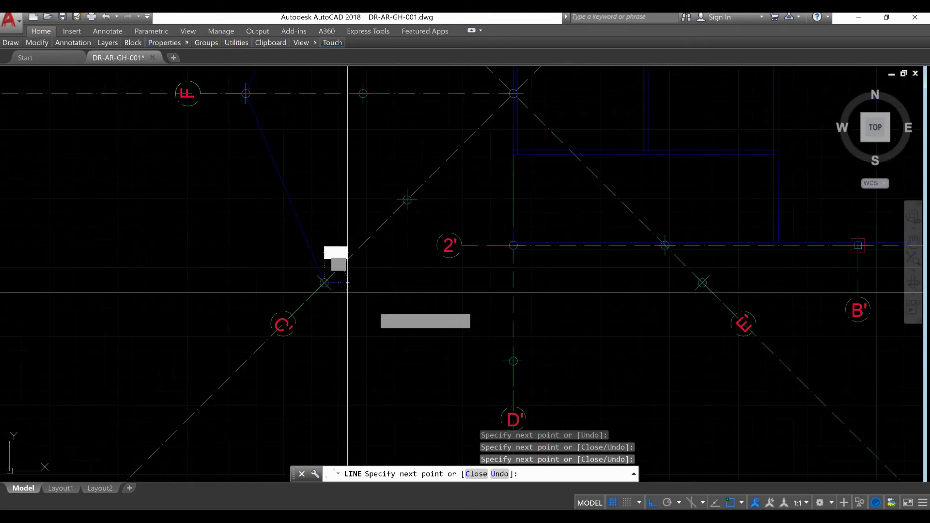
Continue the polygonal wall line from axis C' to the outer column centers on axes D' and E'.
scroll(515, 362, up, 2)
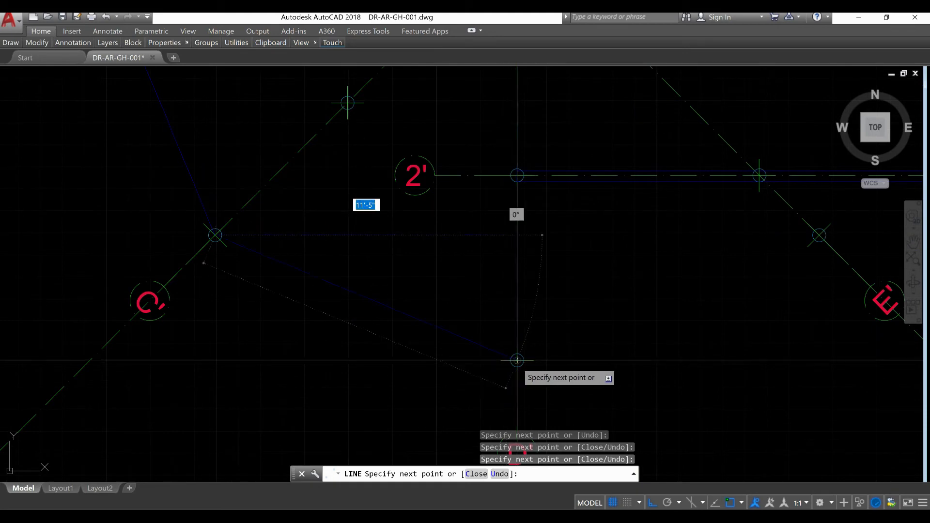
click(517, 360)
scroll(369, 340, down, 2)
scroll(427, 286, up, 4)
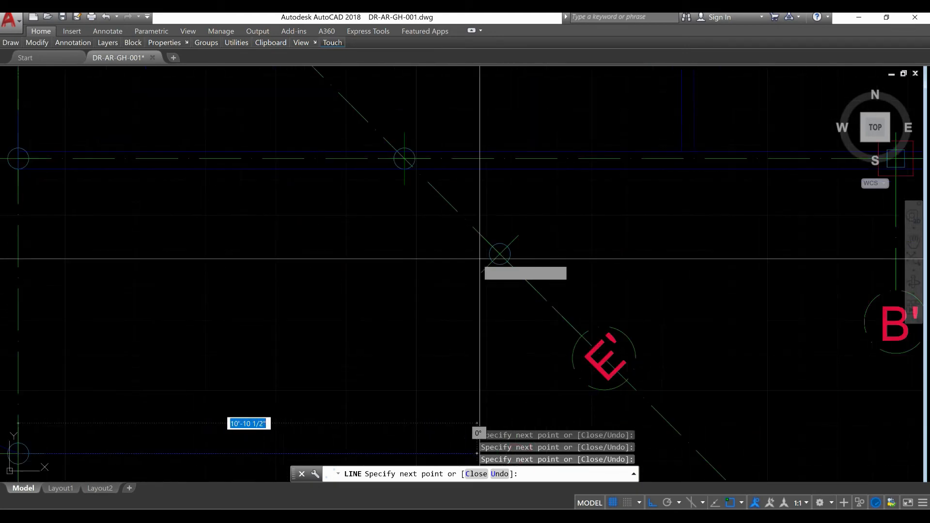
click(500, 253)
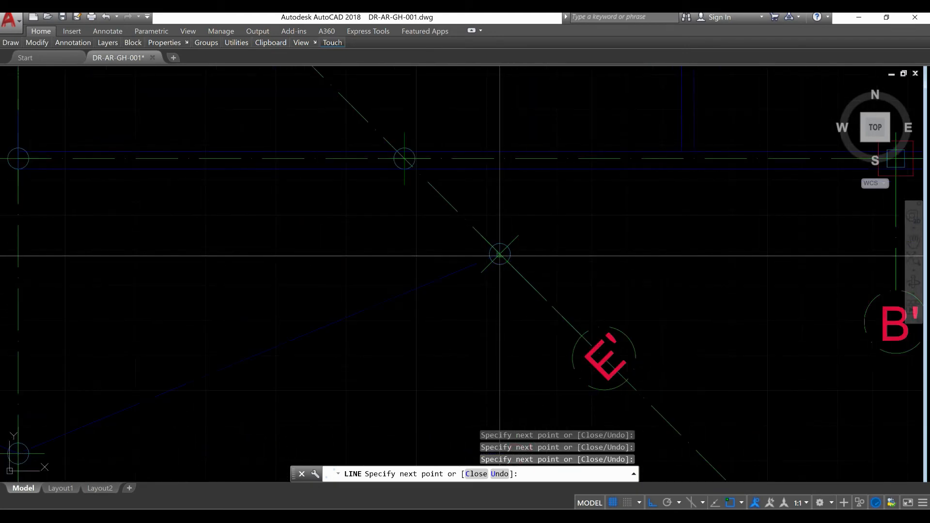
Continue the wall line 3' straight up from the axis E' column center and finish the line.
middle_drag(500, 254, 450, 307)
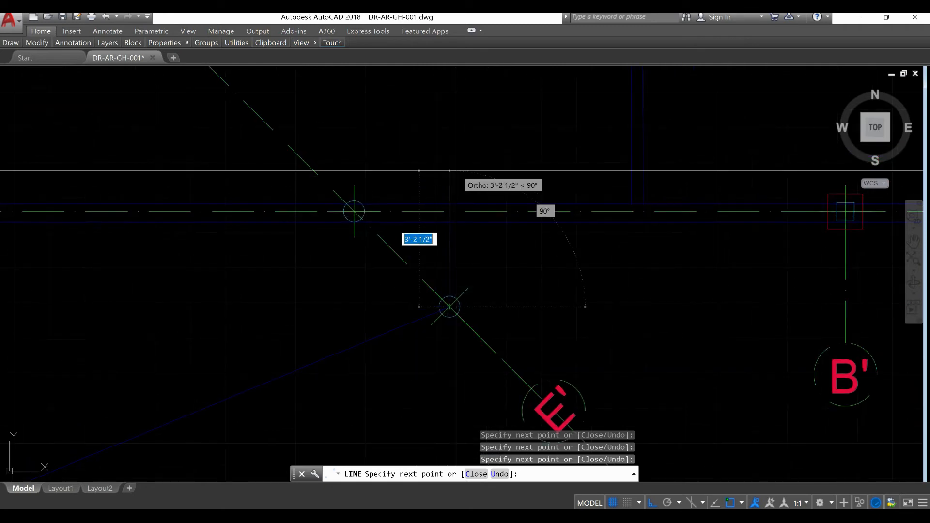
text(3')
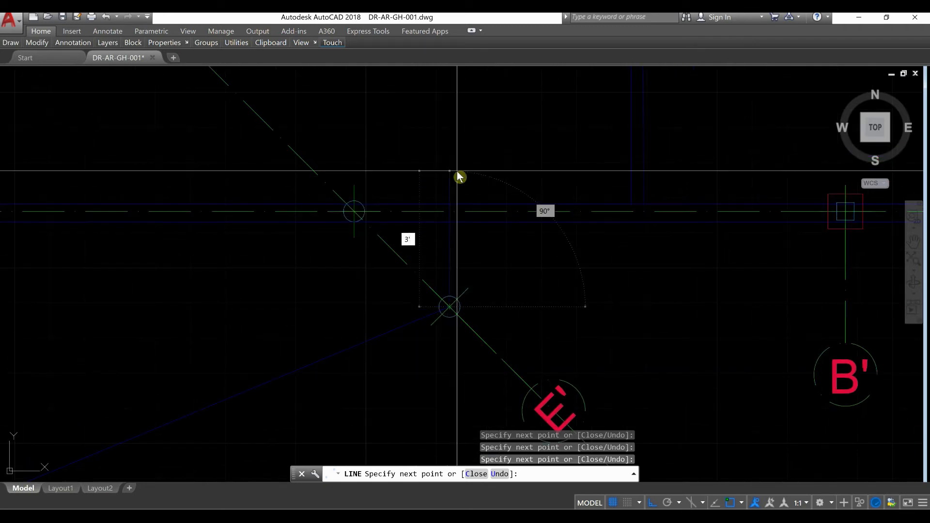
key(Return)
right_click(460, 174)
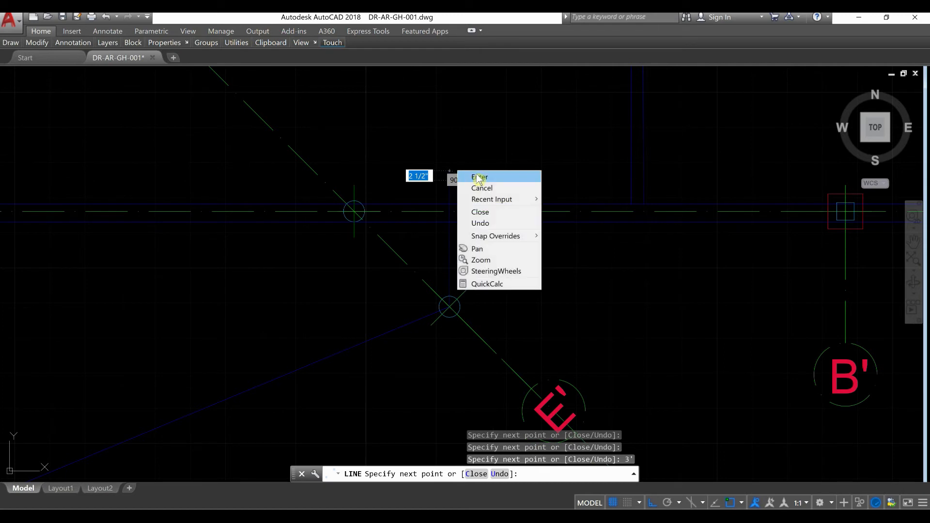
click(477, 176)
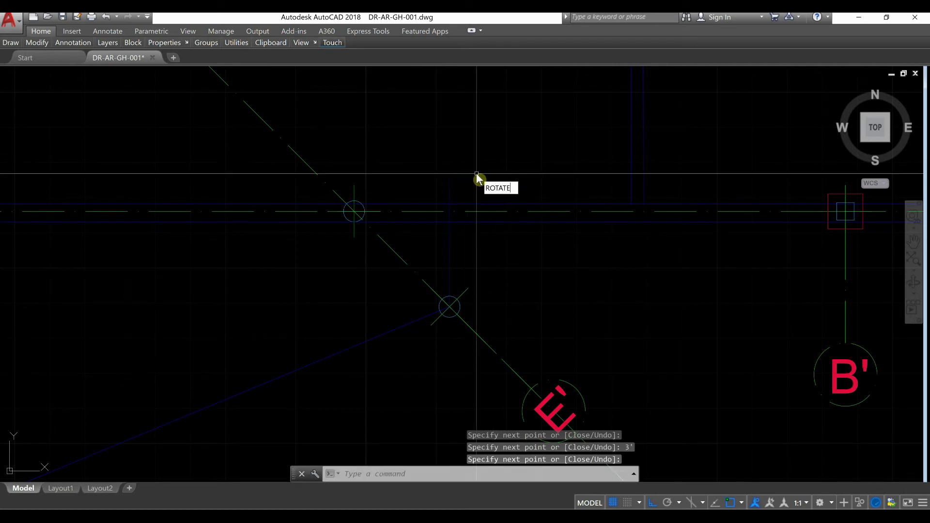
Rotate the 3' vertical line by -45 degrees about the outer column center on axis E'.
key(Return)
click(478, 177)
click(438, 223)
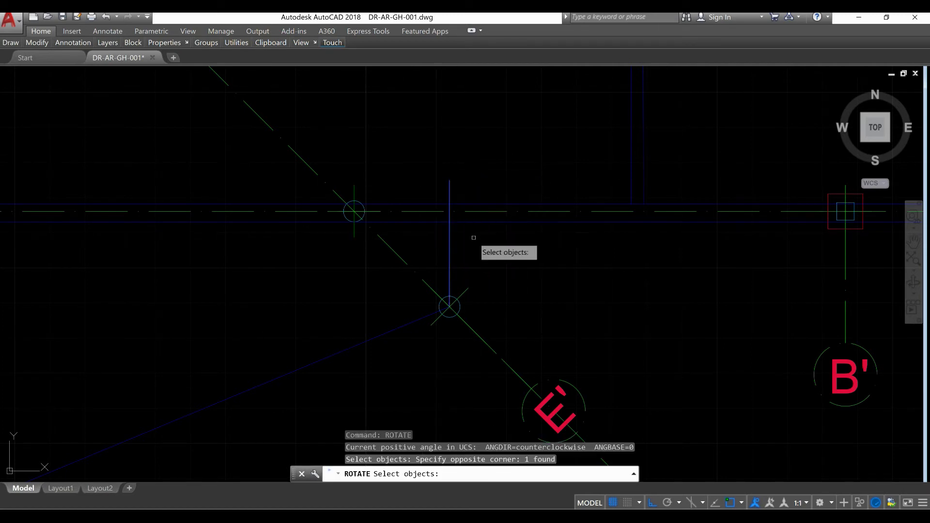
key(Return)
click(449, 306)
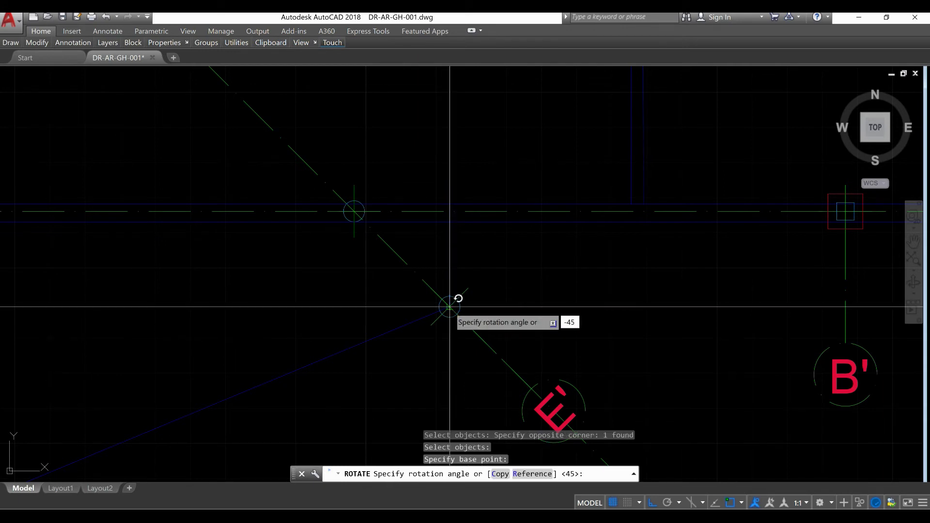
text(-45)
key(Return)
Trim the end of the rotated diagonal line that overshoots the outer wall line on grid 2.
scroll(558, 234, up, 4)
text(TRIM)
key(Return)
key(Return)
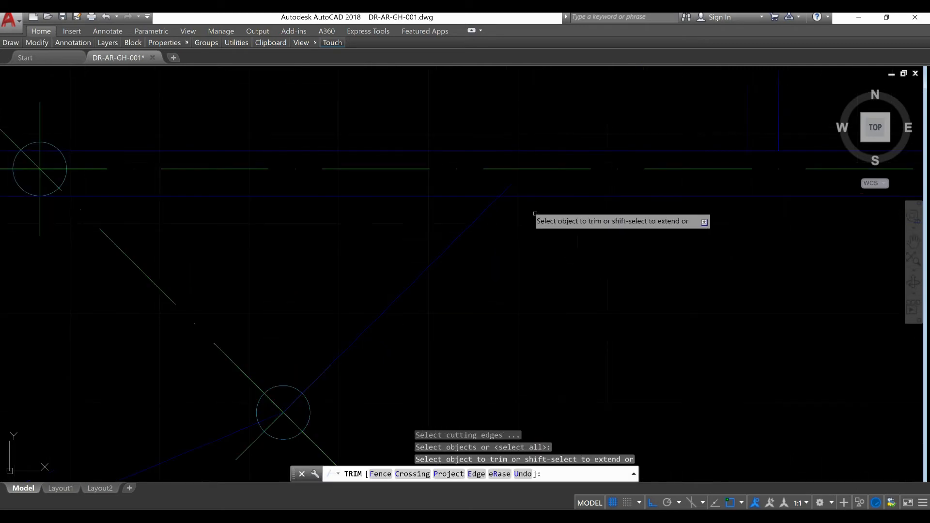
click(509, 184)
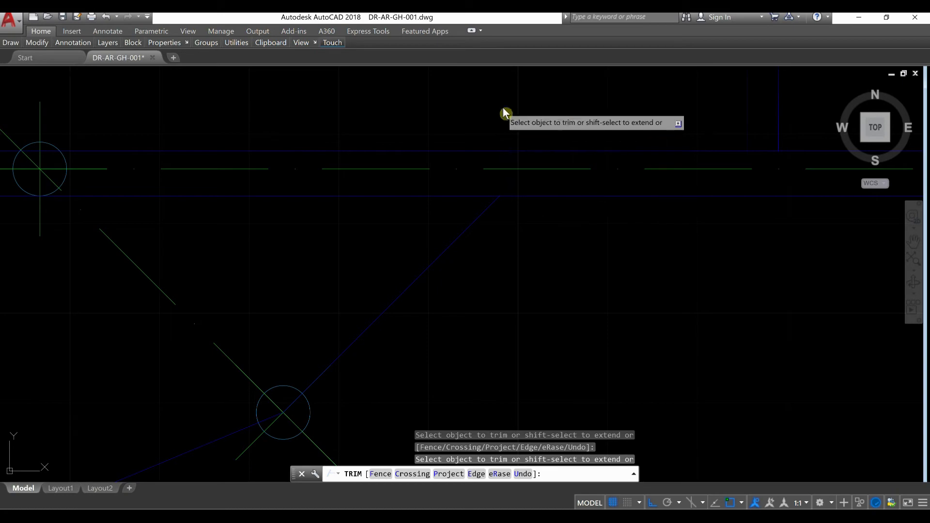
key(Return)
Offset the wall line between axes D and C and the short diagonal beyond axis C outward by 5".
scroll(518, 225, up, 3)
scroll(518, 226, down, 5)
scroll(485, 213, up, 3)
scroll(480, 212, down, 1)
scroll(478, 211, up, 3)
scroll(478, 211, up, 3)
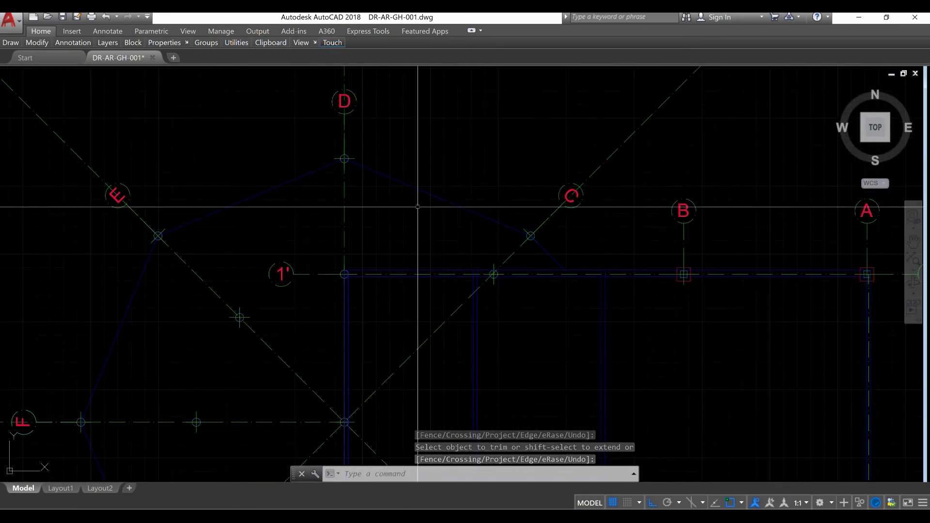
scroll(355, 183, up, 3)
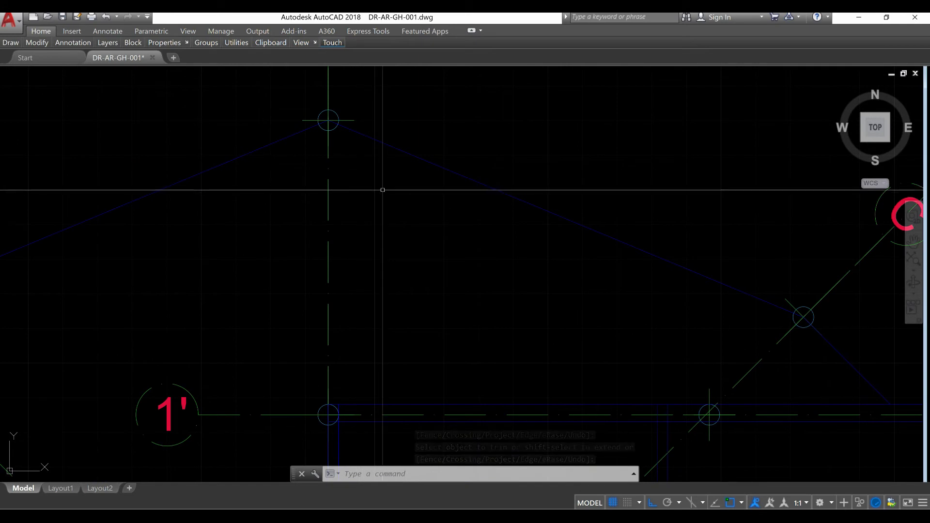
scroll(387, 204, down, 4)
middle_drag(391, 210, 374, 243)
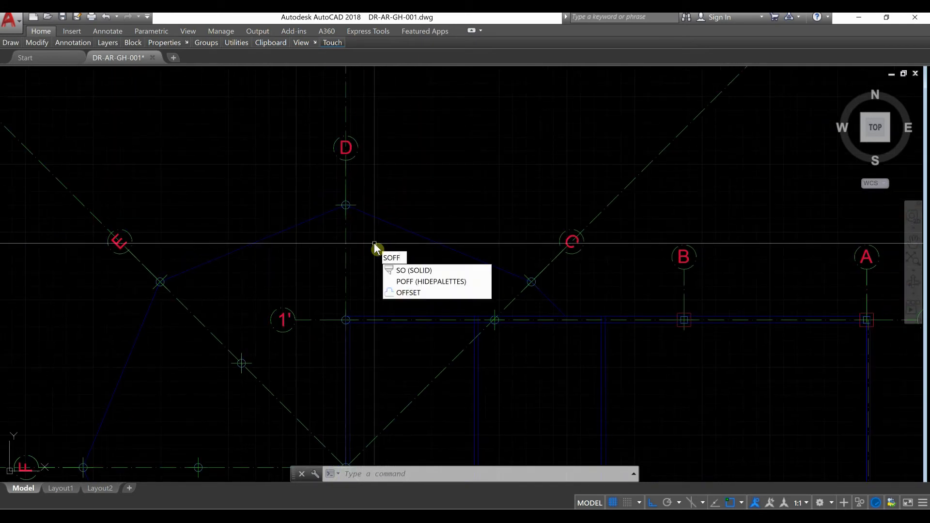
key(BackSpace)
key(BackSpace)
key(BackSpace)
text(OFFSET)
key(Return)
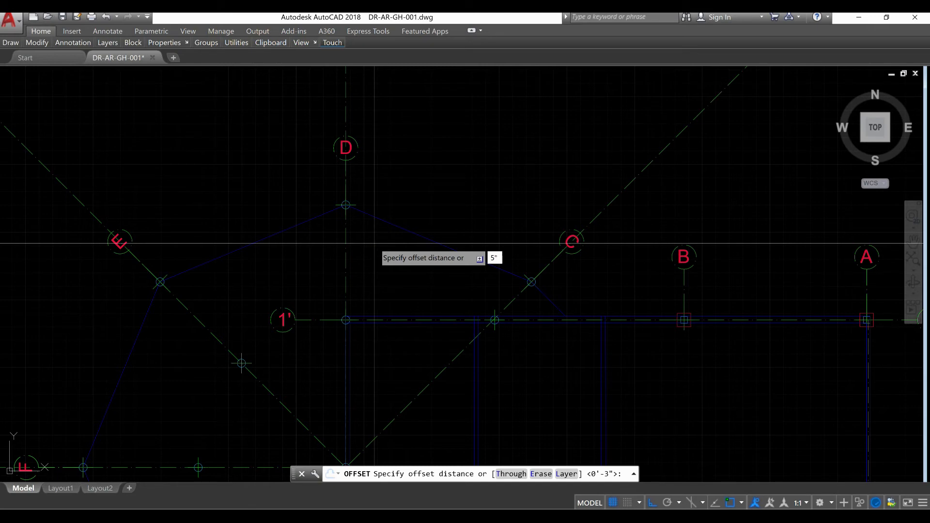
key(Return)
scroll(544, 283, up, 2)
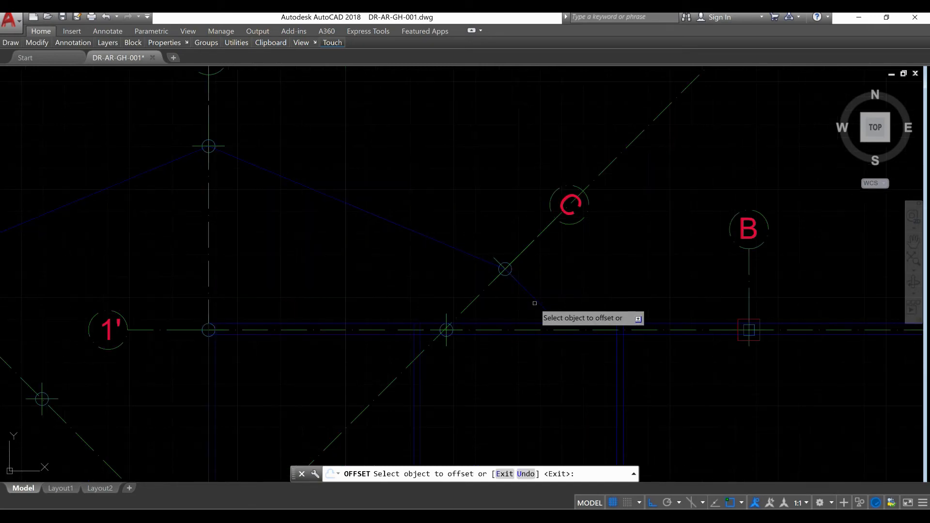
click(481, 258)
click(484, 251)
Offset the polygonal wall lines between axes D and E and between axes E and F outward by 5".
scroll(484, 251, down, 4)
scroll(346, 229, up, 4)
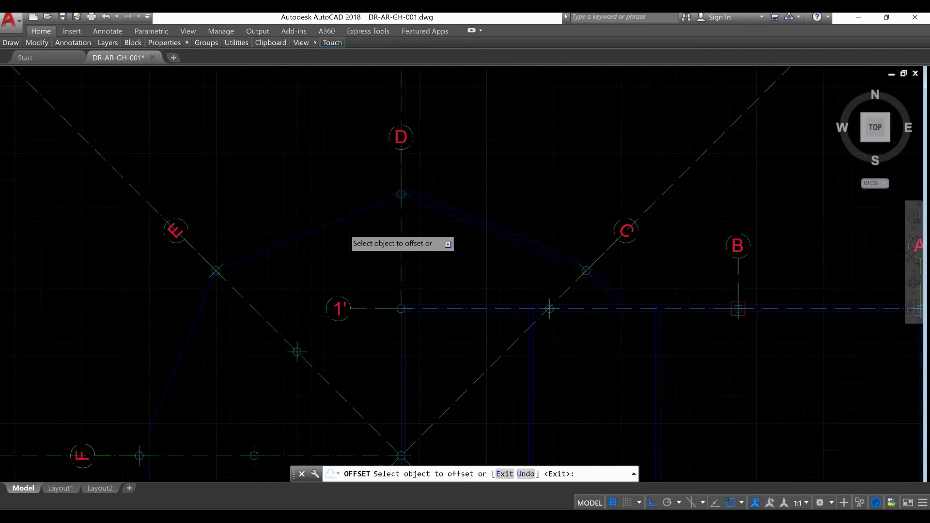
click(341, 214)
click(339, 198)
scroll(421, 185, down, 4)
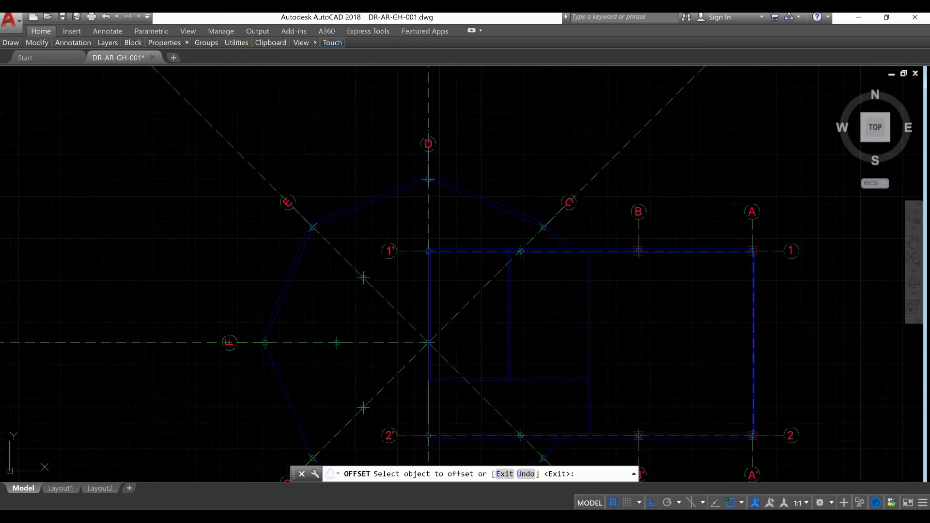
Offset the polygonal wall lines from axis F to C', C' to D' and D' to E' outward by 5".
middle_drag(314, 354, 294, 258)
click(282, 287)
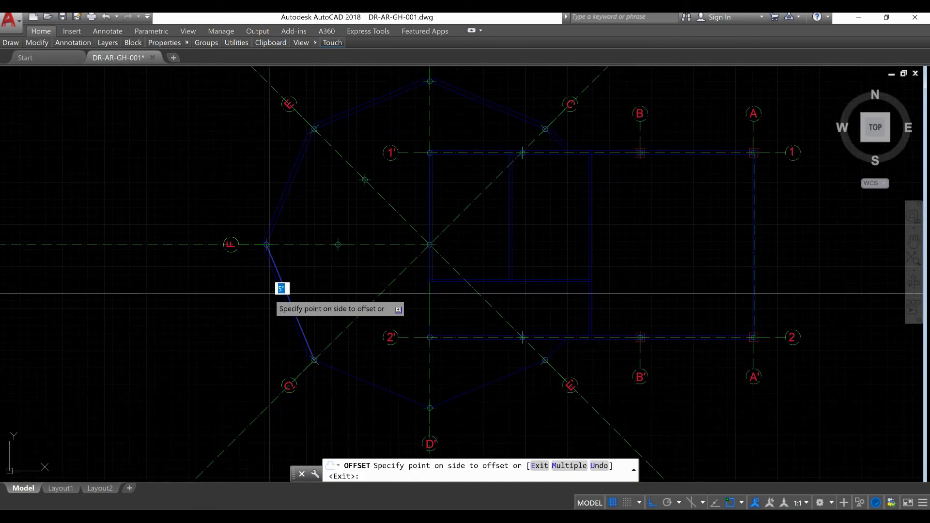
click(269, 290)
click(373, 386)
click(374, 388)
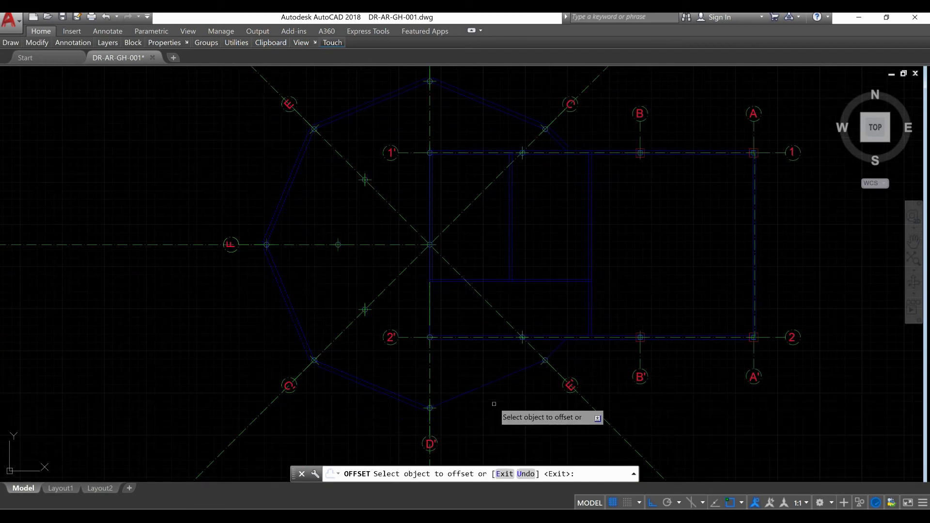
click(481, 386)
click(488, 398)
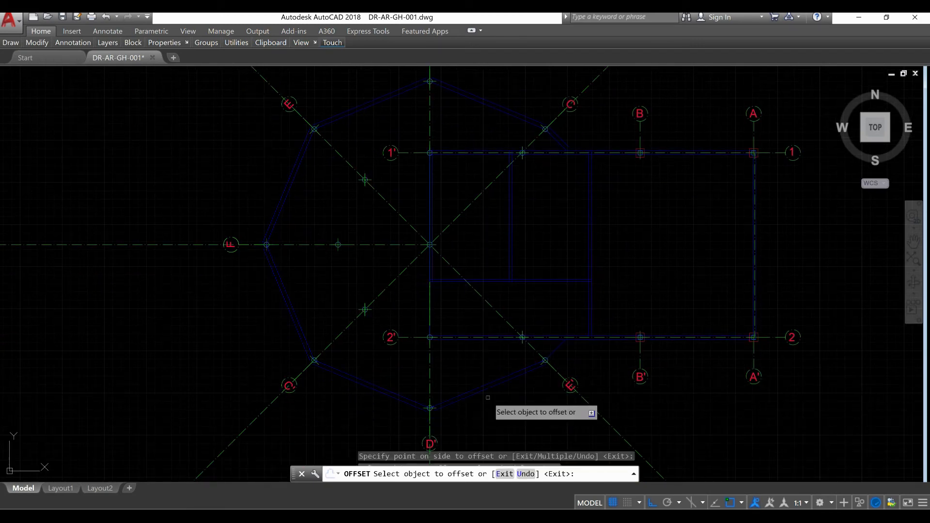
Offset the short diagonal wall line beyond axis E' outward by 5" and erase the misplaced copy on its inner side.
click(557, 351)
click(566, 287)
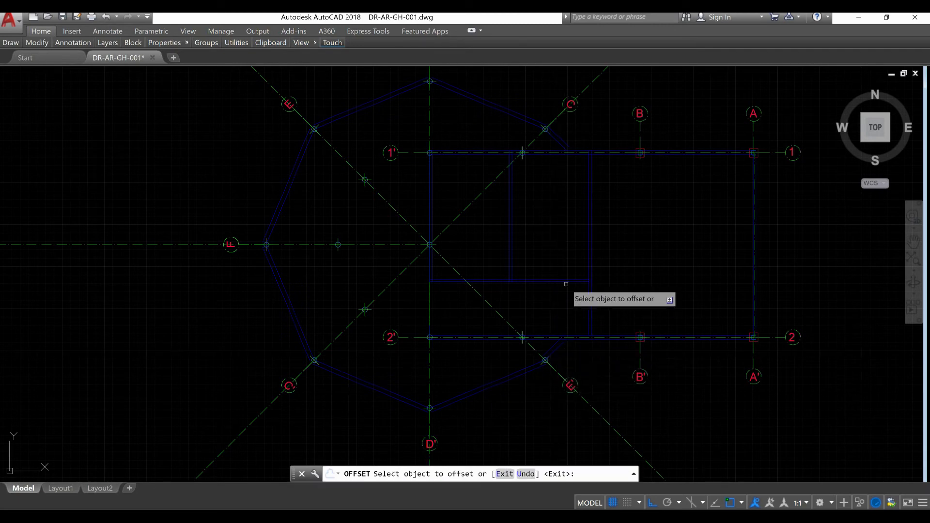
scroll(555, 355, up, 4)
click(550, 353)
click(571, 364)
key(Down)
key(Return)
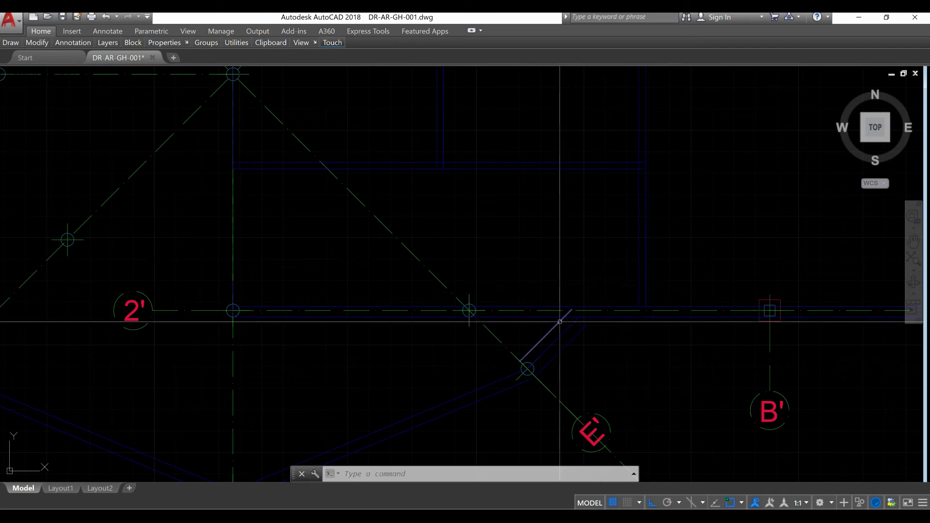
text(E)
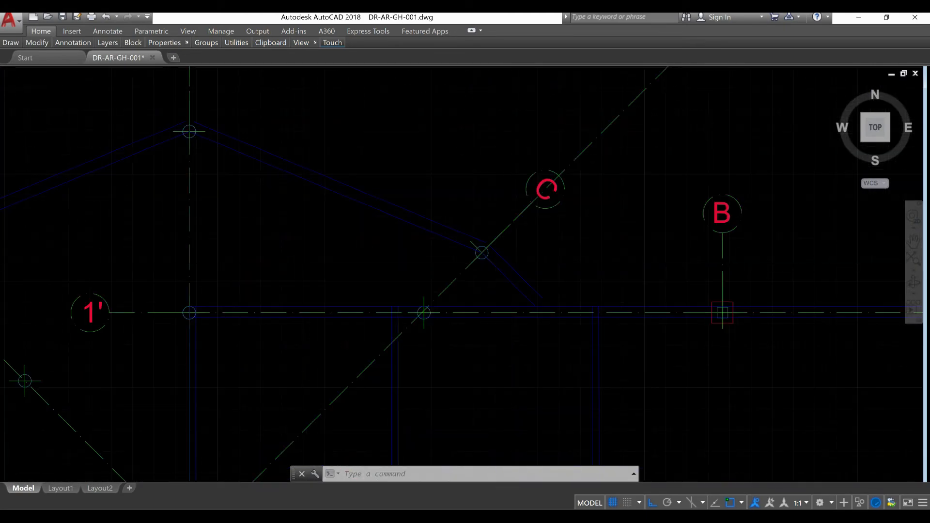
Extend the outer short diagonal line near axis C to the outer wall line on grid 1.
scroll(509, 266, up, 3)
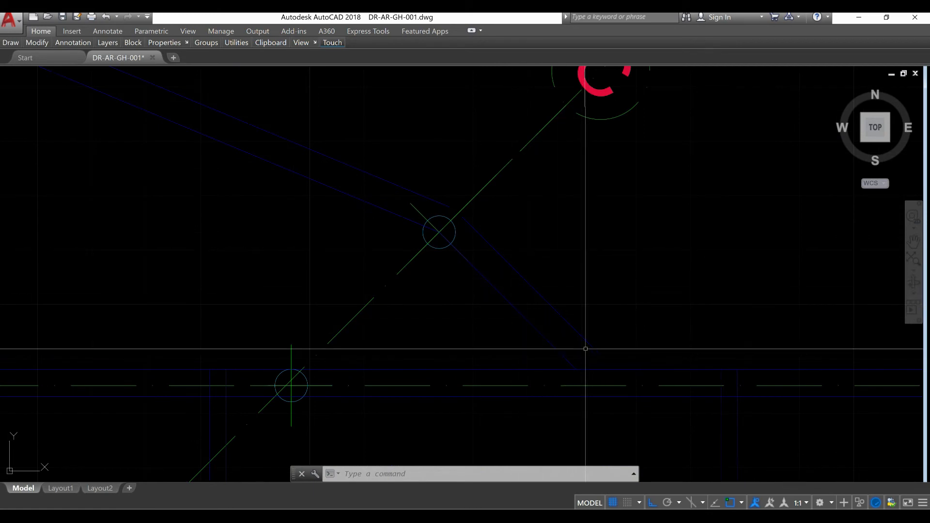
middle_drag(620, 328, 539, 319)
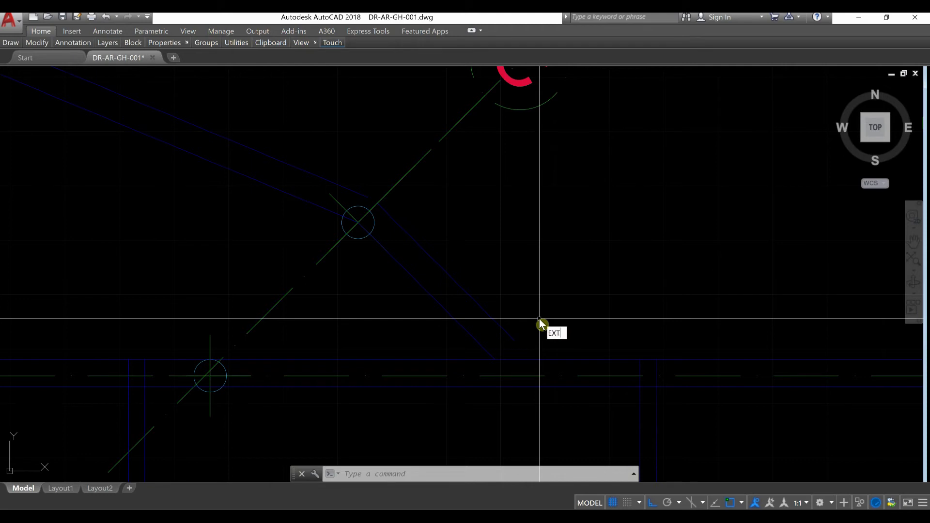
click(602, 356)
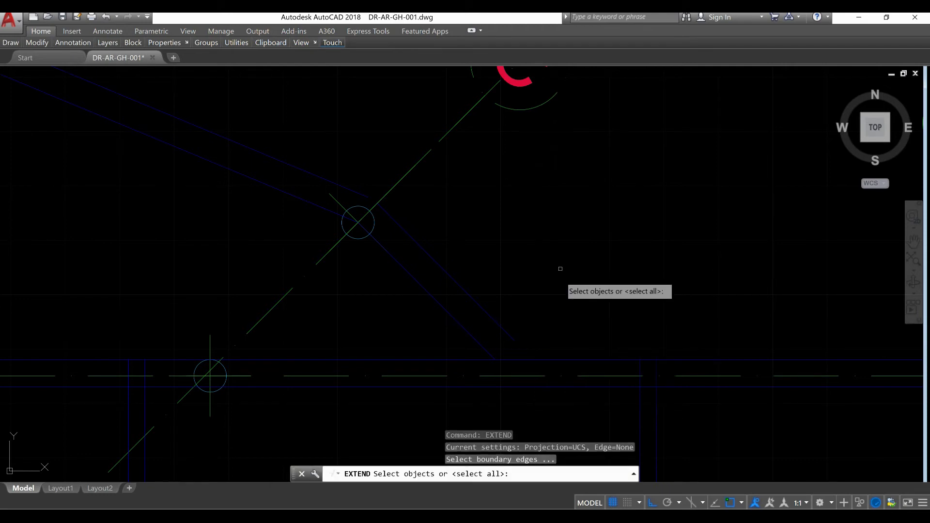
click(560, 359)
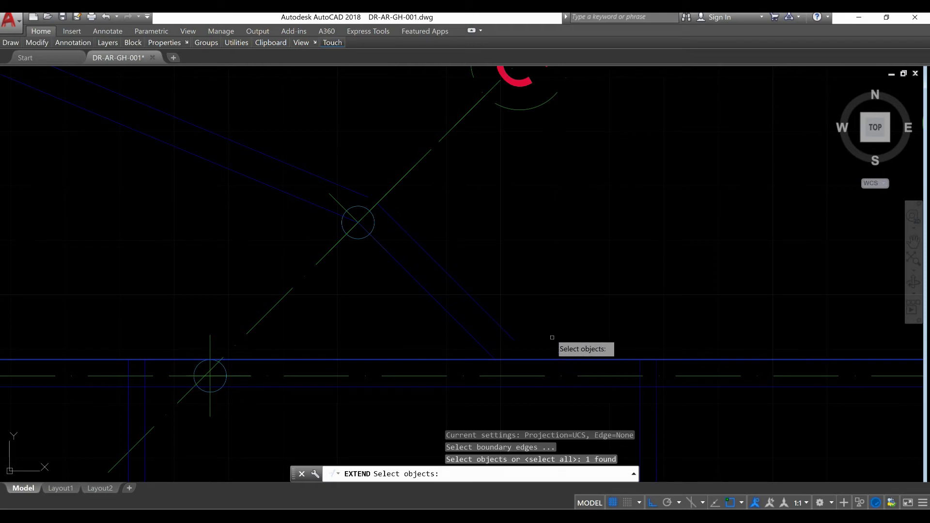
key(Return)
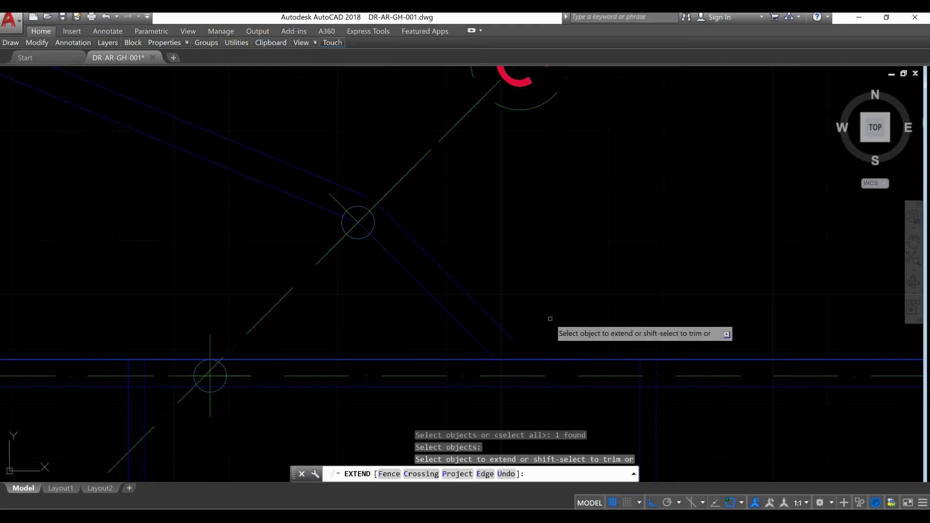
click(508, 330)
middle_drag(495, 299, 512, 315)
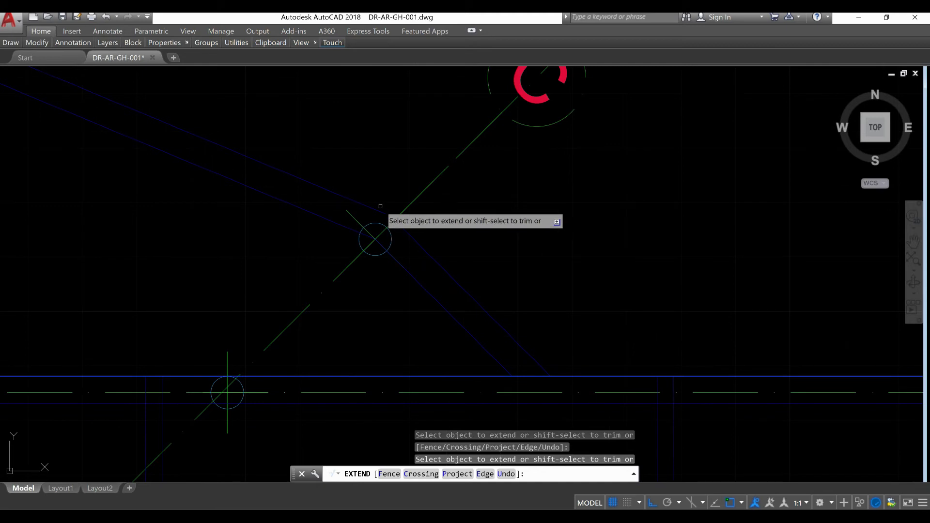
scroll(606, 298, down, 5)
scroll(474, 266, up, 5)
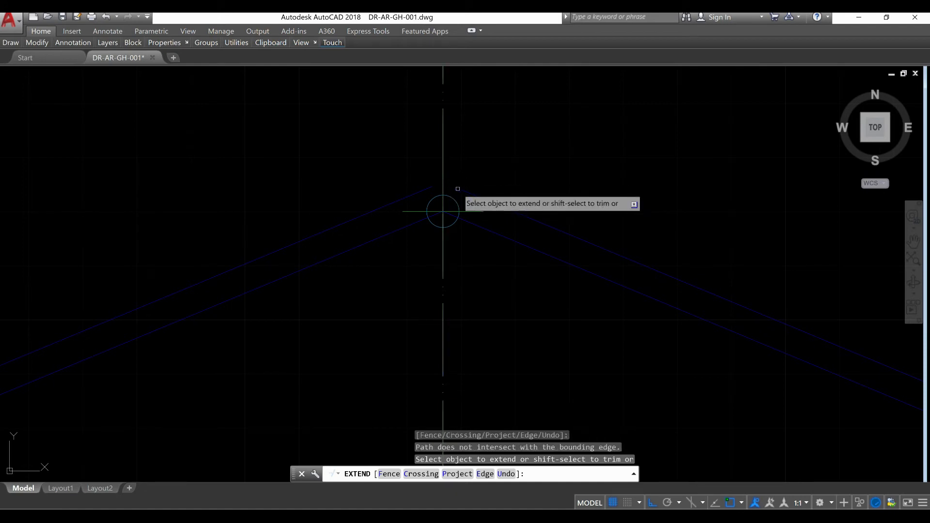
key(Escape)
key(Escape)
Extend the outer wall lines on both sides of axis D to its grid line so they meet at the corner.
right_click(475, 163)
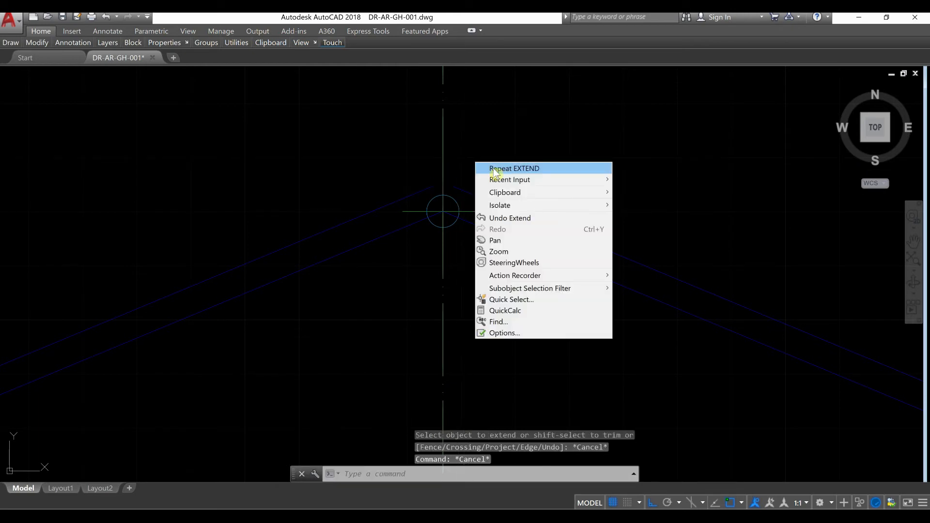
key(Escape)
text(EXTEND)
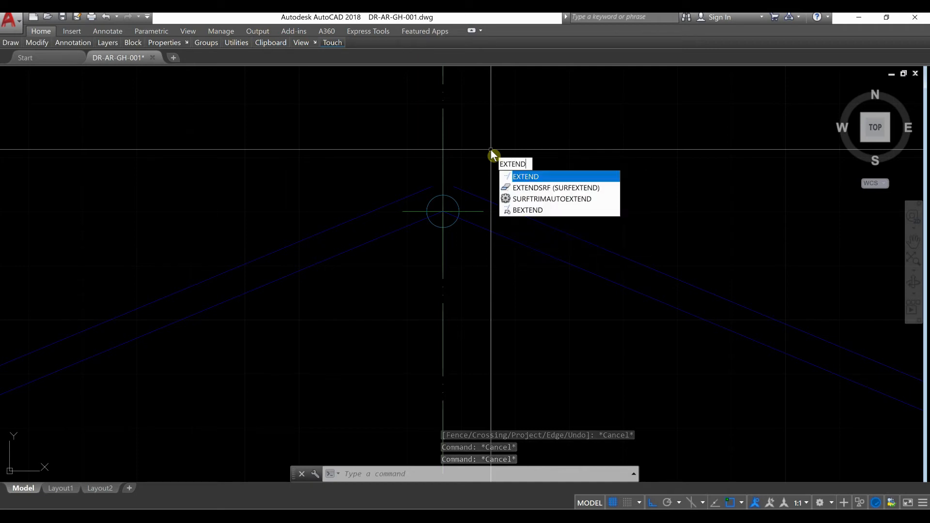
key(Return)
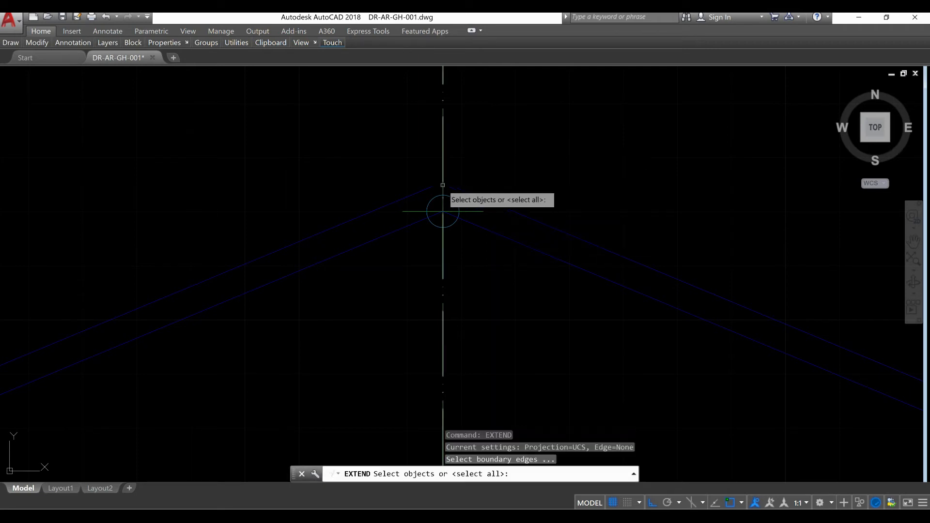
click(443, 211)
scroll(447, 186, up, 5)
click(436, 193)
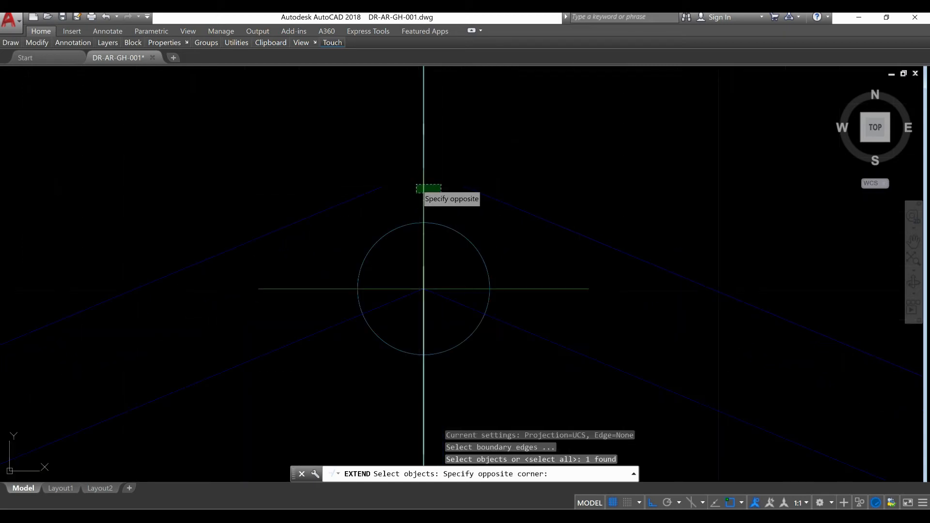
click(416, 185)
key(Return)
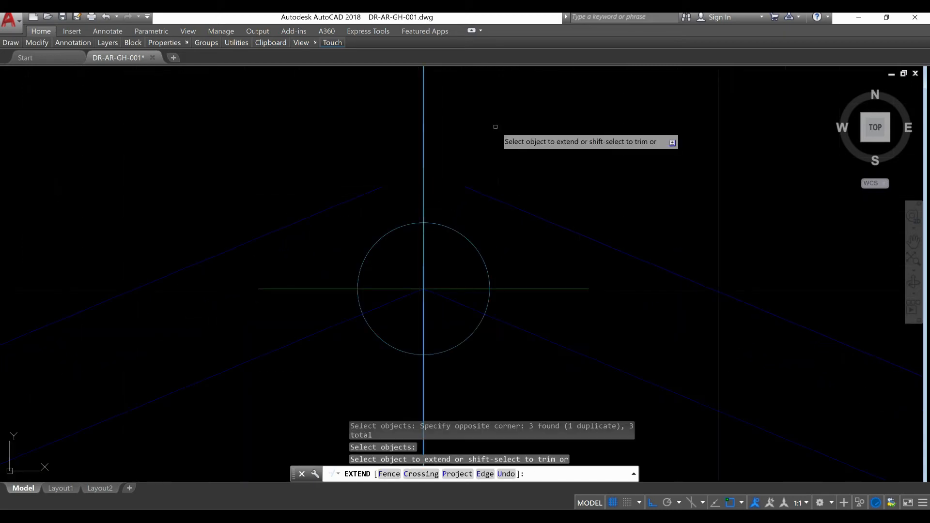
click(488, 190)
Stretch the end of the outer wall line between axes D and E to the adjoining outer wall line at axis E.
scroll(529, 166, down, 5)
scroll(368, 252, up, 8)
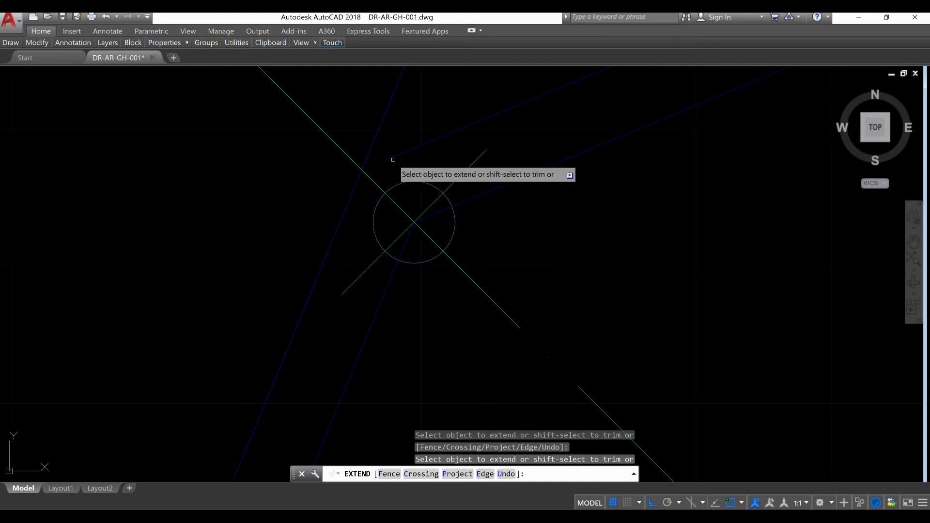
click(366, 176)
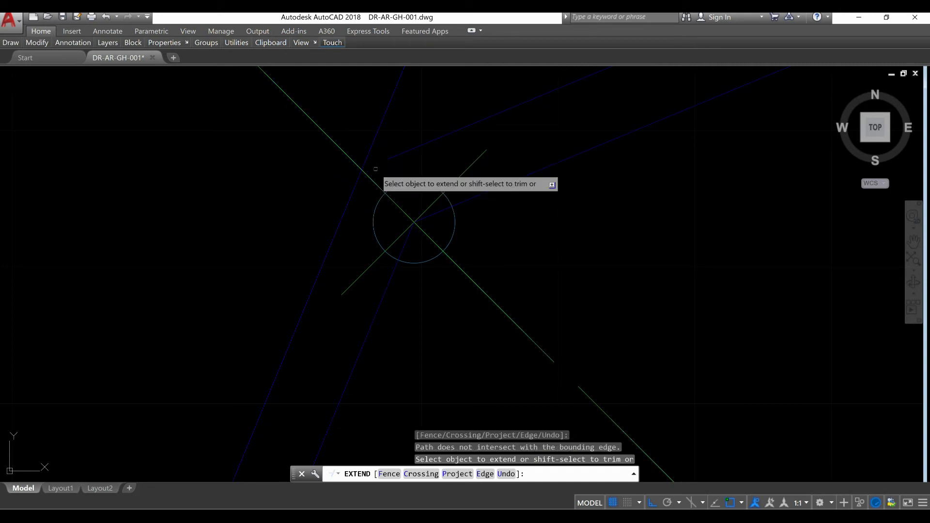
key(Escape)
click(394, 157)
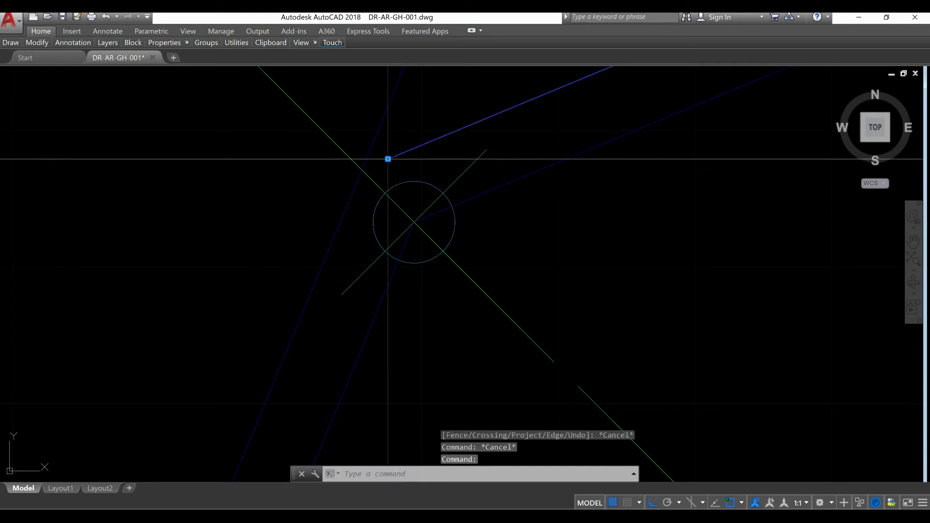
click(387, 159)
key(Escape)
key(Escape)
scroll(592, 368, up, 8)
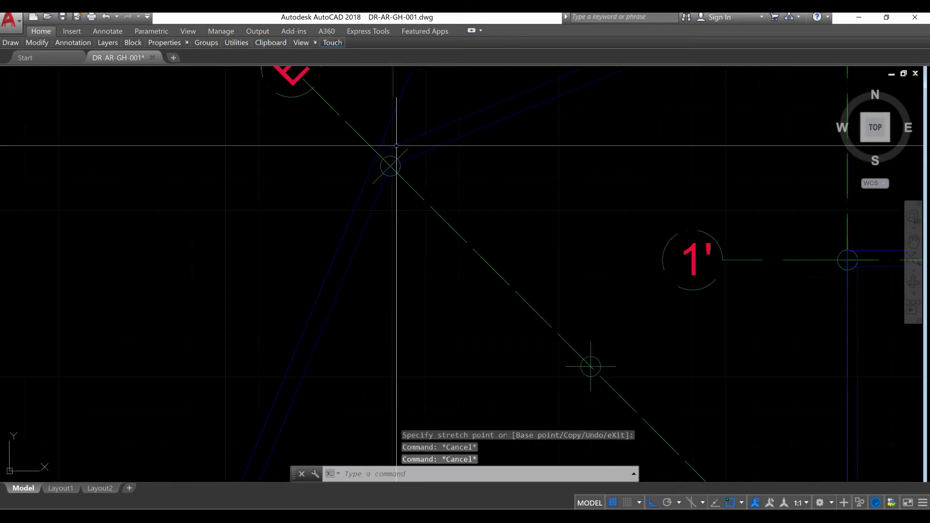
scroll(422, 144, down, 4)
scroll(329, 355, up, 6)
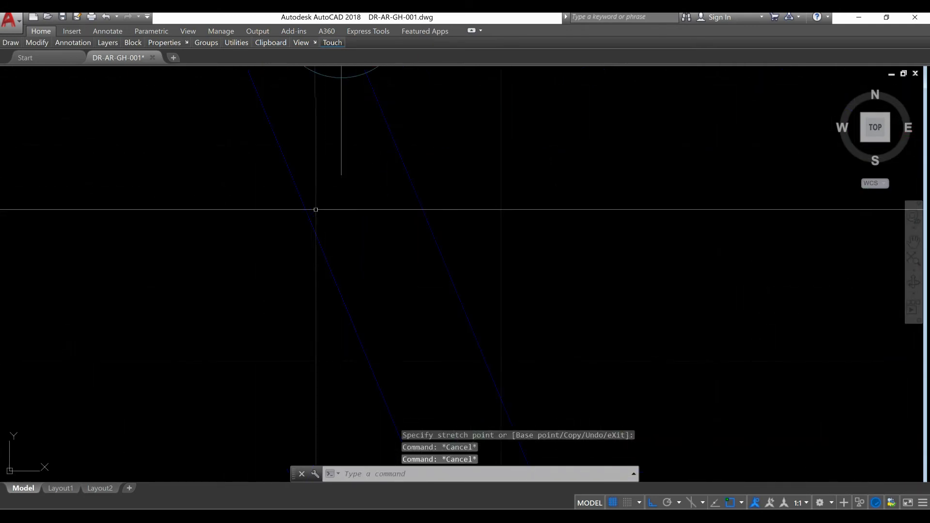
text(EXT)
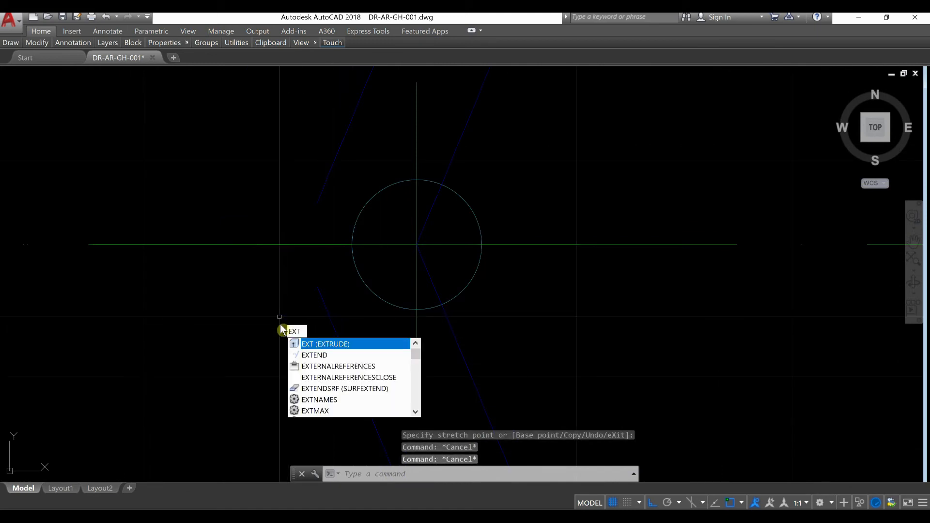
click(308, 358)
key(Return)
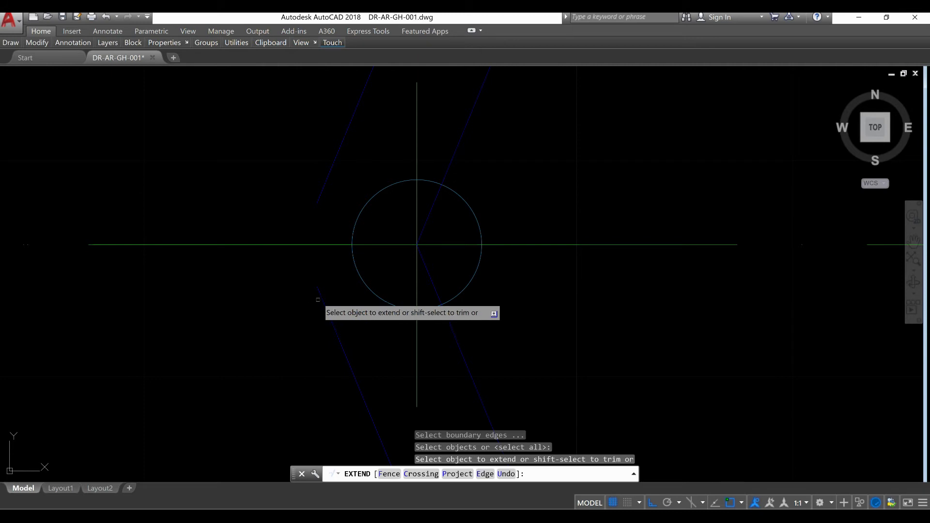
click(297, 244)
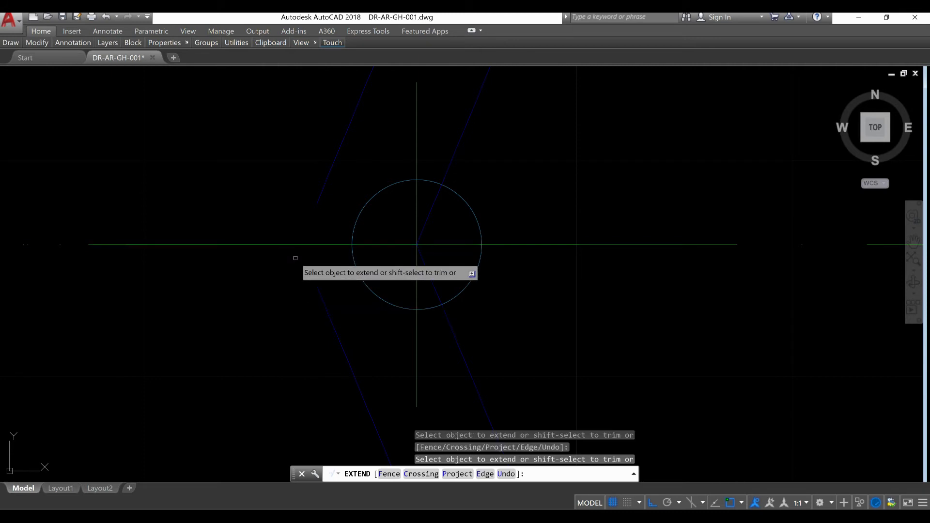
right_click(296, 257)
click(303, 261)
Extend the two outer wall lines above and below axis F to its horizontal grid line, using that line as the boundary.
right_click(278, 263)
click(287, 269)
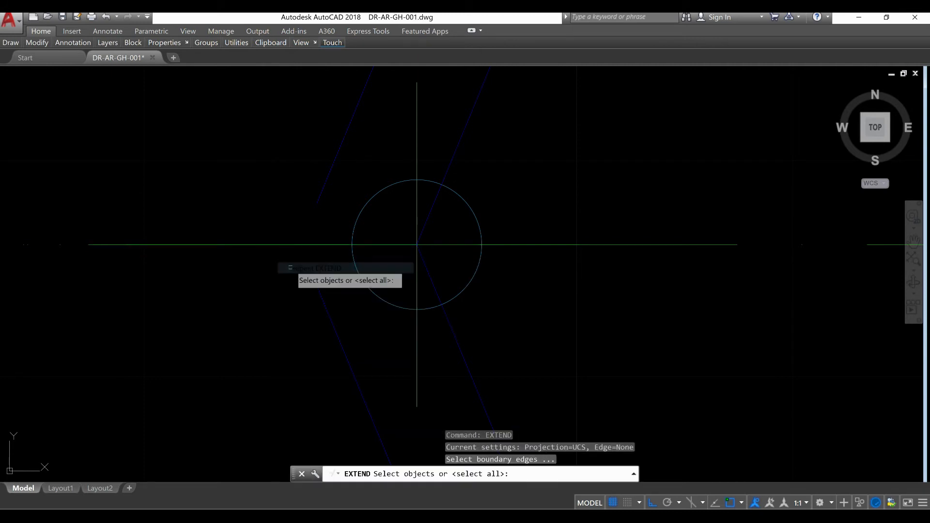
click(290, 246)
click(275, 243)
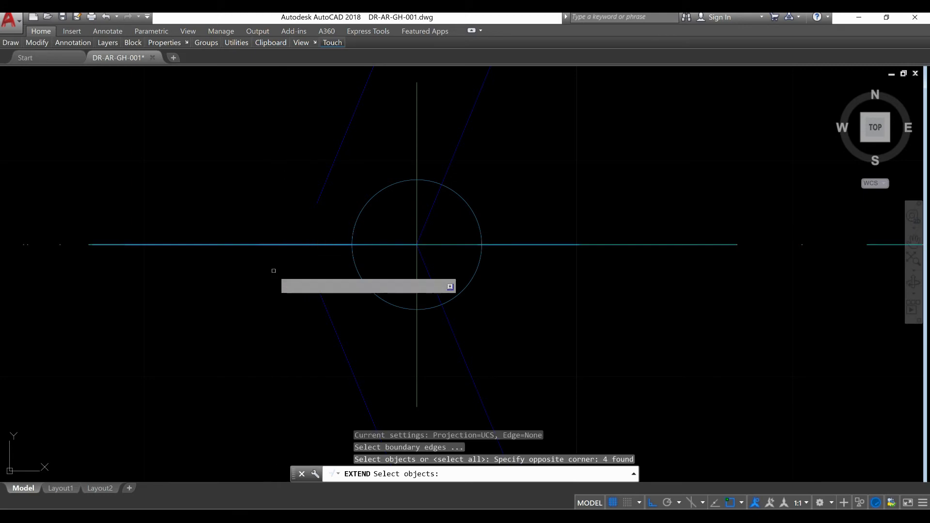
key(Return)
click(320, 293)
click(322, 200)
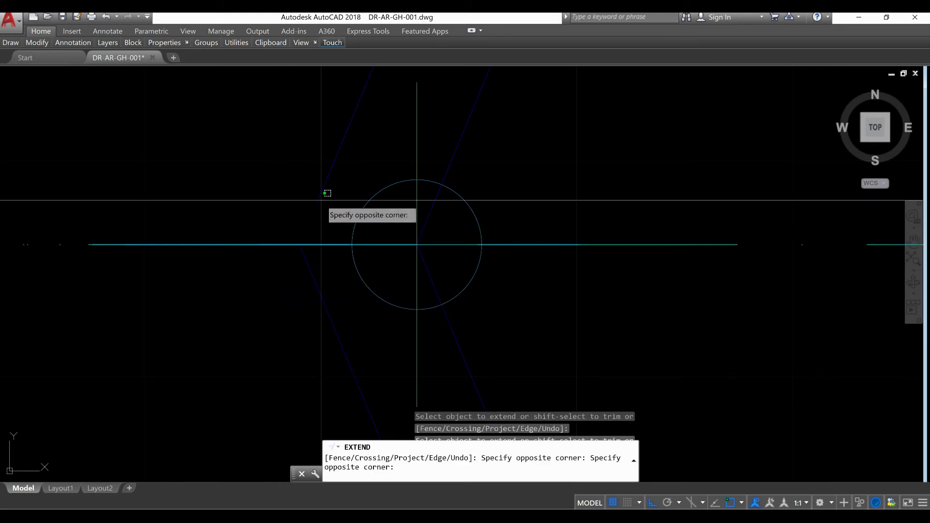
click(325, 220)
Extend the outer wall line between axes C' and D' past the corner at axis C'.
scroll(312, 252, down, 8)
mouse_move(341, 309)
middle_down()
mouse_move(272, 98)
mouse_move(358, 249)
middle_up()
scroll(363, 250, up, 3)
click(369, 248)
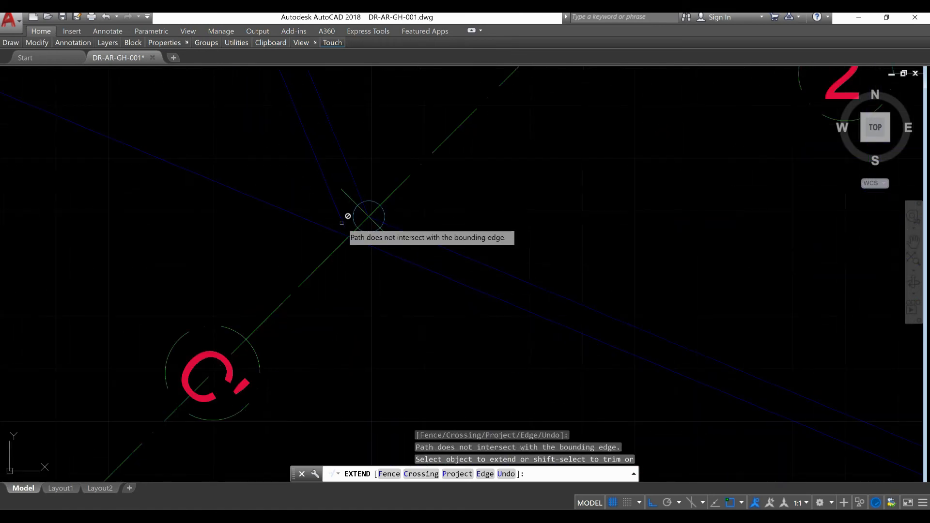
right_click(341, 224)
click(356, 232)
Stretch the end of the outer wall line coming from axis F to the intersection with the adjoining outer line at axis C'.
scroll(349, 231, up, 4)
click(337, 220)
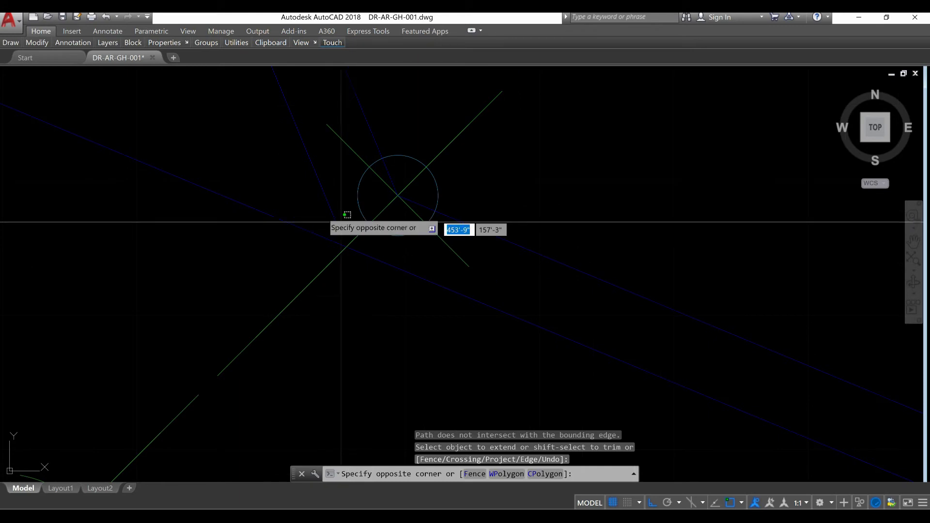
click(336, 219)
click(336, 221)
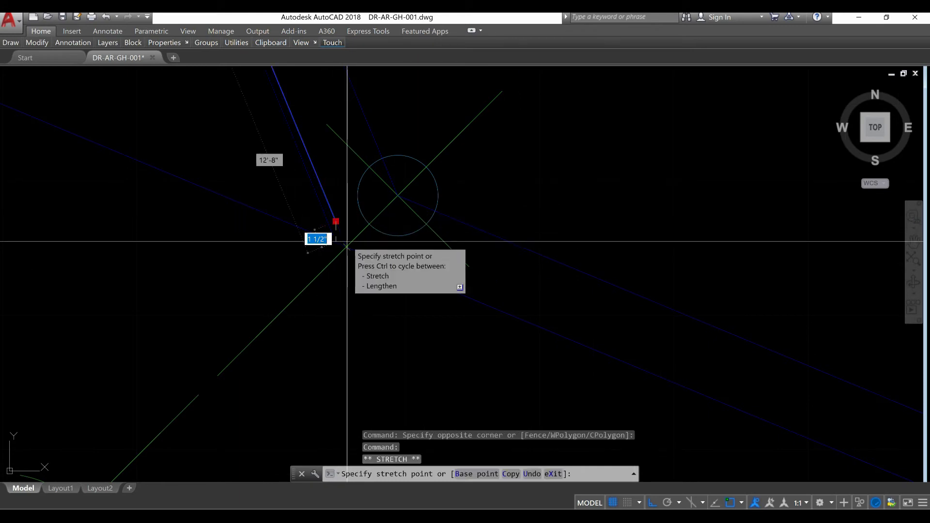
scroll(293, 235, down, 4)
scroll(294, 235, down, 2)
key(Escape)
key(Escape)
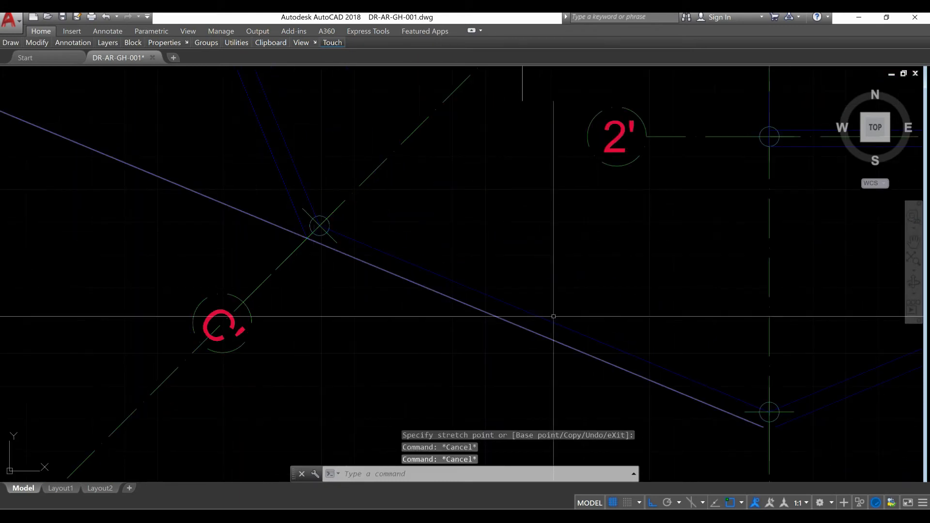
Extend the outer wall lines on both sides of axis D' to its grid line so they meet at the corner.
middle_drag(769, 419, 558, 318)
scroll(553, 324, up, 2)
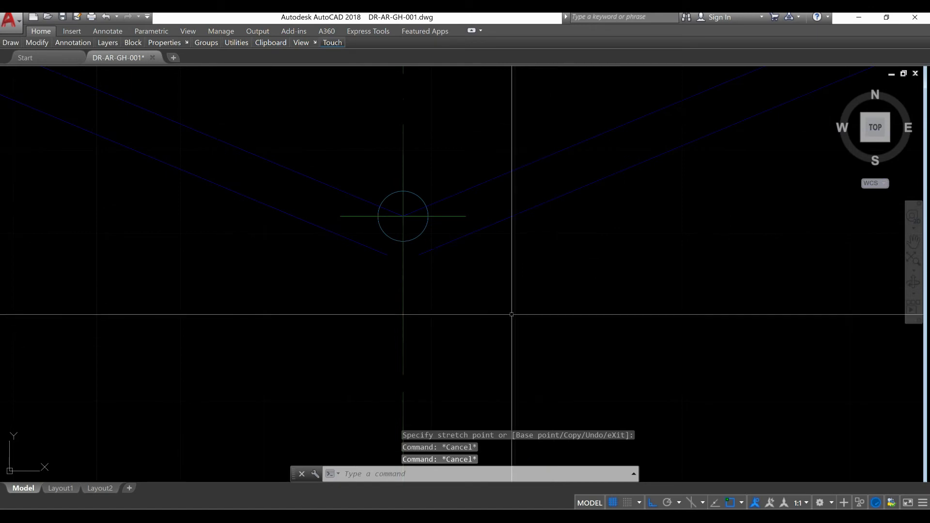
text(EXTD)
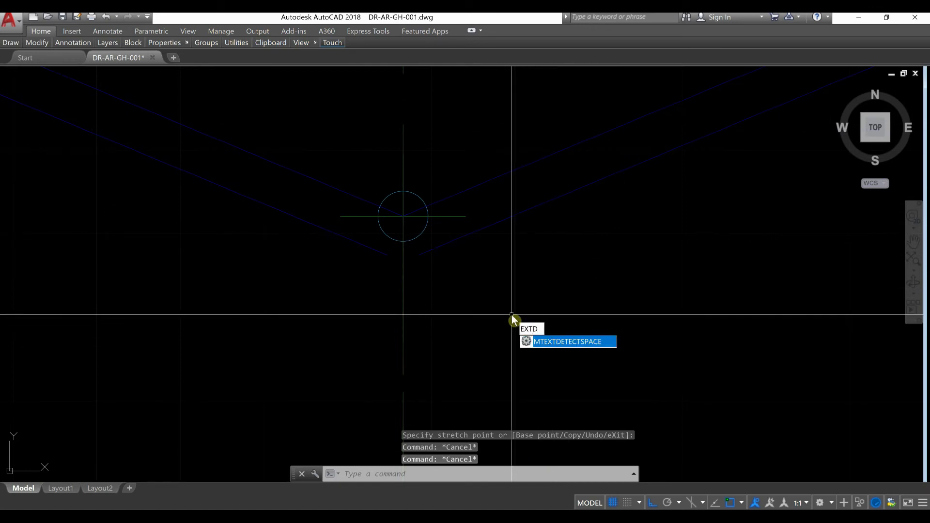
key(BackSpace)
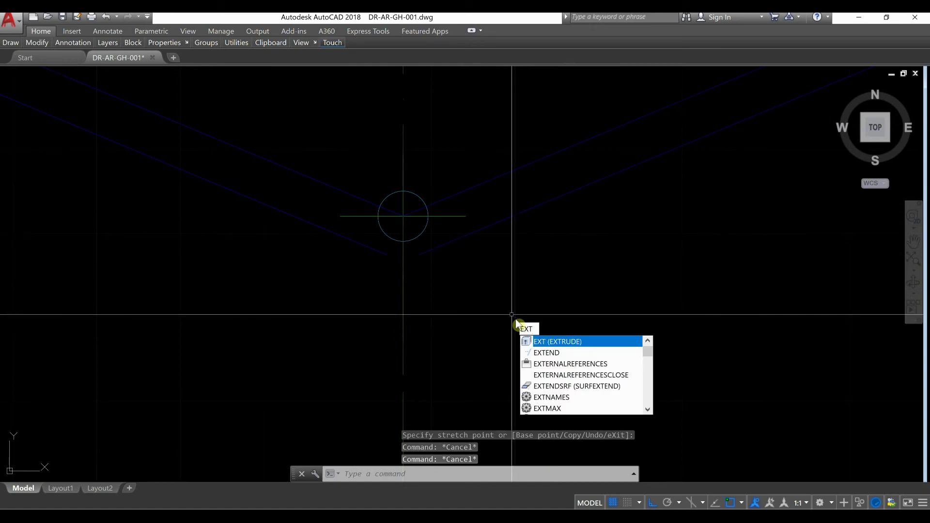
click(569, 354)
click(454, 320)
click(386, 290)
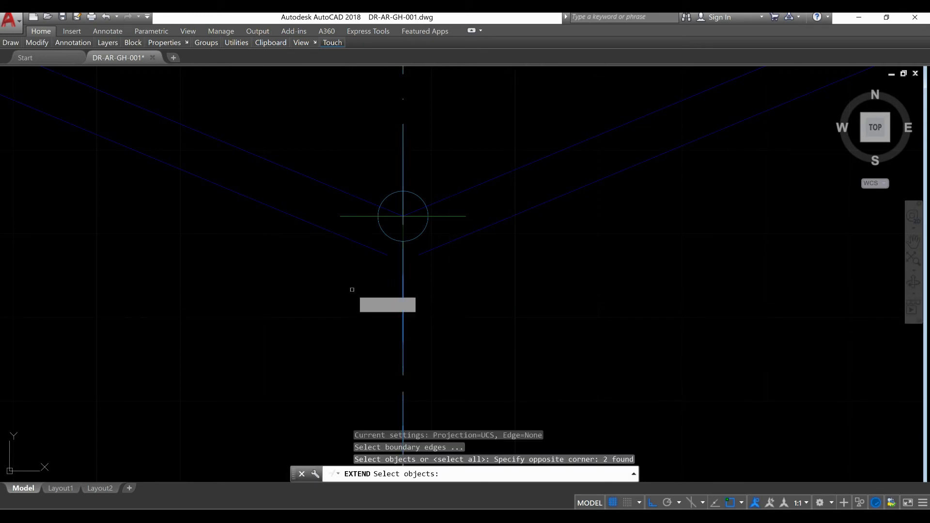
click(425, 272)
key(Return)
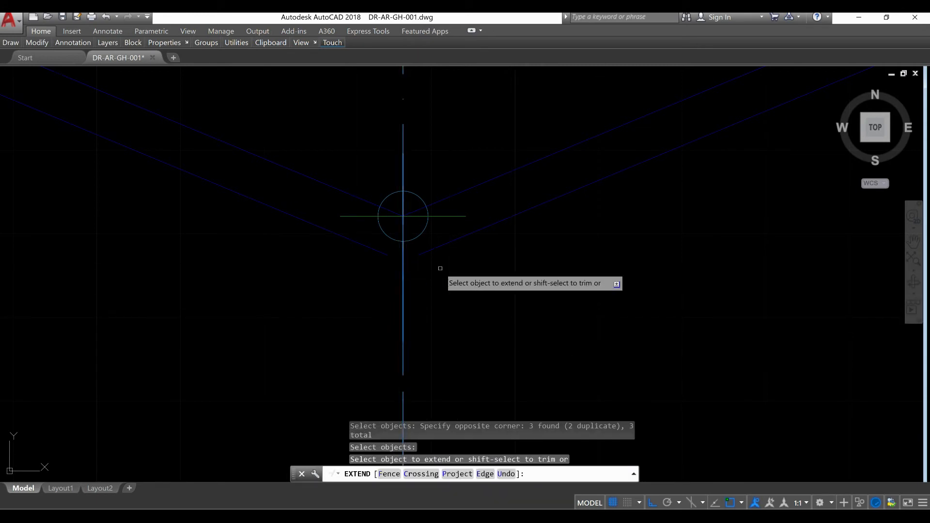
Try to extend the outer wall line at axis E' and the outer short diagonal with the boundary still set to axis D'.
scroll(384, 254, down, 6)
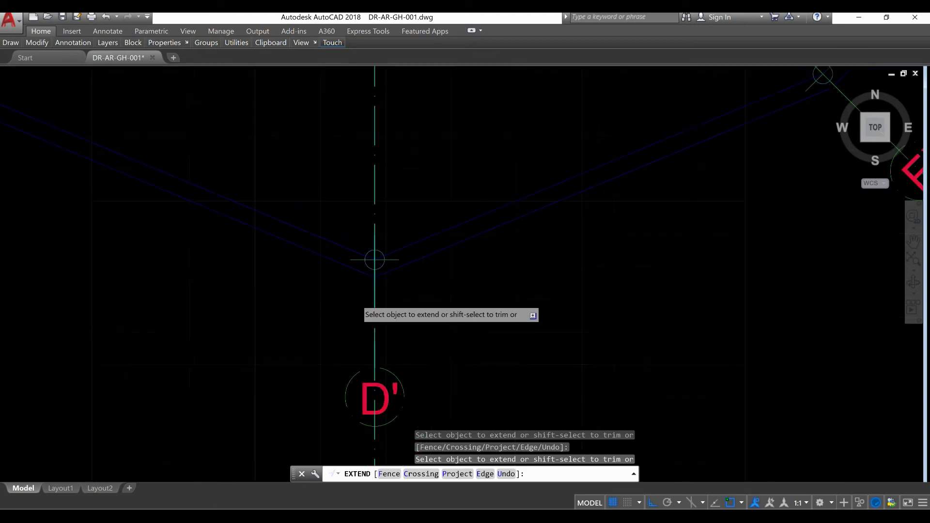
scroll(659, 215, up, 3)
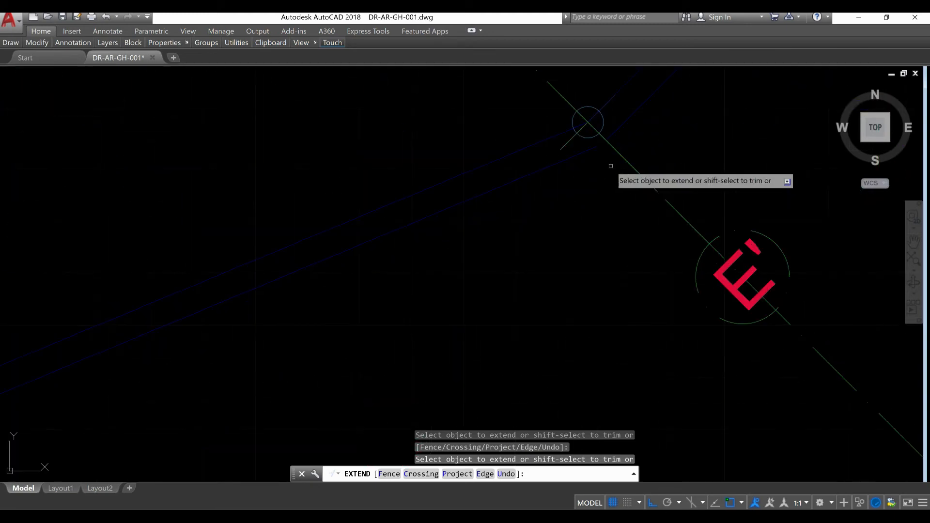
click(590, 150)
middle_drag(594, 160, 412, 353)
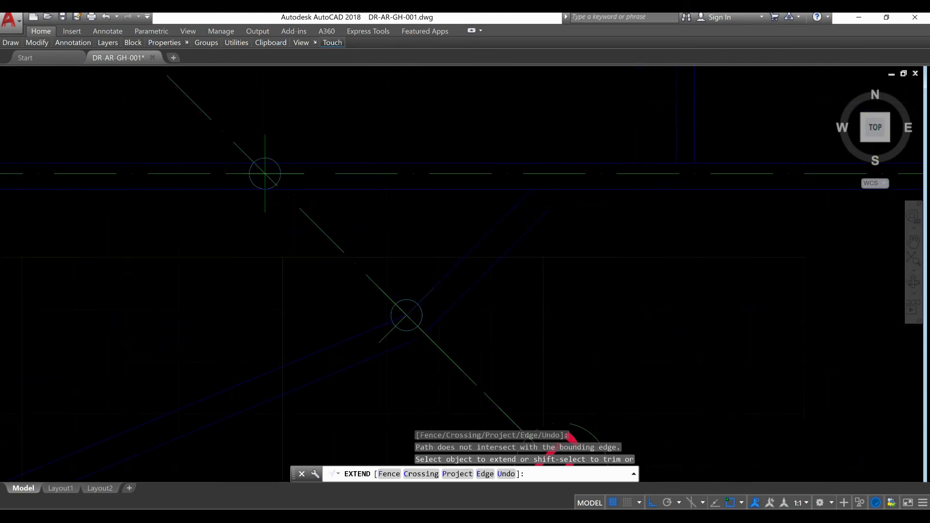
click(547, 216)
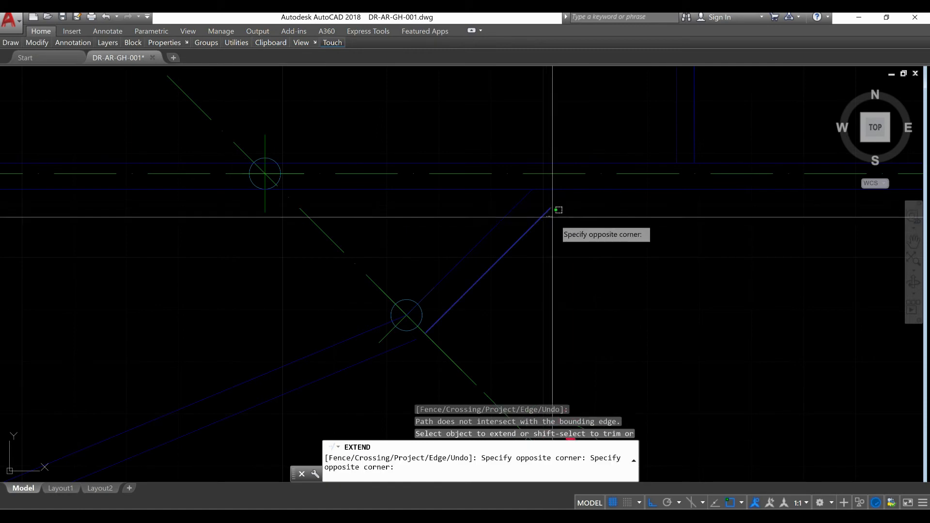
click(557, 209)
right_click(569, 232)
click(570, 233)
Extend the outer short diagonal and the outer line between D' and E' to the lower wall line along grid 2'.
right_click(567, 230)
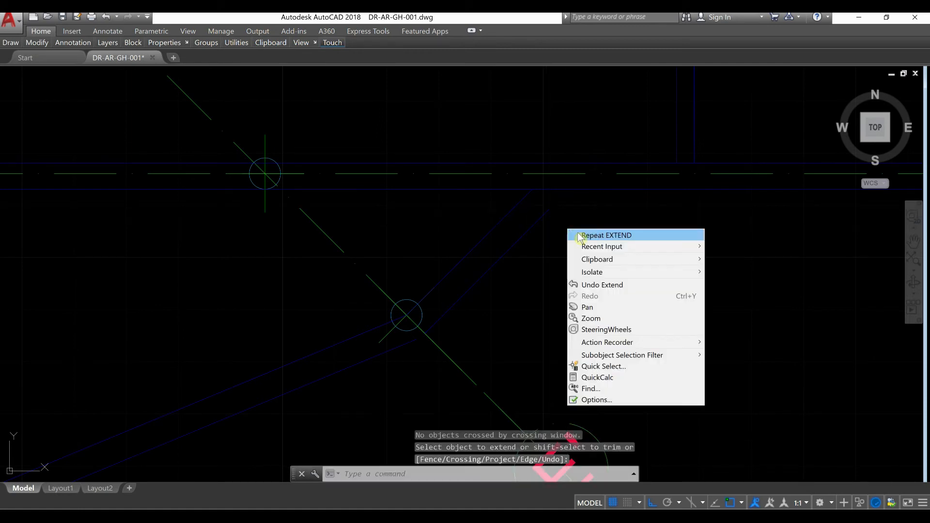
click(576, 236)
click(586, 188)
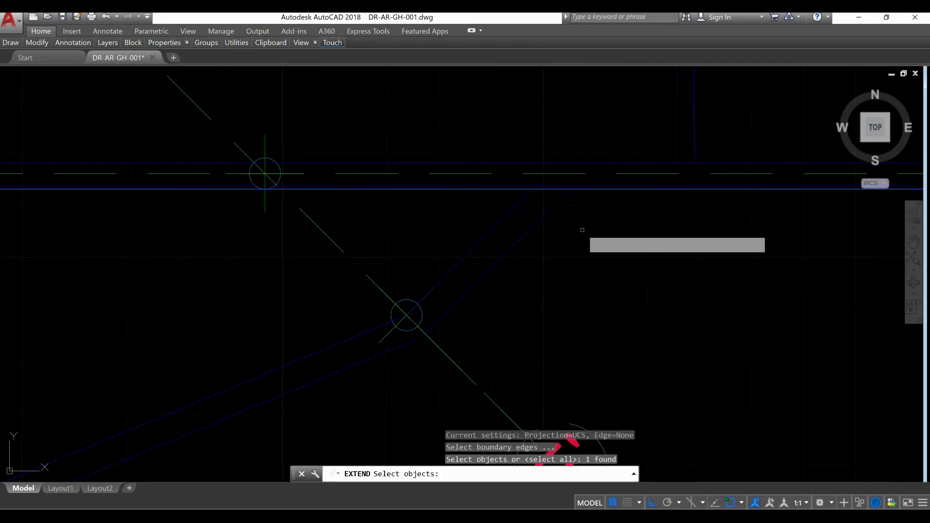
key(Return)
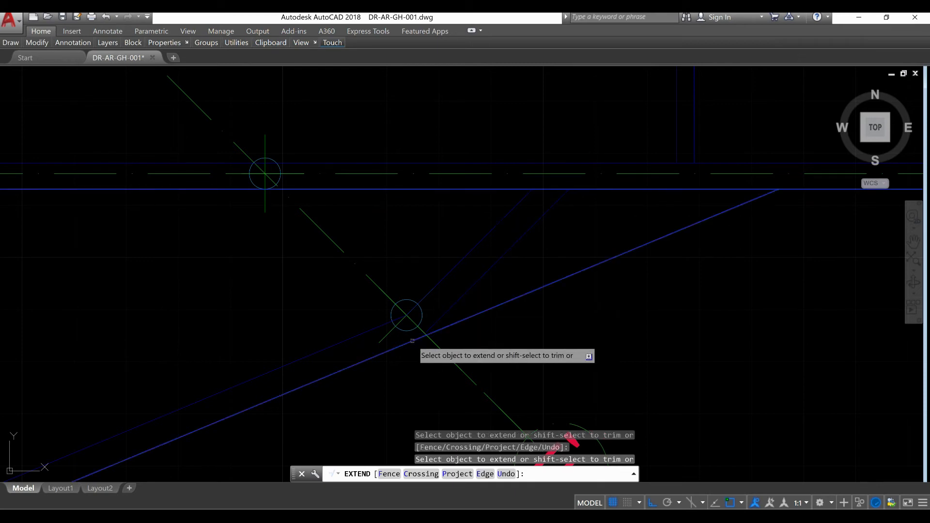
click(502, 297)
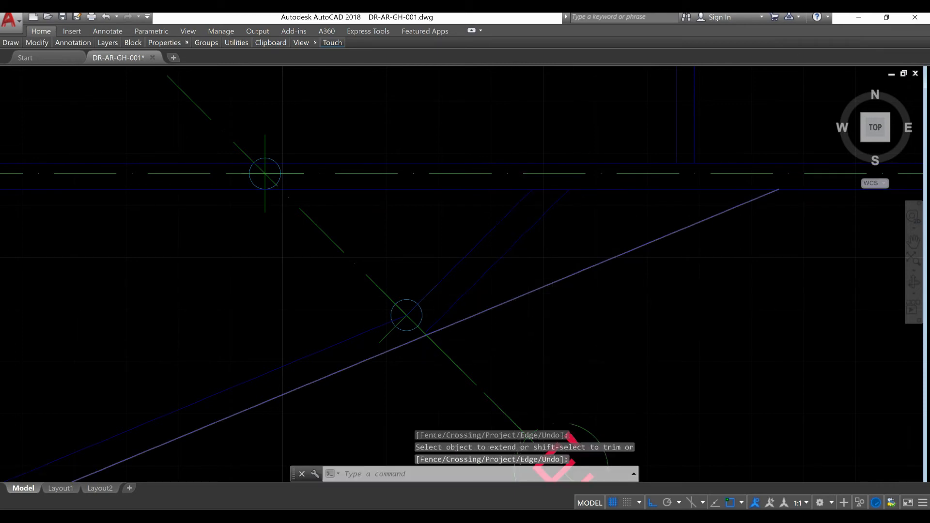
Stretch the overshooting end of the outer line between D' and E' back to the outer short diagonal's corner at axis E'.
scroll(596, 279, down, 4)
click(627, 266)
click(663, 244)
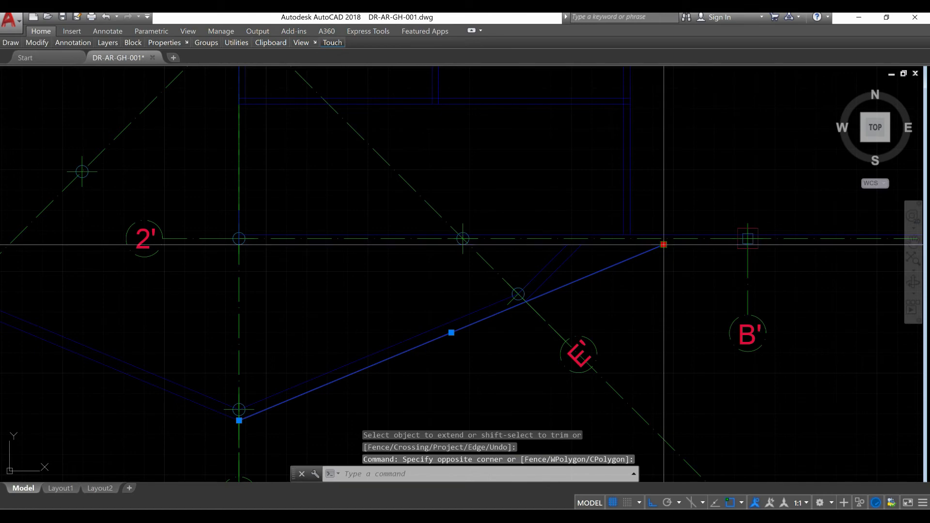
click(518, 294)
middle_drag(517, 294, 556, 261)
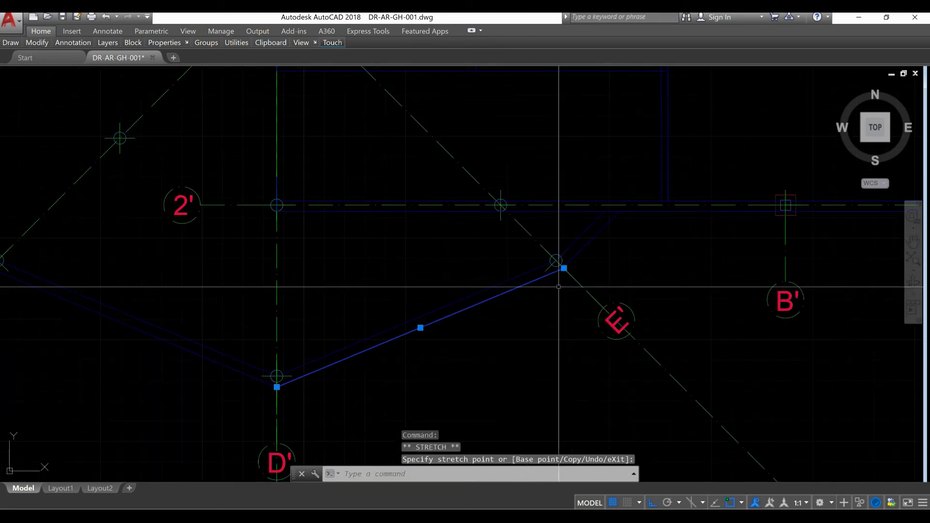
Stretch the overshooting end of the outer wall line between D' and C' back to the outer corner at axis C'.
key(Escape)
key(Escape)
scroll(244, 390, up, 5)
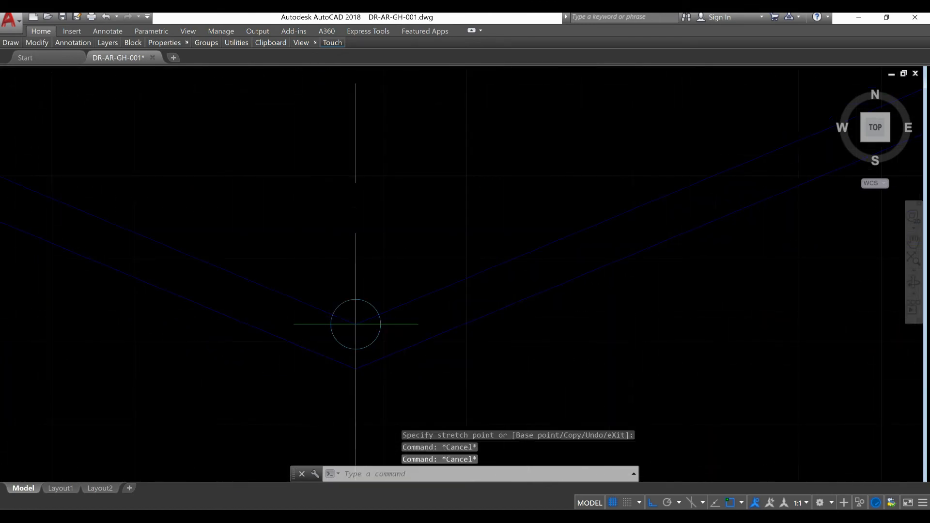
scroll(355, 324, down, 5)
click(167, 292)
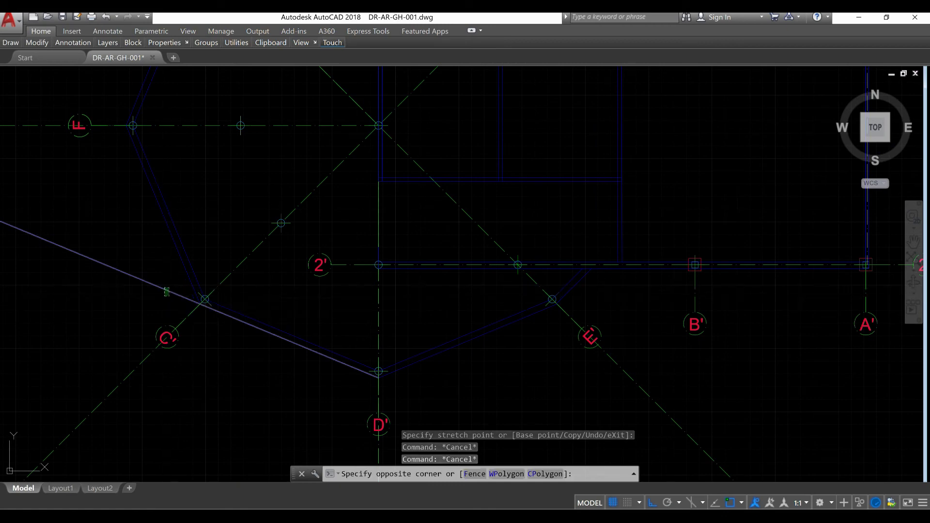
click(167, 292)
scroll(165, 283, down, 6)
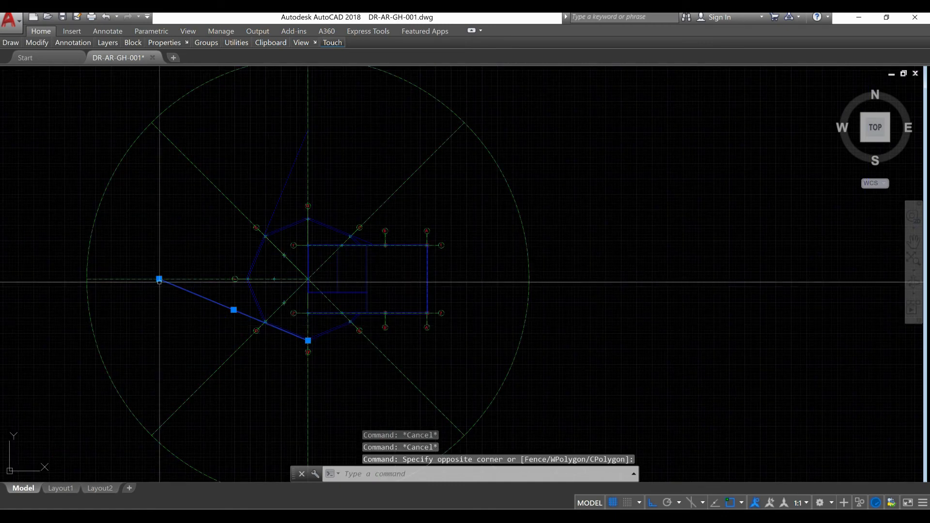
click(159, 280)
scroll(277, 329, up, 6)
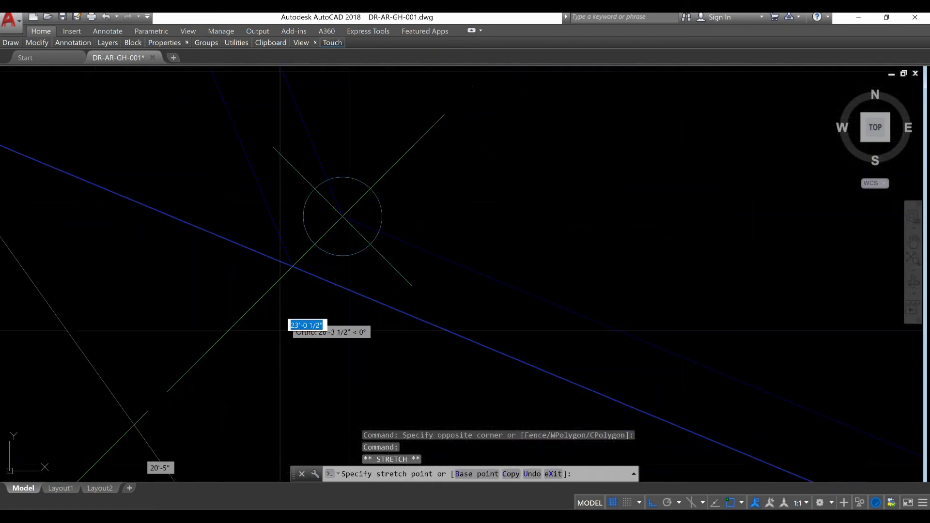
click(293, 266)
key(Escape)
scroll(296, 322, down, 6)
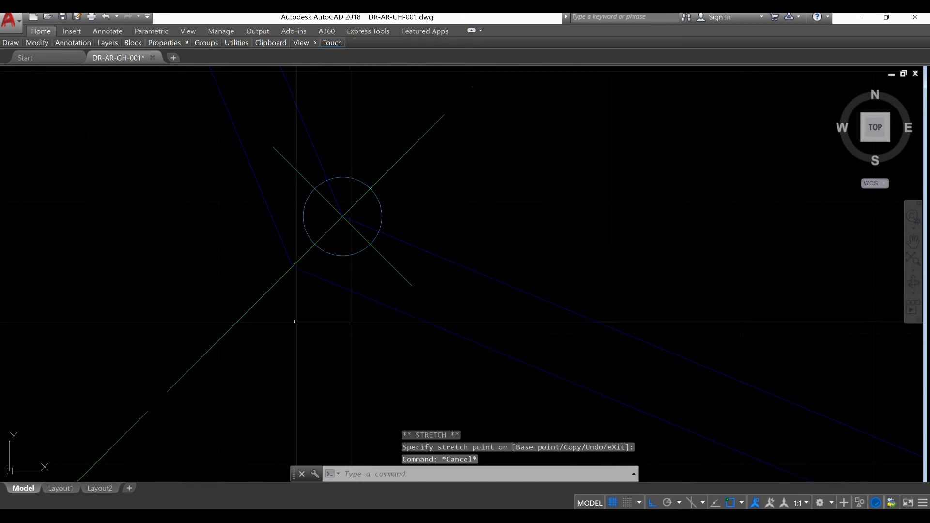
Stretch the overshooting end of the outer wall line between F and E back to the outer corner at axis E.
scroll(312, 339, up, 5)
scroll(291, 218, up, 2)
scroll(234, 431, down, 3)
middle_drag(342, 102, 332, 178)
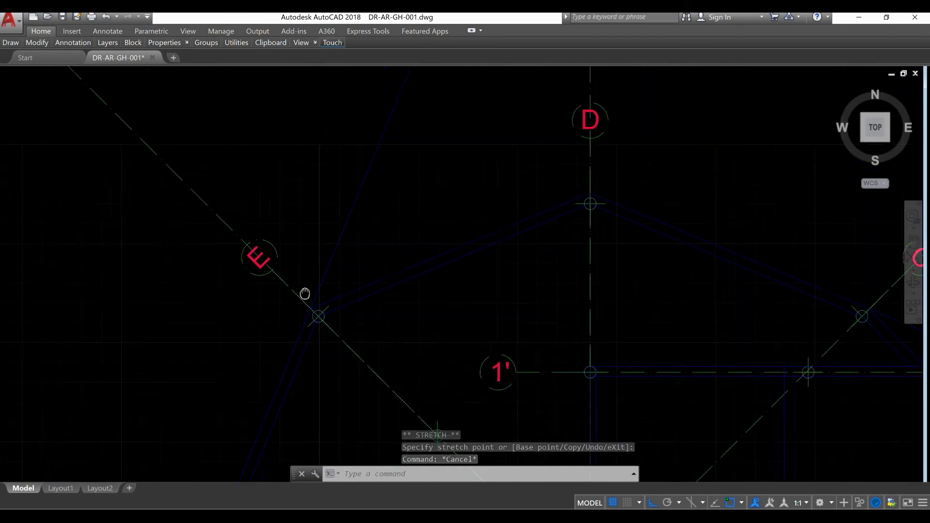
scroll(332, 178, down, 3)
click(349, 237)
scroll(341, 171, down, 3)
click(341, 171)
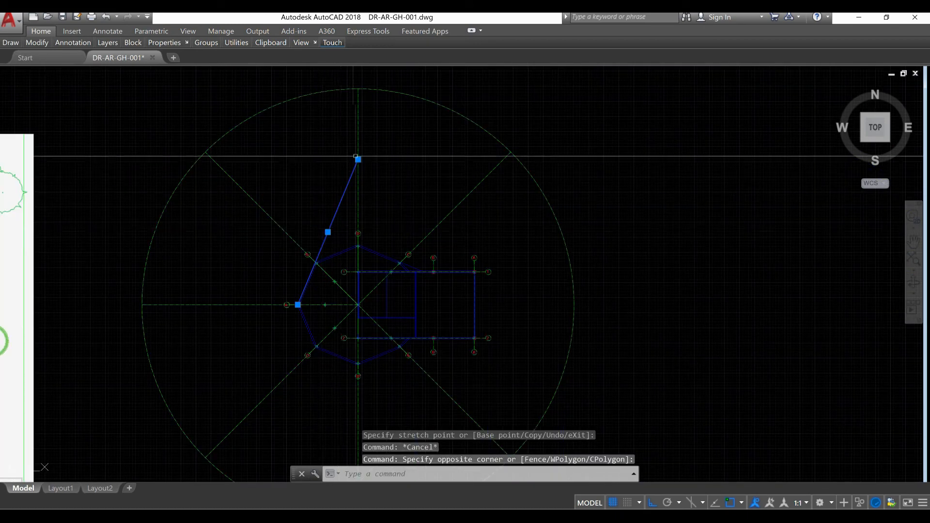
click(358, 160)
scroll(385, 237, up, 6)
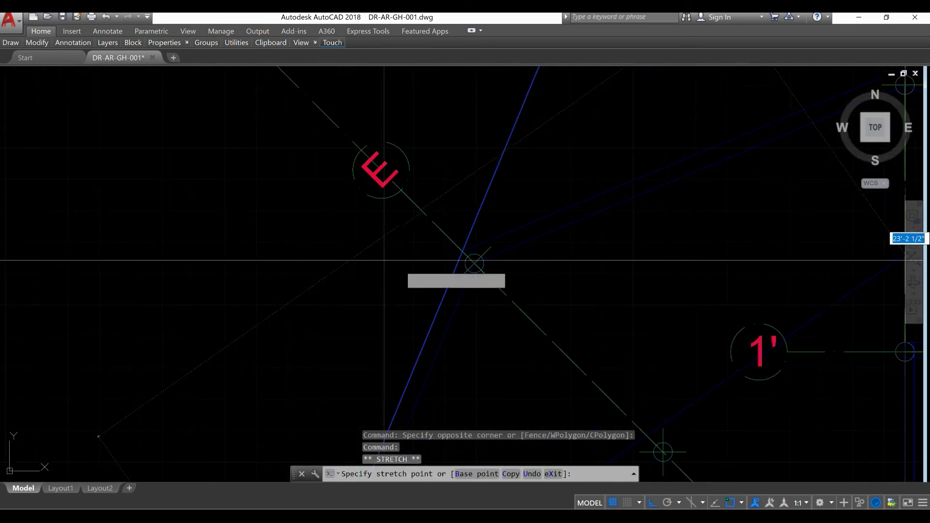
key(Escape)
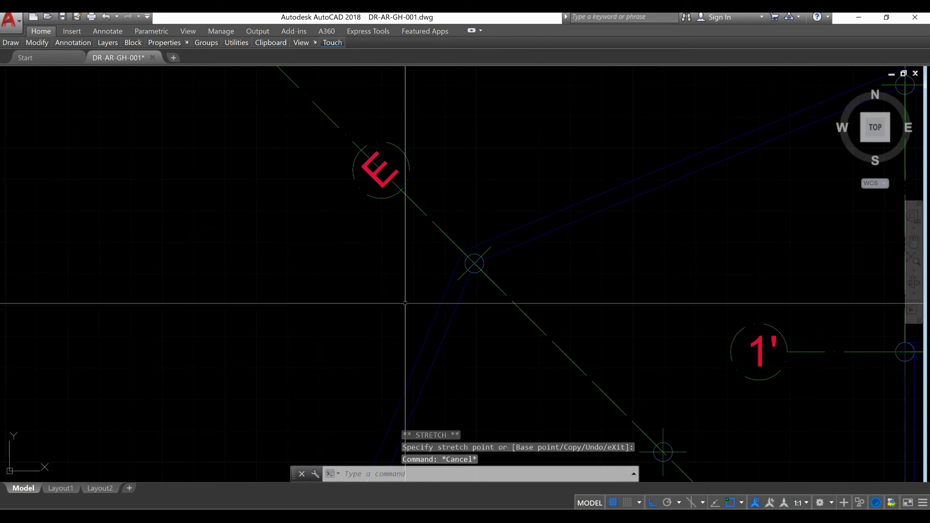
key(Escape)
Stretch the overshooting end of the outer wall line between D and C back to the short diagonal's outer corner at axis C.
scroll(352, 304, down, 4)
middle_drag(602, 240, 525, 278)
scroll(548, 260, up, 6)
scroll(393, 218, down, 5)
scroll(436, 310, up, 7)
click(444, 309)
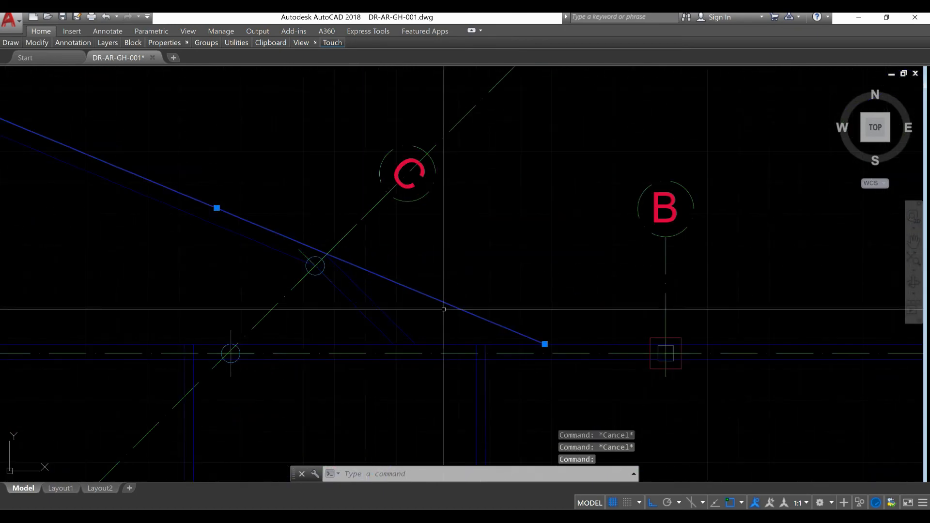
click(545, 344)
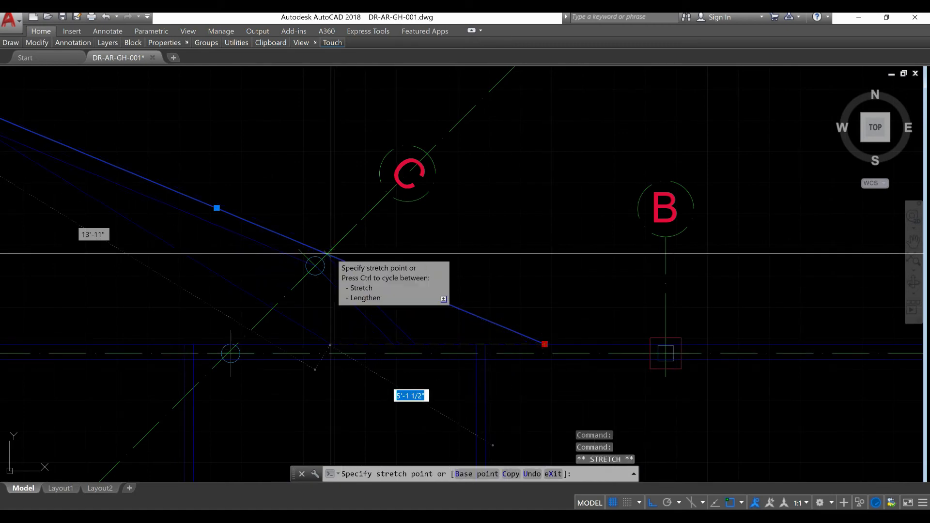
key(Escape)
key(Escape)
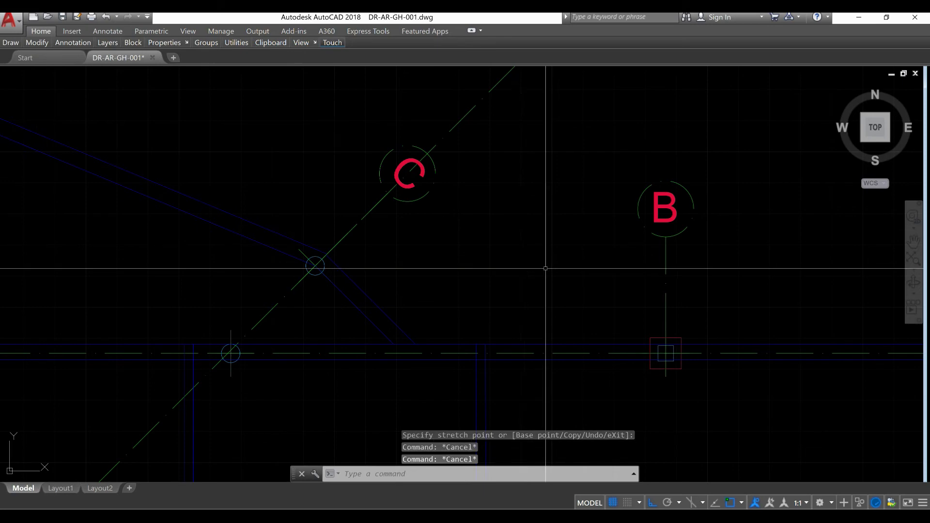
Check the outer wall line's endpoint at axis C and examine the complete wall outline against the grid.
scroll(546, 268, down, 5)
scroll(557, 291, up, 10)
scroll(484, 266, up, 4)
click(451, 254)
click(473, 248)
click(476, 247)
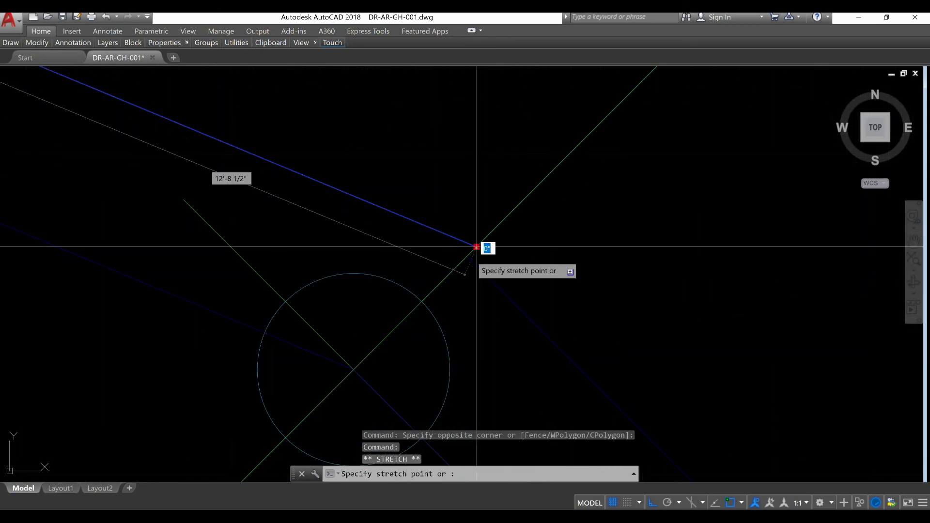
key(Escape)
key(Escape)
scroll(525, 239, down, 3)
scroll(525, 239, down, 5)
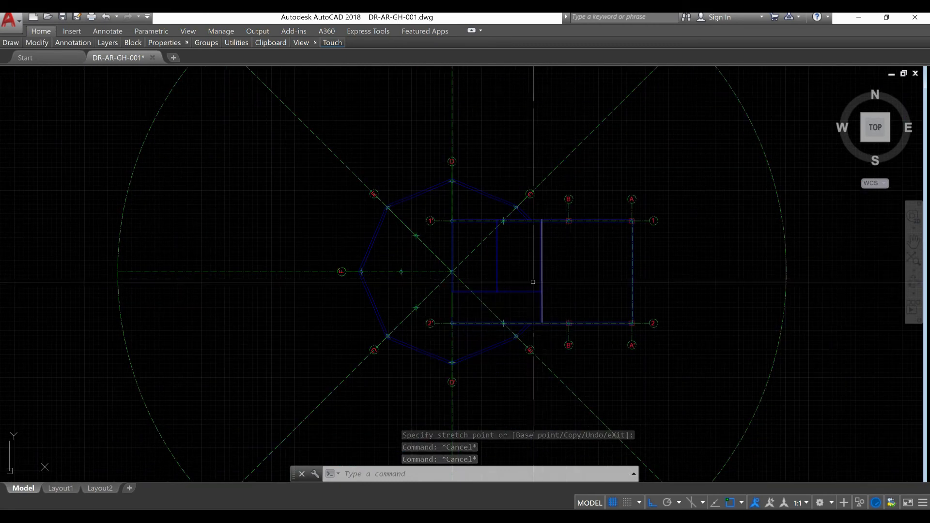
middle_drag(561, 292, 518, 284)
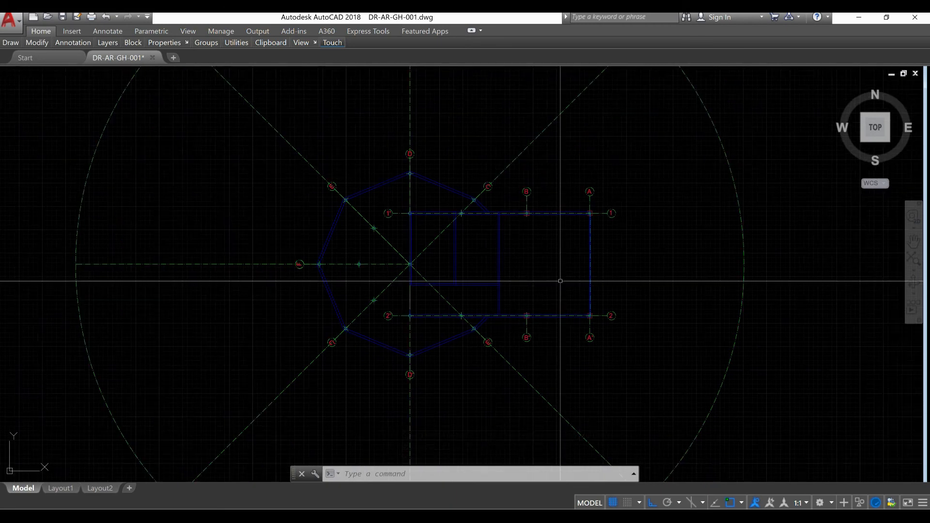
scroll(560, 281, down, 3)
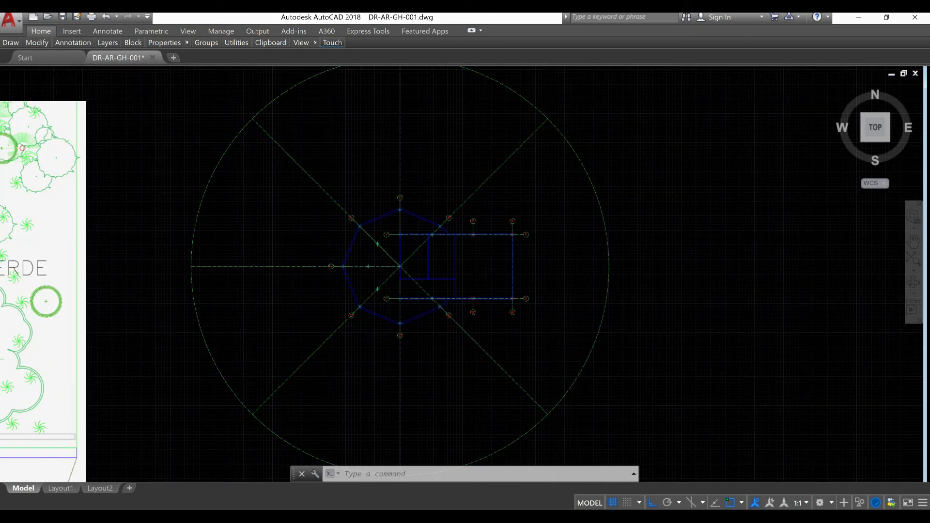
scroll(470, 232, up, 8)
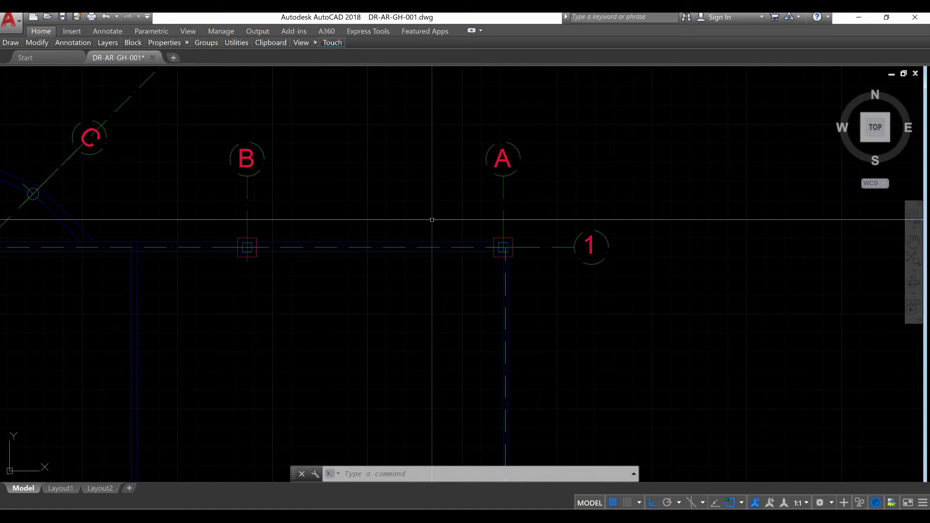
scroll(431, 216, down, 4)
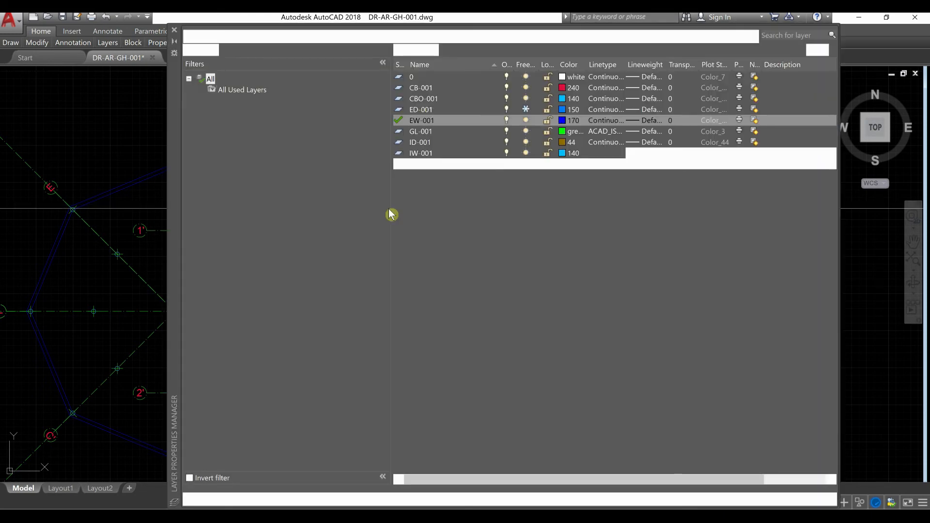
Create a layer named DIM-001 and give it colour 40.
text(GL-001)
click(399, 50)
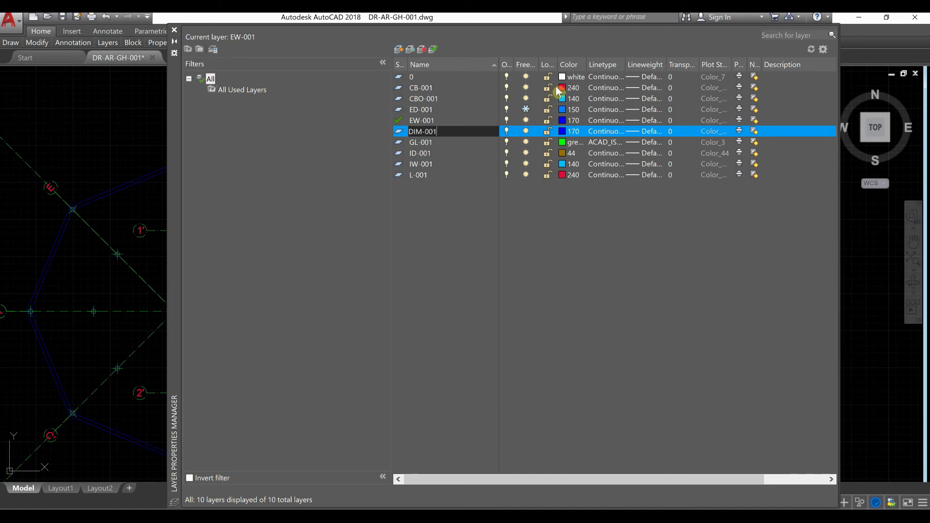
click(564, 137)
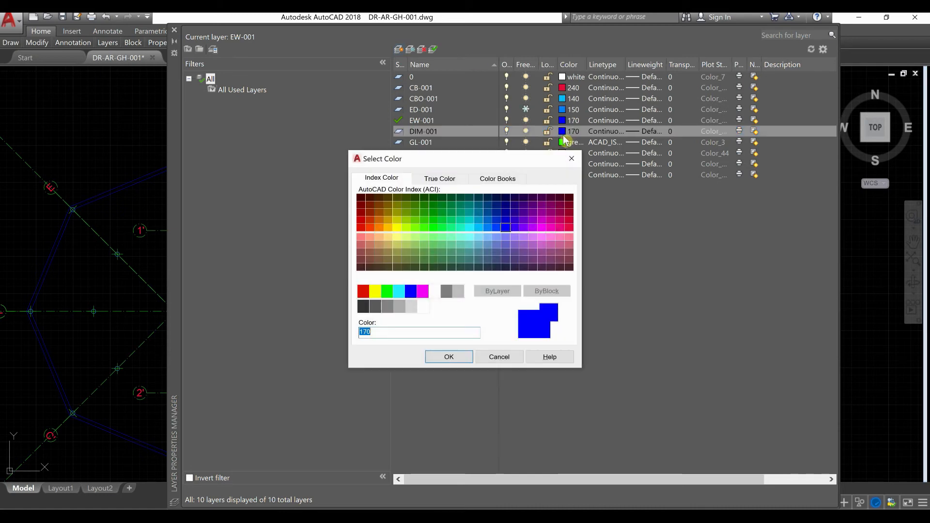
click(388, 228)
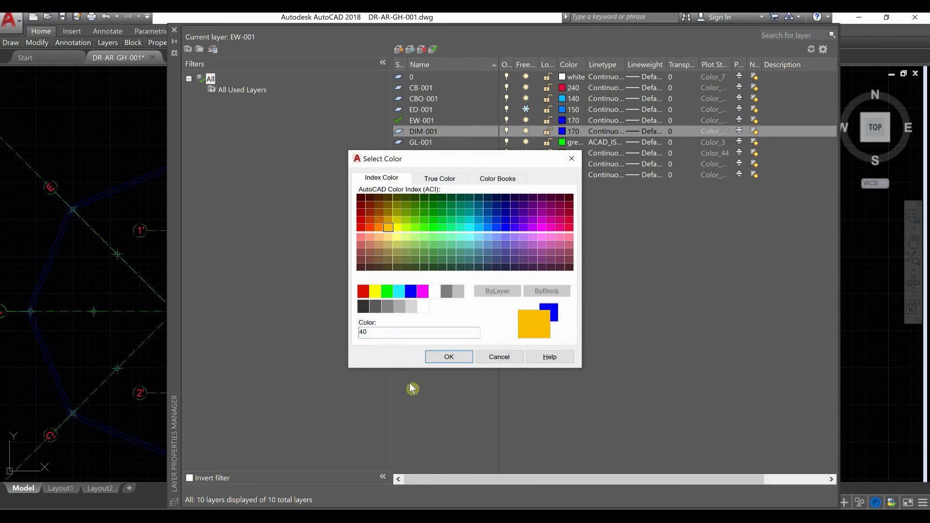
click(448, 358)
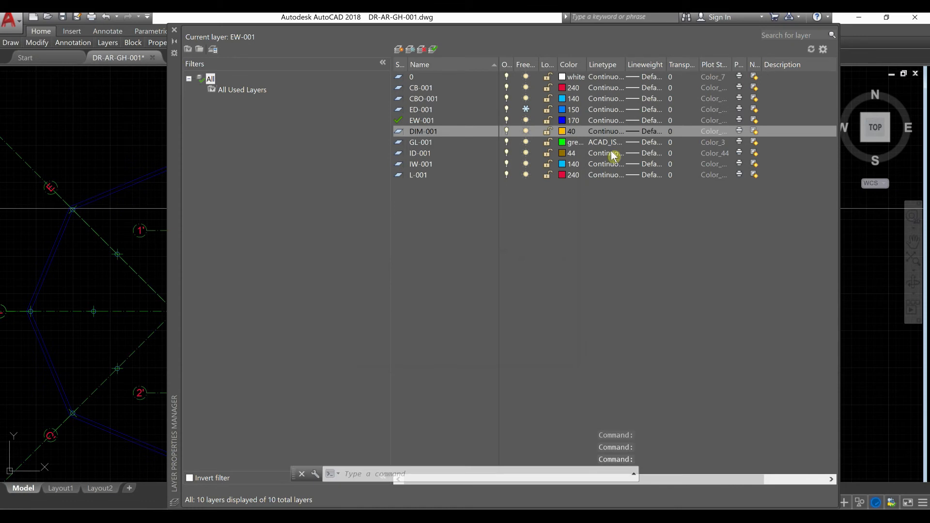
click(175, 31)
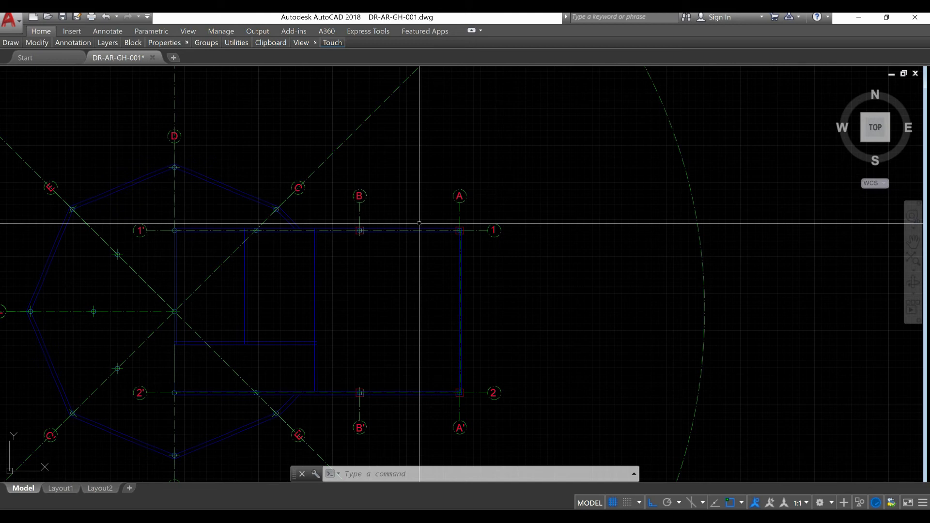
Modify the ISO-25 dimension style's text to use the ByLayer colour and a height of 4".
text(S)
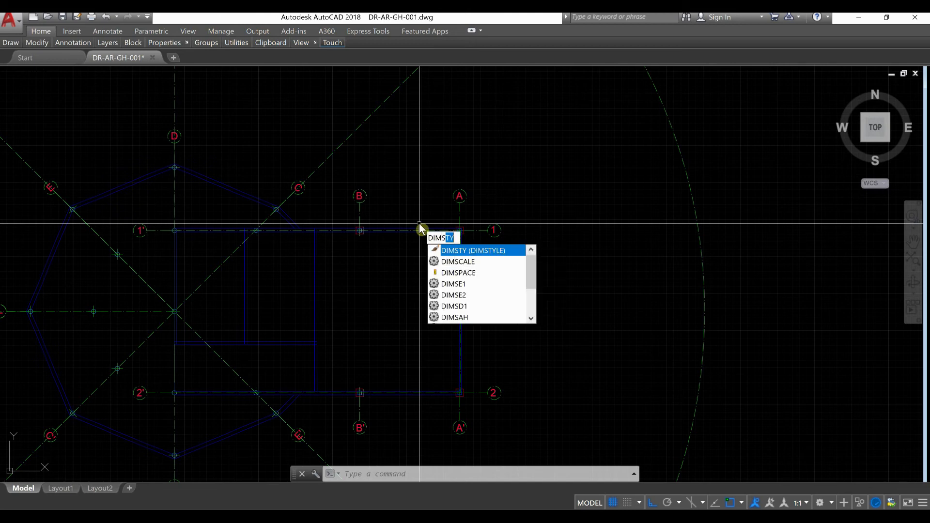
click(459, 252)
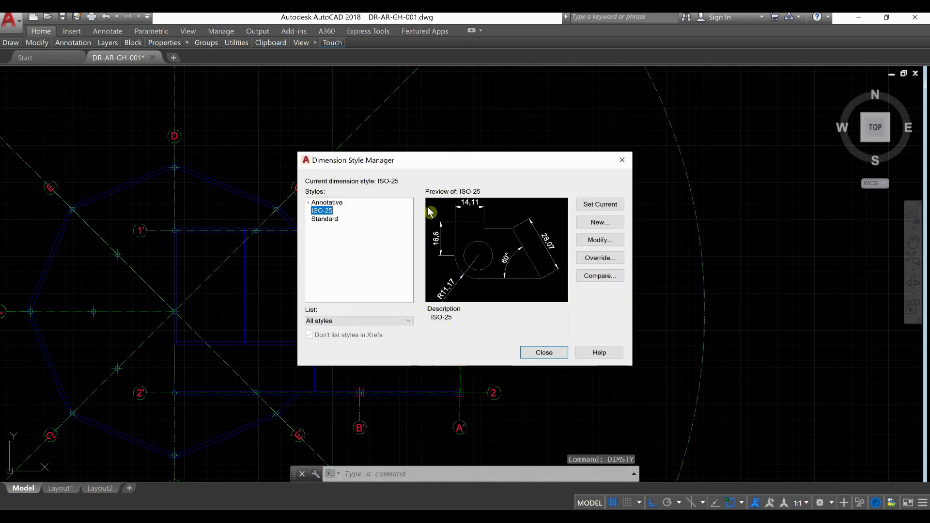
click(600, 240)
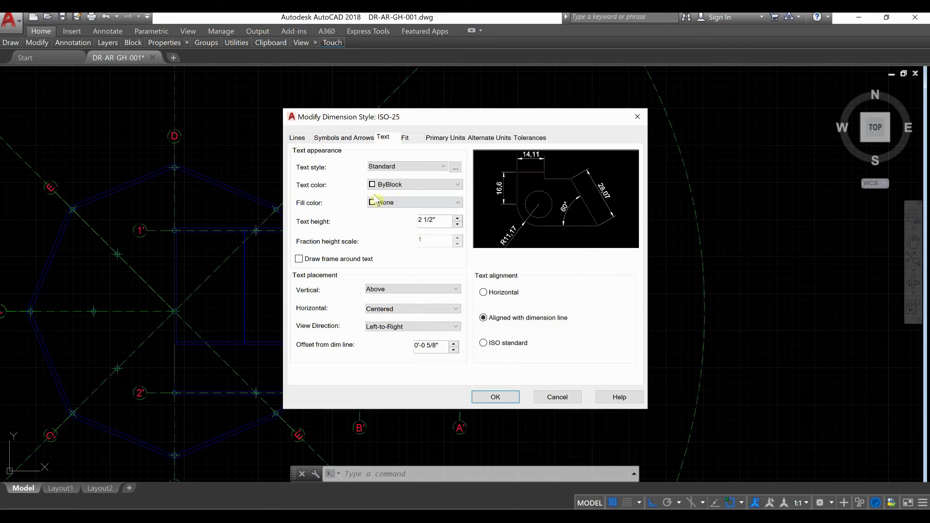
click(427, 186)
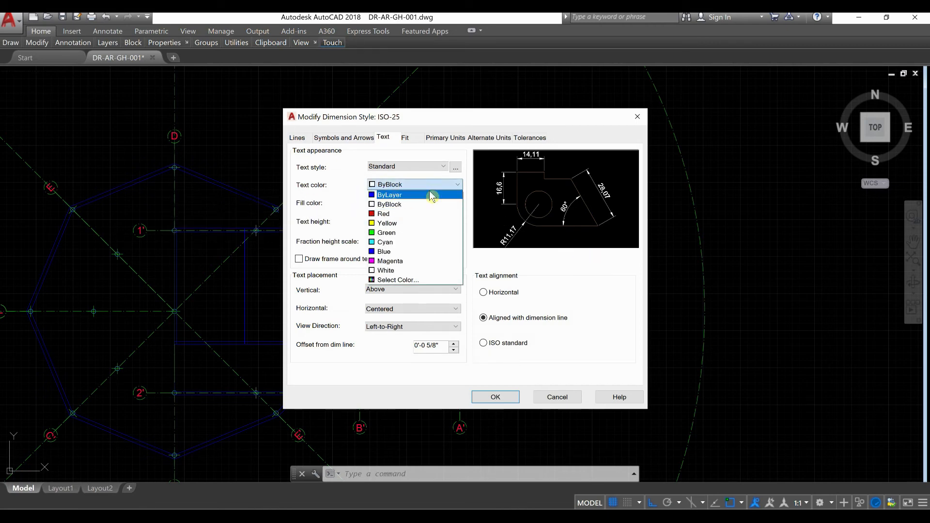
click(431, 198)
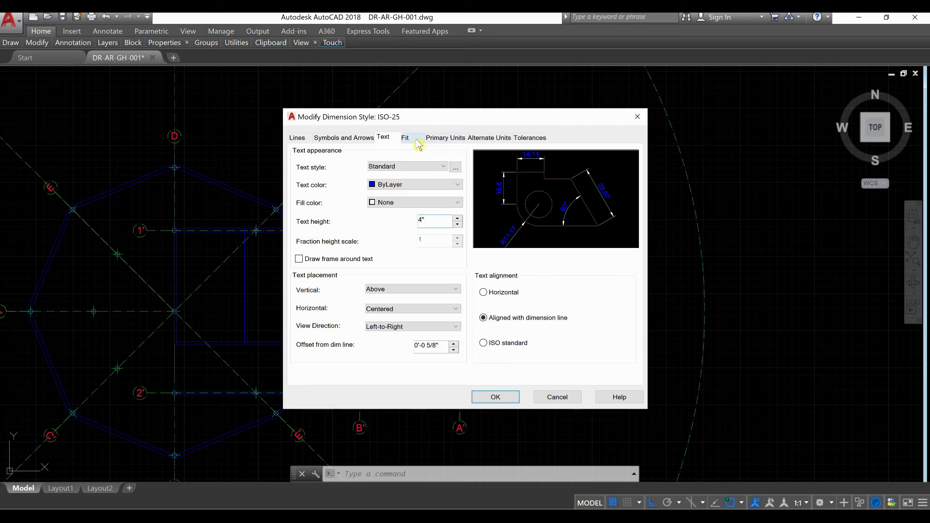
Set the ISO-25 style's linear dimensions to Architectural unit format with 0'-0 1/2" precision.
click(434, 143)
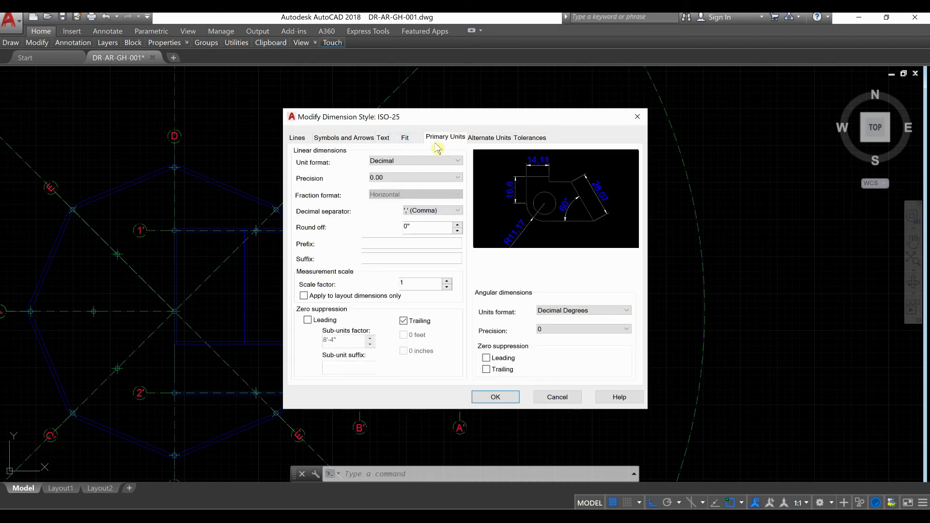
click(437, 165)
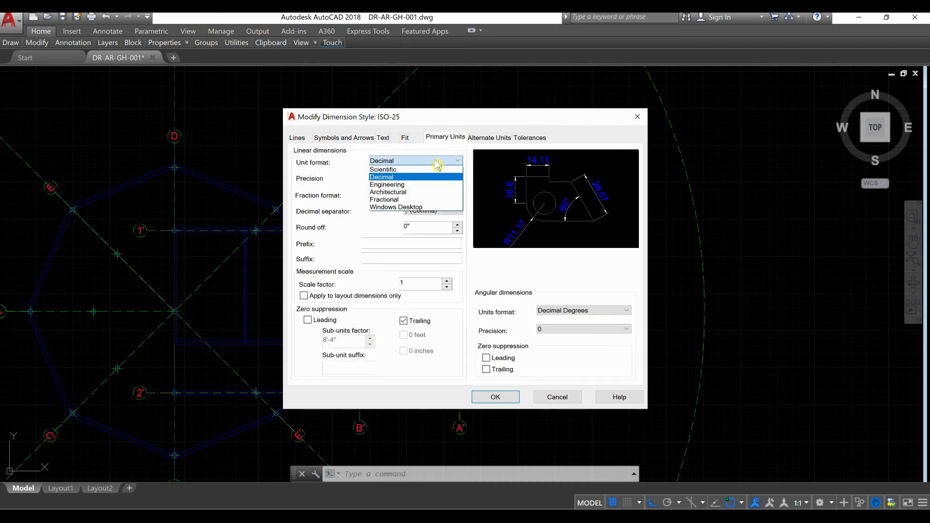
click(428, 187)
click(419, 178)
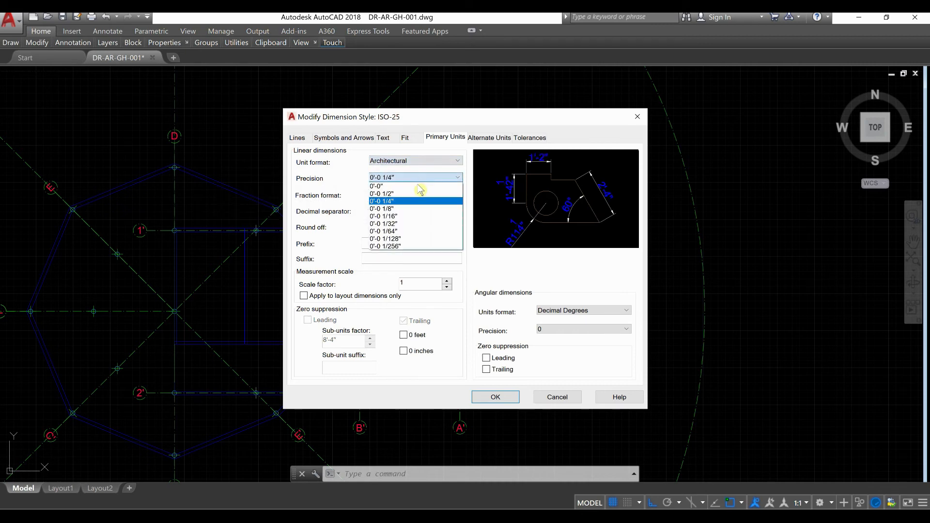
click(420, 194)
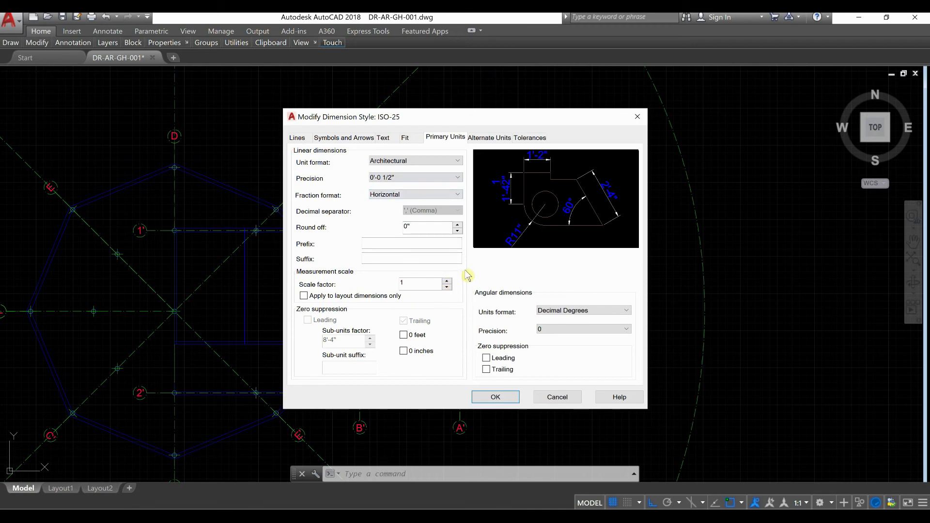
Review the ISO-25 style's alternate units, fit and arrow size settings, accept the style modifications and close the Dimension Style Manager.
click(489, 138)
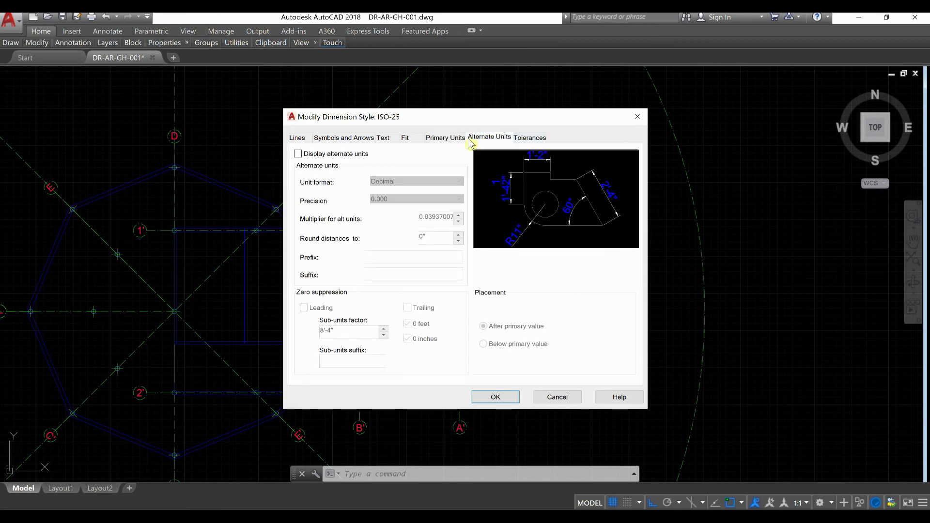
click(444, 139)
click(406, 138)
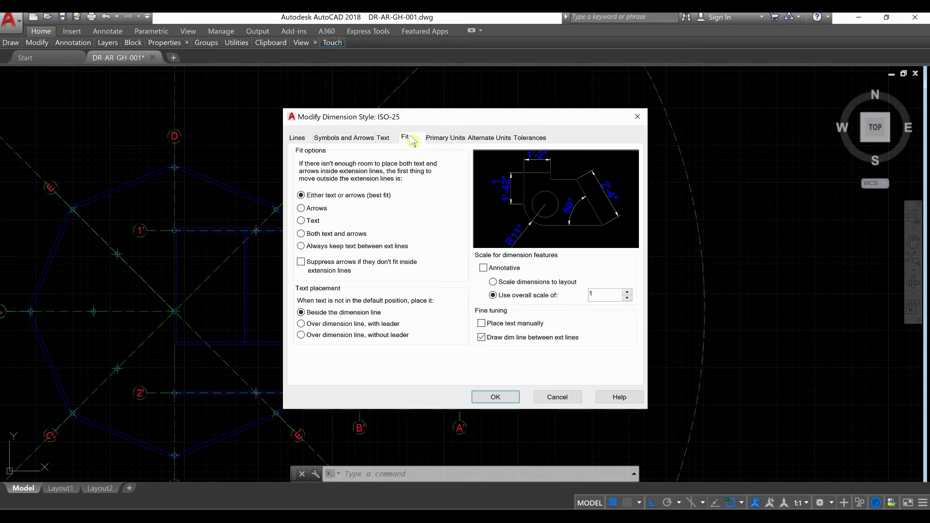
click(353, 139)
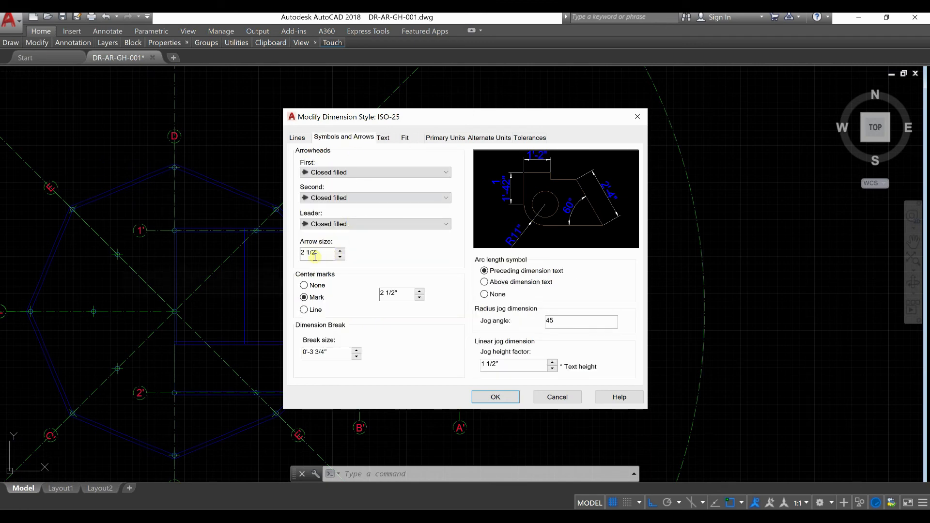
drag(315, 257, 299, 253)
click(485, 397)
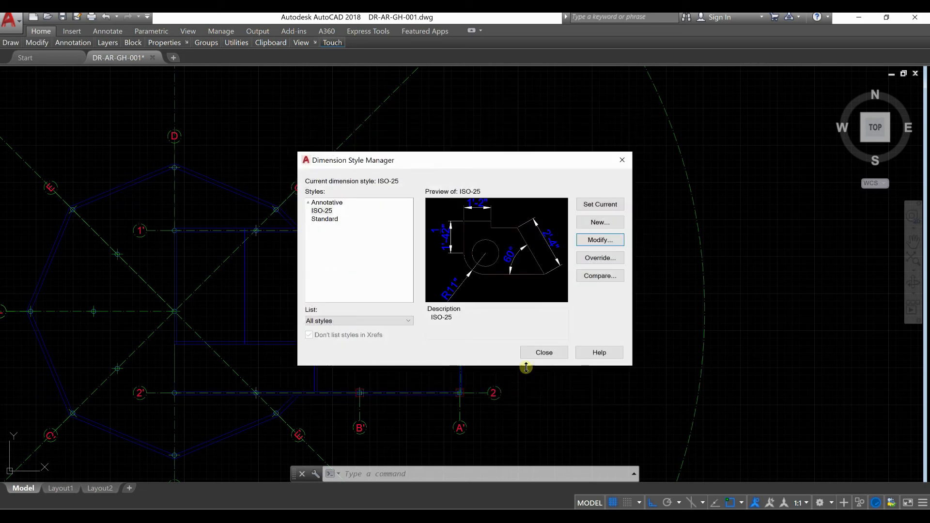
click(543, 353)
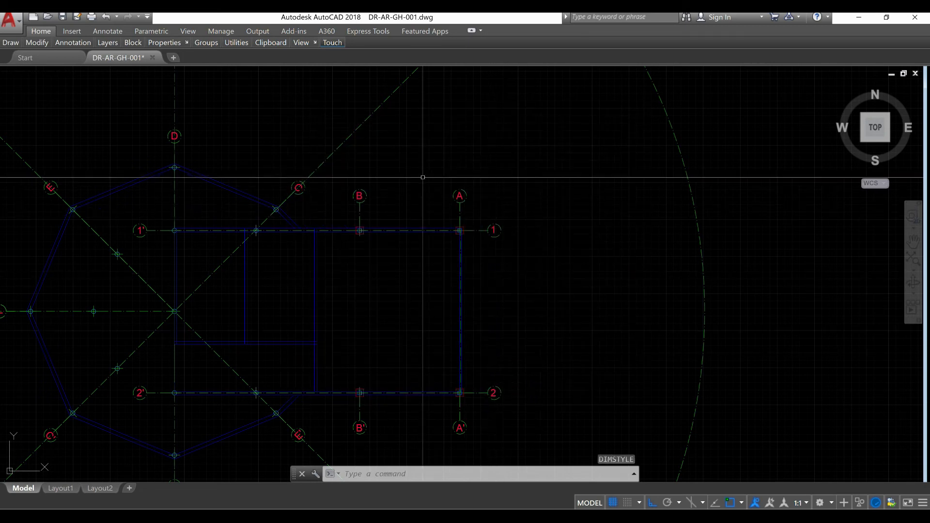
Make DIM-001 the current layer for the dimensions and close the layer manager.
key(Return)
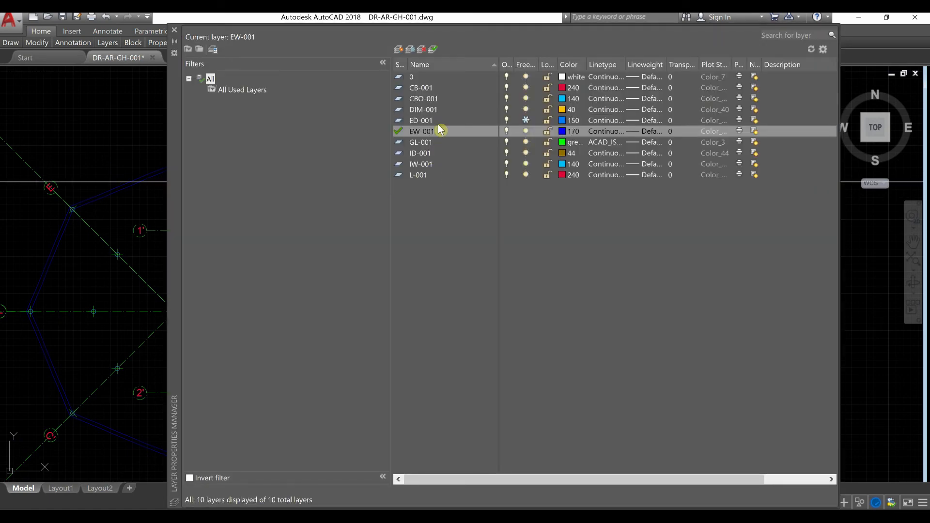
click(433, 110)
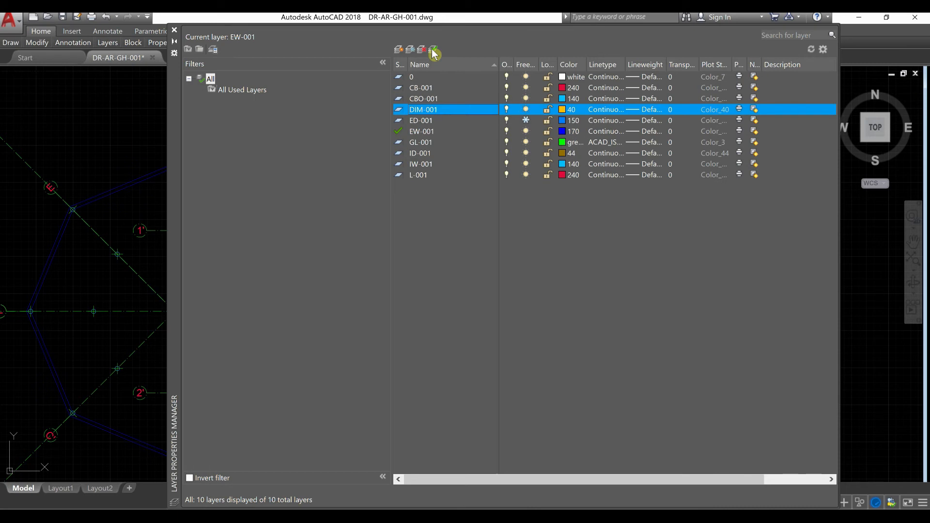
click(175, 31)
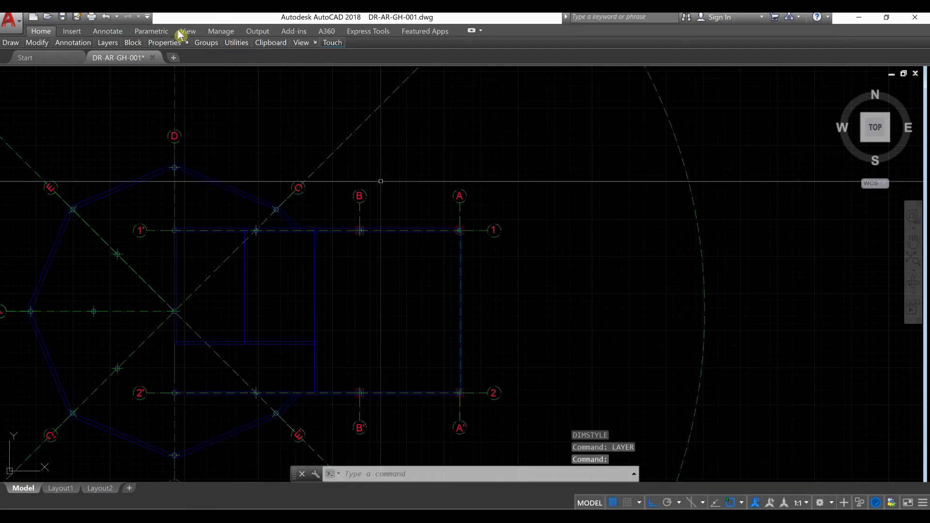
Dimension the horizontal distance between axes B and A, with the dimension line just above axis 1.
text(DIM)
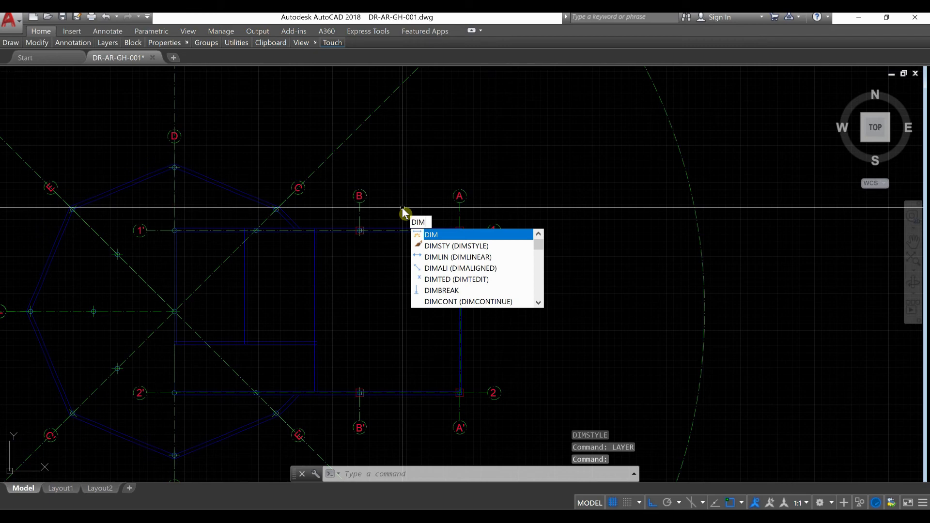
key(Return)
scroll(310, 219, up, 5)
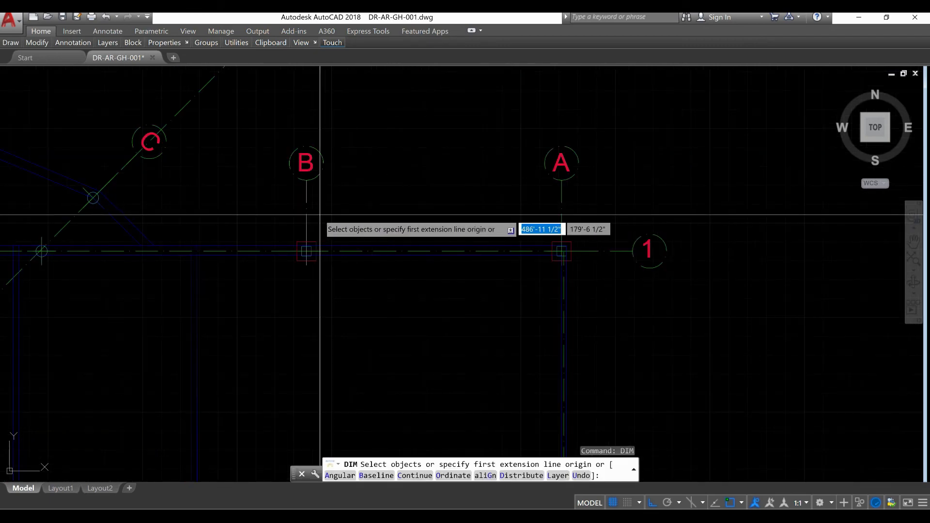
click(306, 250)
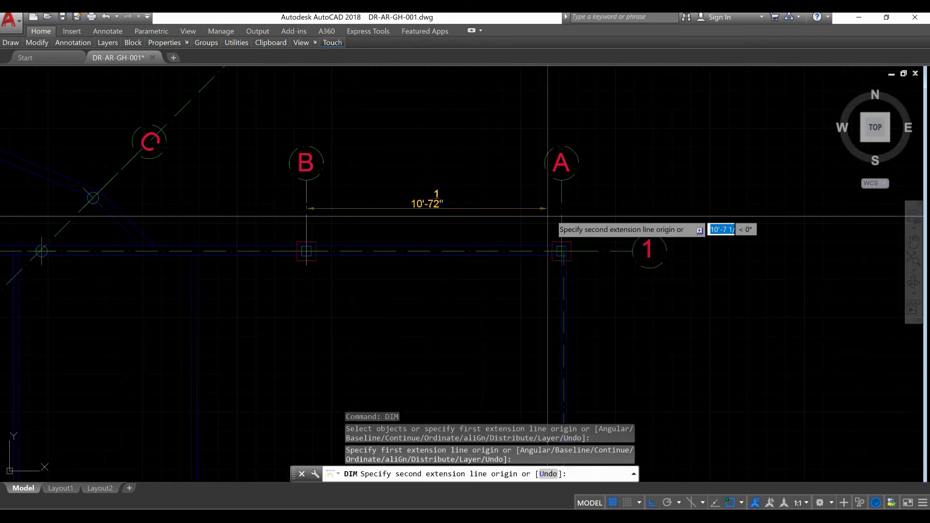
click(562, 209)
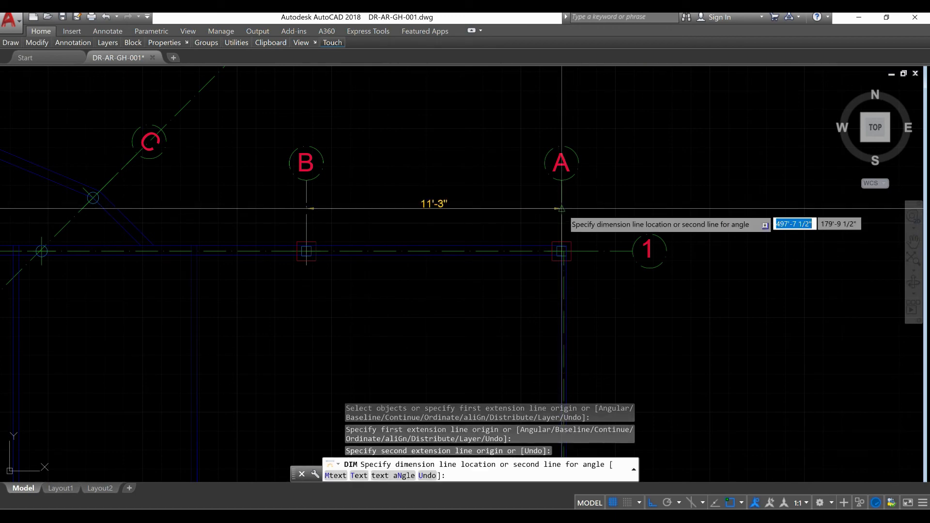
click(561, 208)
scroll(422, 174, down, 3)
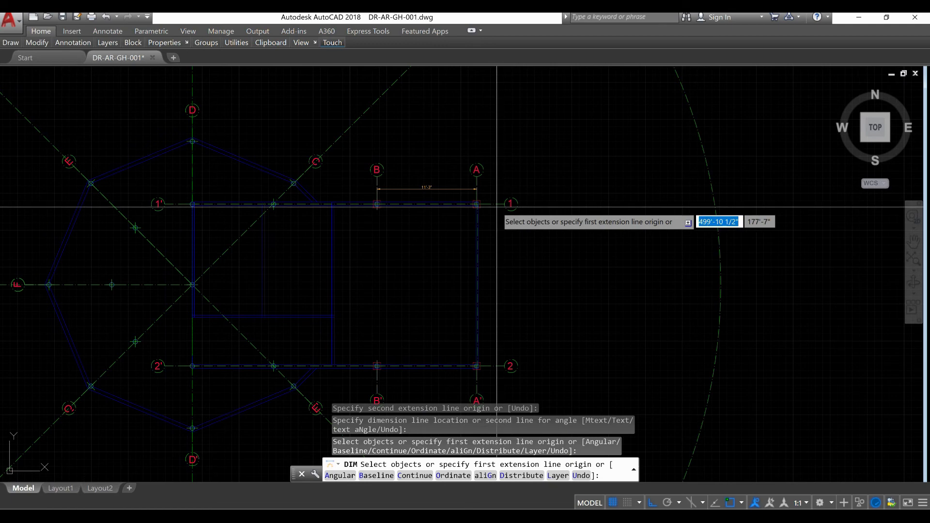
Dimension the vertical distance between axes 1 and 2, with the dimension line just outside the wall at axis A.
key(Return)
key(Return)
click(479, 204)
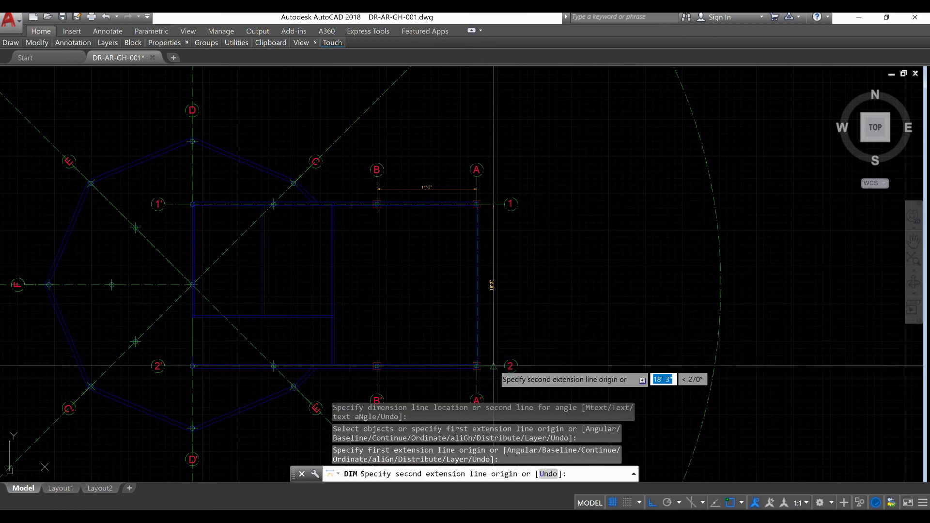
click(494, 364)
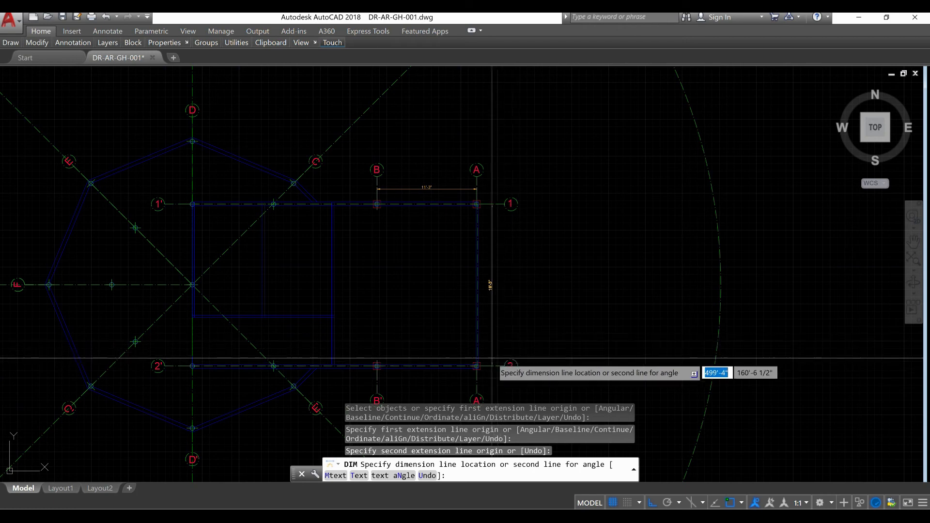
click(493, 300)
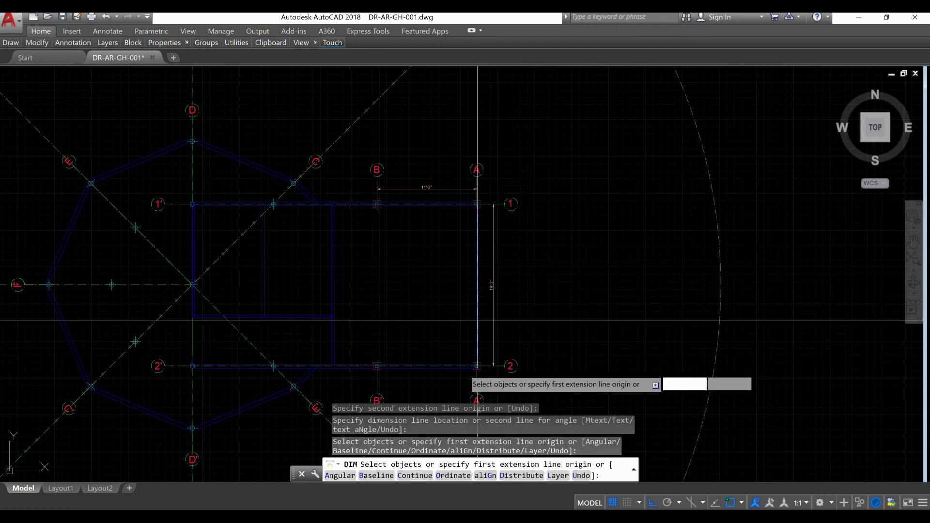
Dimension the horizontal distance between axes B' and A', with the dimension line just below axis 2.
middle_drag(516, 240, 516, 127)
scroll(426, 278, up, 4)
key(Return)
click(301, 255)
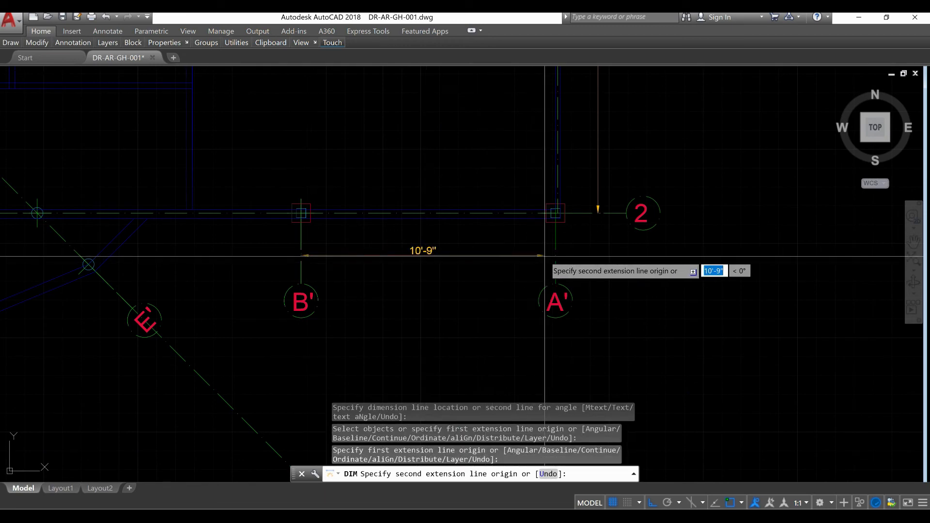
click(555, 249)
right_click(513, 230)
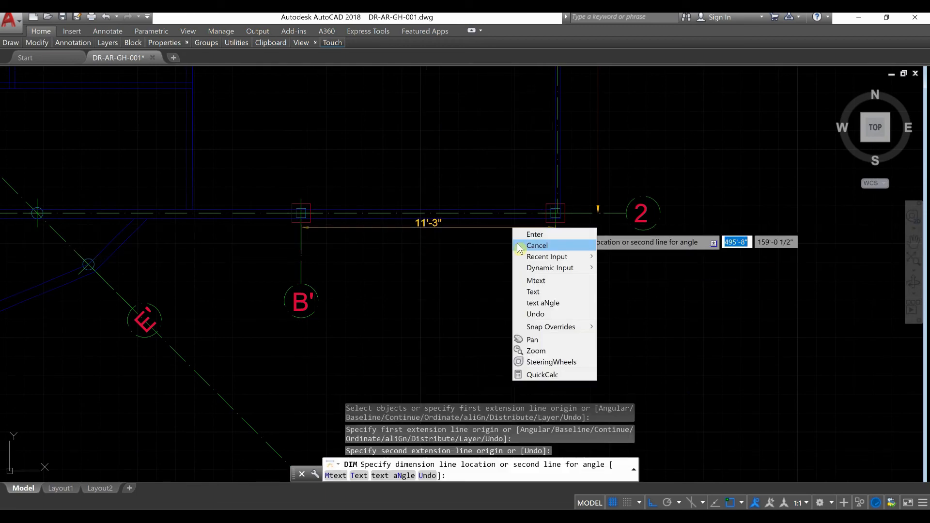
key(Escape)
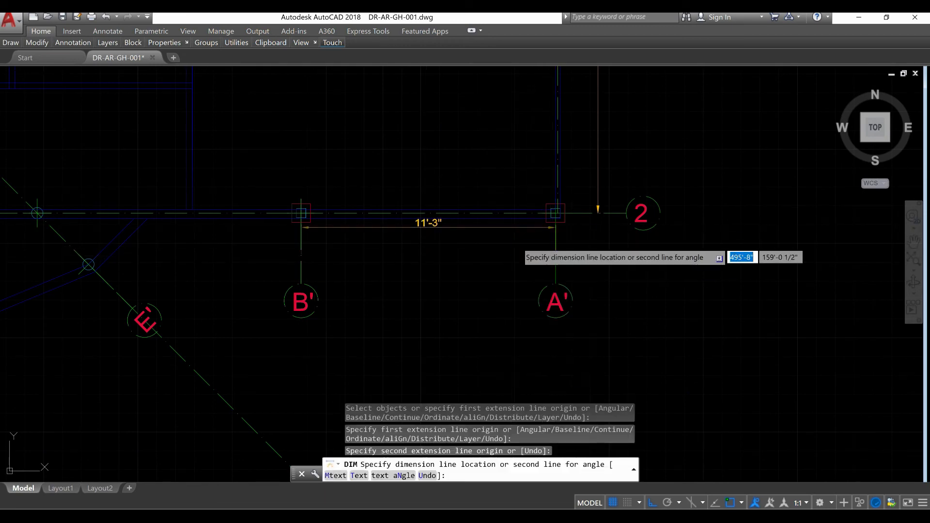
click(549, 253)
scroll(504, 290, down, 6)
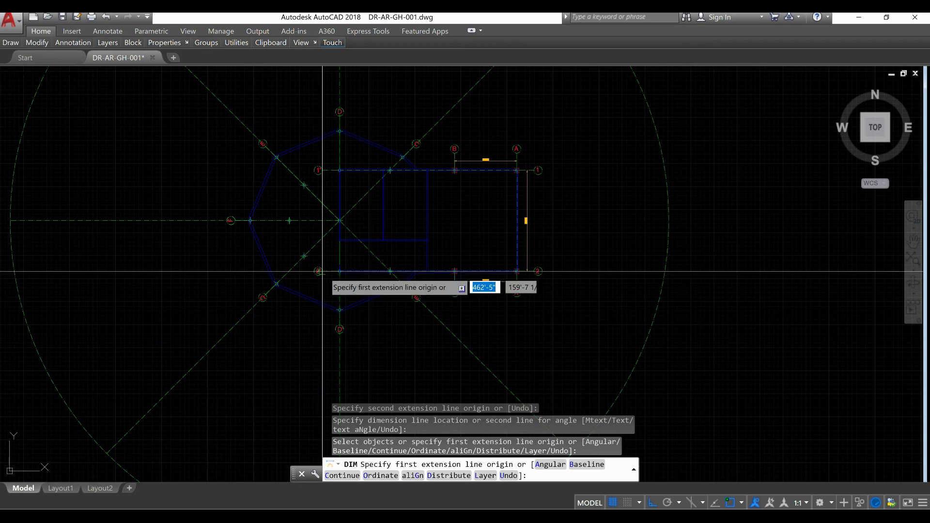
Dimension the horizontal distance from axis B to axis D, in line with the B–A dimension above axis 1.
scroll(361, 150, up, 6)
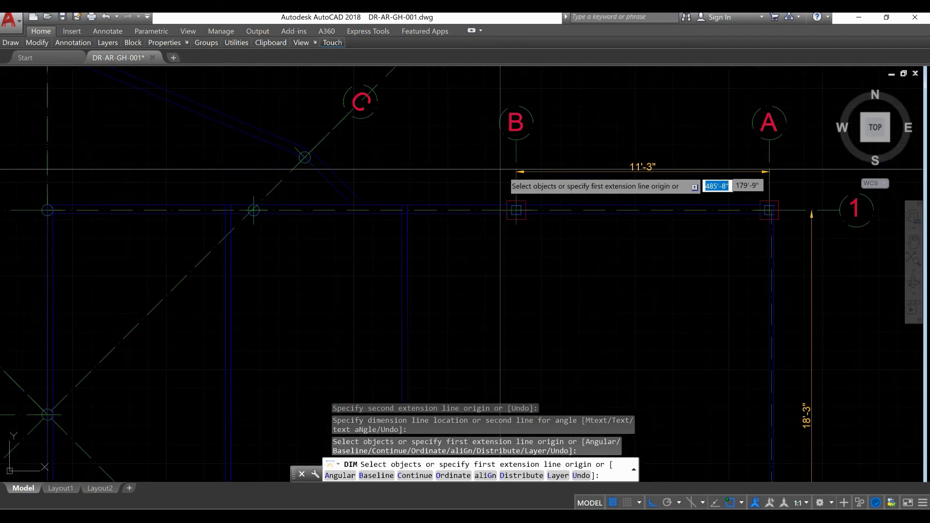
scroll(517, 172, up, 2)
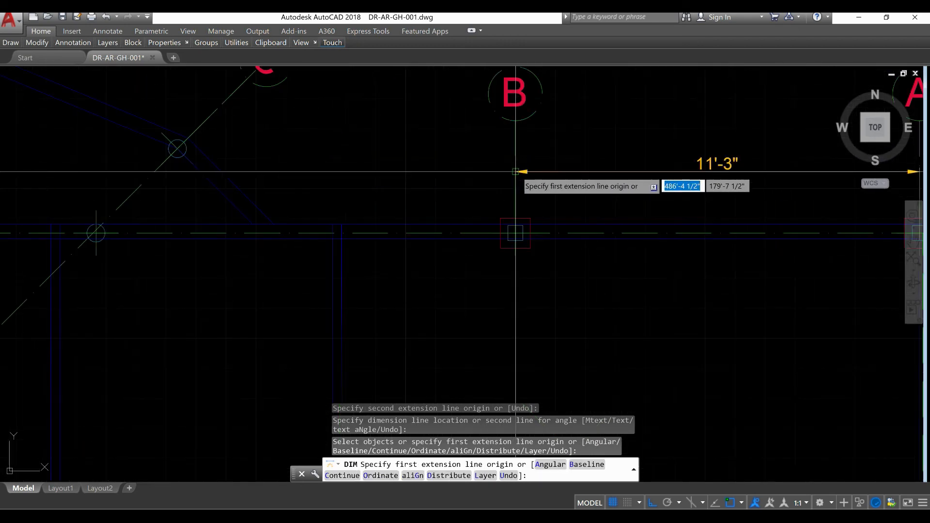
click(516, 172)
scroll(439, 190, down, 4)
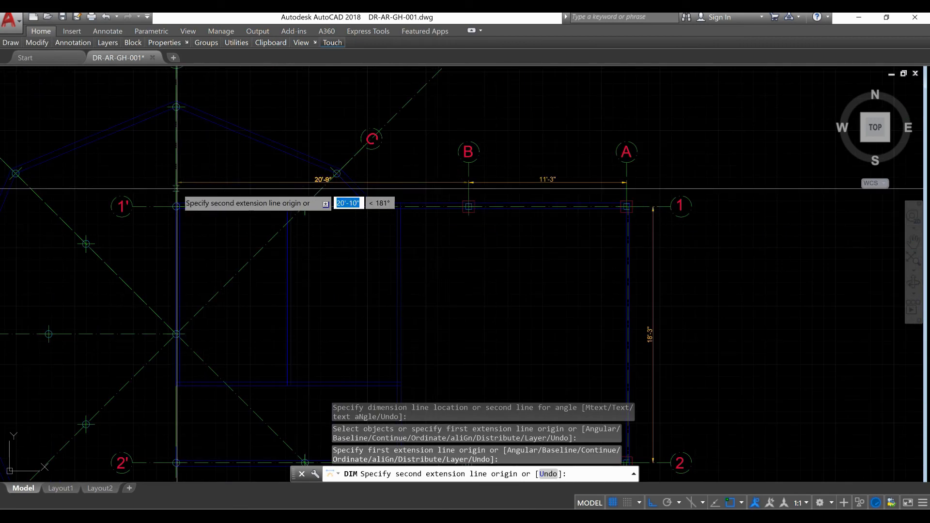
click(176, 189)
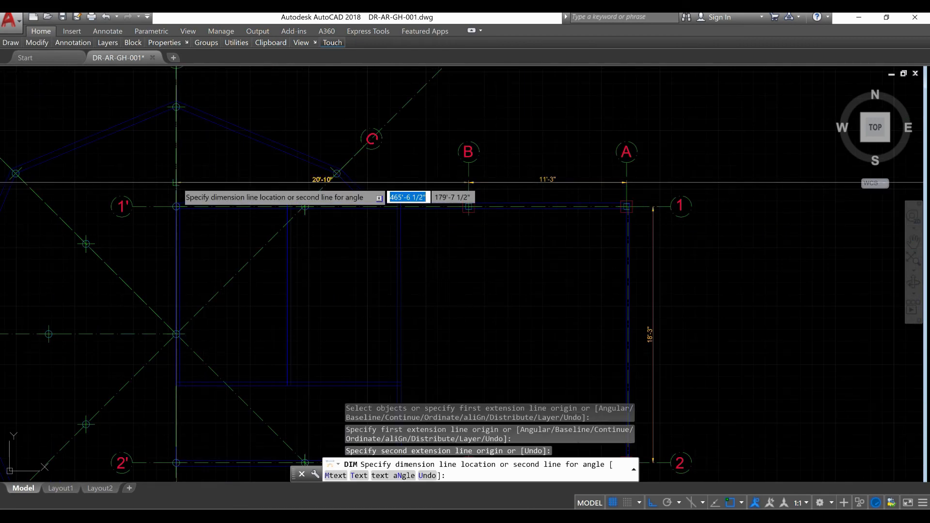
click(176, 183)
Dimension the vertical distance between axes 2' and 1', with the dimension line just outside axis D.
scroll(506, 207, down, 4)
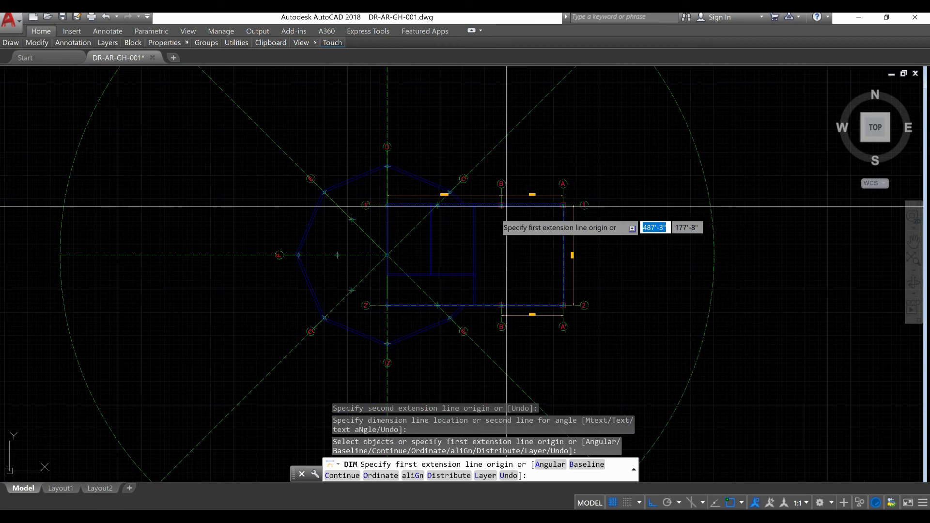
scroll(387, 291, up, 3)
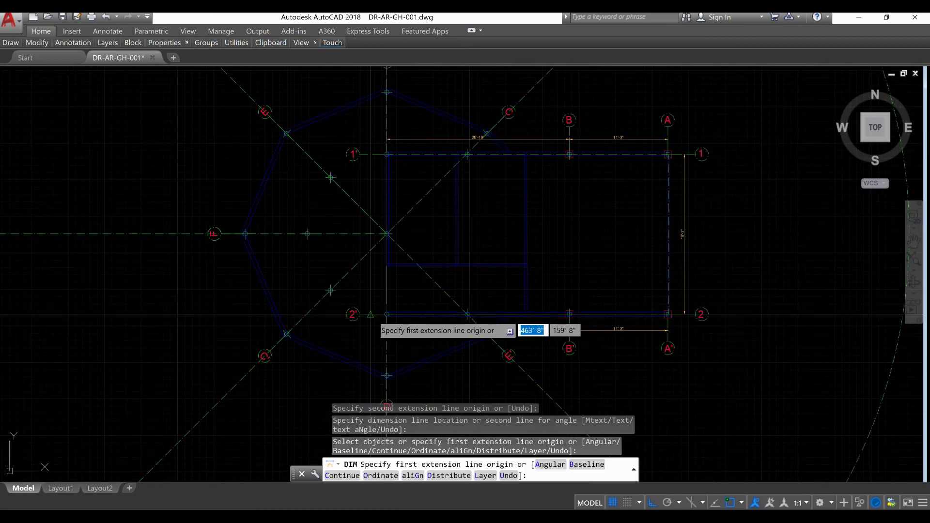
click(377, 305)
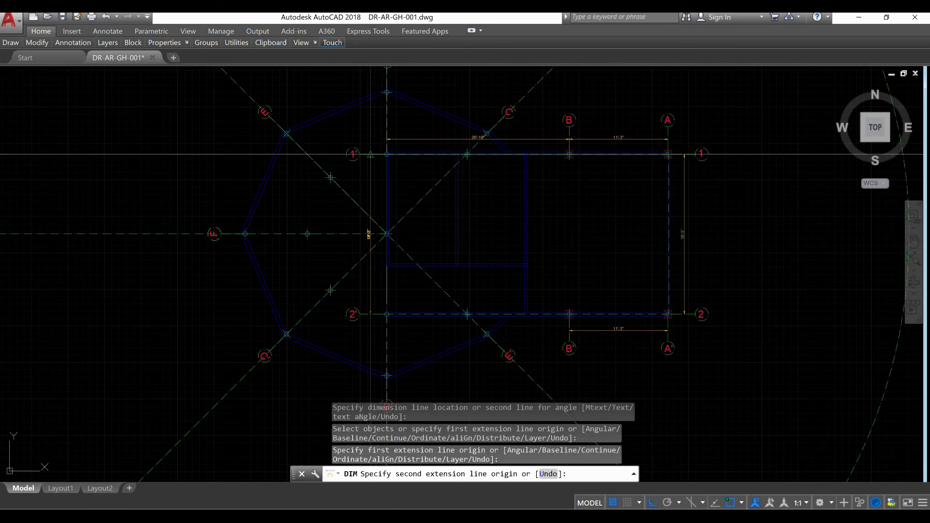
click(371, 155)
right_click(373, 162)
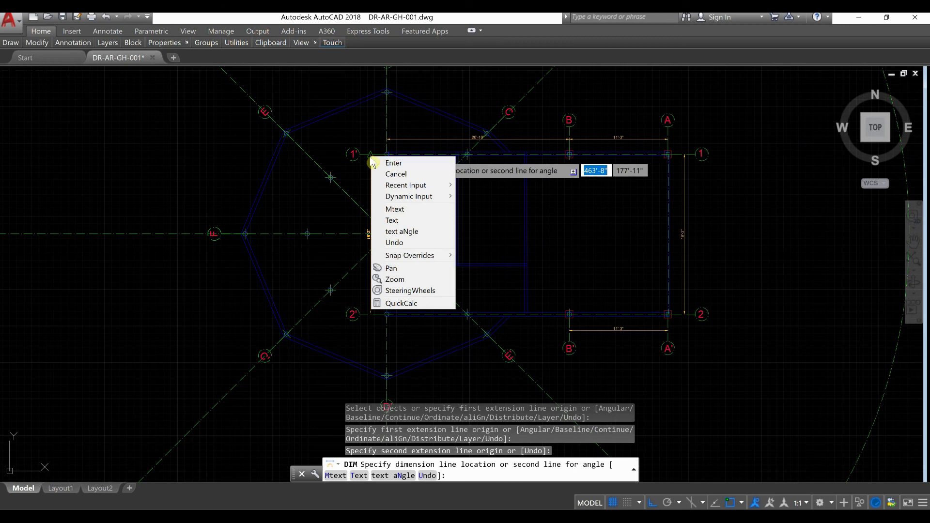
click(371, 157)
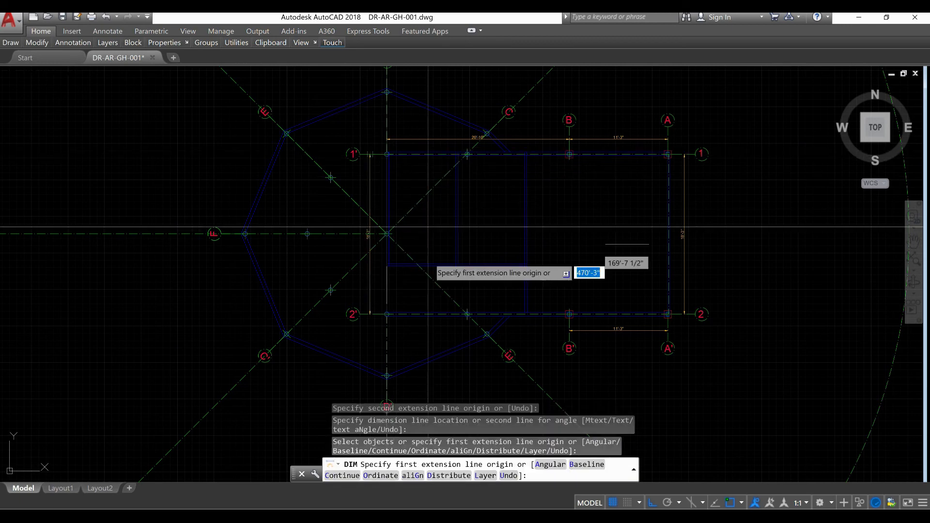
scroll(415, 187, up, 2)
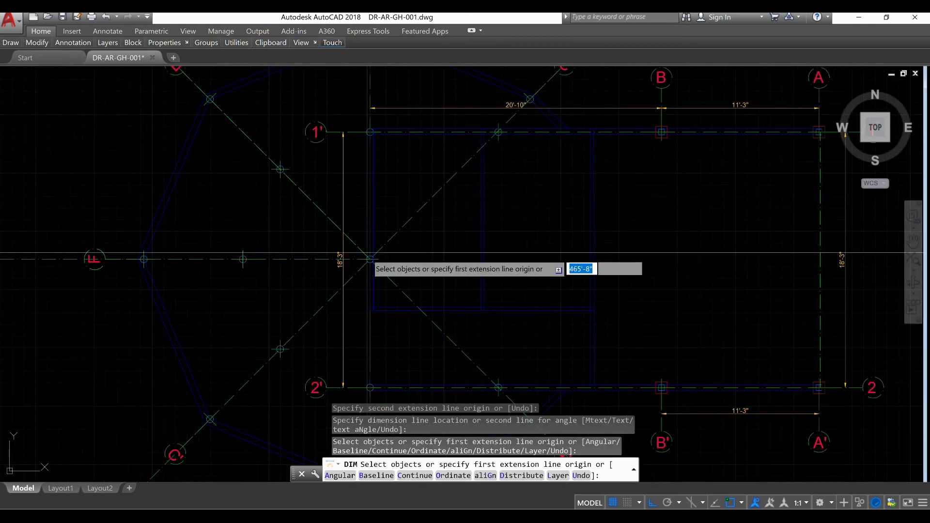
key(Return)
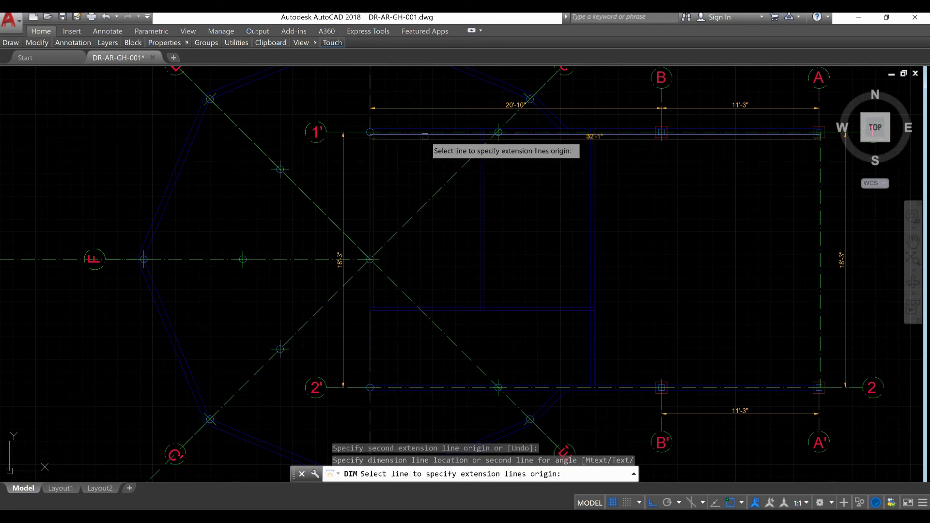
click(416, 133)
text(n)
key(Return)
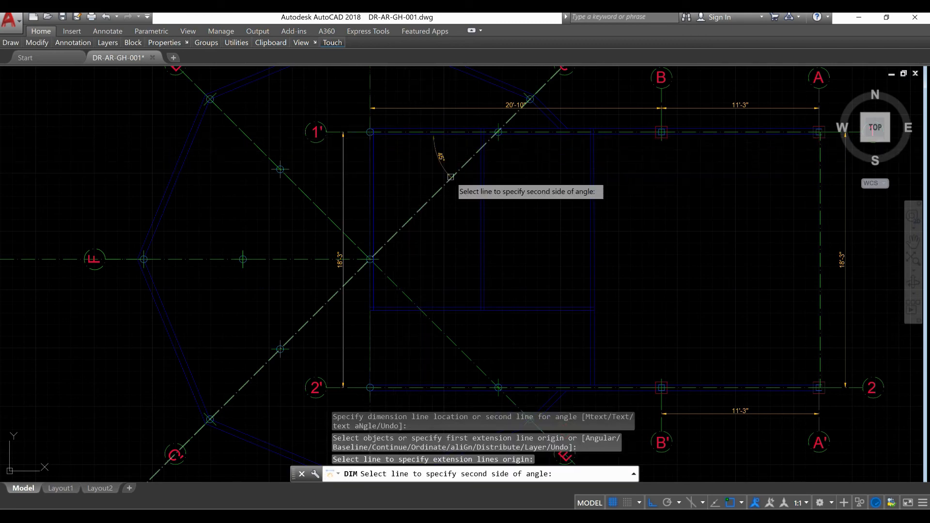
key(Escape)
right_click(428, 168)
click(431, 168)
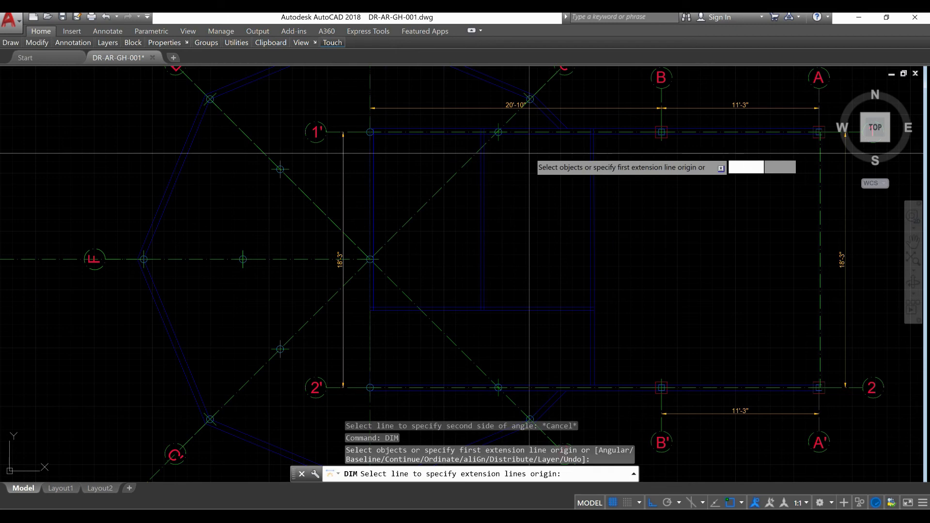
Dimension the room's inside depth from the wall at axis 1 to the horizontal interior wall, beside the vertical partition nearest axis B.
key(Return)
scroll(557, 134, up, 5)
key(Return)
click(601, 133)
scroll(587, 149, down, 6)
scroll(555, 339, up, 4)
click(543, 349)
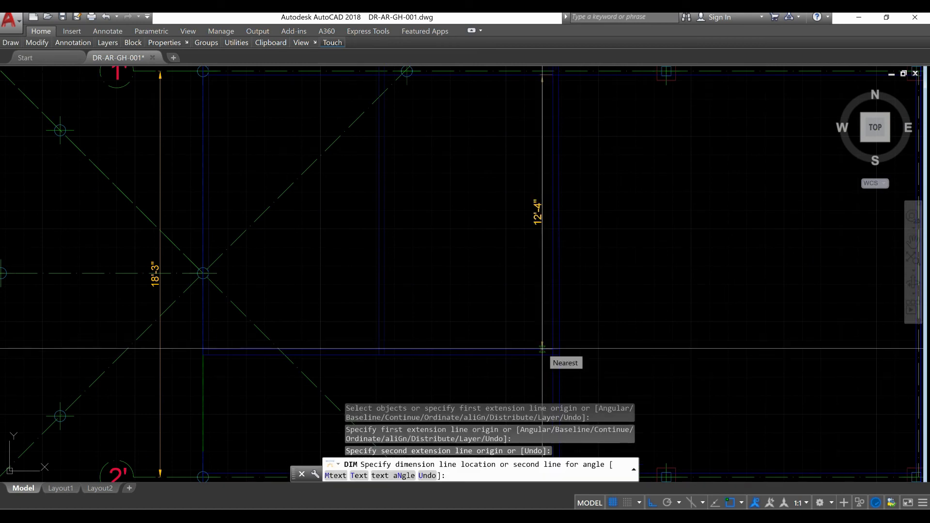
click(543, 348)
right_click(410, 265)
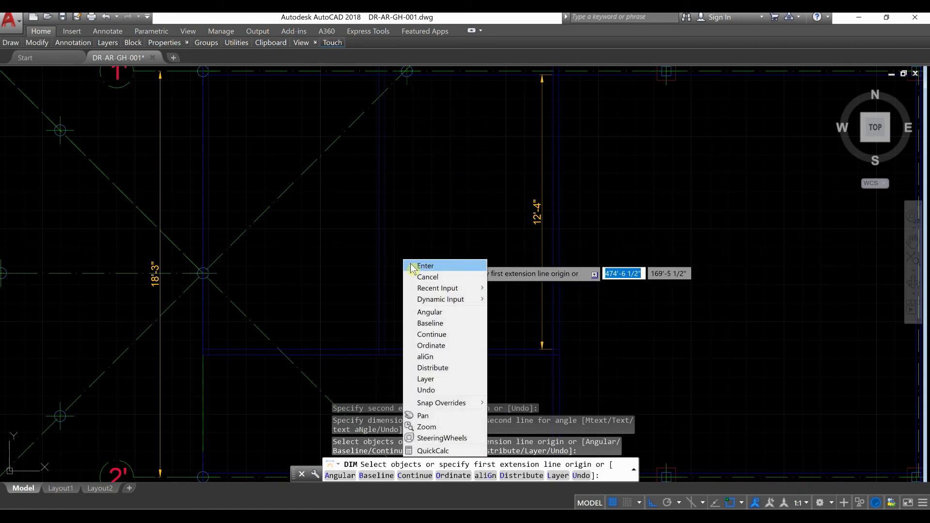
Dimension the inside width of the room nearest axis B, with the dimension line just above the horizontal interior wall.
click(425, 266)
right_click(396, 310)
click(412, 316)
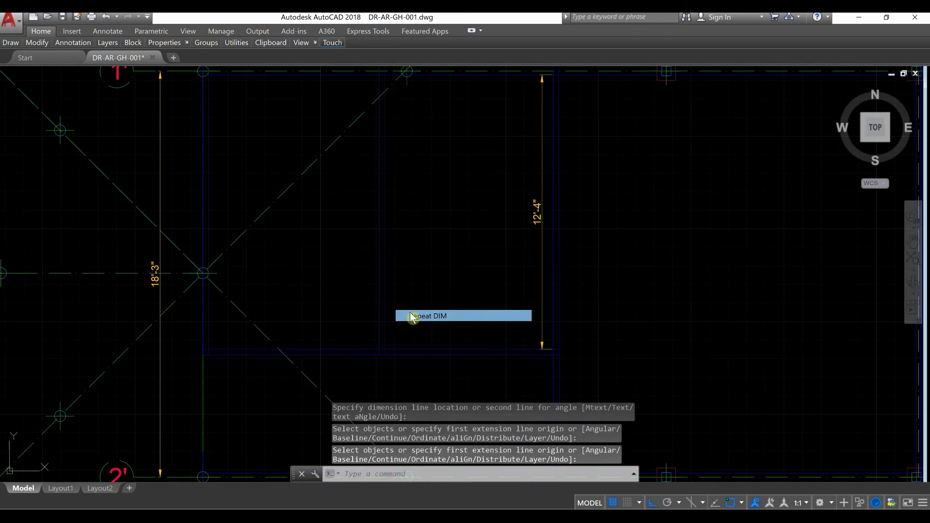
key(Return)
click(387, 348)
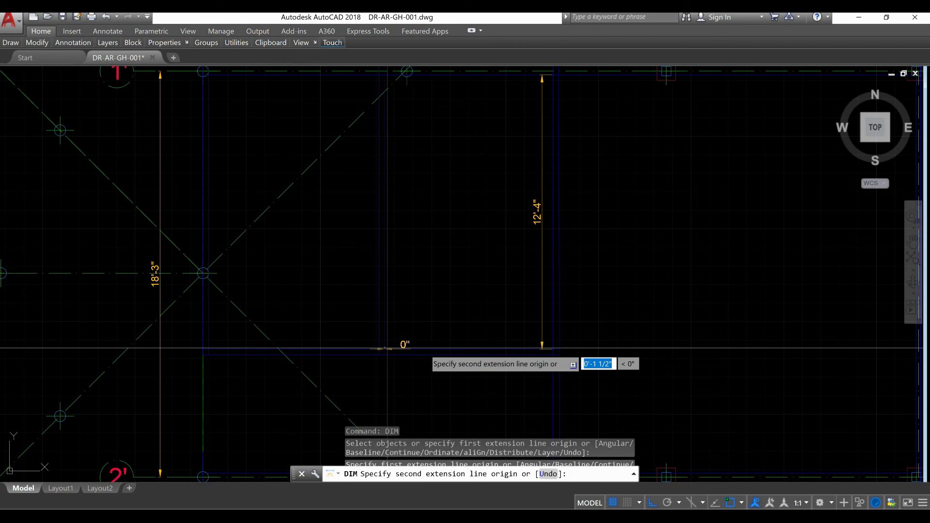
click(554, 348)
click(551, 336)
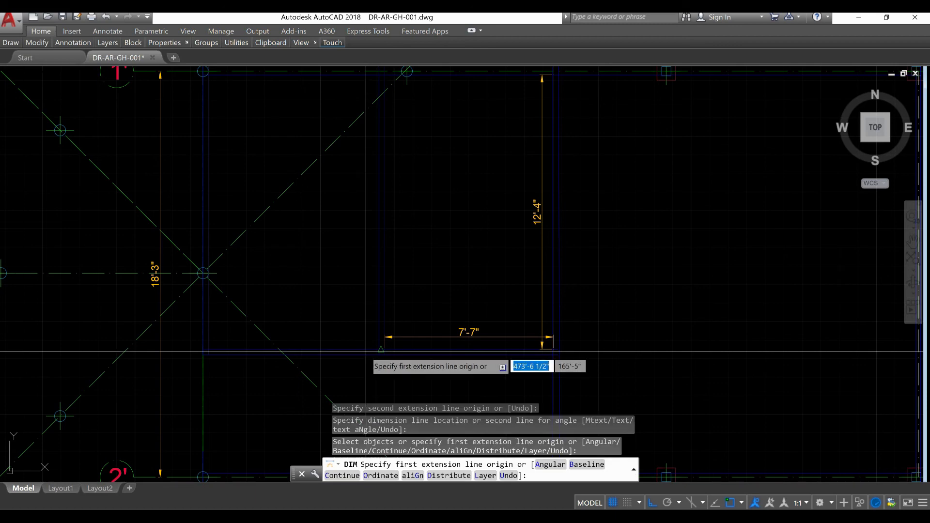
Dimension the inside width of the adjoining room nearest axis D, in line with the neighbouring room's width dimension.
scroll(366, 351, up, 2)
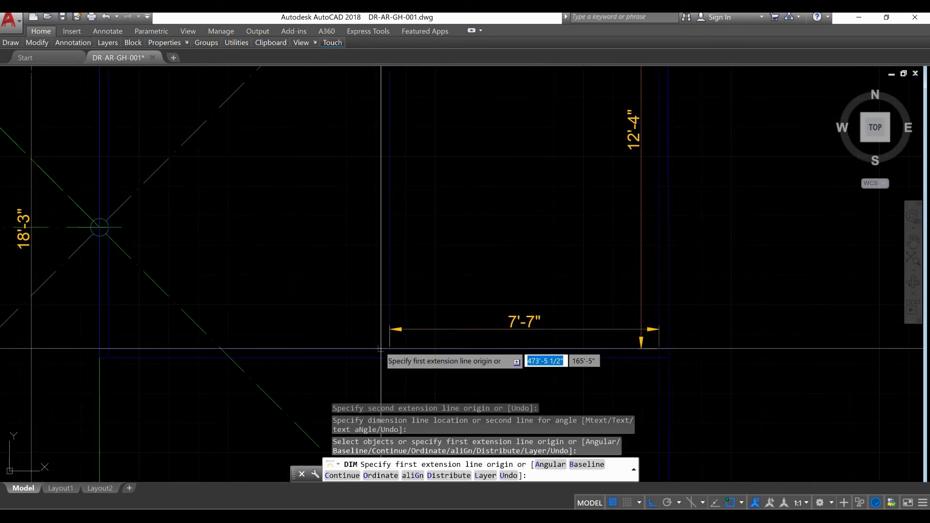
click(381, 348)
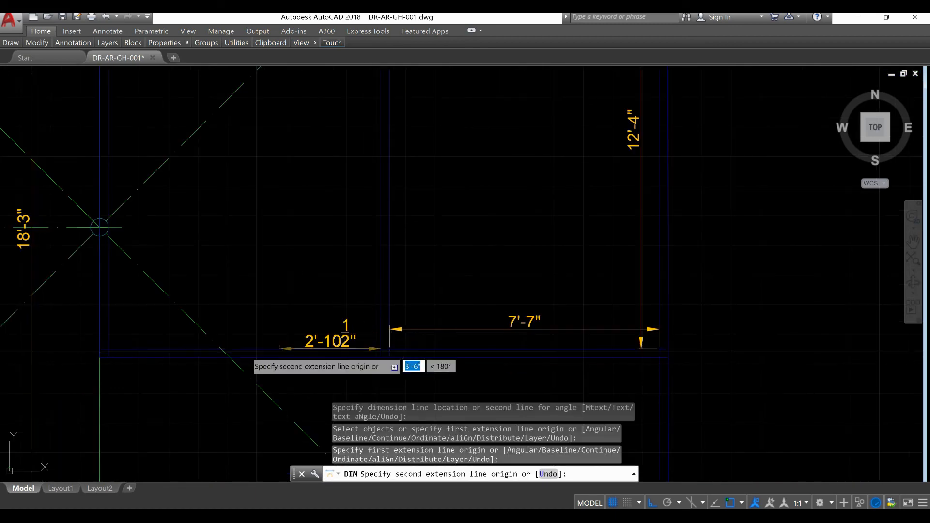
click(107, 348)
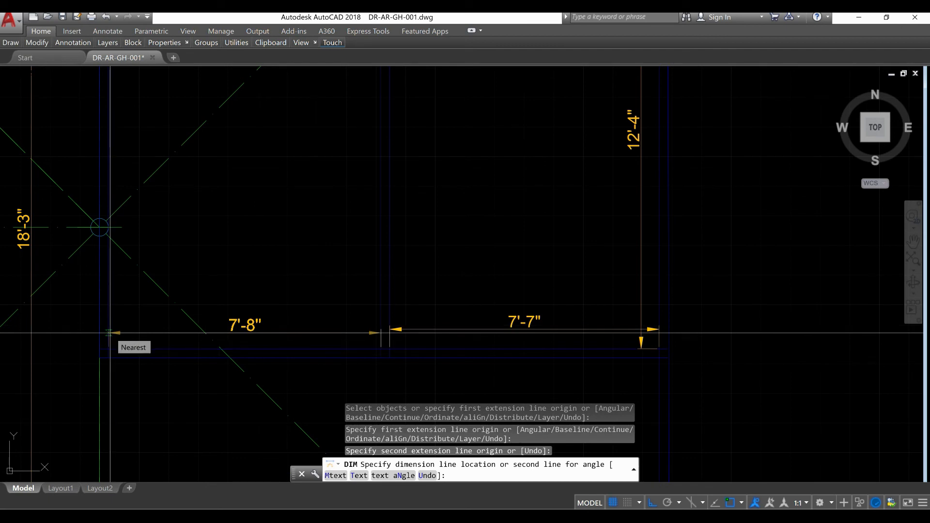
click(109, 330)
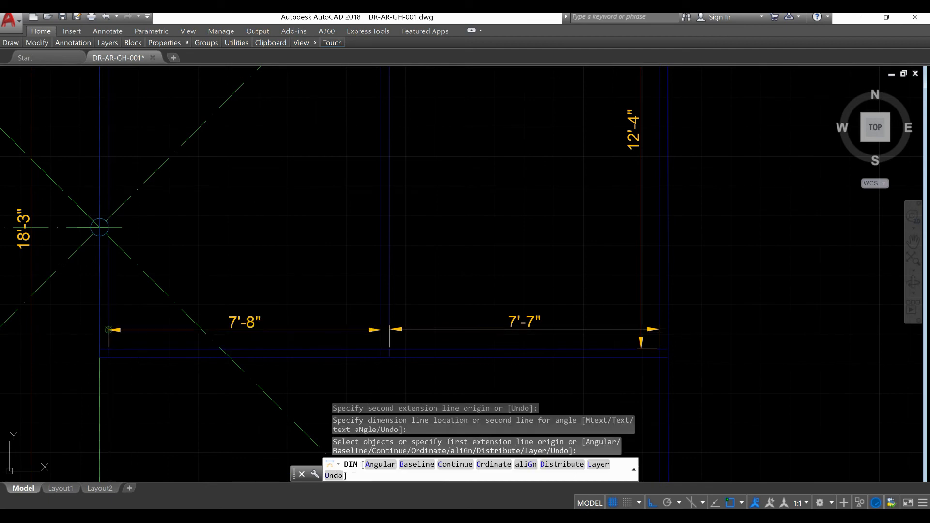
Dimension the thickness of the thin vertical partition between the two rooms, just below the axis 1 wall.
middle_drag(378, 215, 364, 347)
scroll(364, 347, down, 1)
middle_drag(362, 169, 352, 275)
scroll(351, 273, up, 2)
key(Return)
click(356, 253)
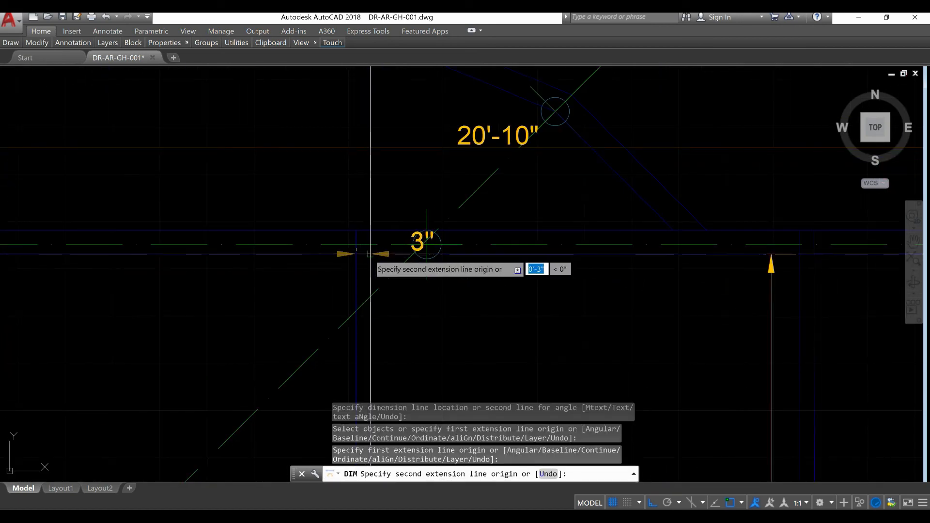
click(370, 253)
click(370, 303)
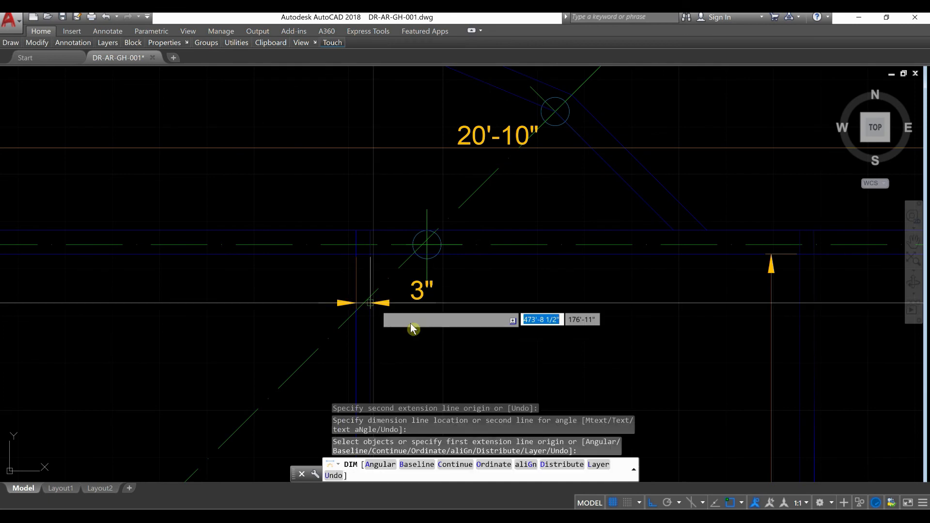
Dimension the diameter of the round column at axes D and 1', with the dimension line just above the circle.
scroll(411, 328, down, 3)
scroll(220, 314, up, 3)
scroll(219, 280, up, 2)
key(Return)
click(197, 280)
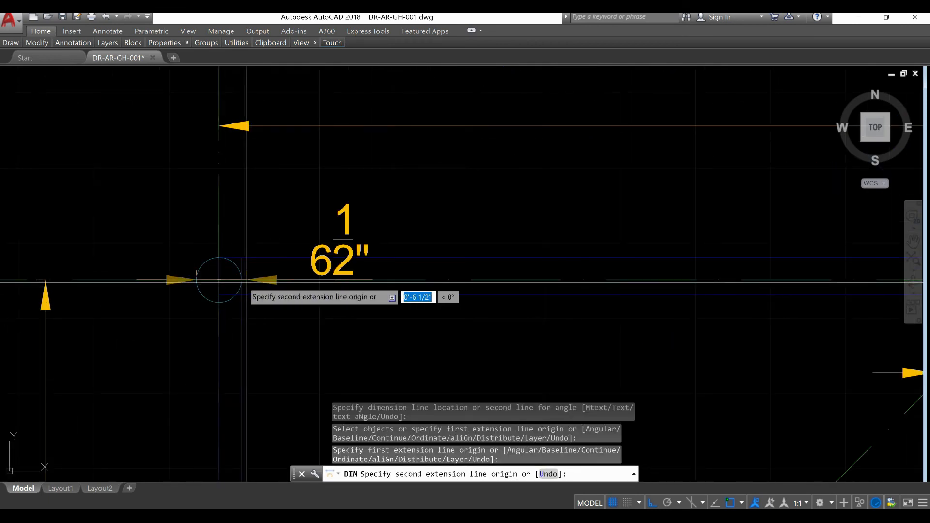
click(242, 280)
click(235, 251)
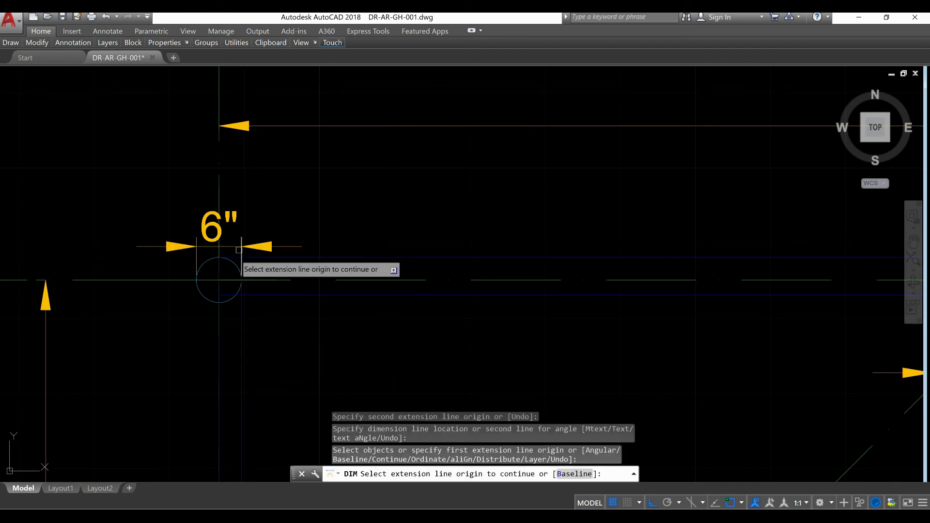
Dimension the vertical side of the outer column square at axes A and 1, just outside the square toward the axis 1 bubble.
scroll(225, 254, down, 6)
scroll(497, 289, up, 8)
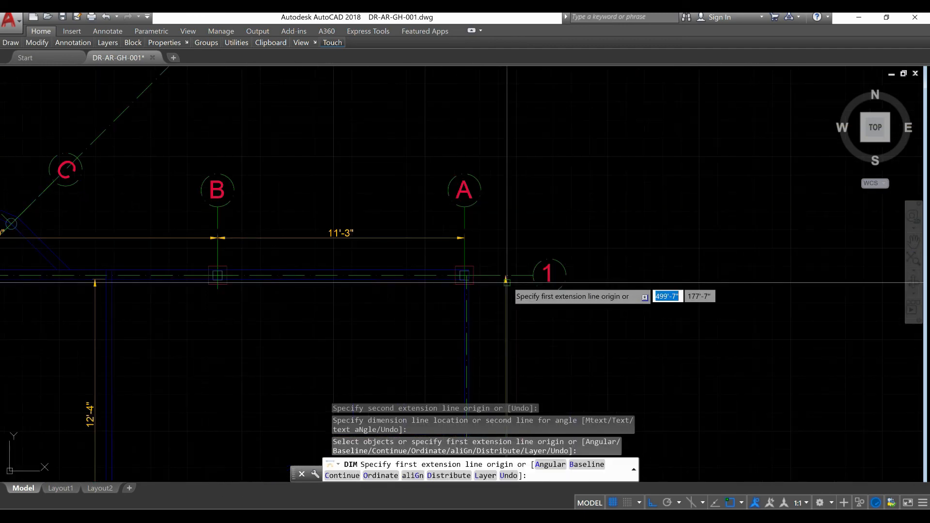
click(454, 263)
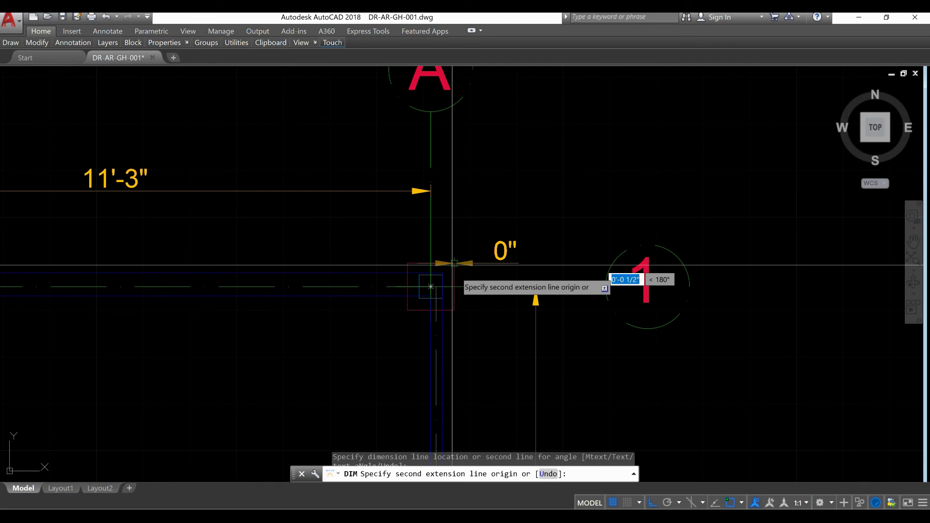
click(454, 309)
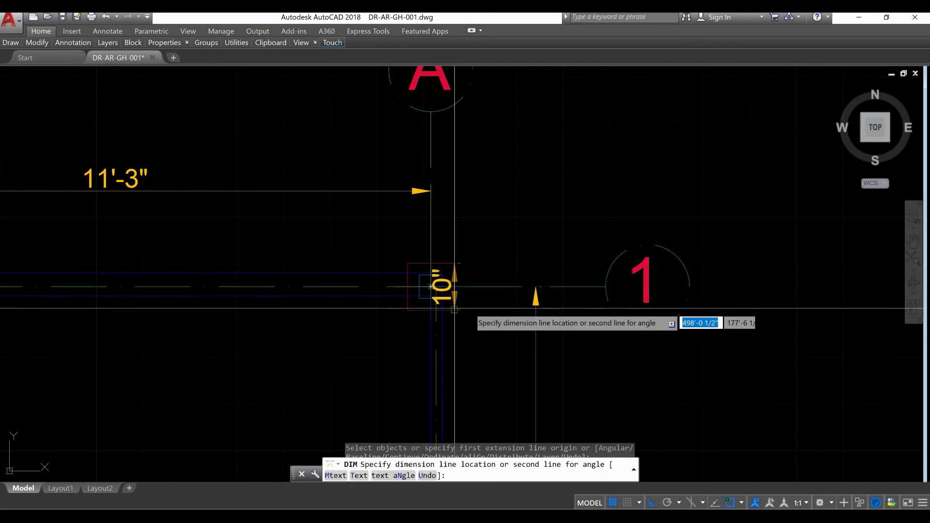
click(487, 290)
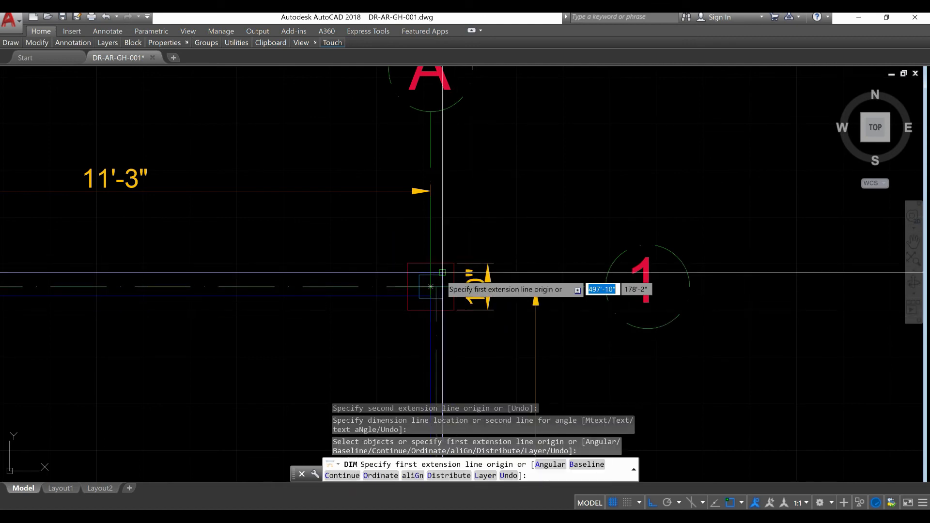
Dimension the width of the inner column square at axes A and 1, with the dimension line above the outer square.
scroll(443, 277, up, 8)
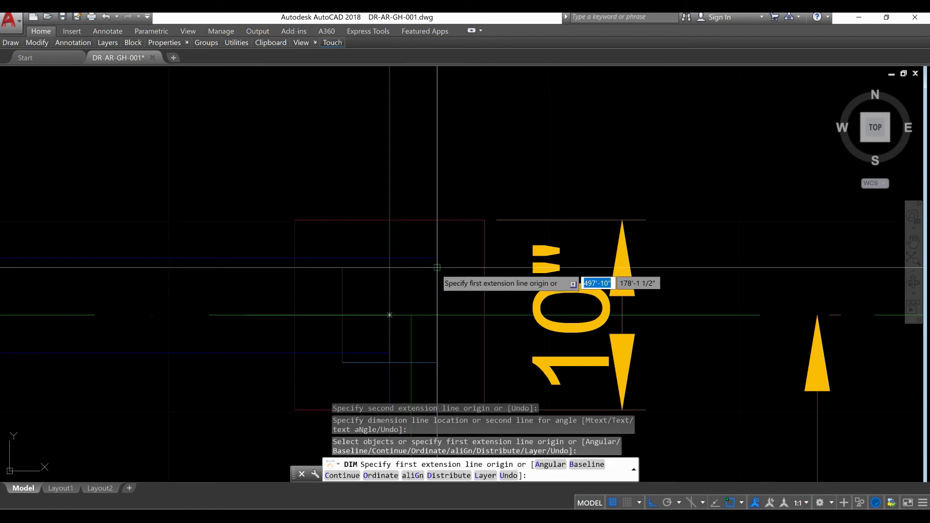
click(437, 267)
click(342, 267)
scroll(342, 247, down, 2)
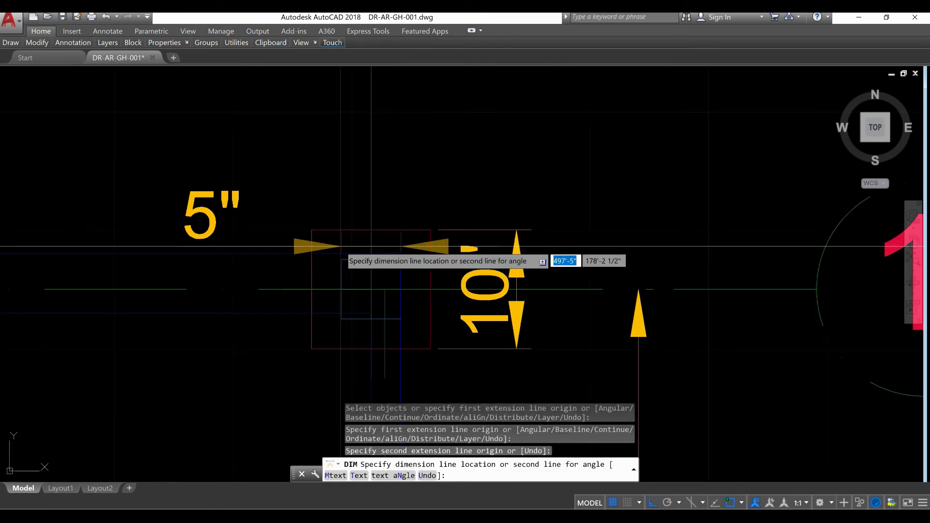
click(342, 200)
key(Return)
scroll(320, 291, down, 4)
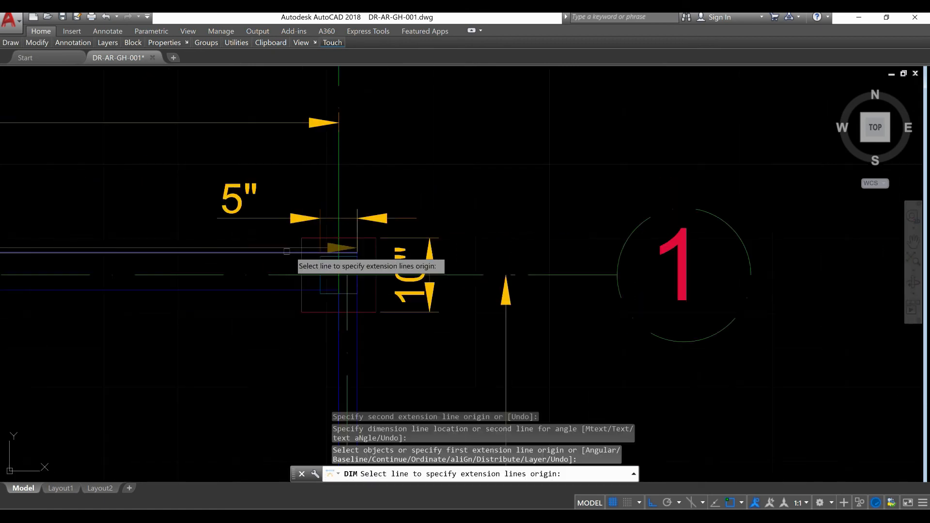
key(Return)
Dimension the thickness of the axis 1 wall beside the column at axis B, on the side facing axis A.
scroll(321, 301, down, 10)
middle_drag(491, 289, 488, 253)
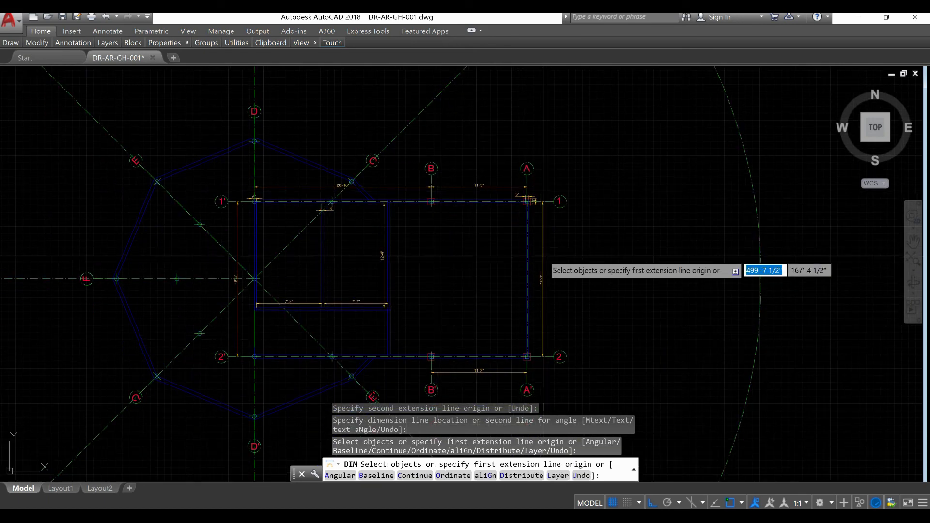
scroll(535, 215, up, 2)
scroll(368, 203, up, 5)
key(Return)
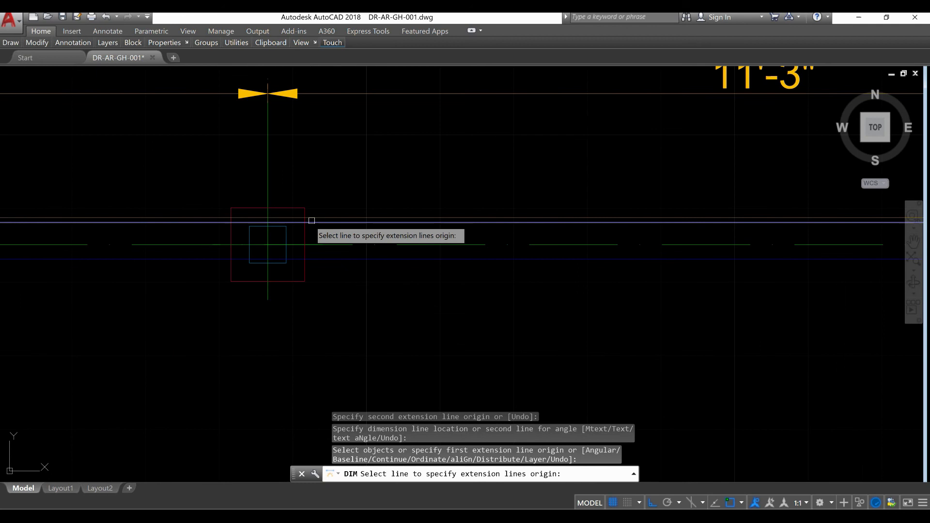
key(Return)
click(305, 226)
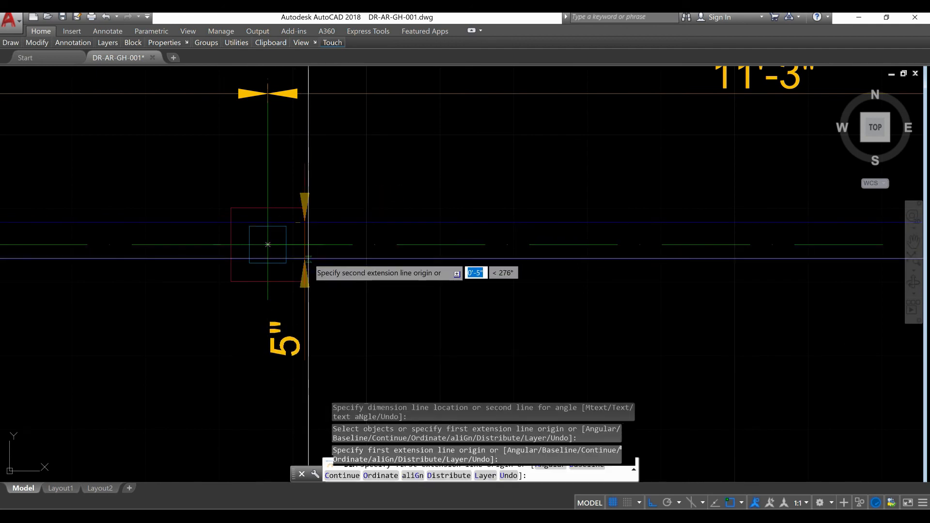
click(306, 260)
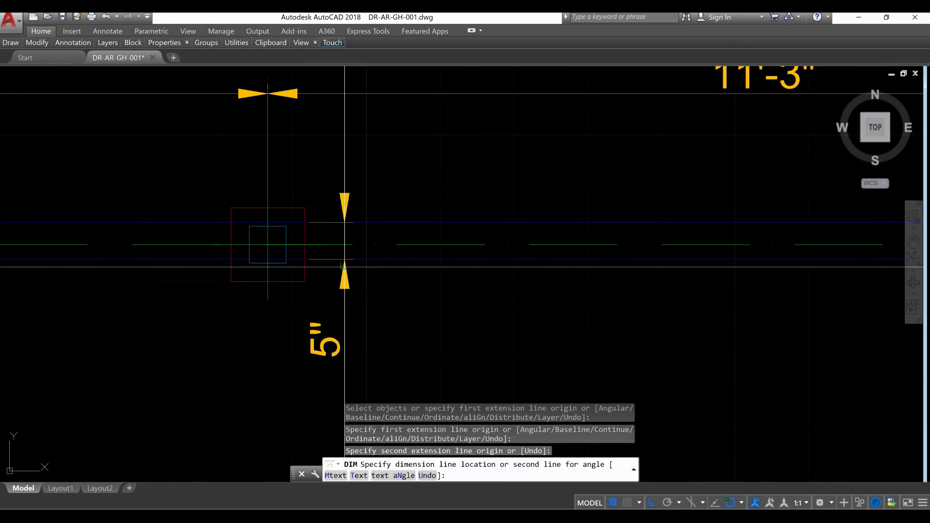
click(345, 264)
End the dimensioning command and review the plan's placed grid, room, wall and column dimensions for missing ones.
scroll(504, 296, down, 6)
scroll(509, 298, down, 2)
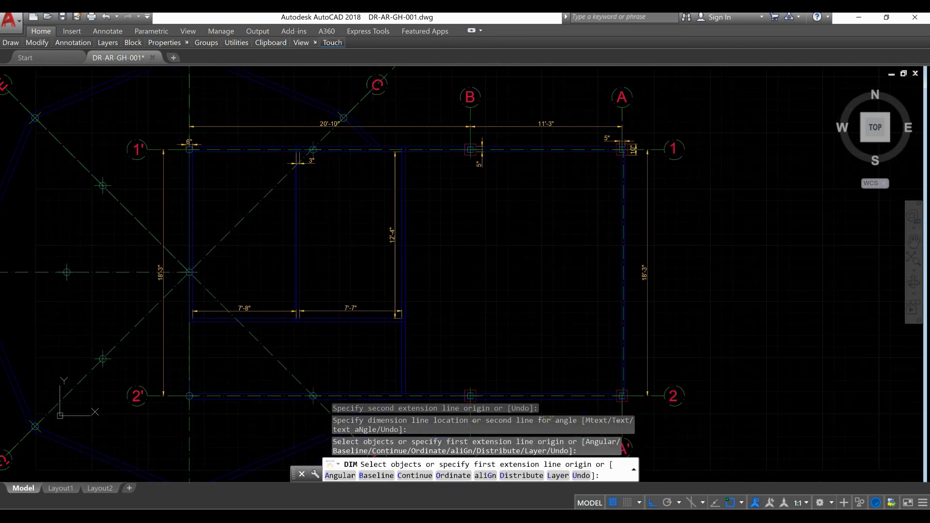
scroll(509, 298, down, 2)
scroll(480, 276, up, 4)
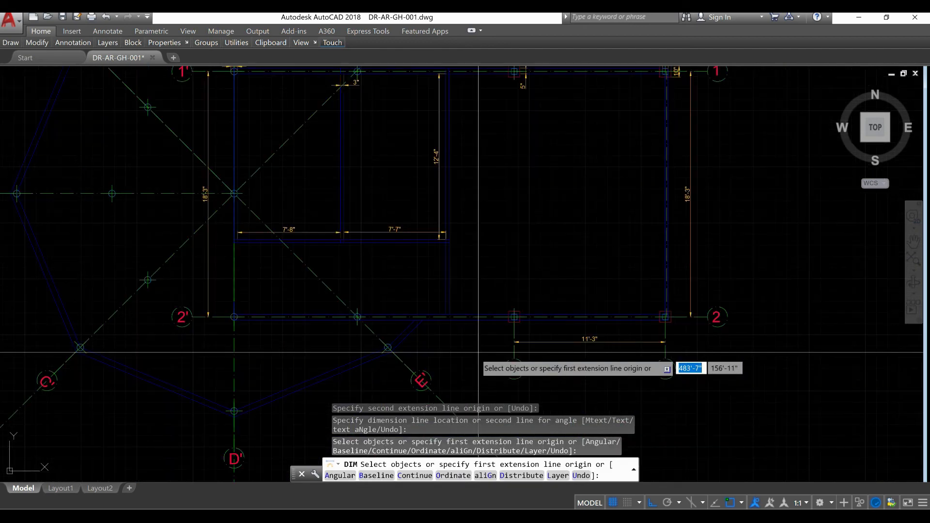
middle_drag(440, 329, 439, 355)
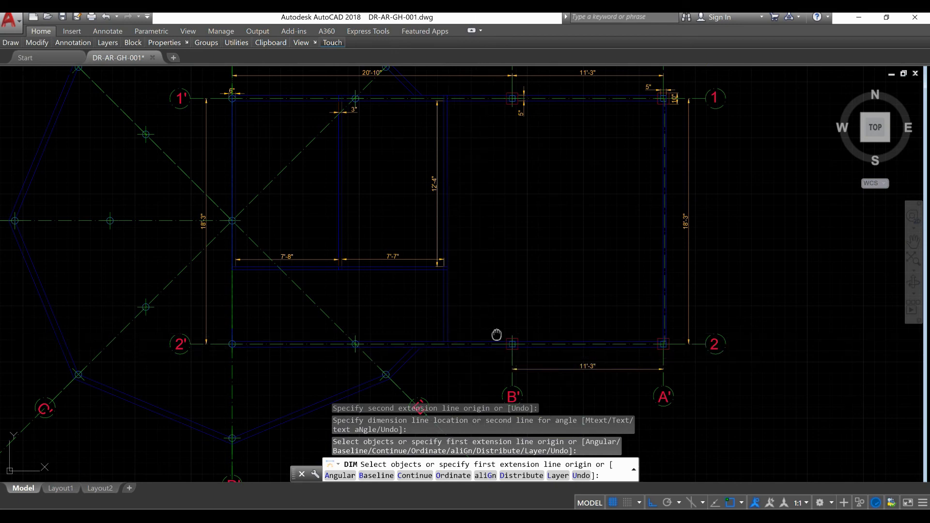
middle_drag(499, 333, 492, 370)
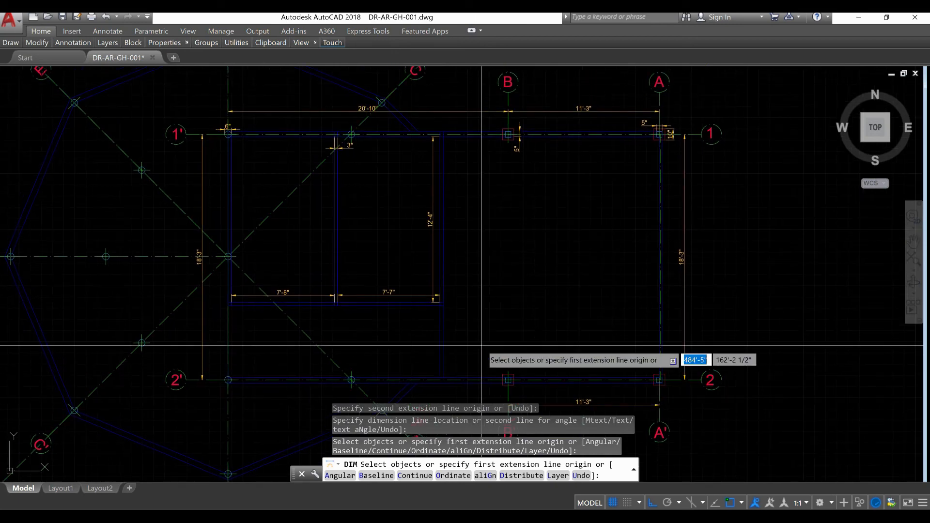
scroll(480, 329, down, 2)
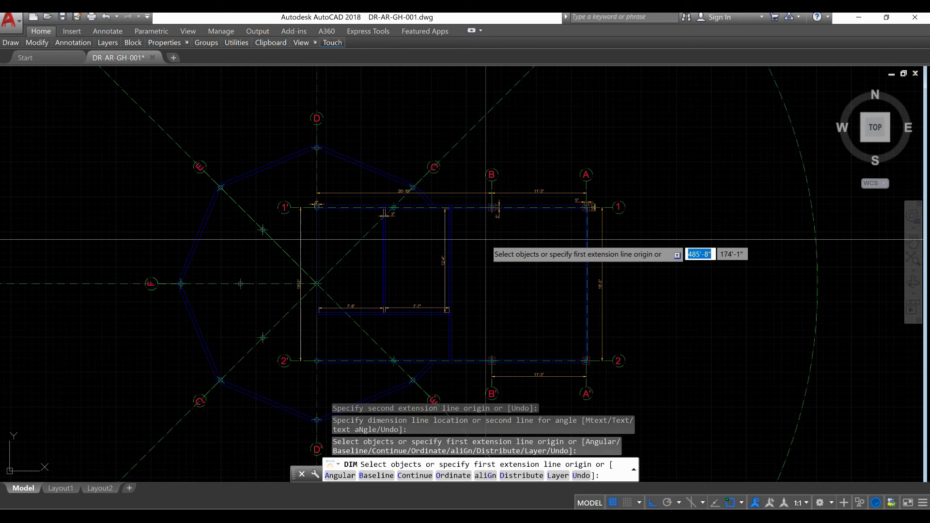
key(Return)
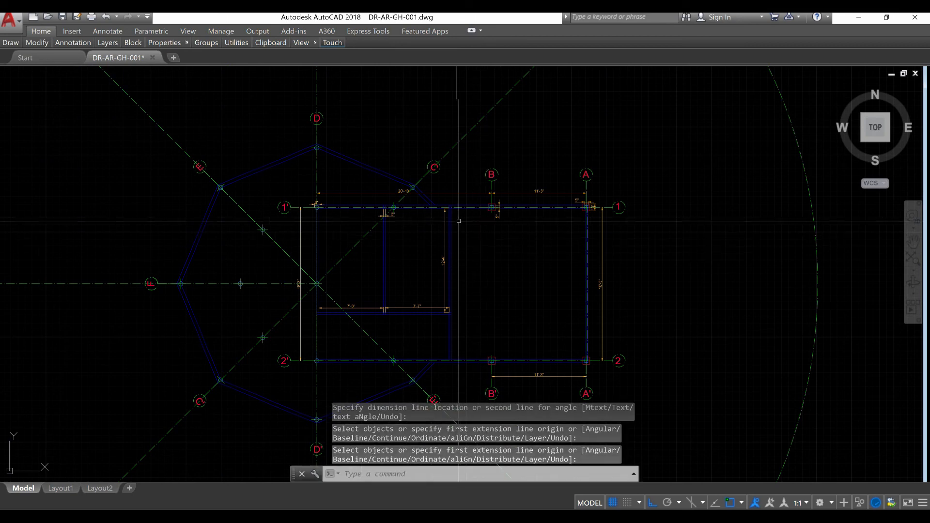
scroll(458, 221, up, 4)
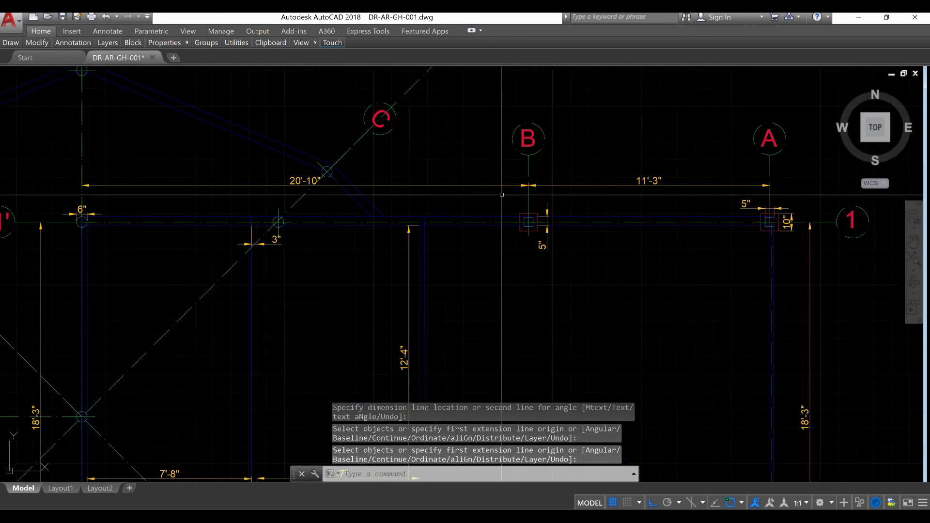
scroll(364, 215, down, 6)
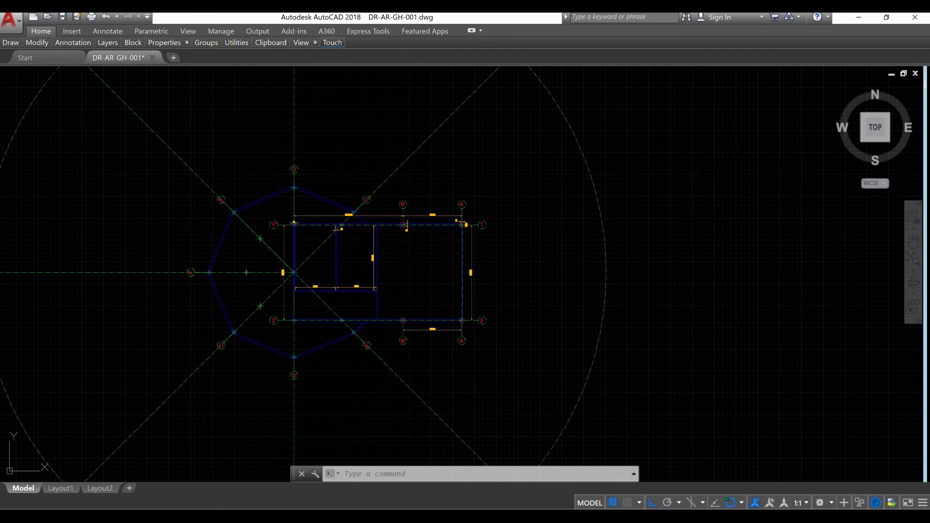
Add an aligned dimension along the outer face of the diagonal wall from the axis C corner to the axis 1 wall.
key(Return)
scroll(359, 216, up, 4)
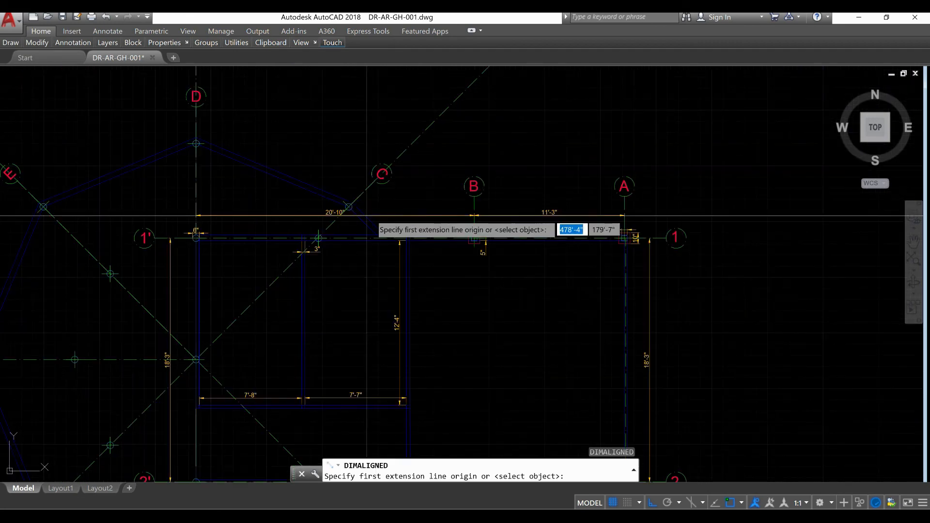
scroll(367, 216, up, 2)
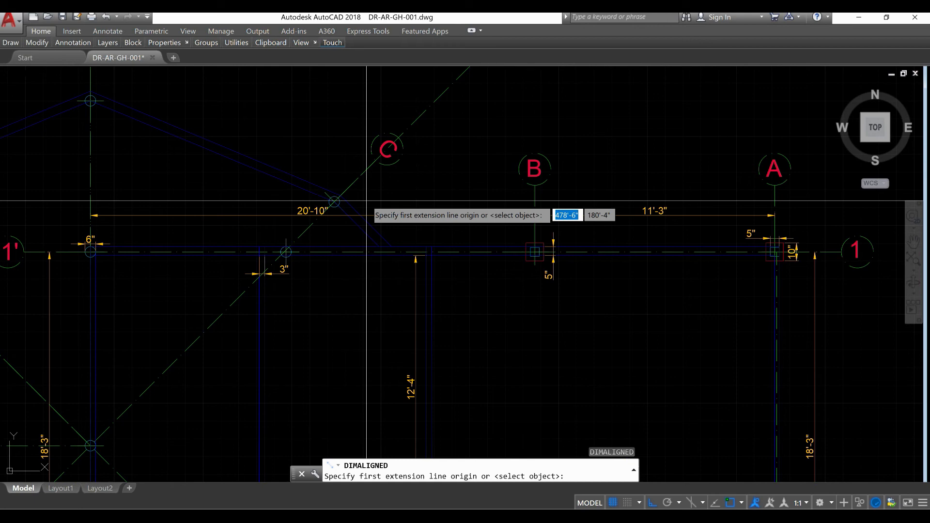
scroll(412, 216, up, 2)
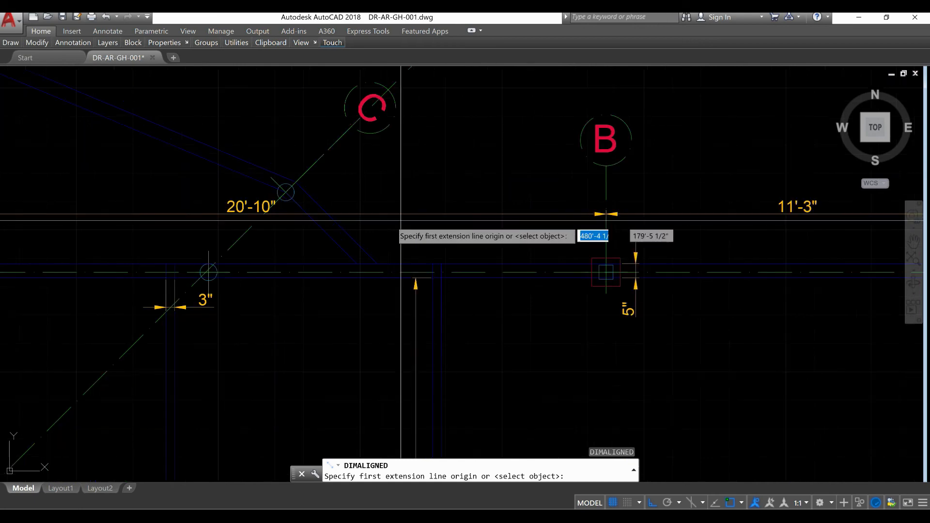
click(296, 182)
click(376, 264)
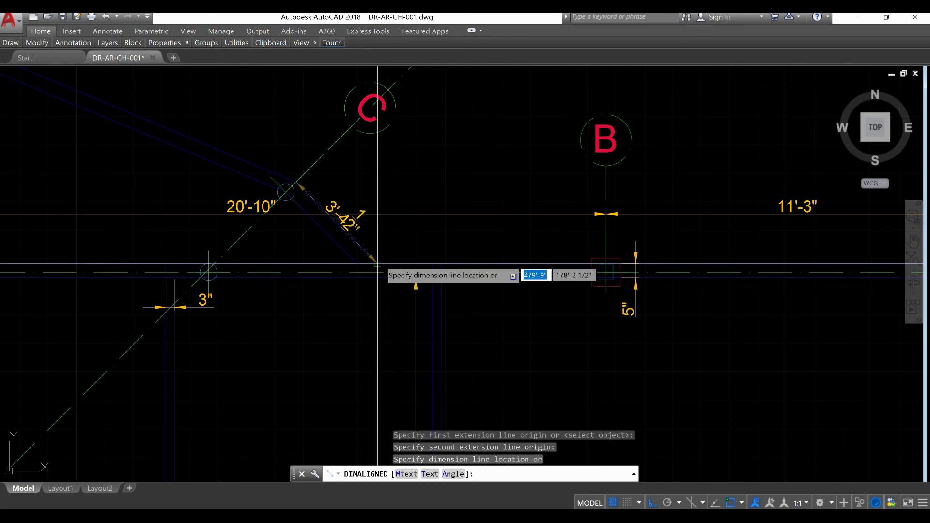
click(394, 244)
scroll(378, 174, down, 4)
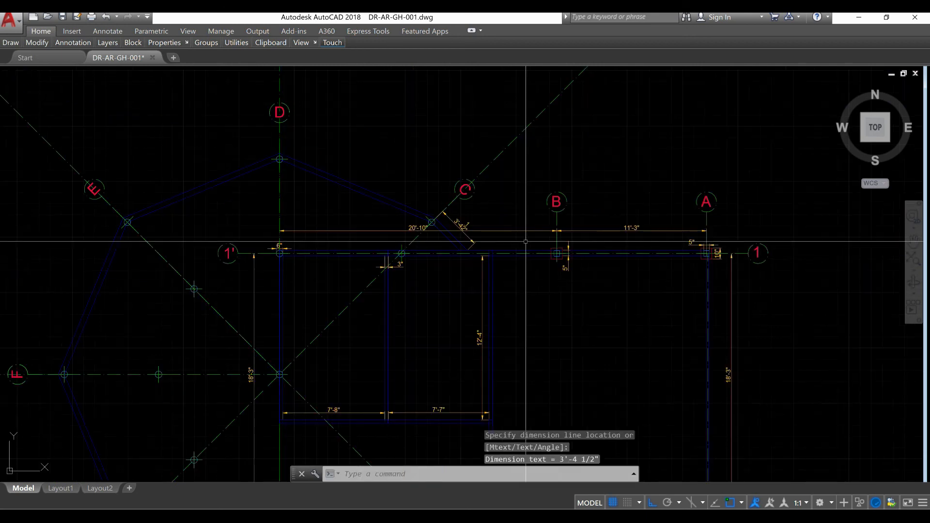
Add an aligned dimension along the outer face of the diagonal wall between the corners at axes C and D.
right_click(374, 170)
click(393, 177)
scroll(454, 216, up, 2)
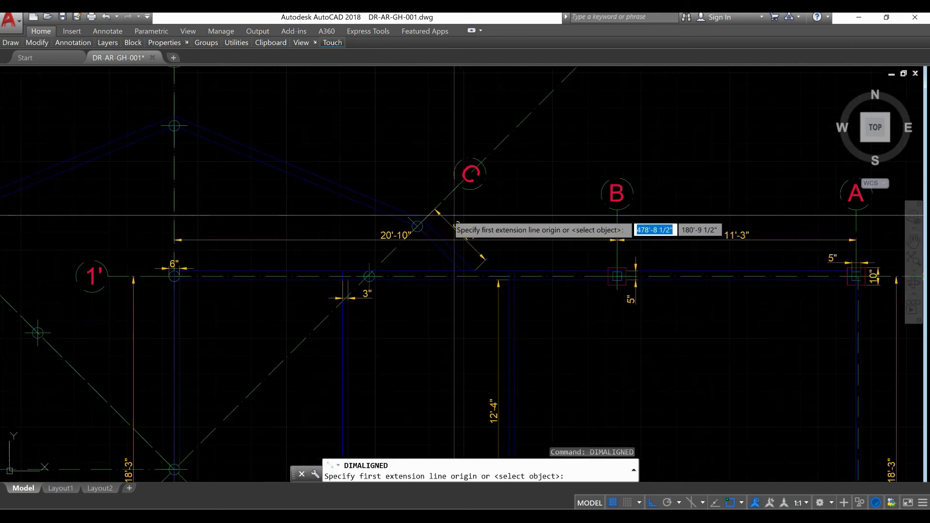
click(417, 226)
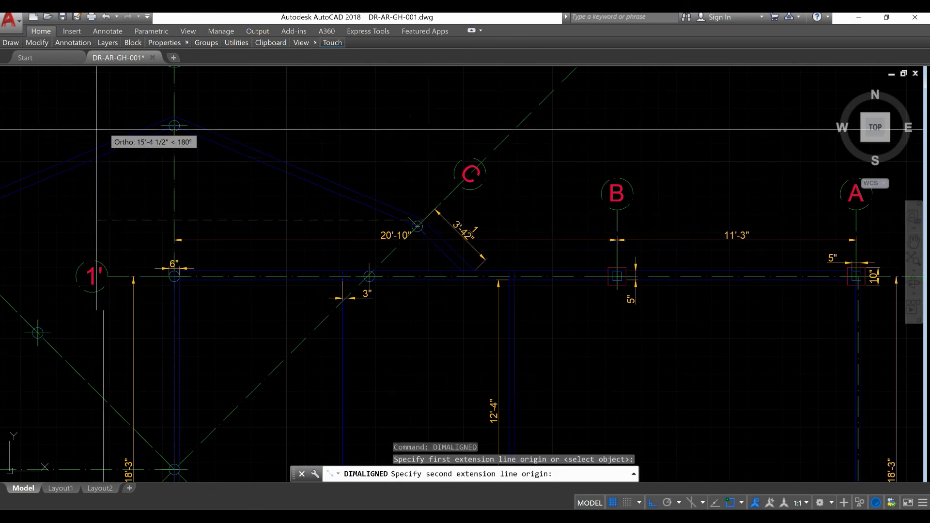
click(174, 125)
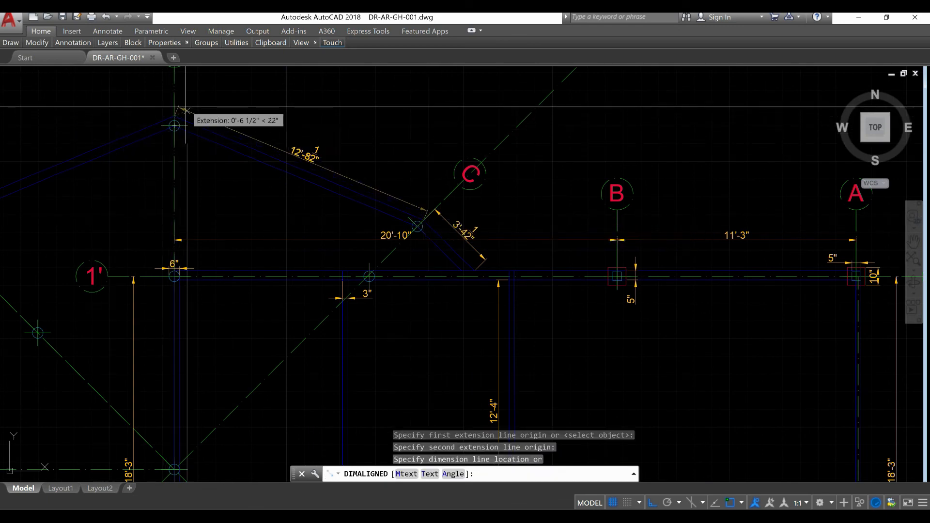
click(191, 109)
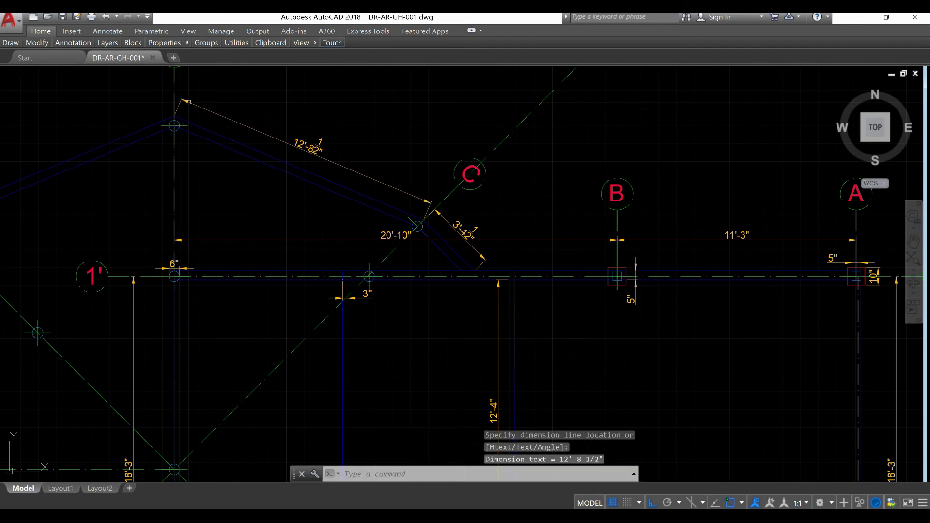
Add an aligned dimension along the outer face of the diagonal wall between the corners at axes E and D.
scroll(339, 167, down, 4)
right_click(186, 133)
click(203, 139)
scroll(182, 180, up, 4)
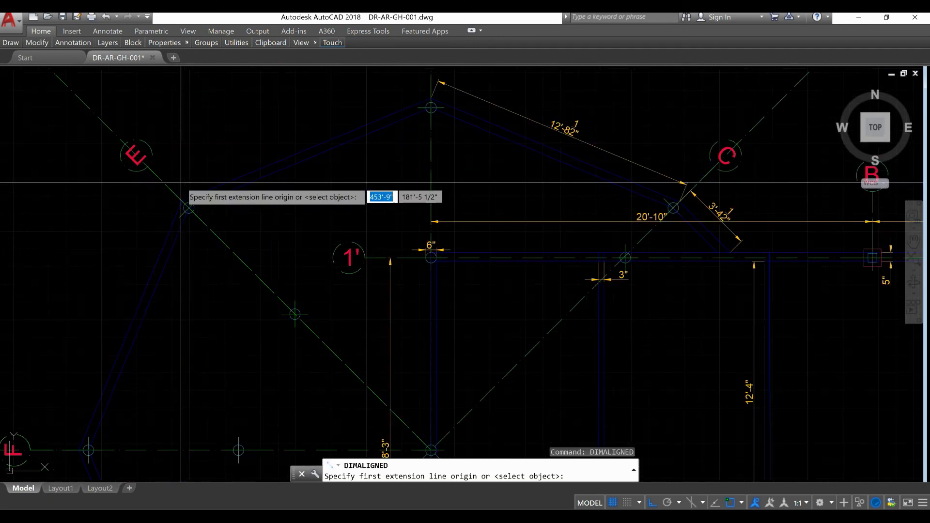
click(183, 202)
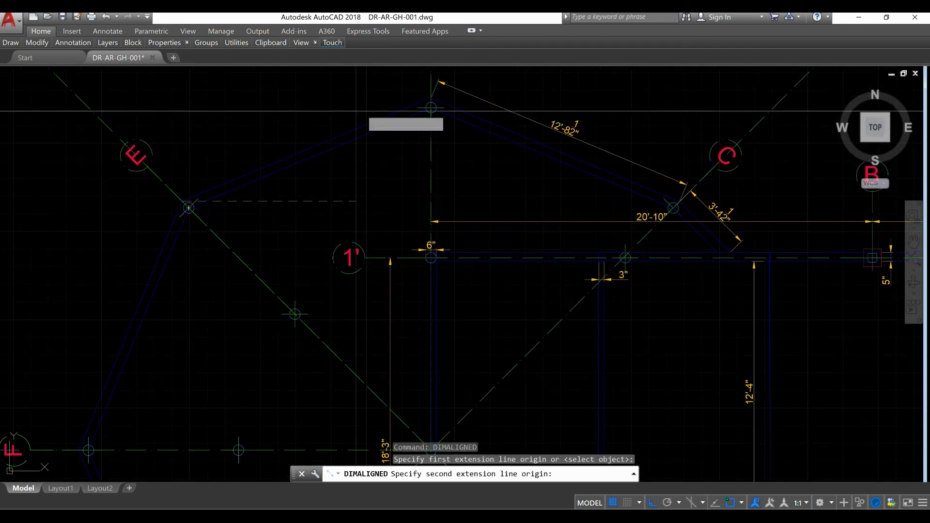
click(431, 108)
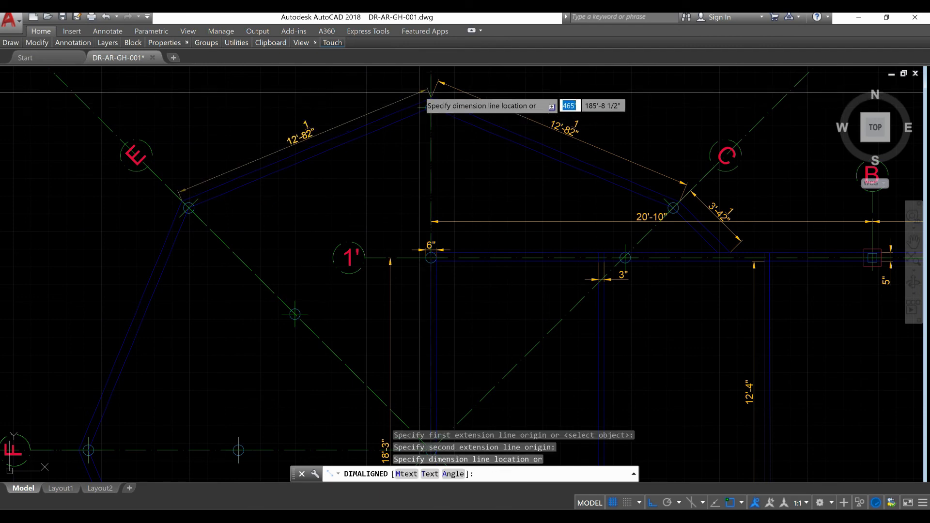
click(388, 103)
Add an aligned dimension along the outer face of the diagonal wall from the axis F corner to the axis E corner.
scroll(388, 103, down, 2)
right_click(345, 170)
click(368, 175)
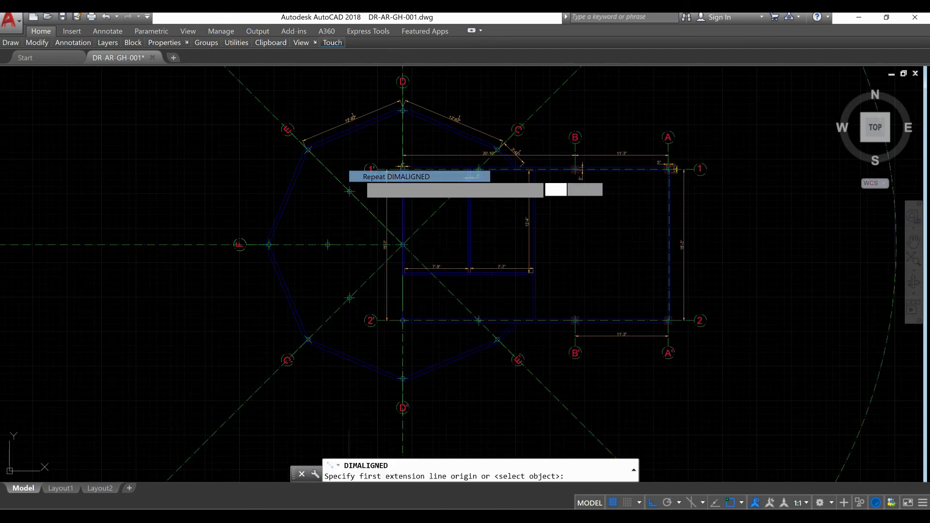
scroll(255, 239, up, 2)
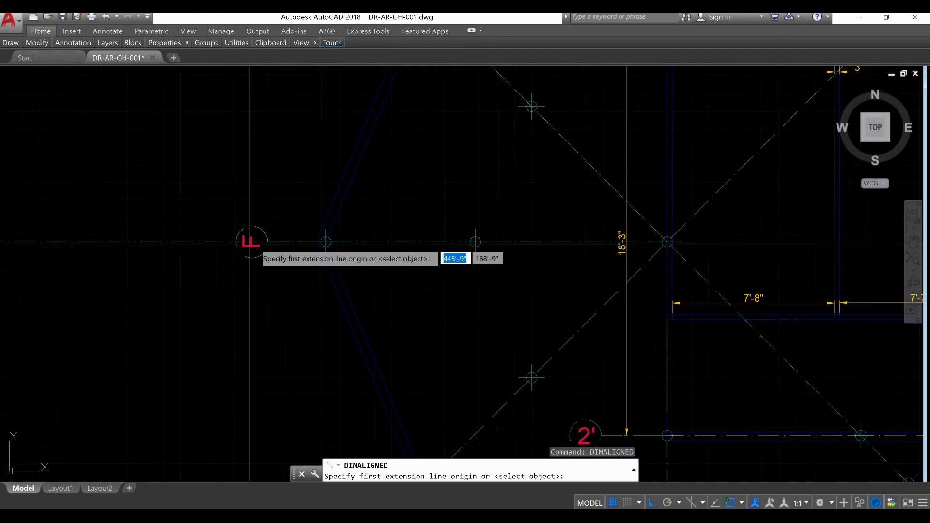
scroll(314, 242, up, 4)
click(315, 241)
scroll(290, 260, down, 3)
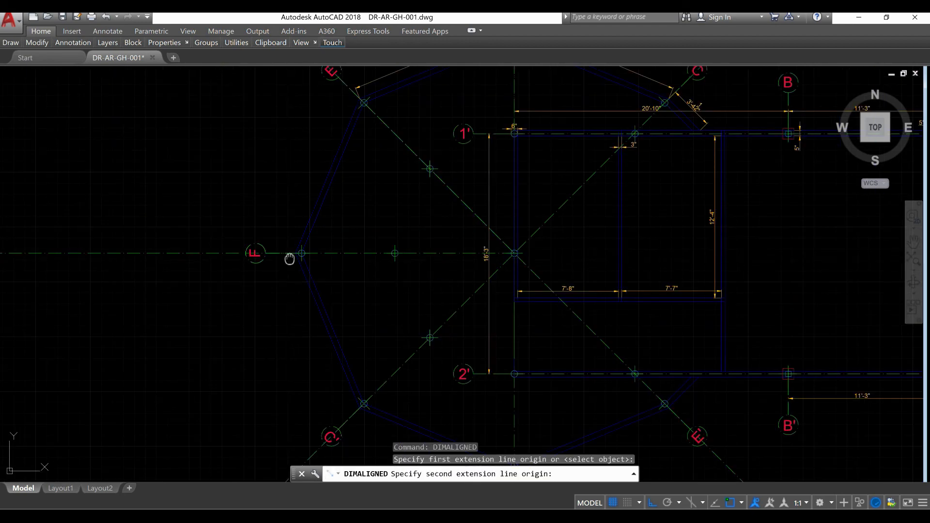
scroll(334, 180, up, 4)
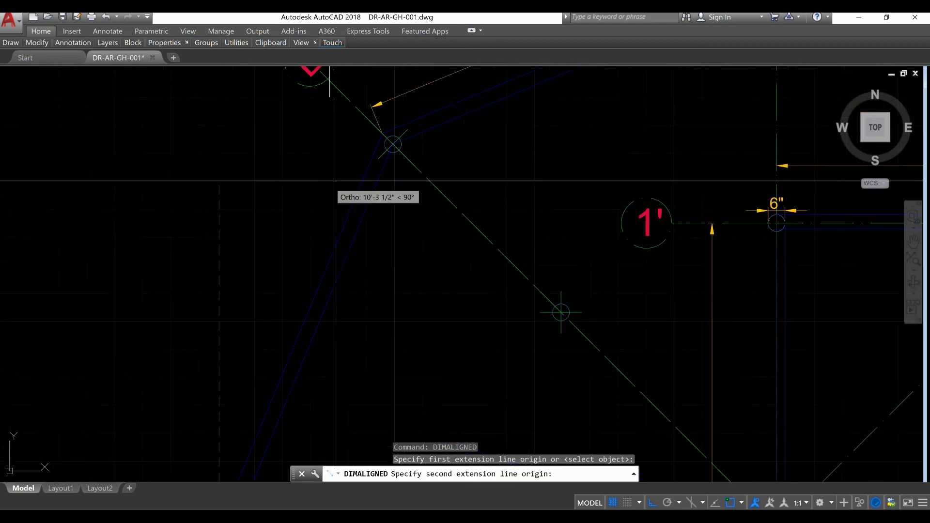
click(382, 133)
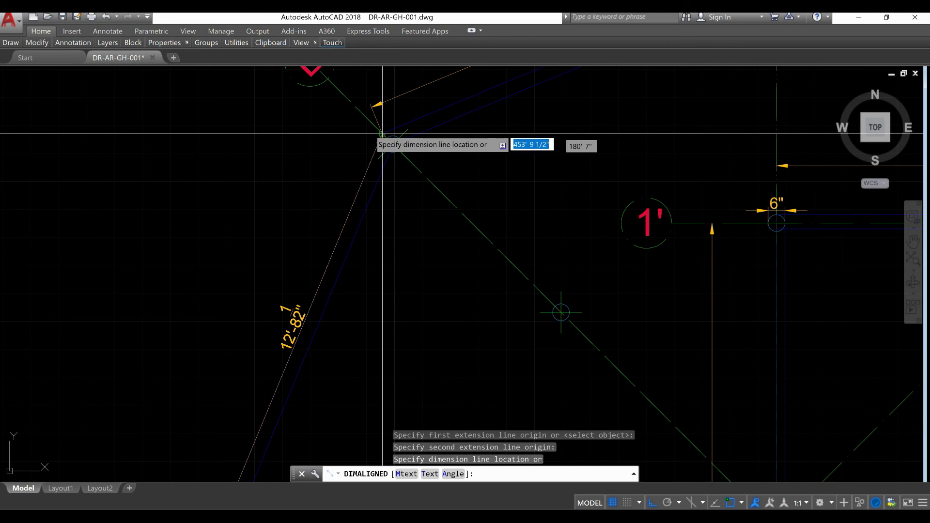
click(356, 128)
Add an aligned dimension along the outer face of the diagonal wall from the axis F corner to the axis C' corner.
scroll(296, 175, down, 4)
right_click(298, 193)
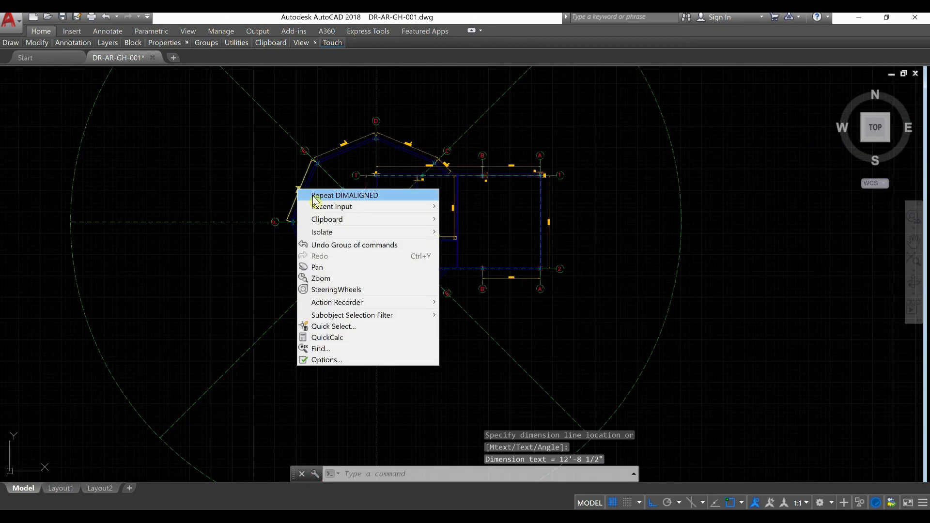
click(320, 194)
scroll(269, 211, up, 5)
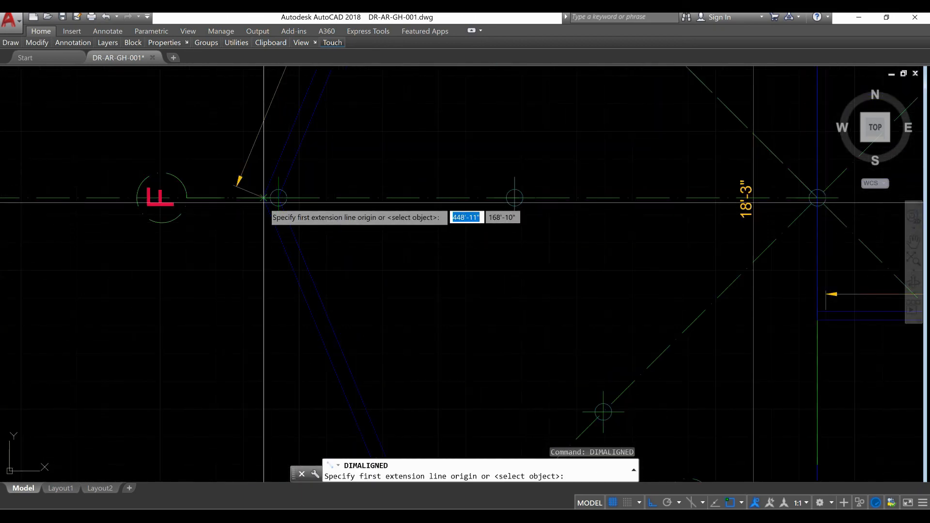
click(268, 197)
scroll(279, 240, down, 5)
scroll(279, 241, up, 5)
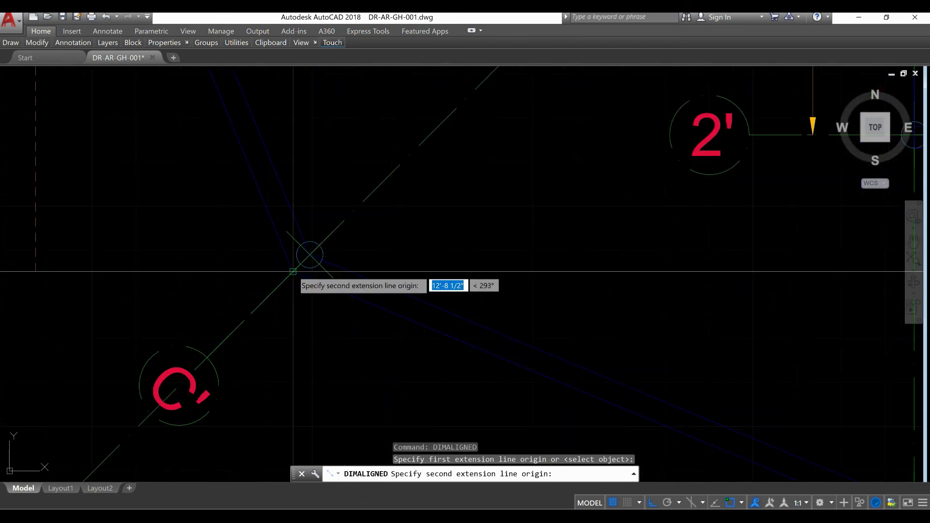
click(292, 271)
scroll(286, 259, down, 5)
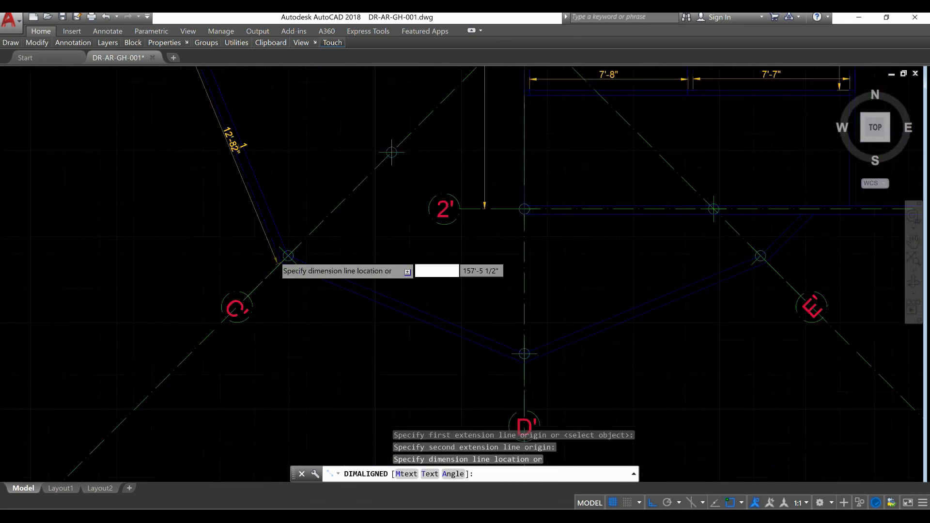
click(253, 234)
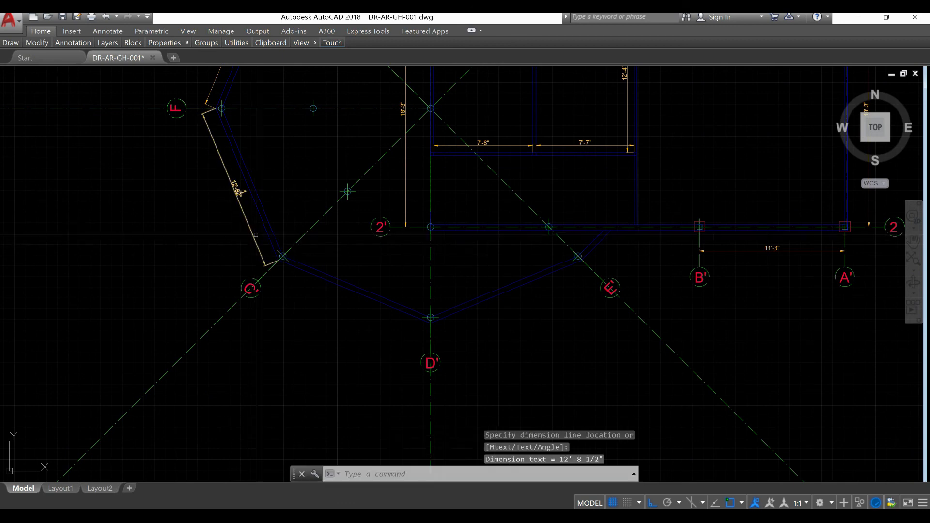
middle_drag(256, 235, 255, 283)
scroll(291, 290, down, 3)
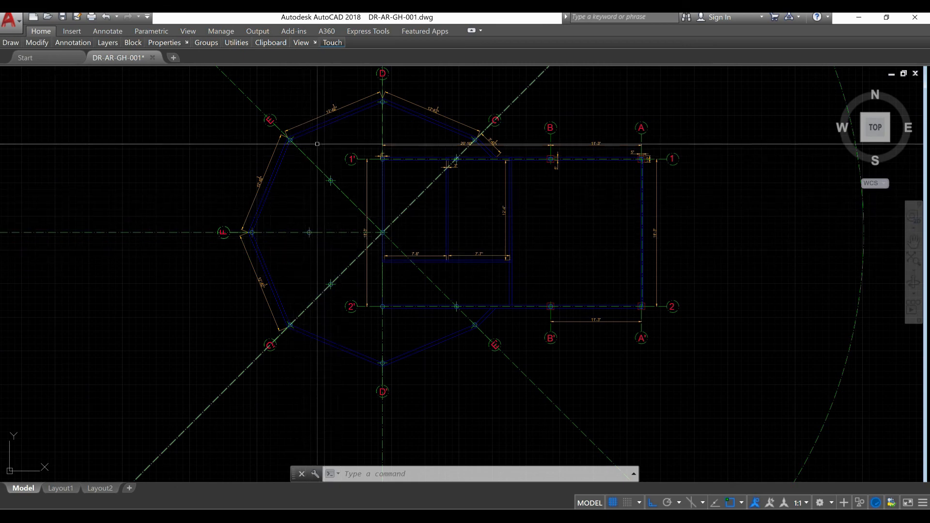
middle_drag(467, 258, 424, 256)
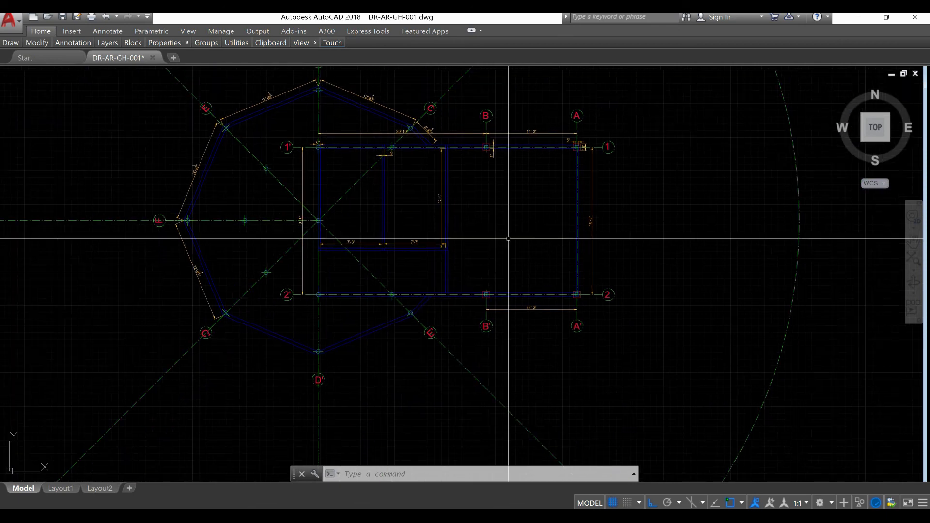
scroll(499, 216, down, 2)
scroll(499, 216, up, 4)
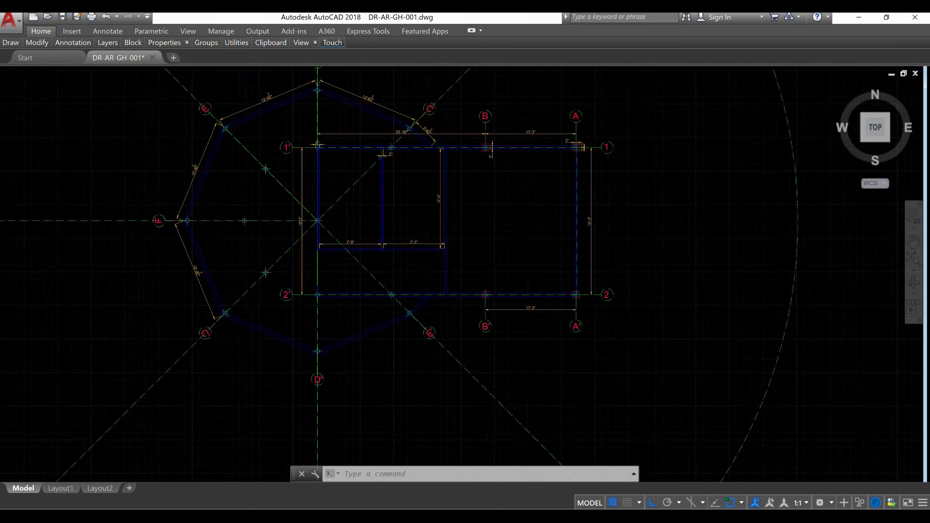
scroll(499, 216, down, 2)
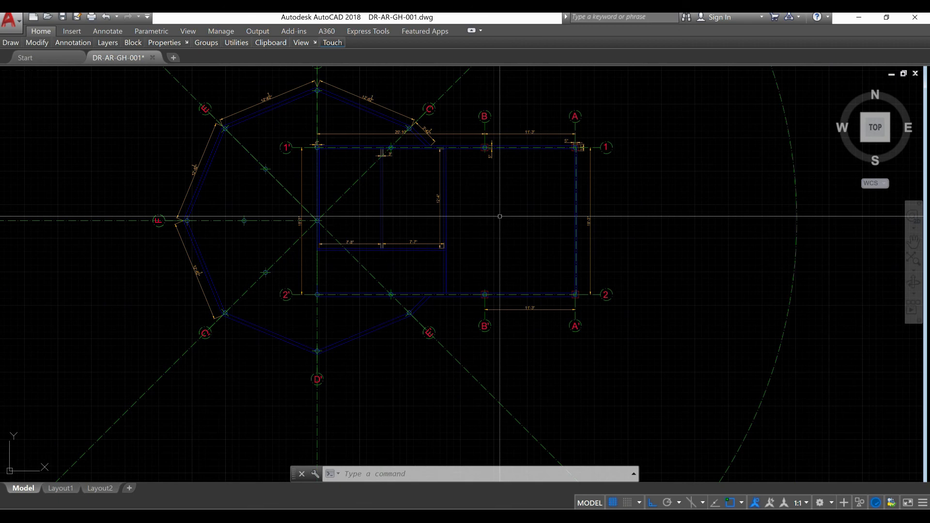
Add an aligned dimension along the outer face of the diagonal wall from the axis C' corner to the axis D' corner.
scroll(211, 361, up, 2)
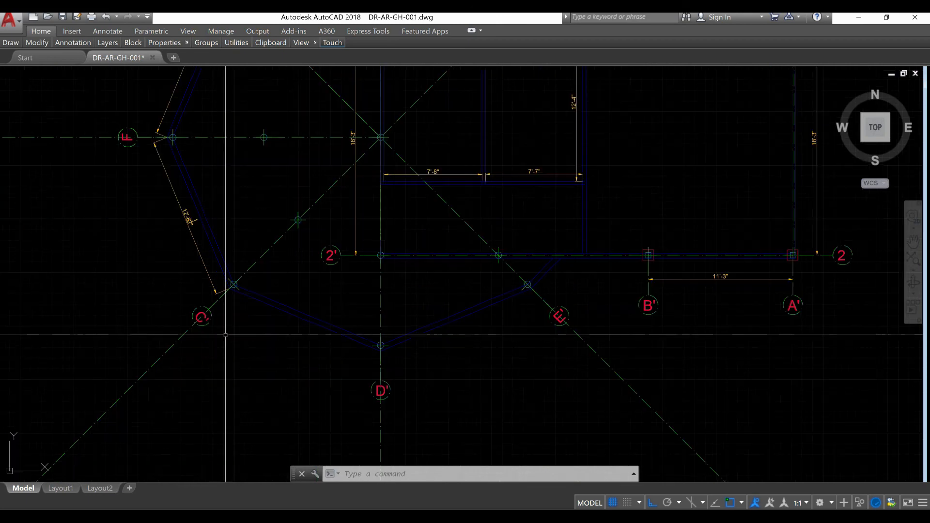
right_click(235, 305)
click(250, 312)
scroll(236, 304, up, 6)
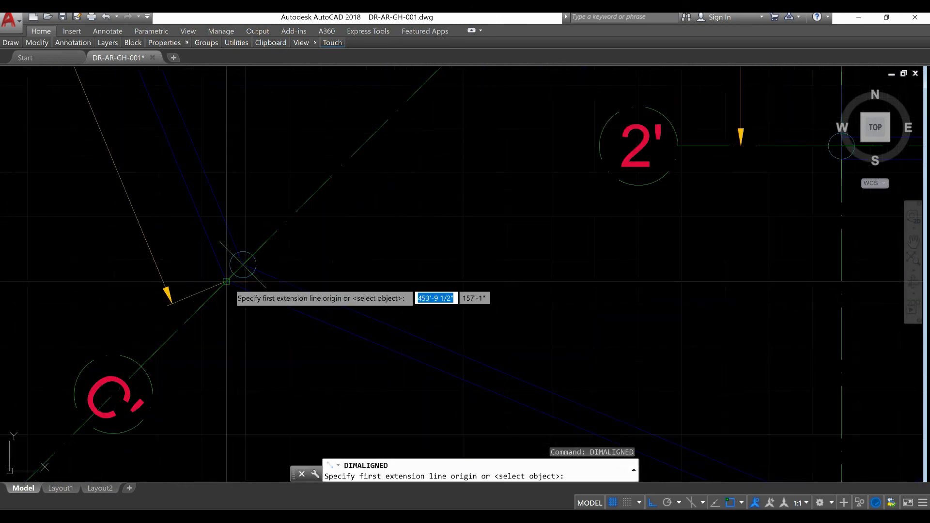
click(232, 286)
scroll(232, 286, down, 4)
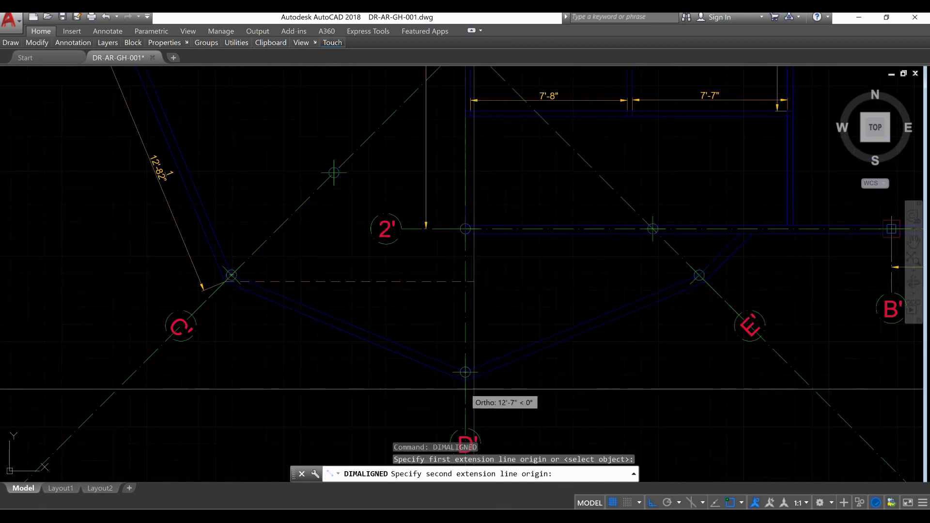
scroll(465, 380, up, 6)
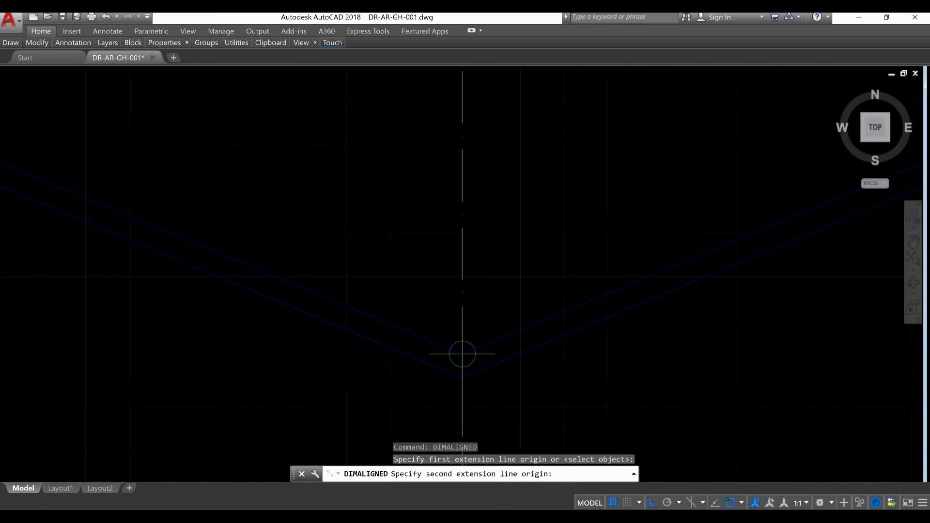
click(454, 367)
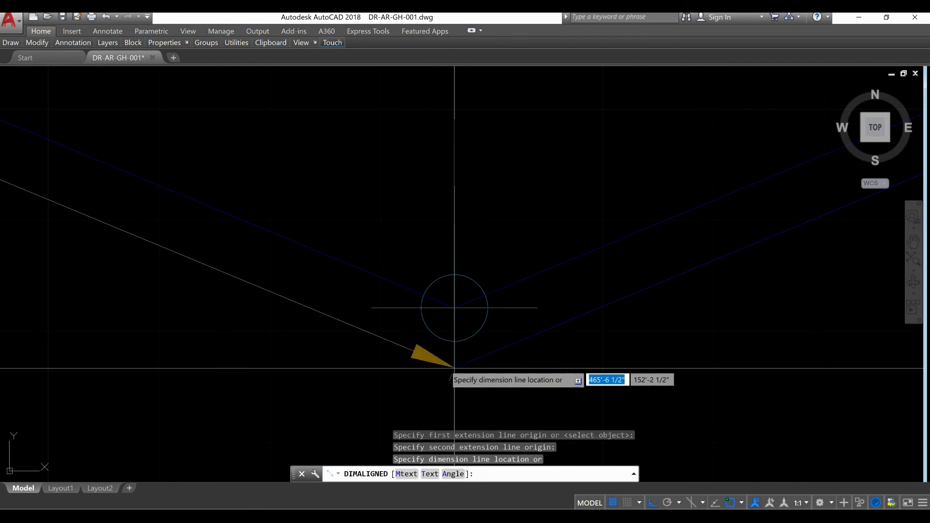
scroll(431, 368, down, 7)
click(404, 378)
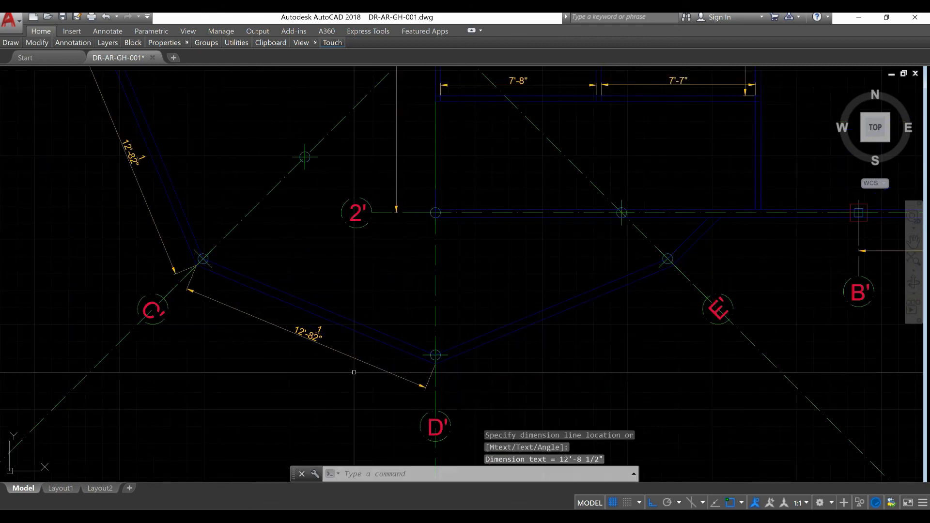
Add an aligned dimension along the outer face of the diagonal wall from the axis D' corner to the axis E' corner.
scroll(224, 328, down, 3)
middle_drag(287, 349, 236, 318)
right_click(320, 280)
click(322, 281)
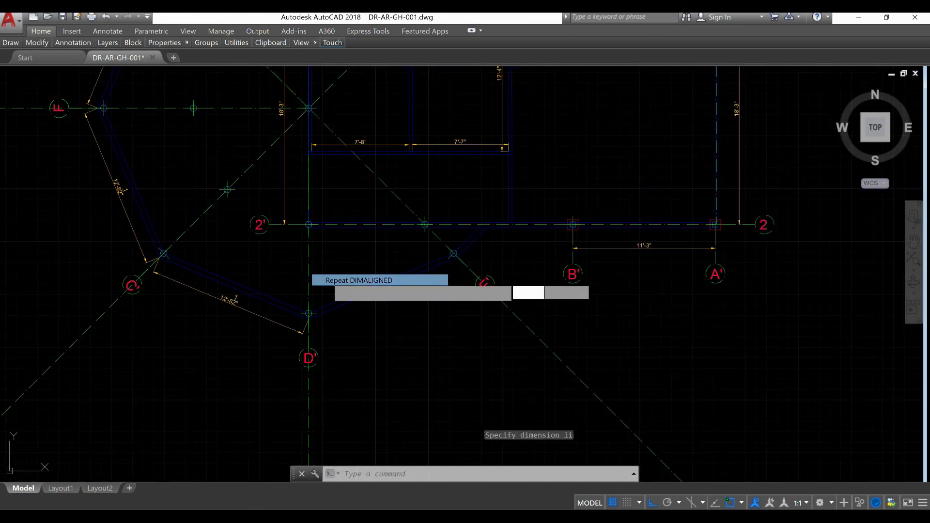
scroll(301, 312, up, 9)
click(304, 358)
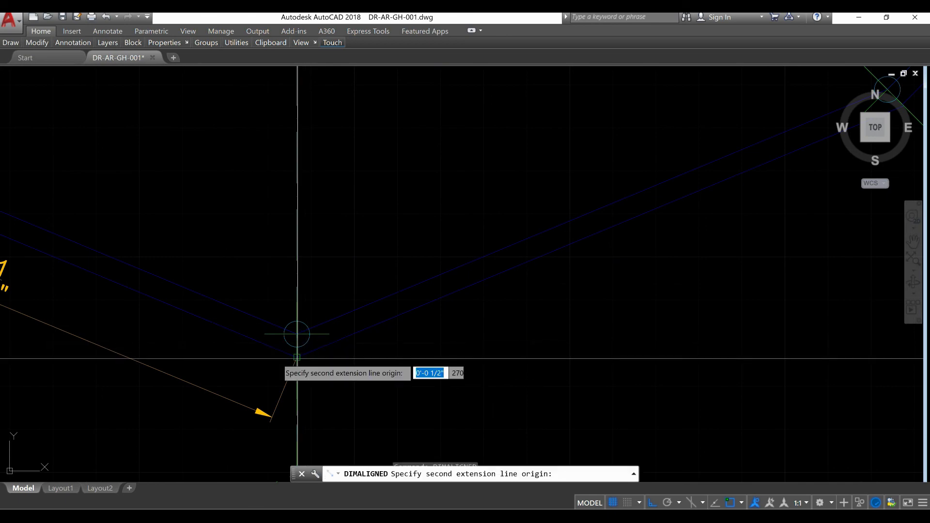
scroll(297, 361, down, 7)
scroll(426, 312, up, 4)
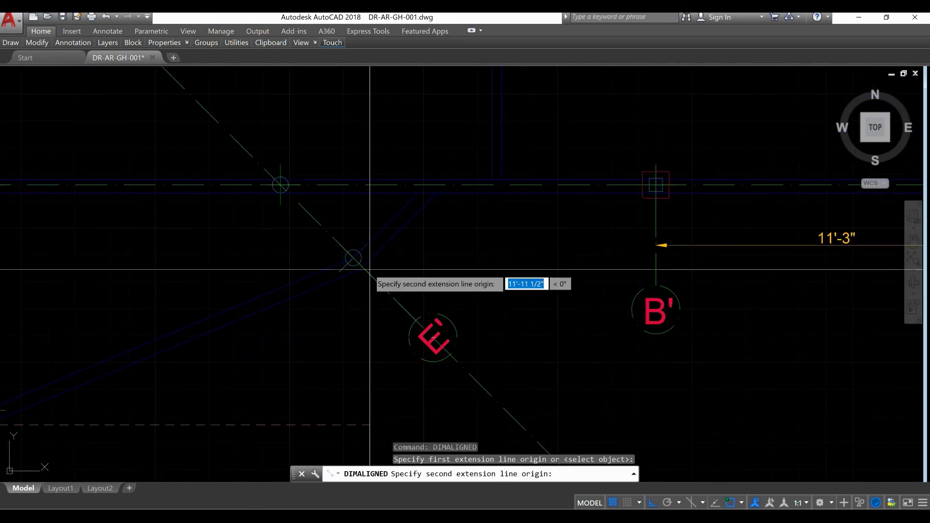
click(353, 258)
scroll(361, 303, down, 4)
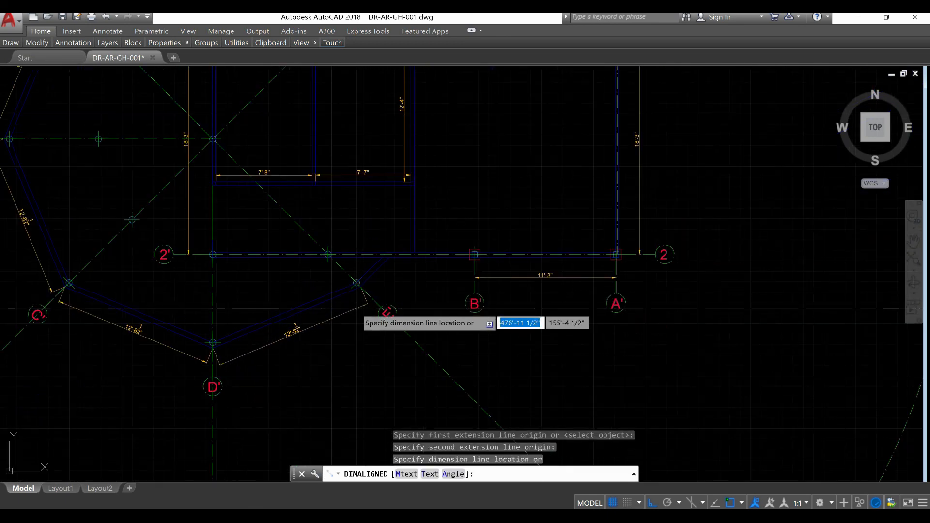
click(363, 307)
Add an aligned dimension along the outer face of the short diagonal wall from the axis E' corner to the axis 2 wall.
right_click(382, 267)
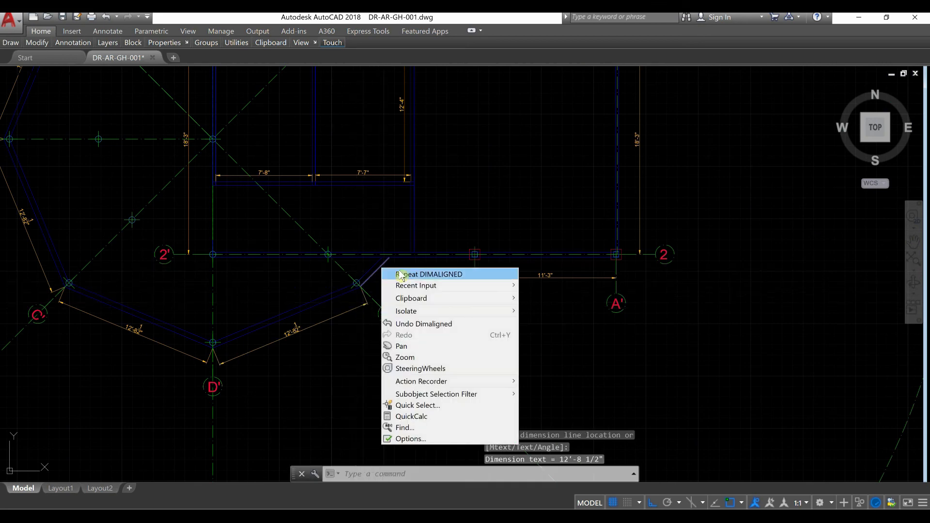
click(415, 276)
scroll(367, 278, up, 6)
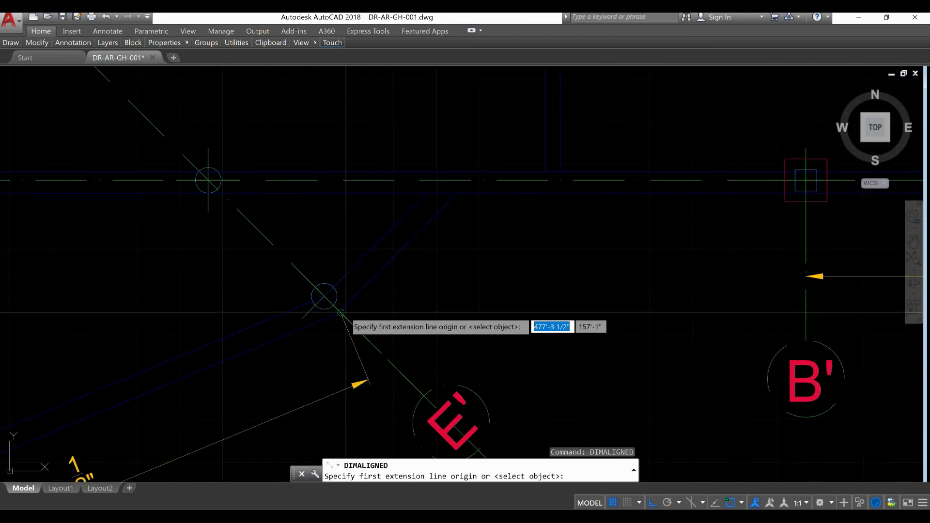
click(324, 296)
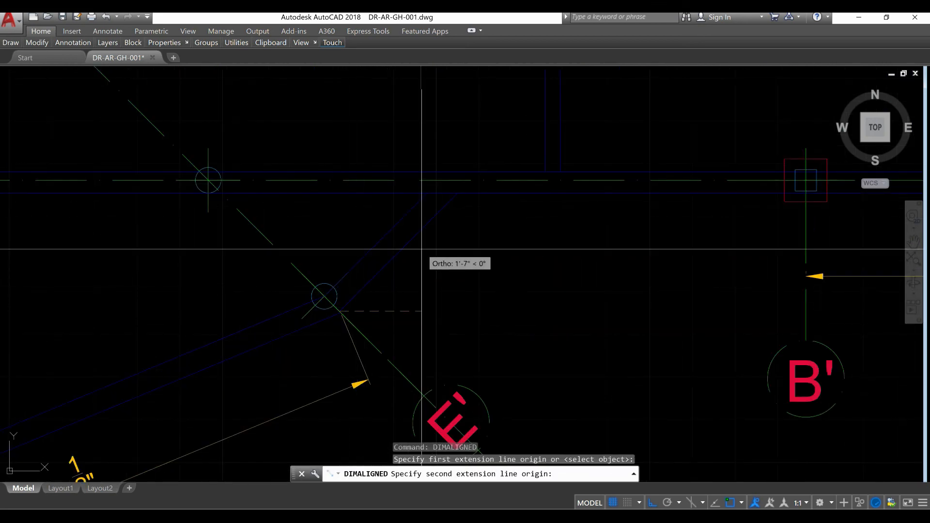
click(460, 196)
click(489, 254)
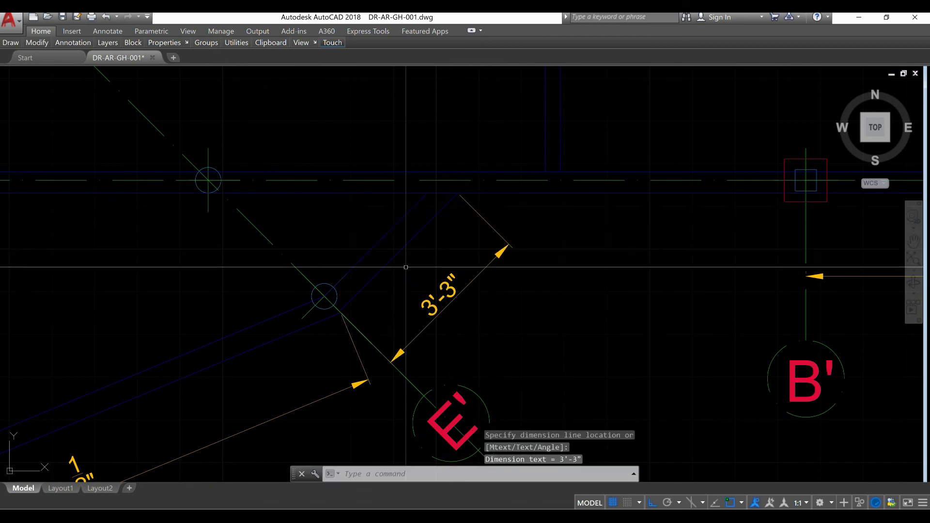
Review the dimensioned guardhouse plan for missing dimensions and compare it with the dimensions on the reference floor plan image.
scroll(488, 254, down, 10)
scroll(426, 310, down, 2)
scroll(386, 267, up, 4)
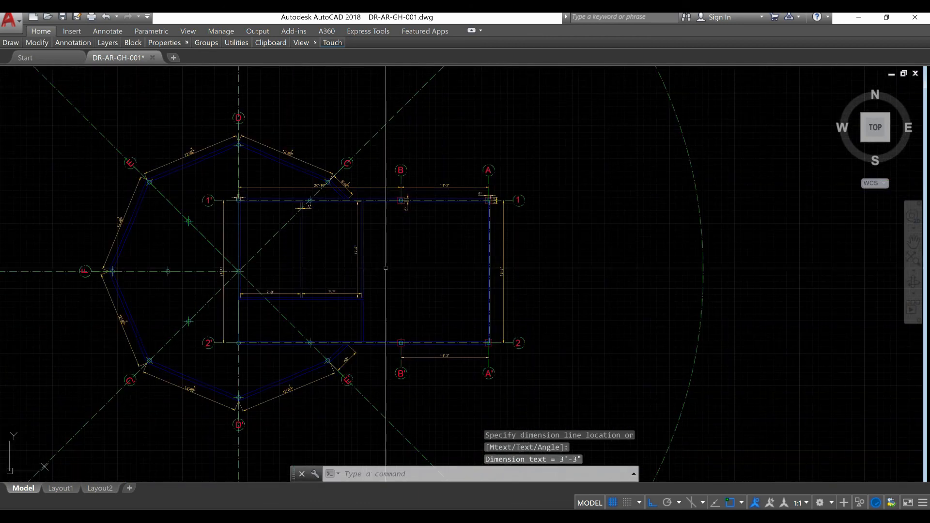
scroll(385, 268, up, 2)
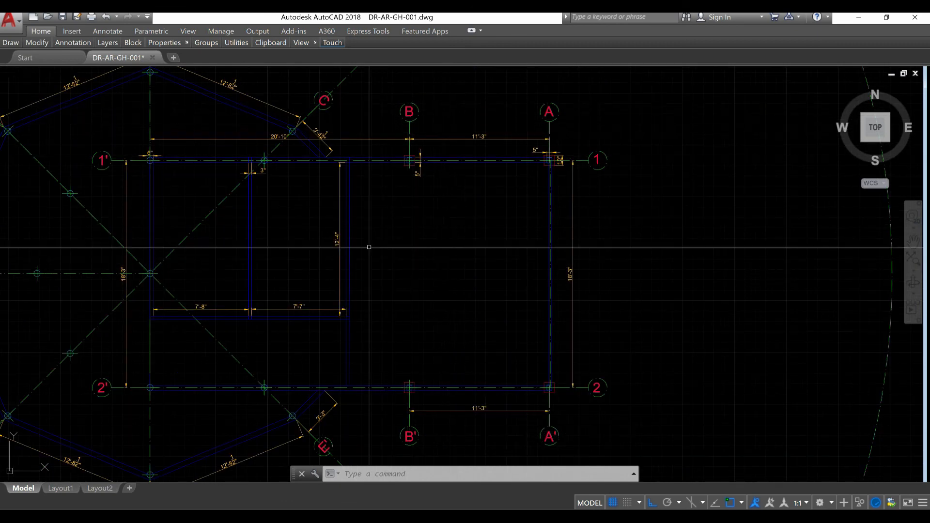
scroll(416, 244, down, 2)
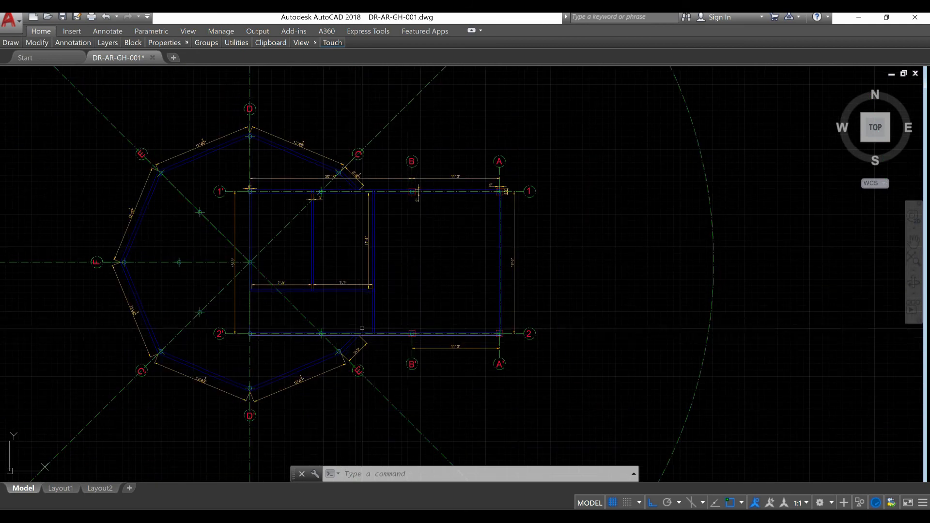
middle_drag(379, 318, 361, 338)
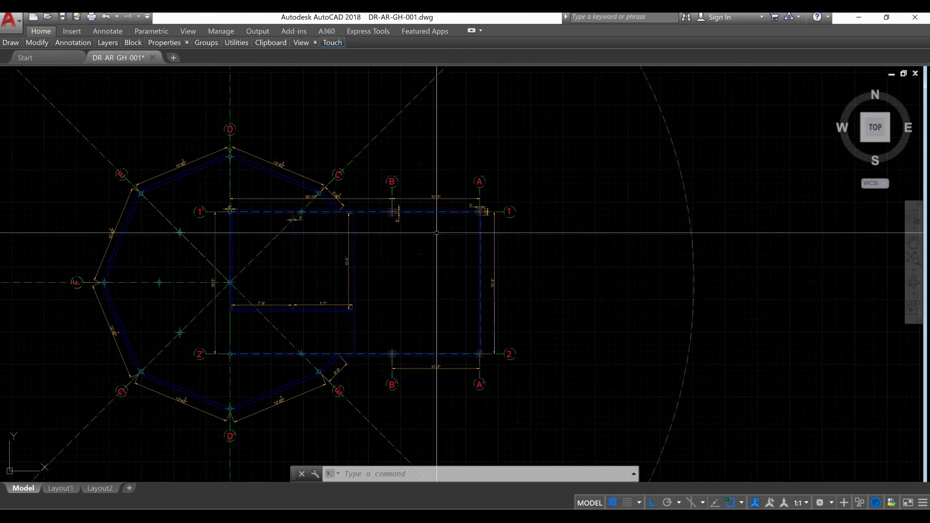
scroll(461, 215, up, 2)
scroll(478, 239, up, 4)
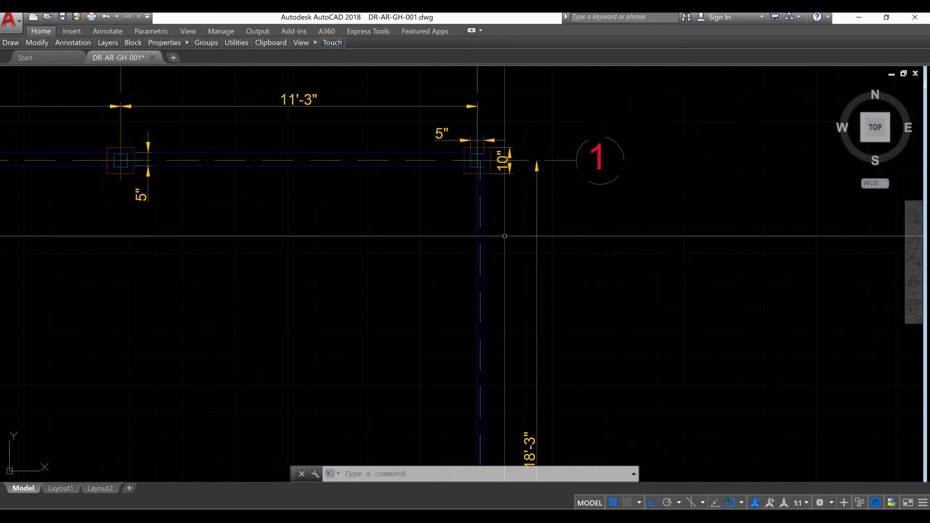
scroll(507, 232, down, 4)
middle_drag(531, 271, 536, 254)
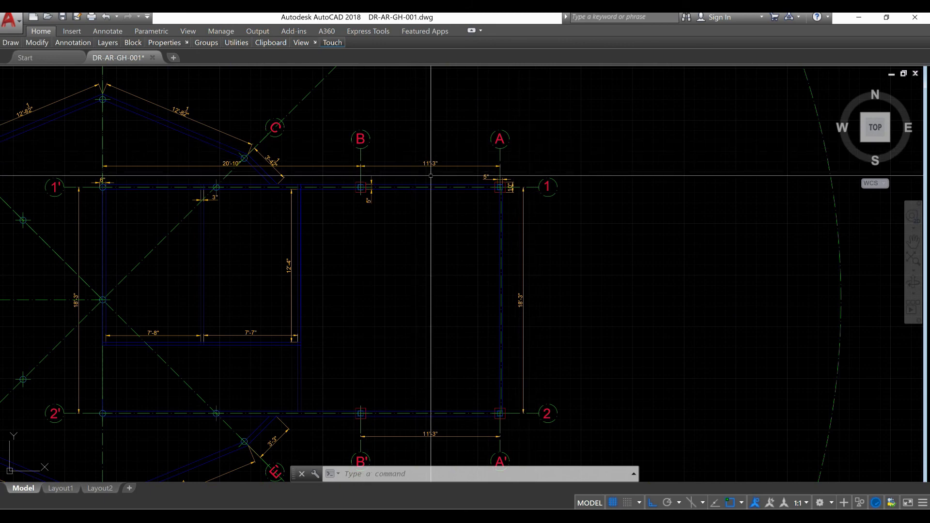
scroll(458, 176, down, 4)
scroll(382, 198, up, 4)
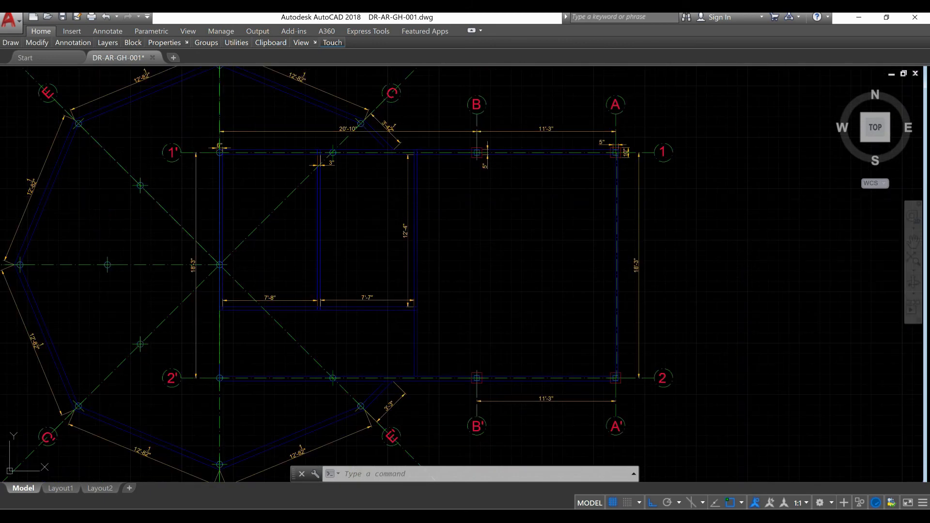
scroll(486, 236, down, 2)
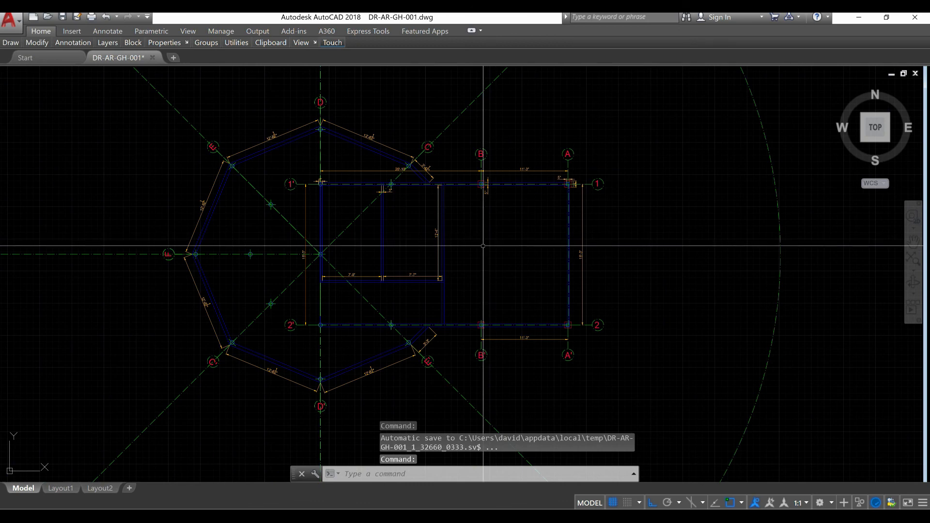
scroll(483, 246, down, 5)
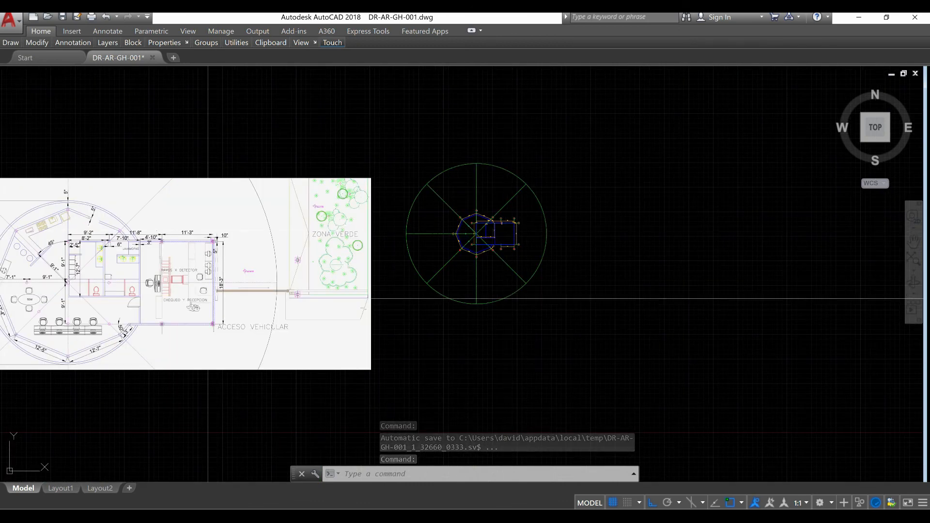
scroll(174, 295, up, 4)
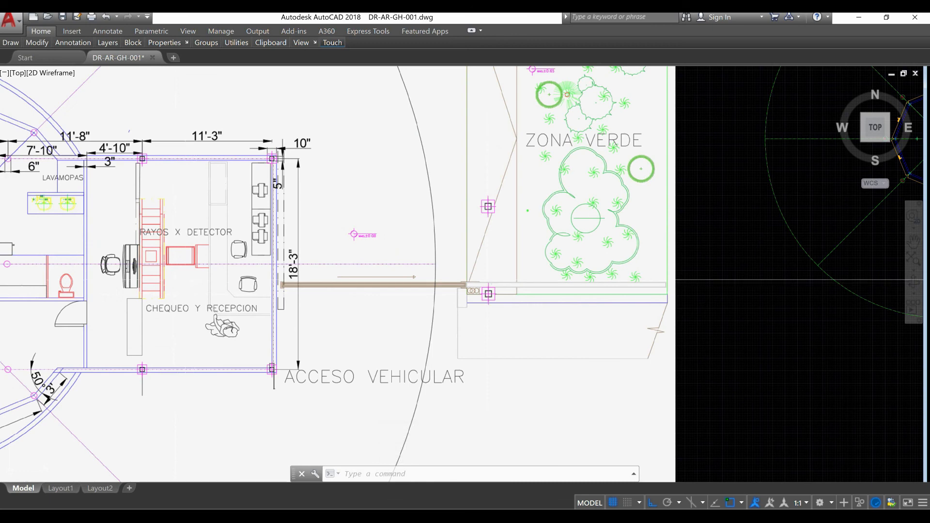
scroll(227, 245, down, 2)
scroll(227, 245, down, 2)
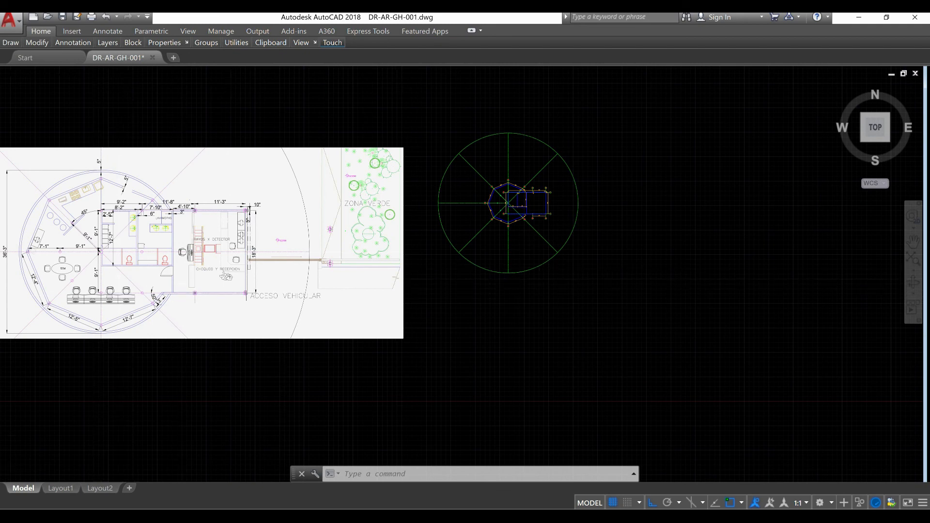
Add an angular dimension between the axis E and axis D lines, placing its arc just inside the diagonal wall.
scroll(513, 191, up, 10)
middle_drag(510, 183, 409, 310)
text(IM)
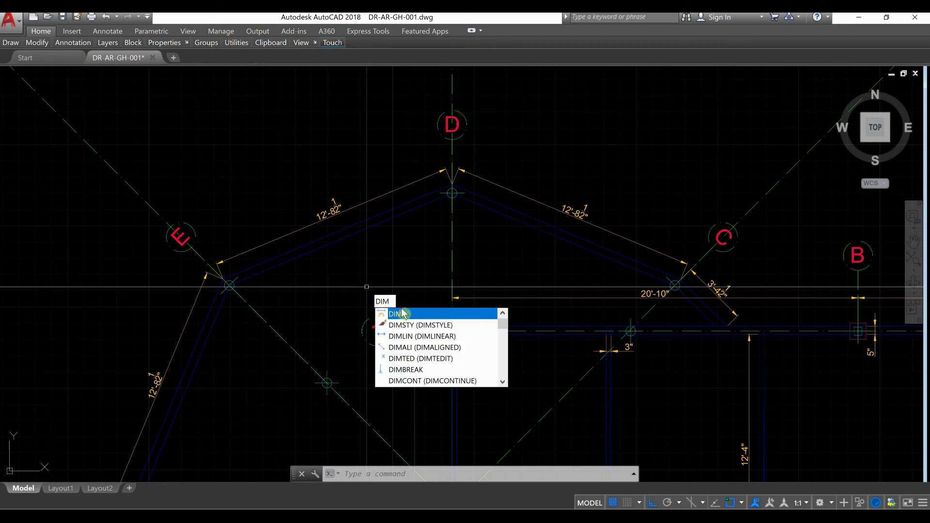
key(Escape)
key(Return)
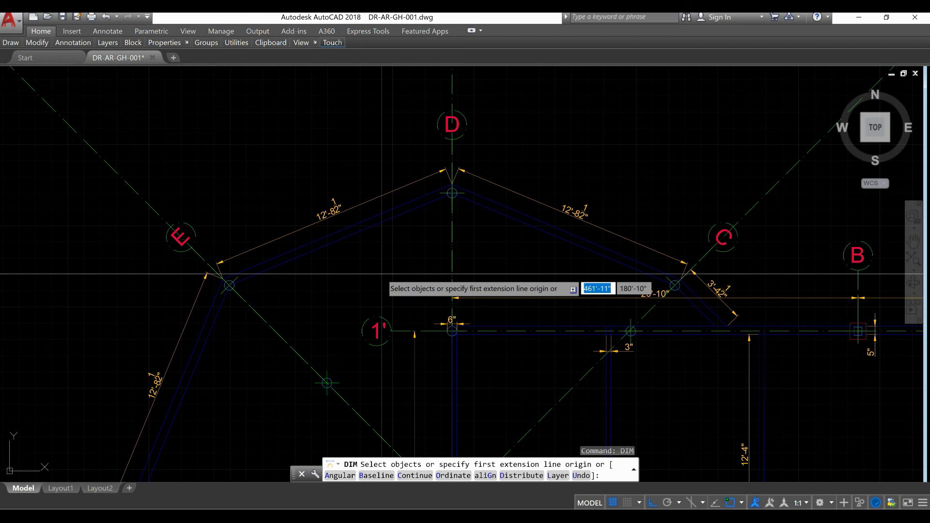
key(Down)
key(Down)
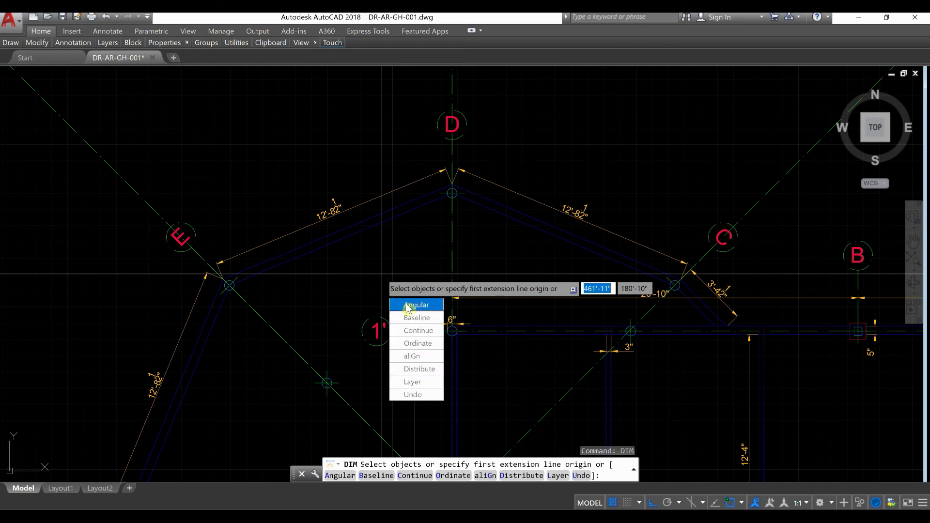
key(Return)
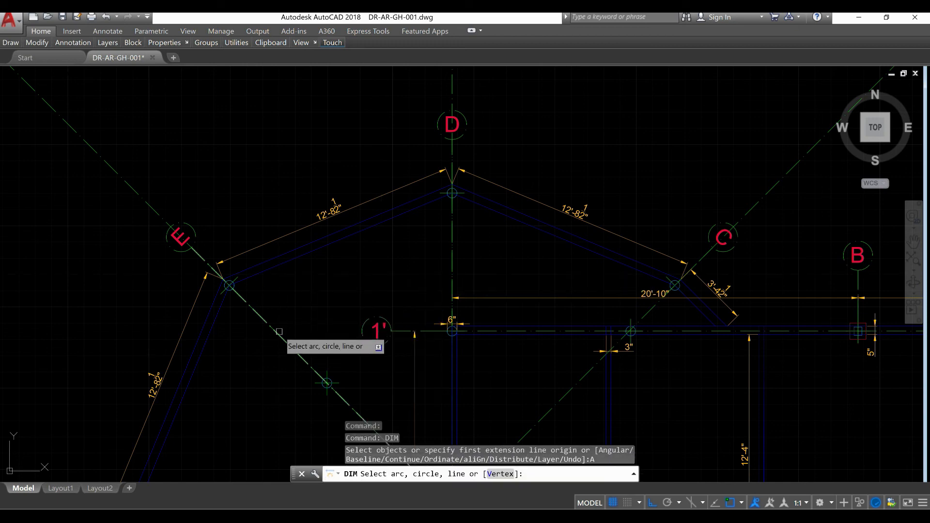
click(286, 342)
click(451, 257)
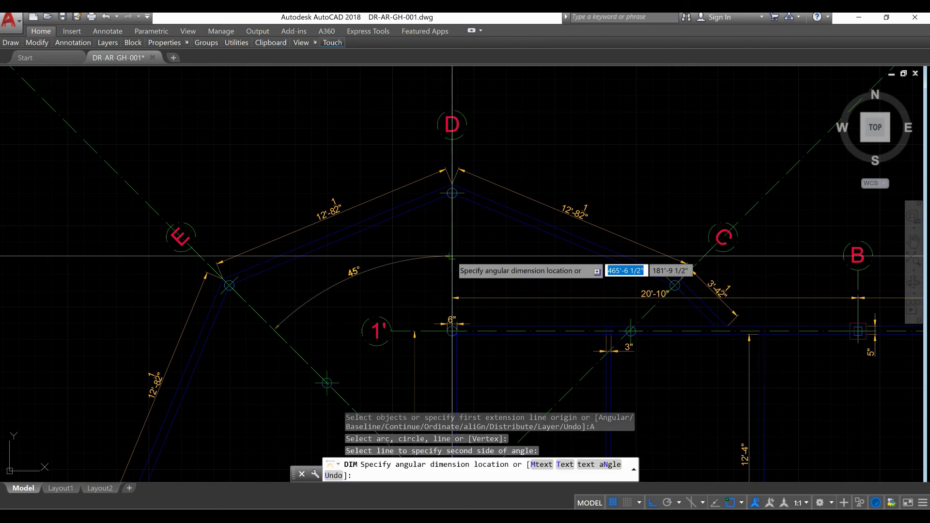
click(450, 256)
scroll(342, 330, down, 3)
middle_drag(349, 377, 291, 247)
right_click(299, 266)
click(308, 270)
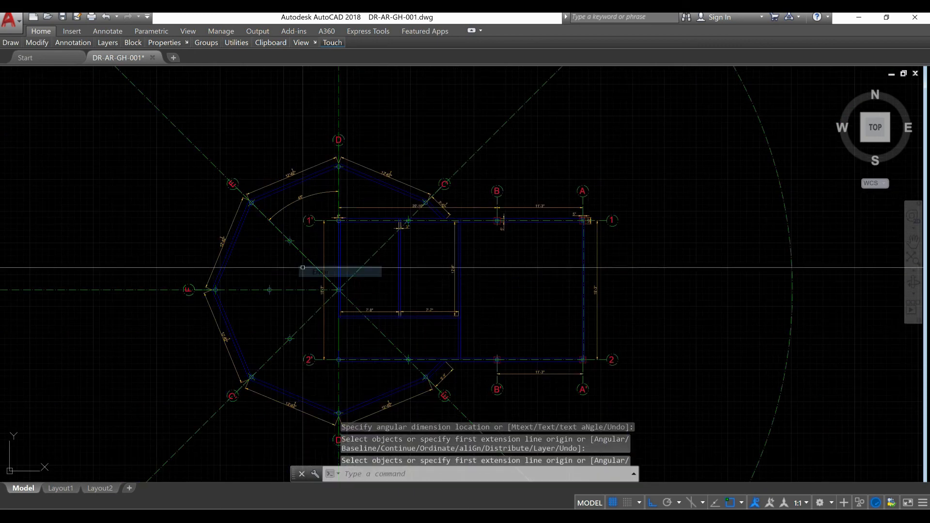
scroll(255, 268, down, 2)
scroll(334, 270, up, 2)
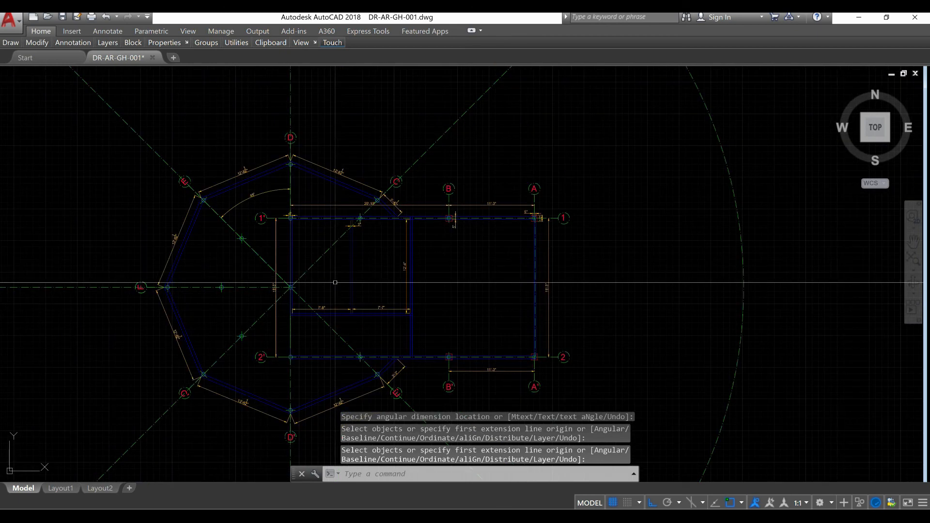
middle_drag(335, 288, 323, 274)
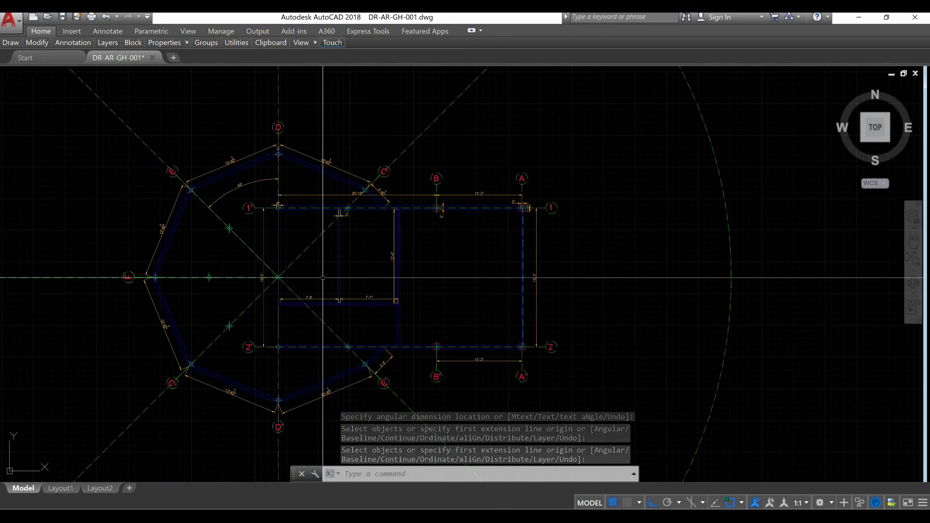